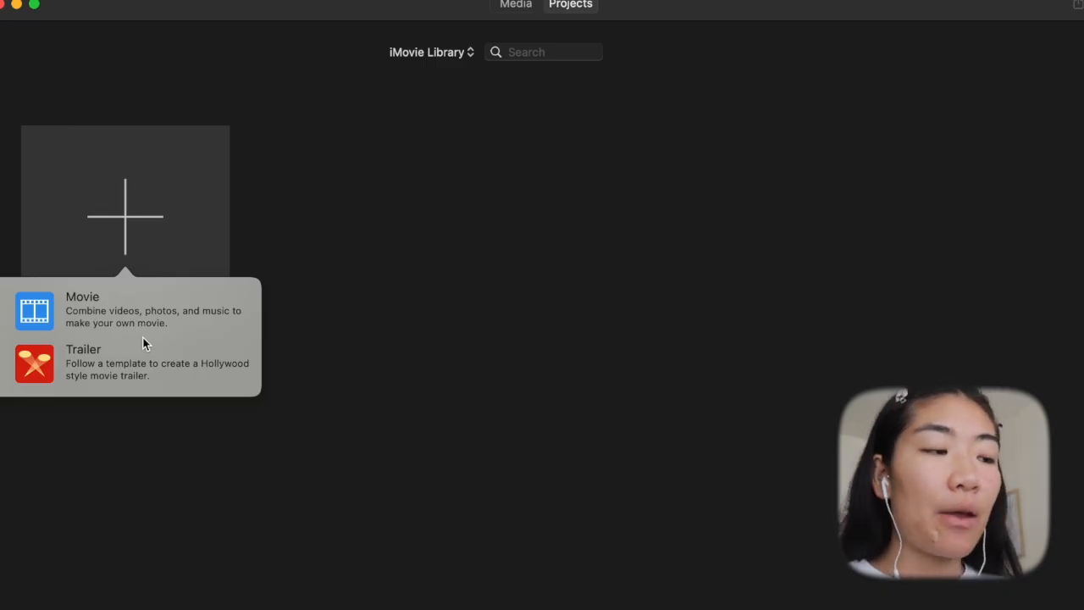
# - Create a new movie project and import the travel video clips into its media library
pyautogui.click(86, 311)
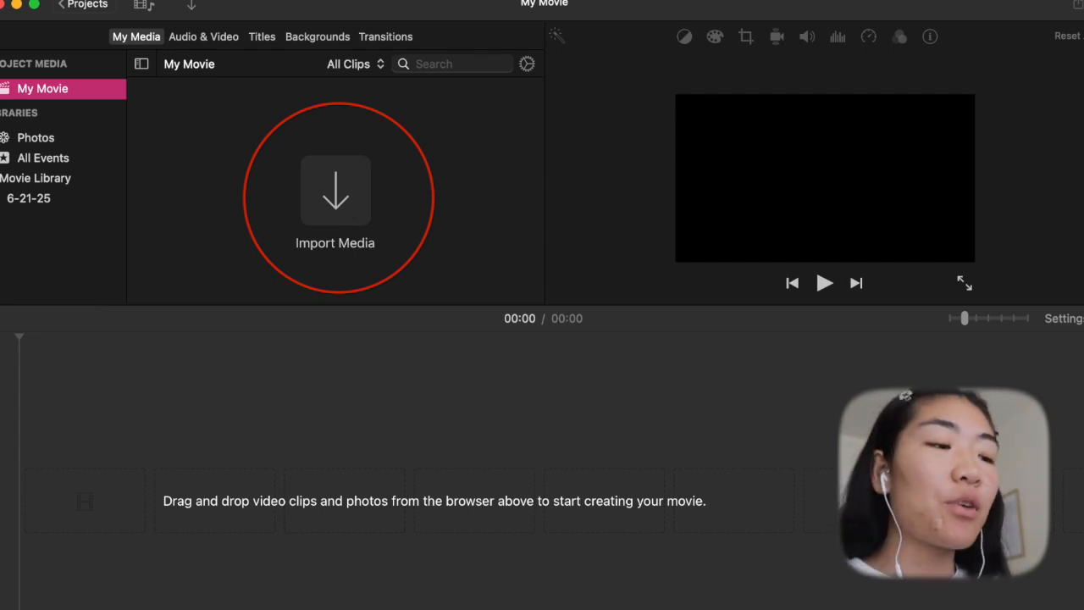
pyautogui.moveTo(718, 112); pyautogui.dragTo(277, 203)
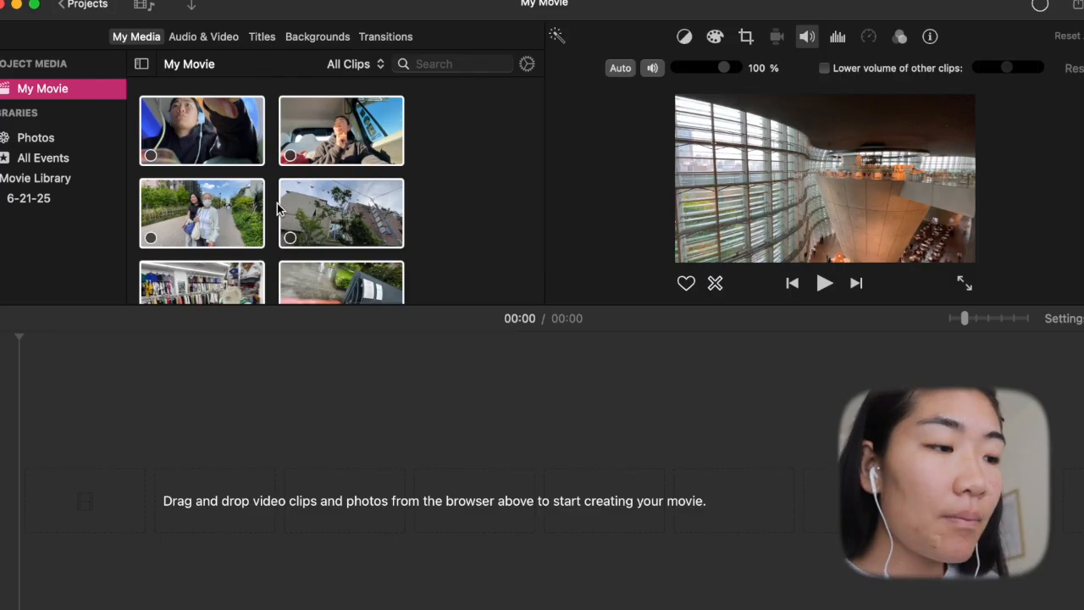
# - Select all imported clips and add them together to the empty timeline
pyautogui.press('super+a')
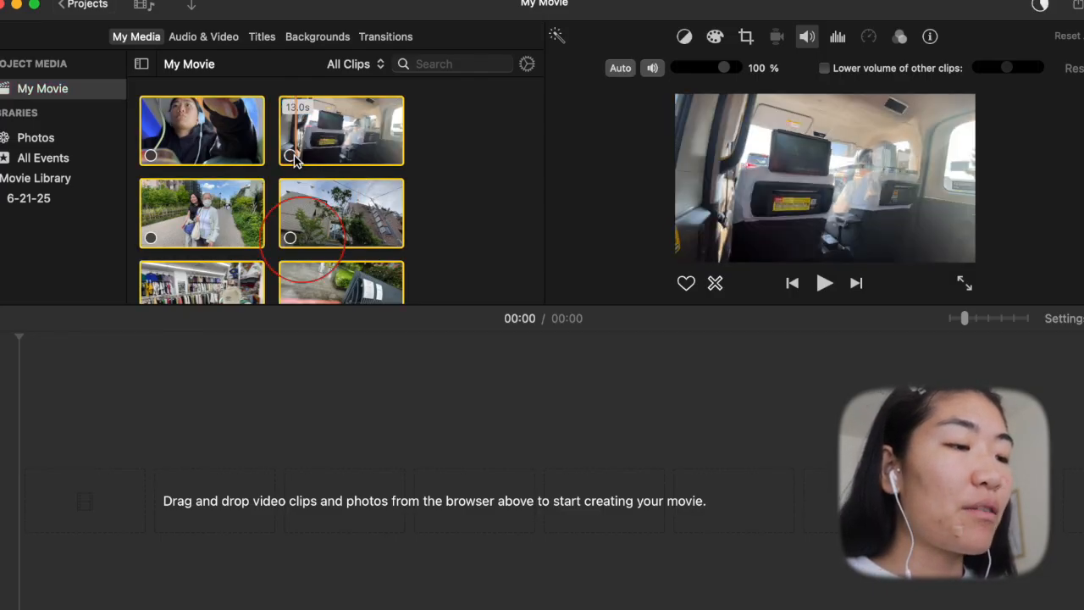
pyautogui.moveTo(303, 239); pyautogui.dragTo(310, 238)
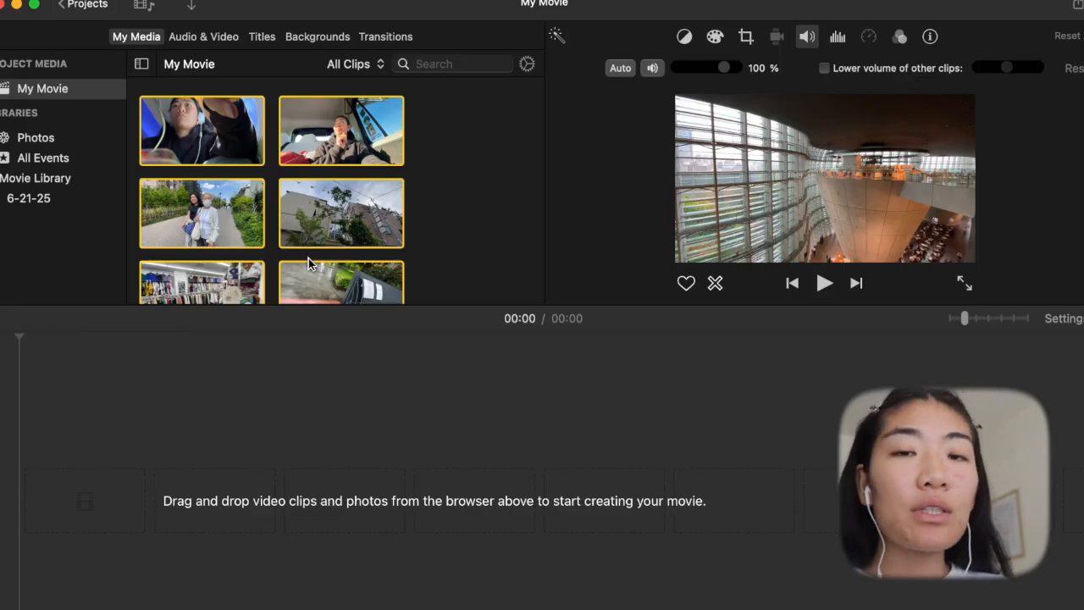
pyautogui.scroll(-15, 309, 260)
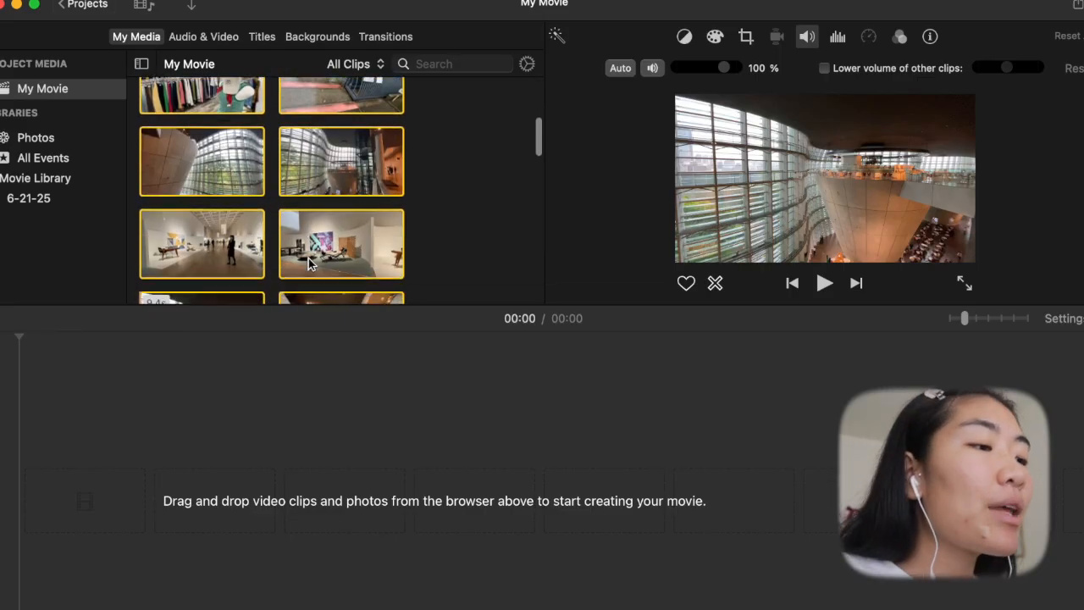
pyautogui.scroll(20, 308, 262)
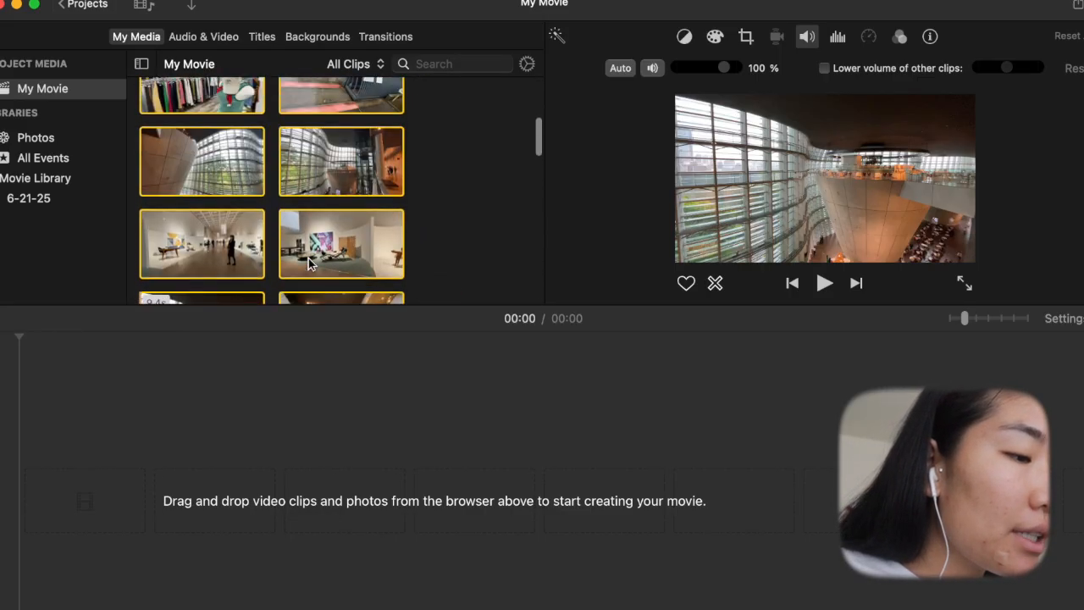
pyautogui.moveTo(308, 258); pyautogui.dragTo(346, 458)
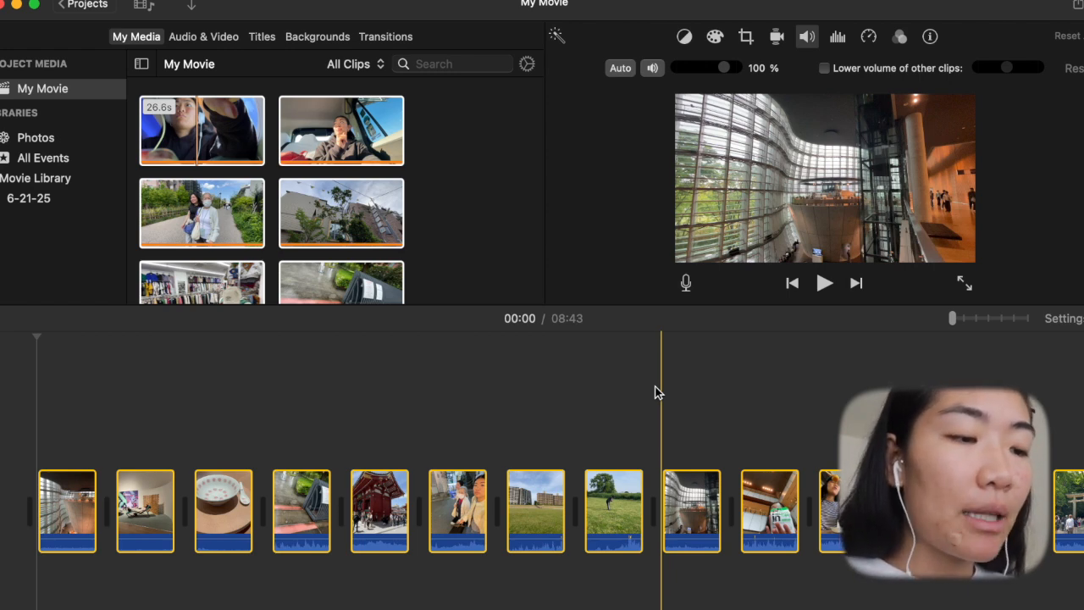
# - Zoom the timeline in and out to examine the clips at different scales
pyautogui.click(561, 325)
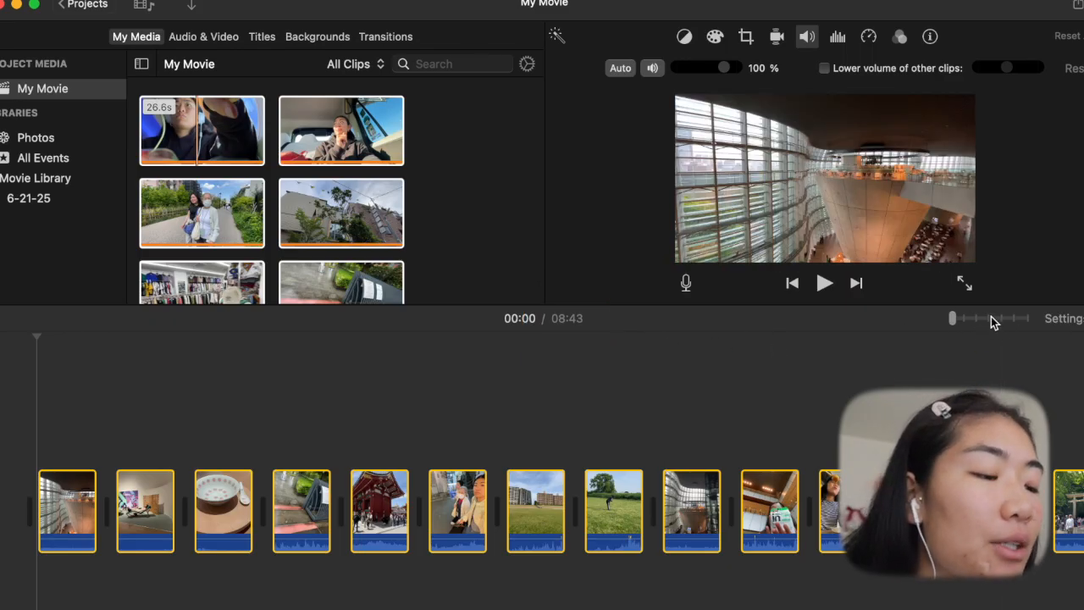
pyautogui.click(979, 319)
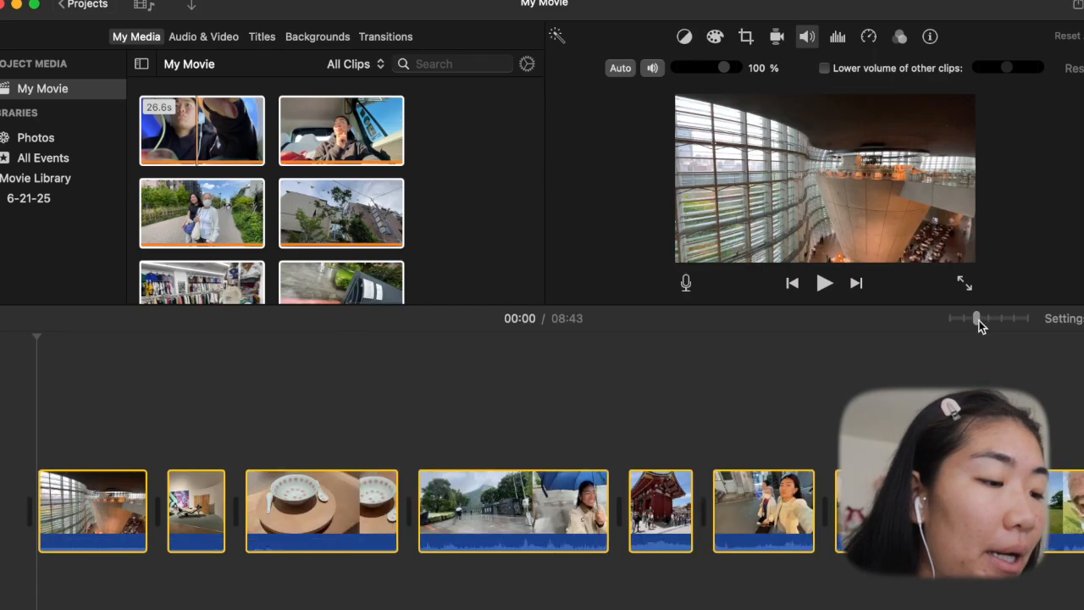
pyautogui.moveTo(979, 320); pyautogui.dragTo(989, 319)
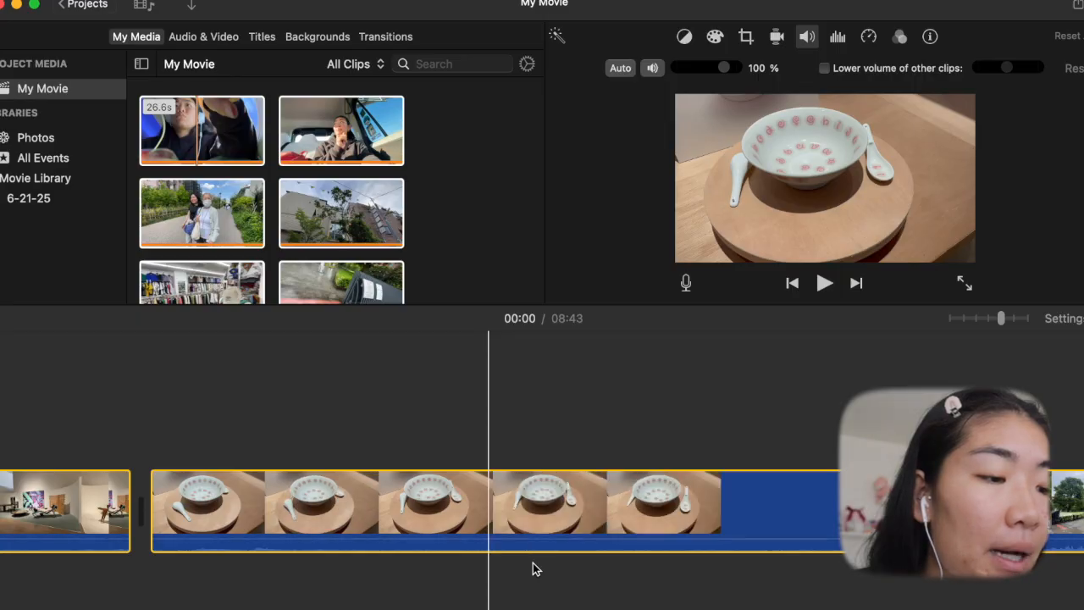
pyautogui.press('super+minus')
pyautogui.press('super+minus')
pyautogui.press('super+minus')
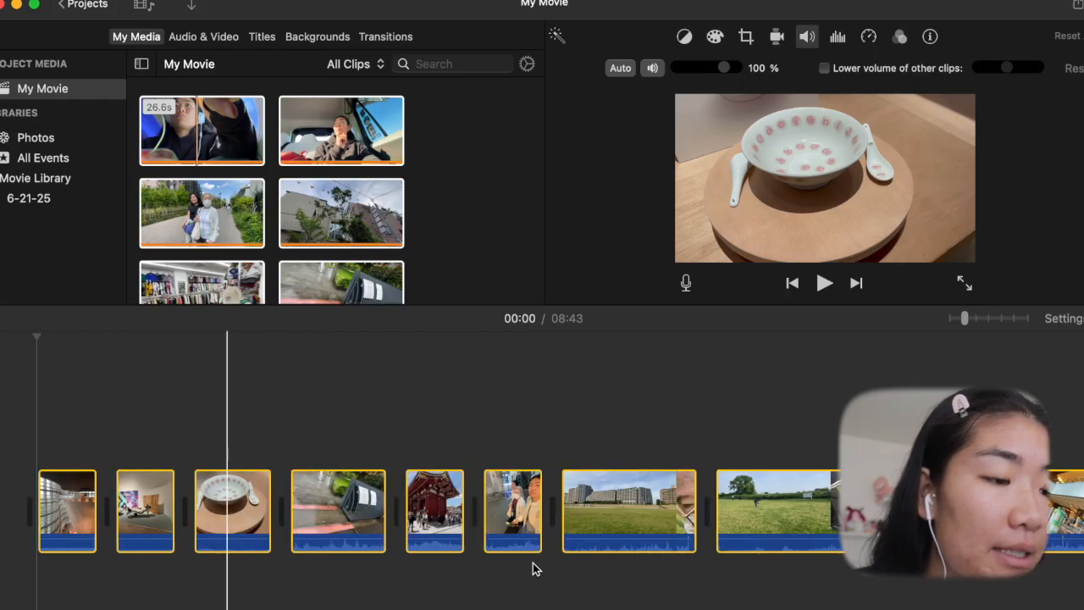
pyautogui.press('super+equal')
pyautogui.press('super+equal')
pyautogui.press('super+equal')
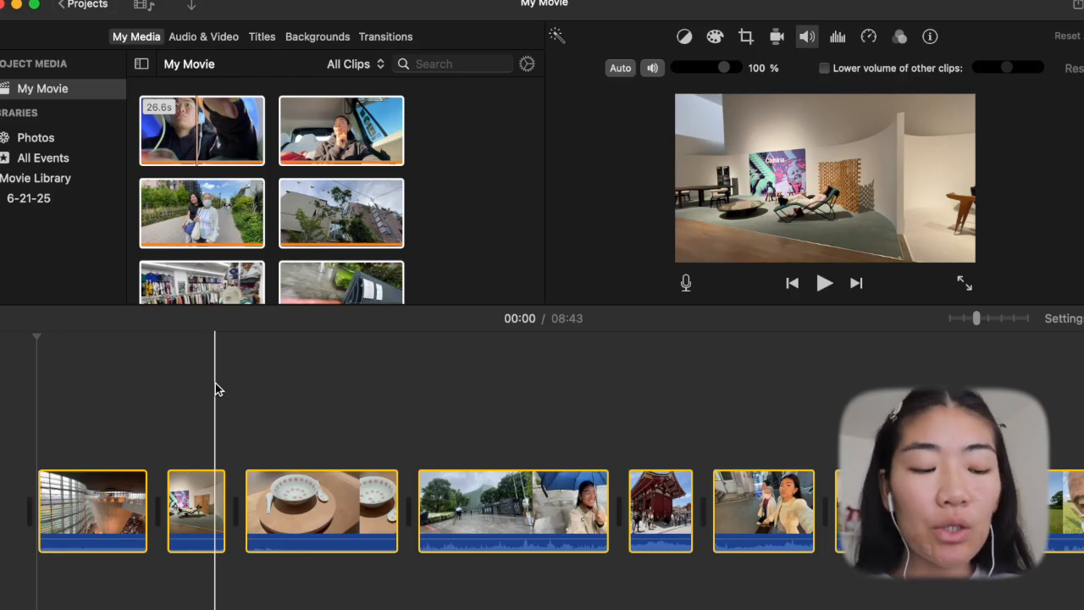
# - Split the bowl clip in the timeline a little before its middle
pyautogui.click(308, 500)
pyautogui.press('super+b')
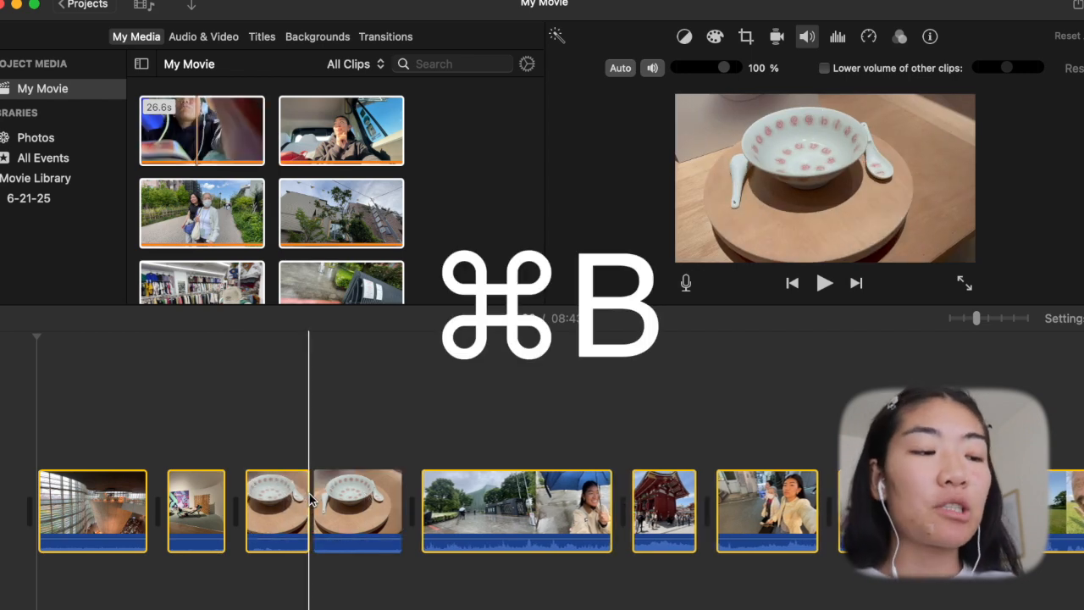
pyautogui.click(295, 508)
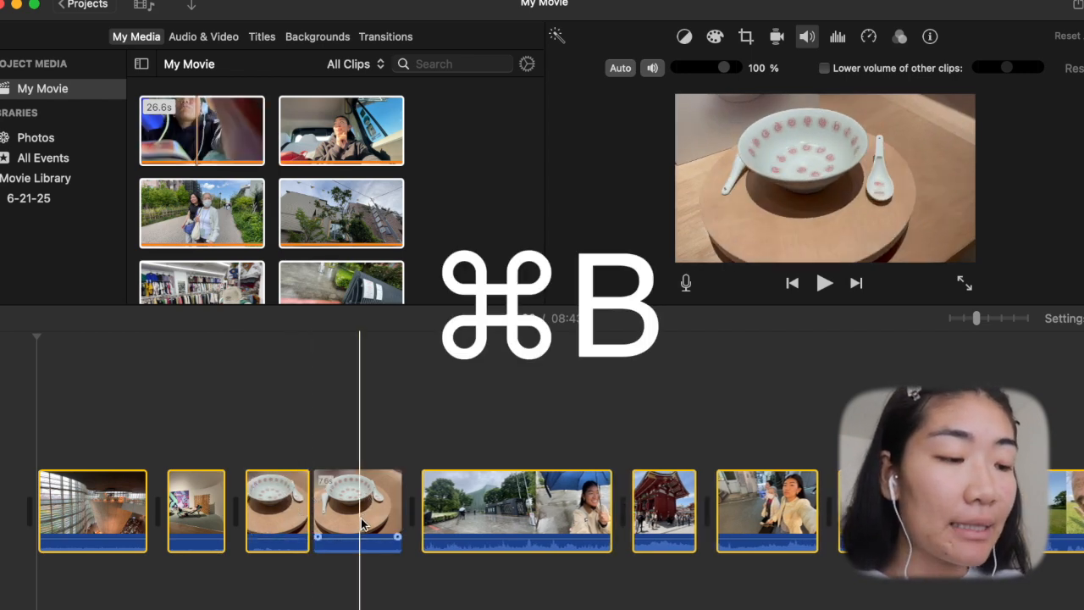
# - Copy the first part of the bowl clip and paste it between the umbrella clip and the red temple clip
pyautogui.click(285, 505)
pyautogui.press('super+c')
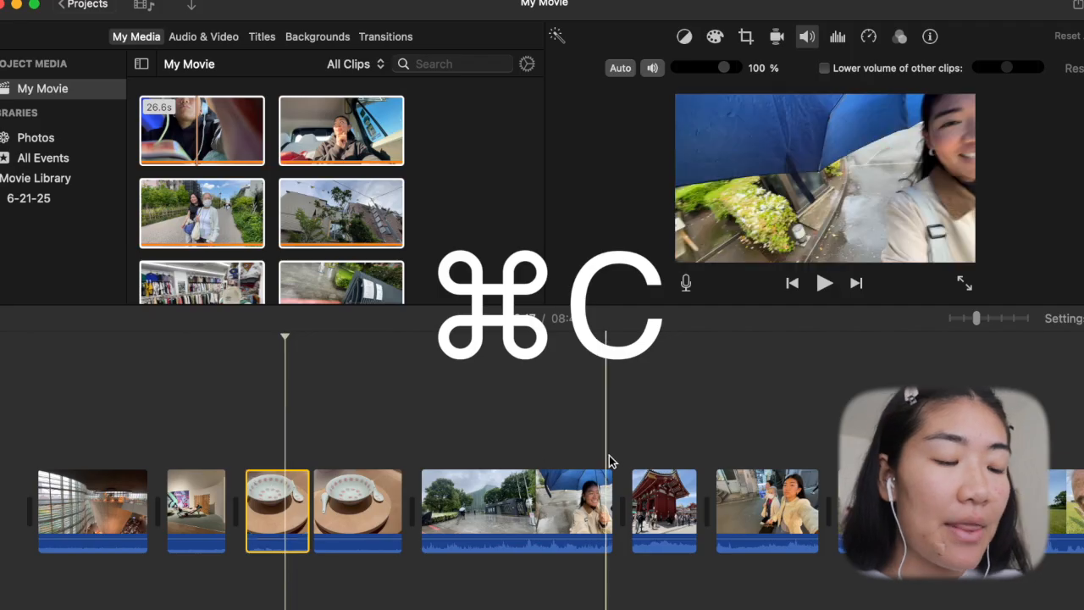
pyautogui.press('super+v')
pyautogui.click(628, 440)
pyautogui.press('super+v')
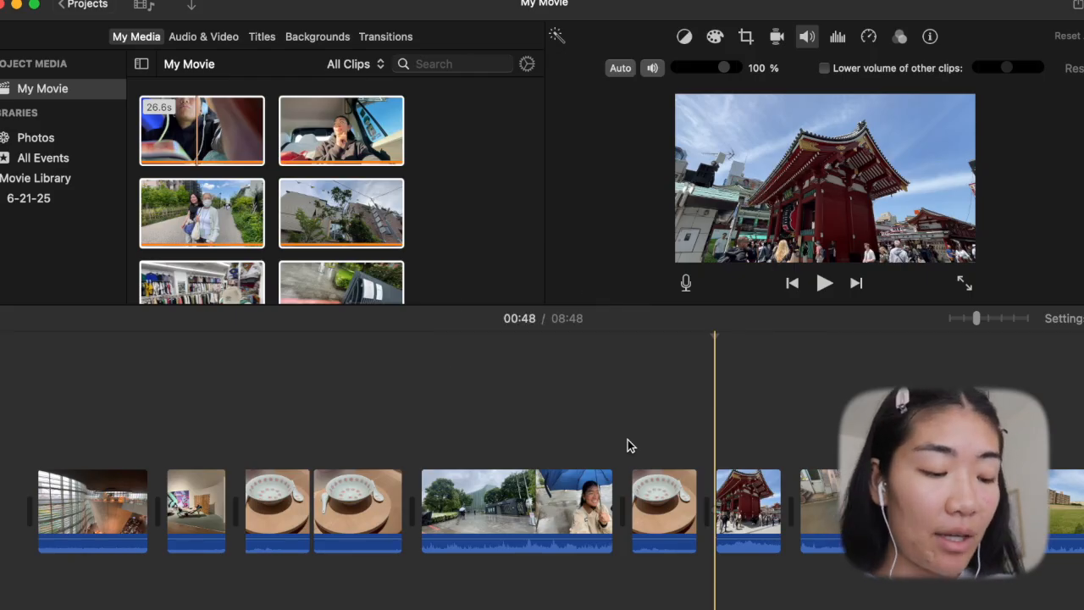
# - Undo the pasted bowl segment and the split of the bowl clip
pyautogui.press('super+z')
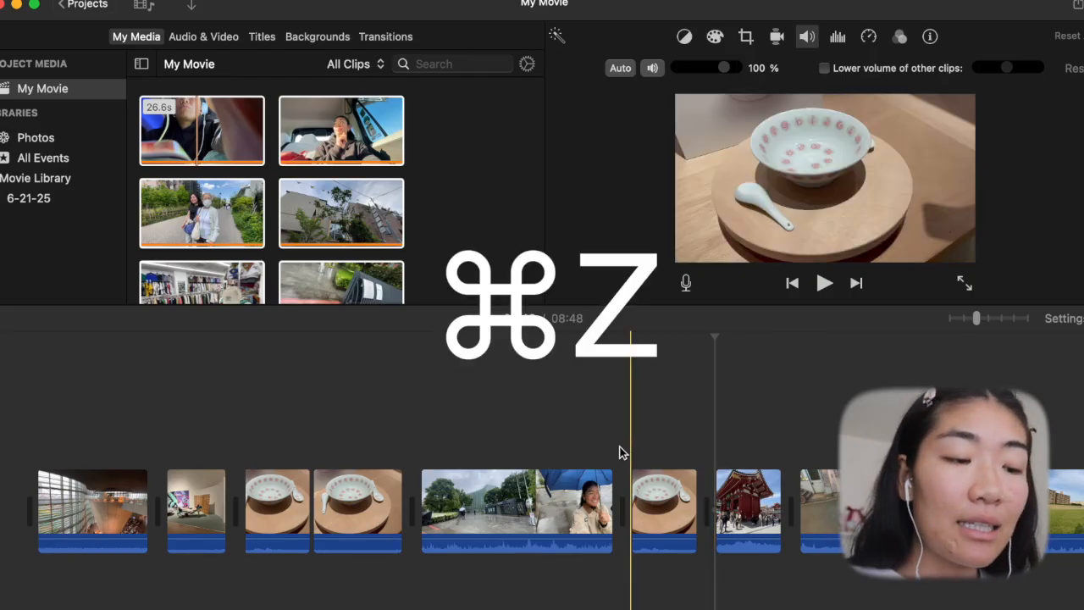
pyautogui.press('super+z')
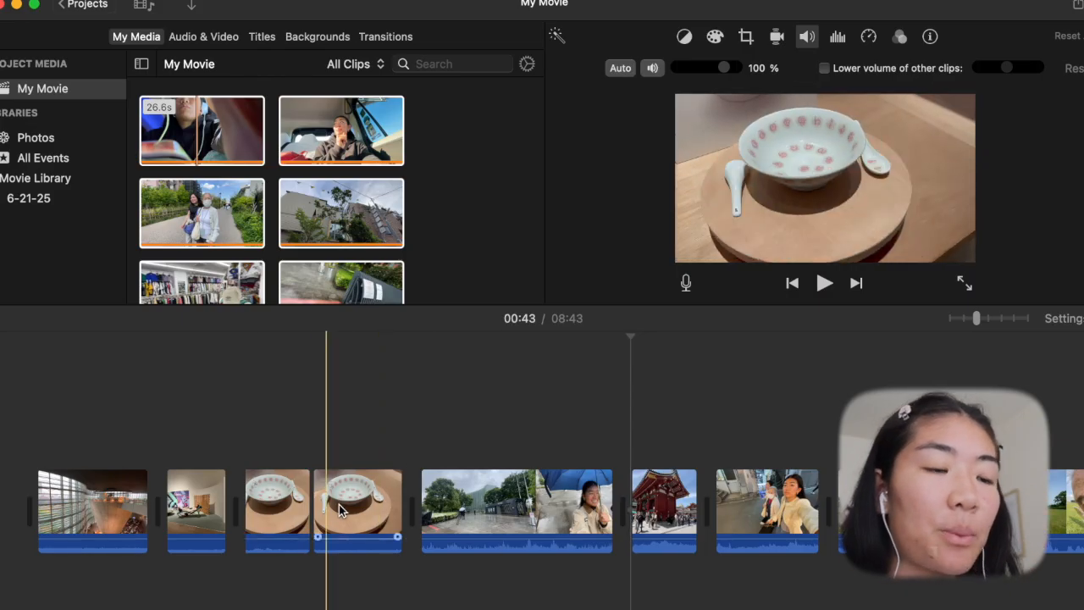
pyautogui.press('super+z')
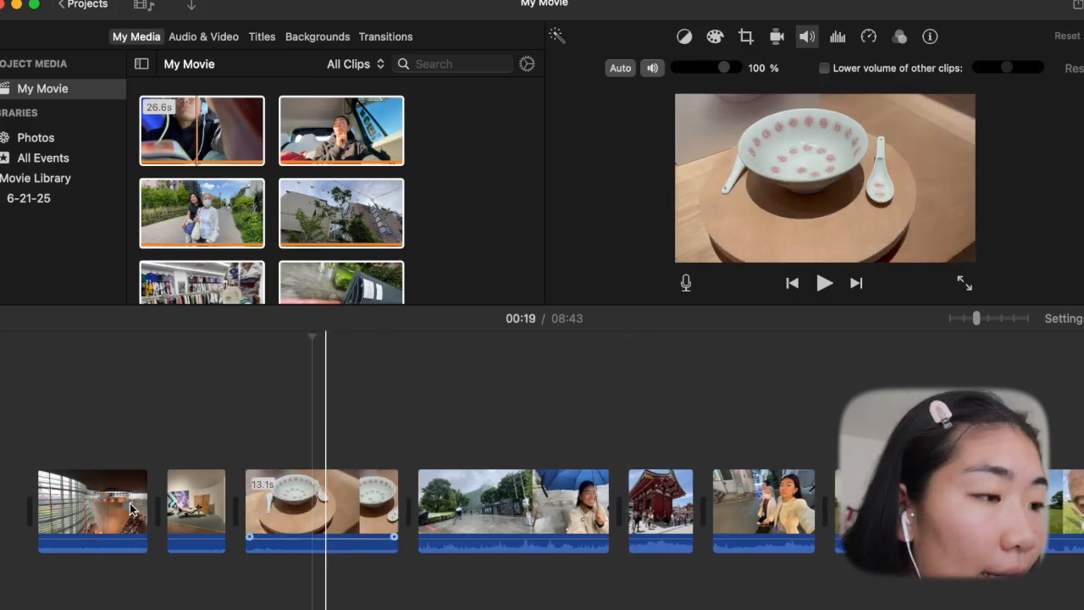
# - Look through the timeline from the first clip to the rainy entrance clip for sections to cut
pyautogui.hscroll(1, 549, 520)
pyautogui.hscroll(-1, 548, 520)
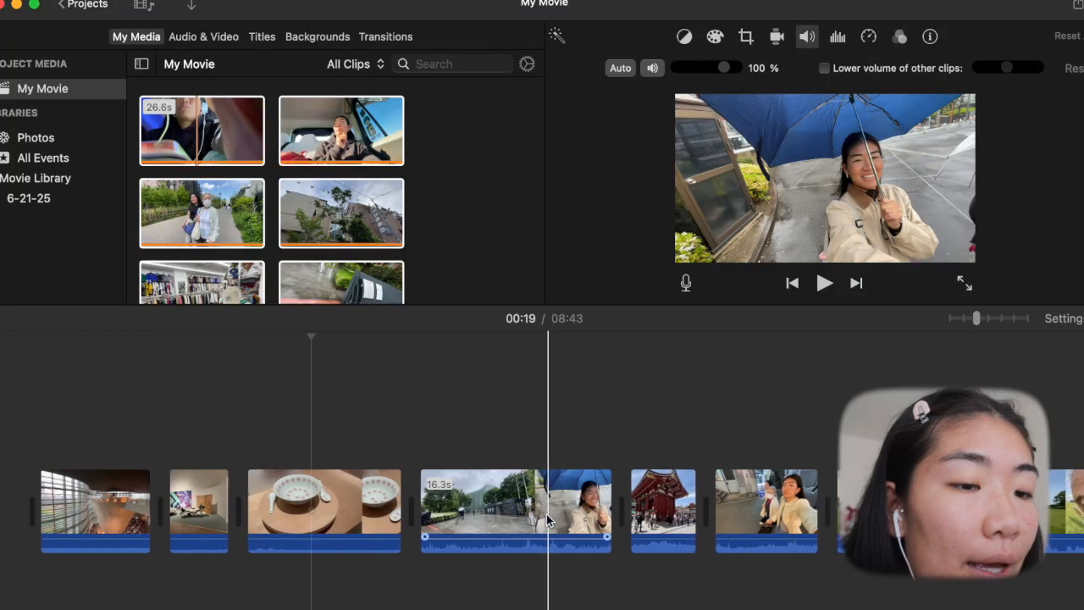
pyautogui.hscroll(1, 326, 522)
pyautogui.hscroll(10, 326, 522)
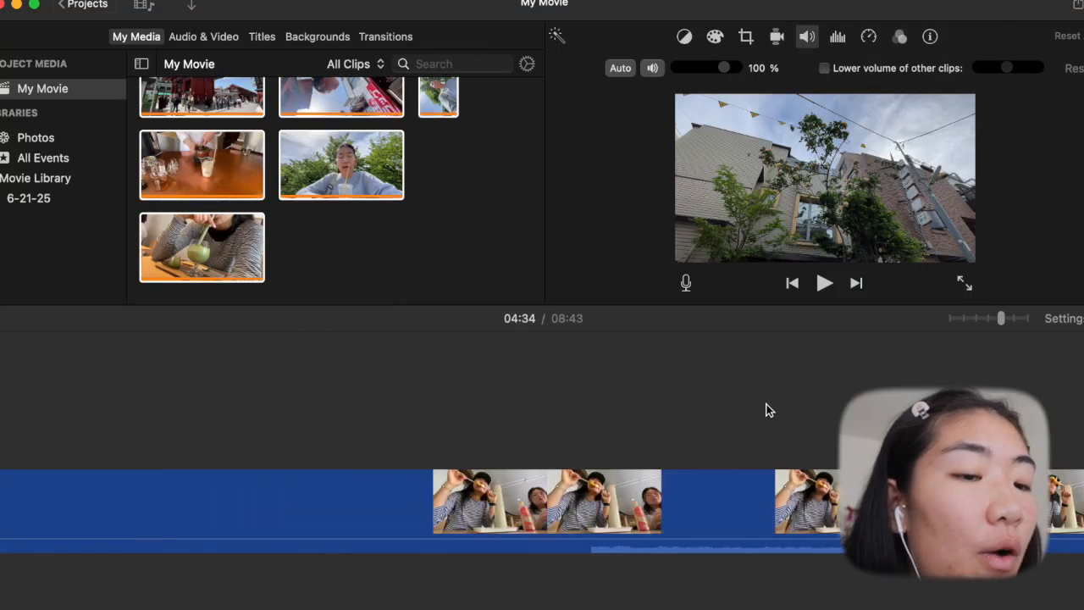
pyautogui.hscroll(8, 766, 410)
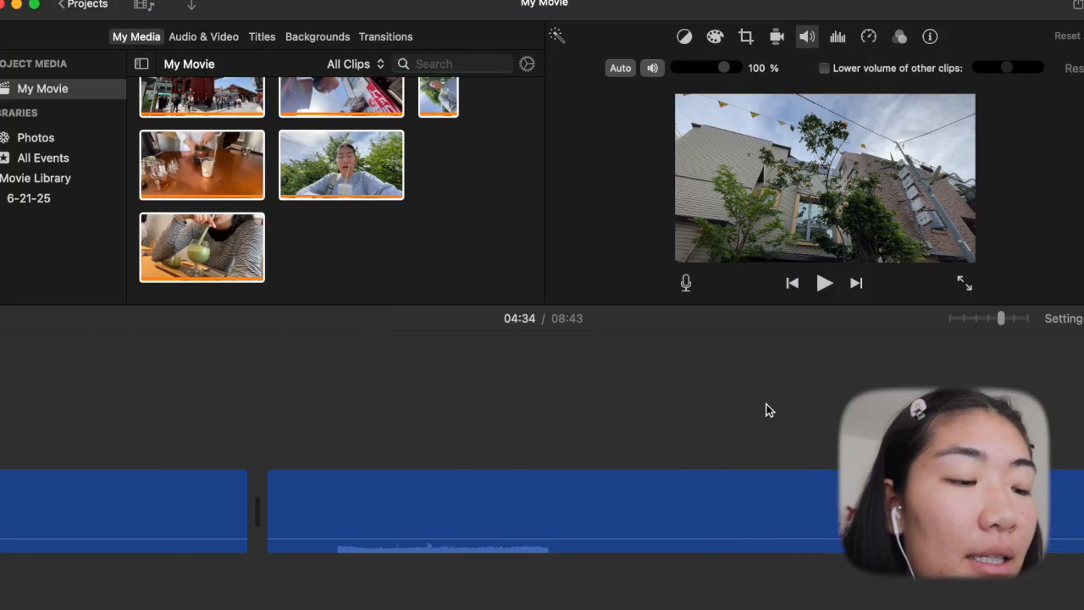
pyautogui.hscroll(-15, 715, 466)
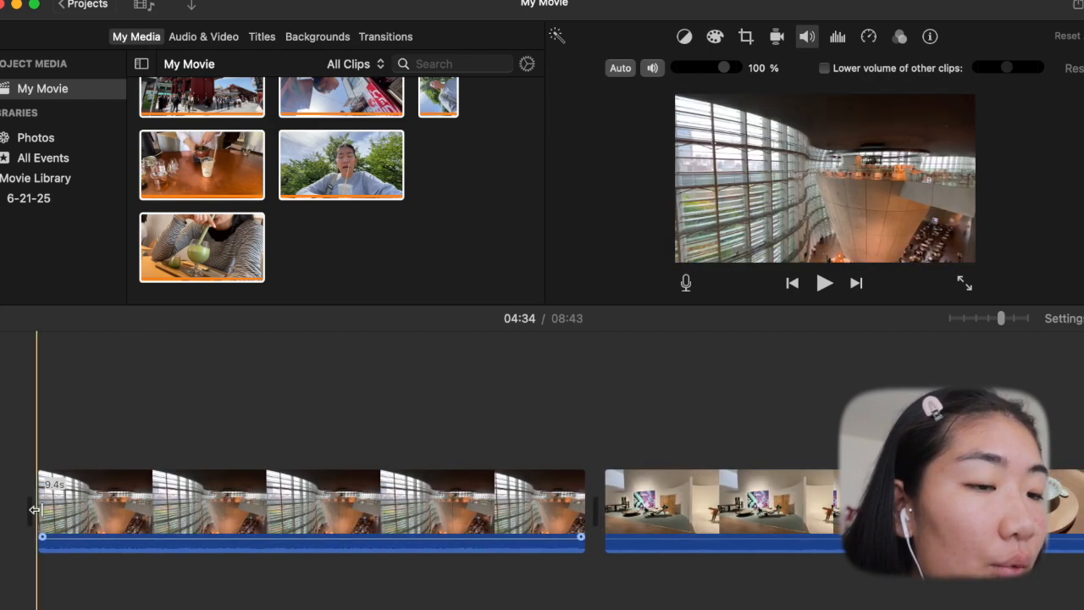
pyautogui.hscroll(6, 485, 504)
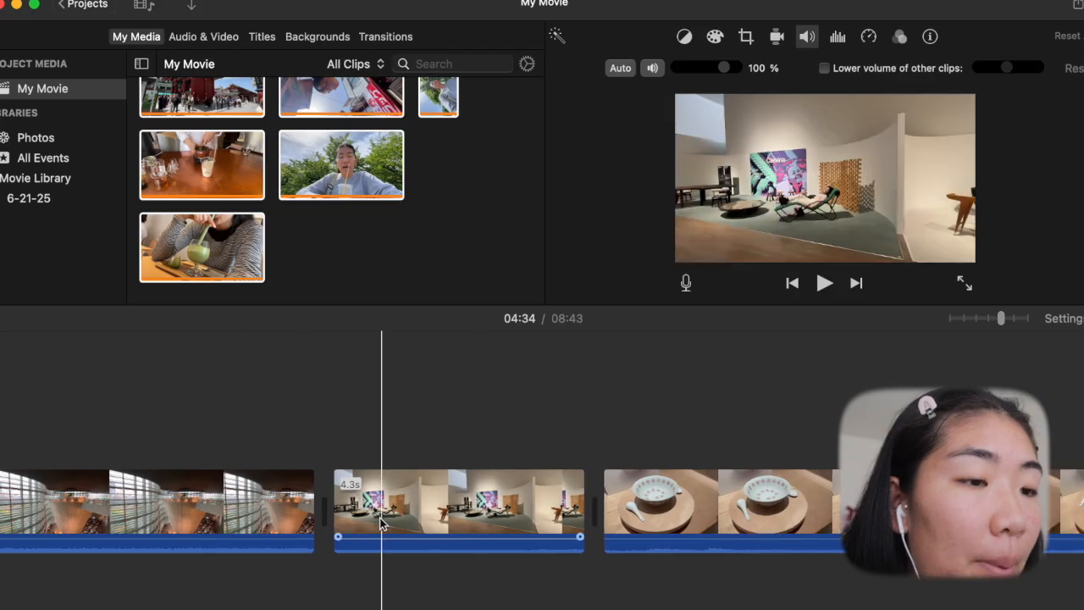
pyautogui.hscroll(3, 510, 502)
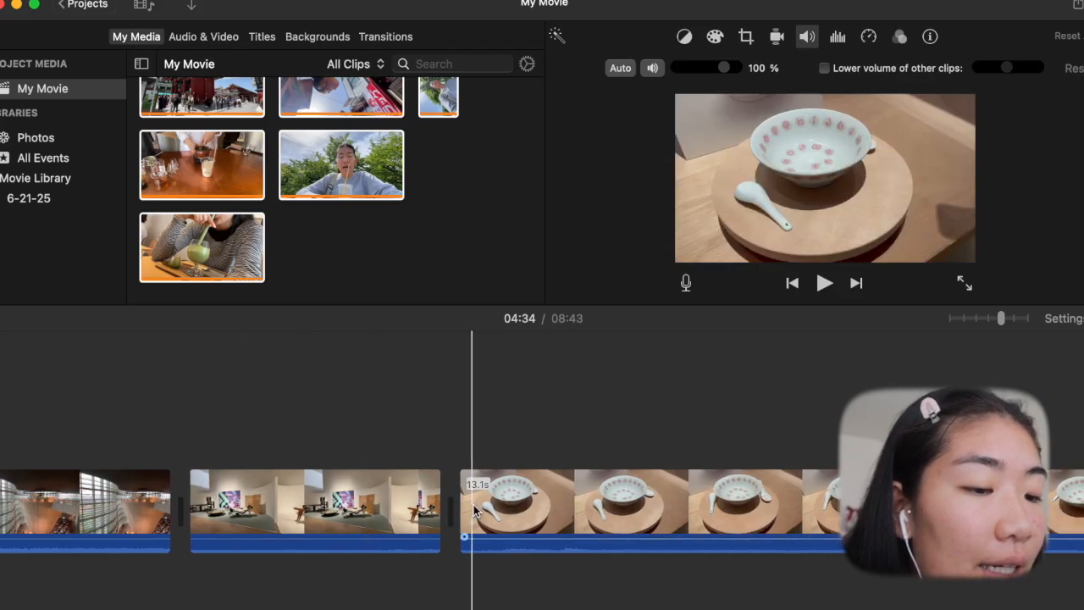
pyautogui.hscroll(5, 473, 503)
pyautogui.hscroll(6, 306, 511)
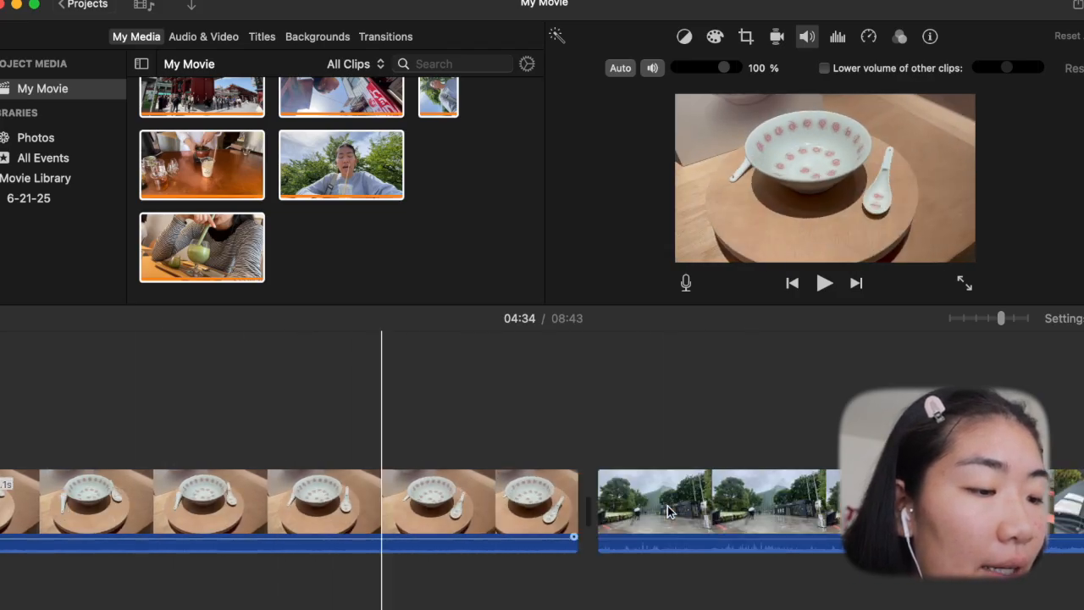
pyautogui.hscroll(4, 709, 503)
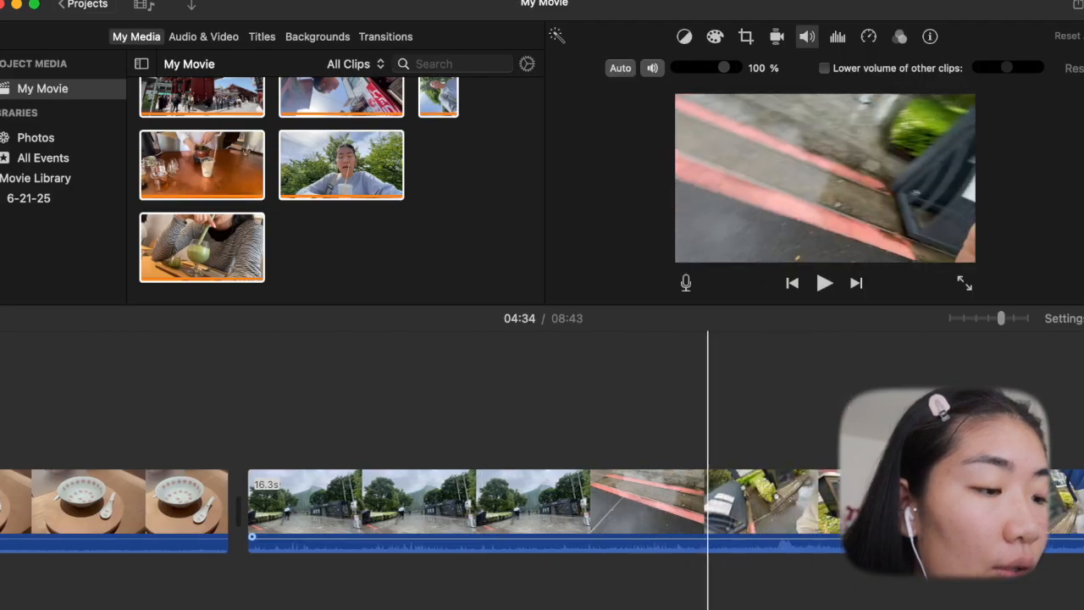
# - Split the rainy entrance clip at about 00:32 and 00:38, and delete the segment between the two cuts
pyautogui.click(465, 503)
pyautogui.press('super+b')
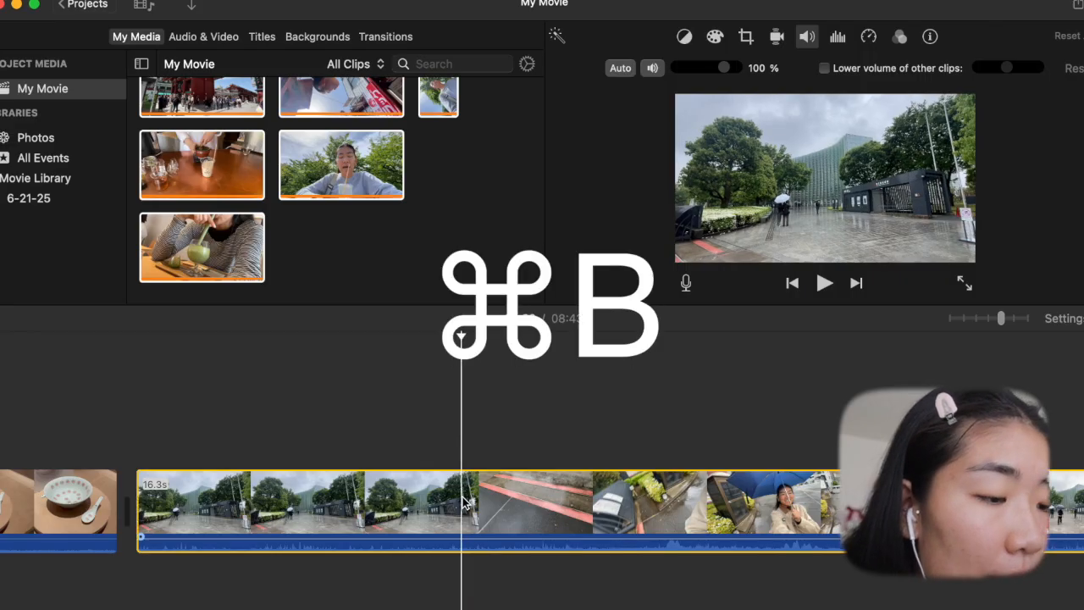
pyautogui.hscroll(3, 440, 500)
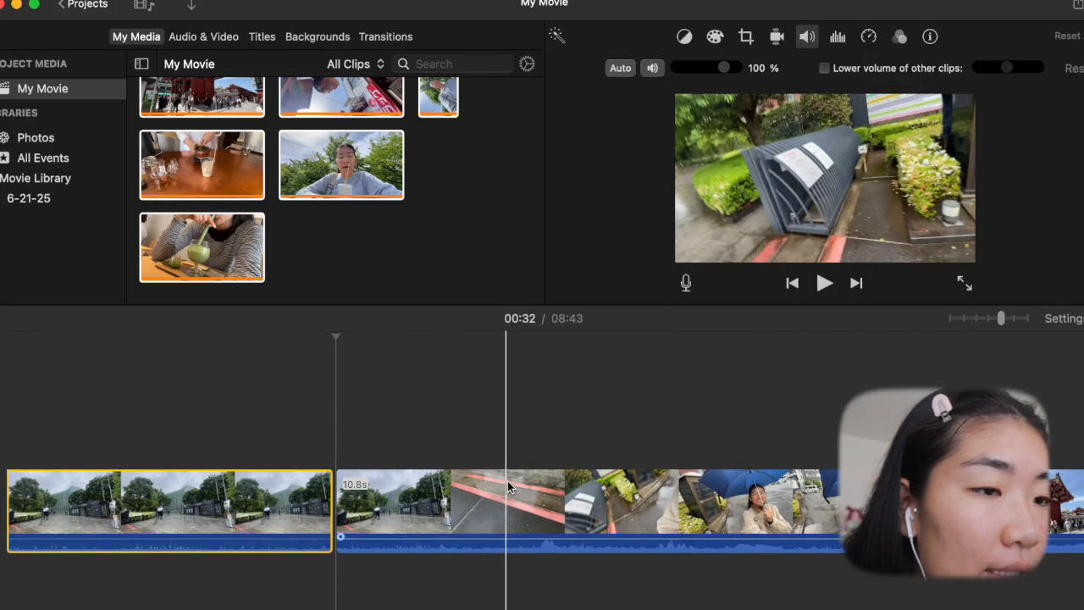
pyautogui.click(680, 500)
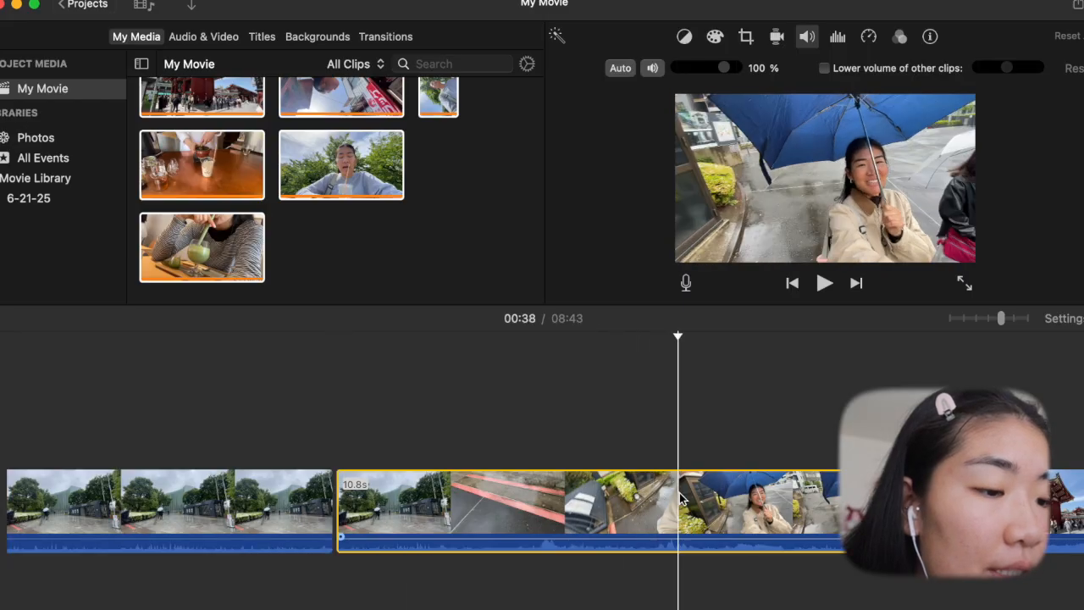
pyautogui.press('super+b')
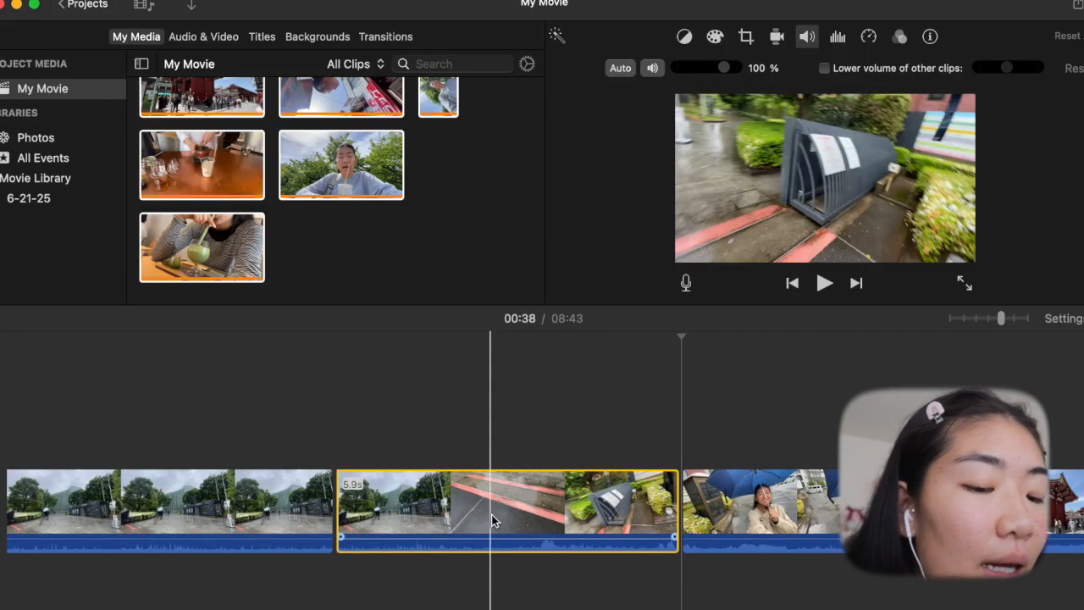
pyautogui.press('Delete')
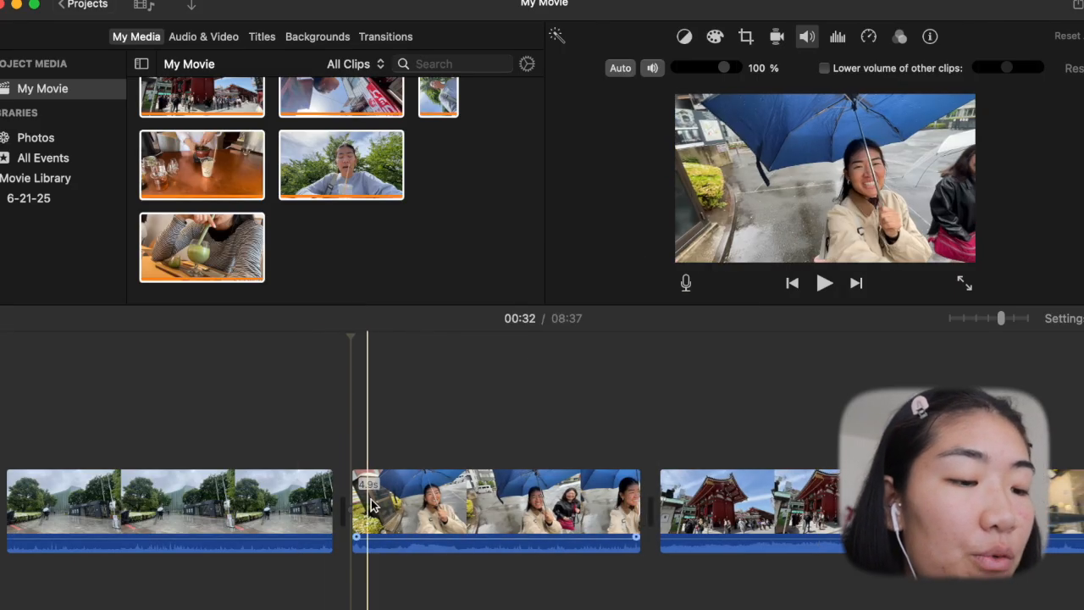
# - Split the umbrella selfie clip at about 00:35 and again at about 00:36
pyautogui.hscroll(3, 508, 508)
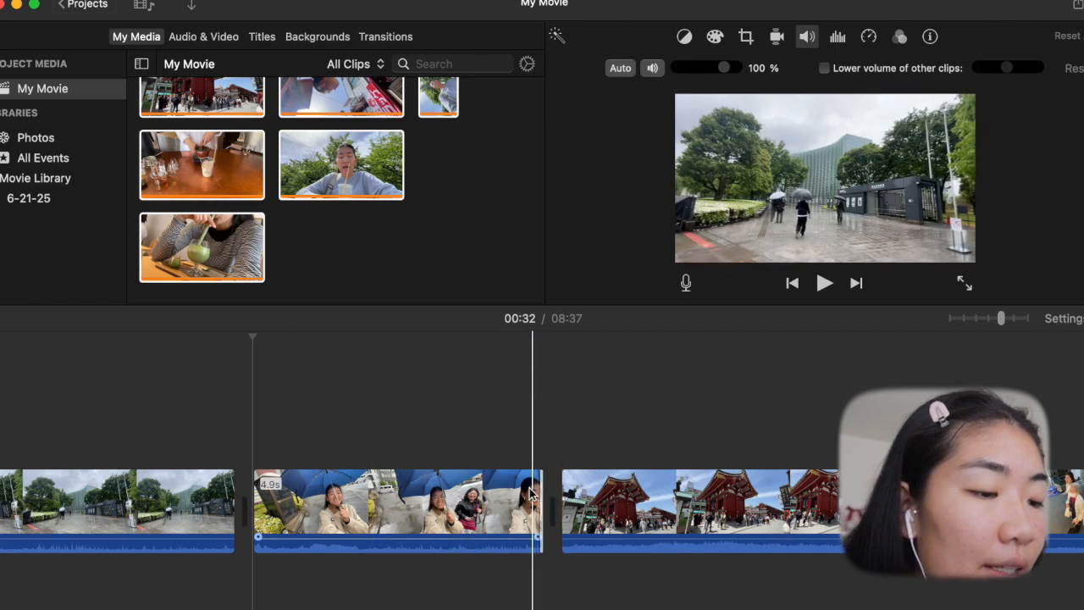
pyautogui.click(480, 491)
pyautogui.moveTo(539, 490); pyautogui.dragTo(597, 495)
pyautogui.click(437, 500)
pyautogui.press('super+b')
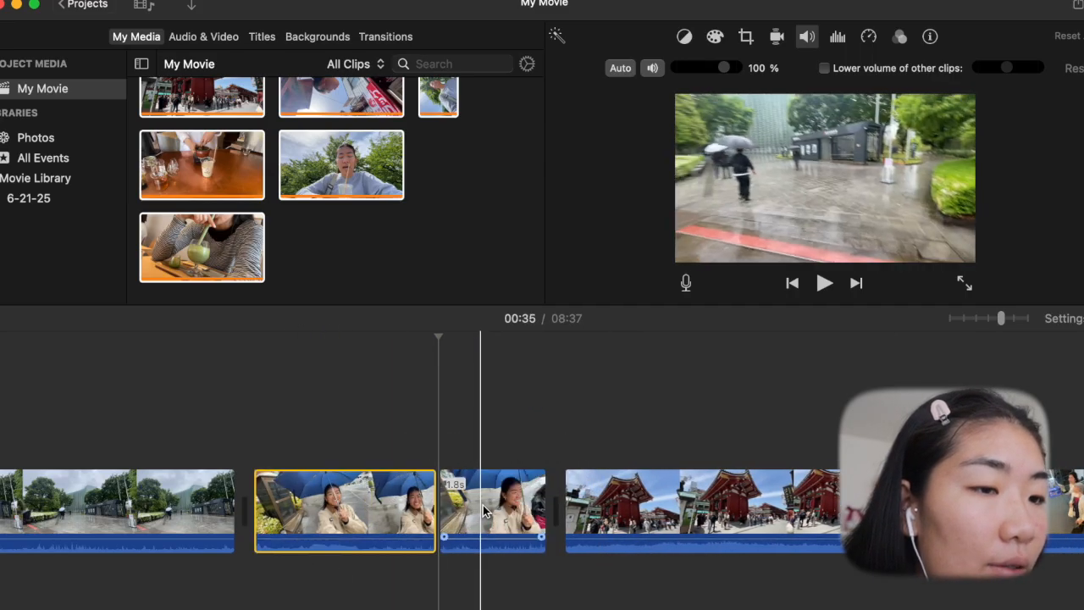
pyautogui.click(507, 515)
pyautogui.press('super+b')
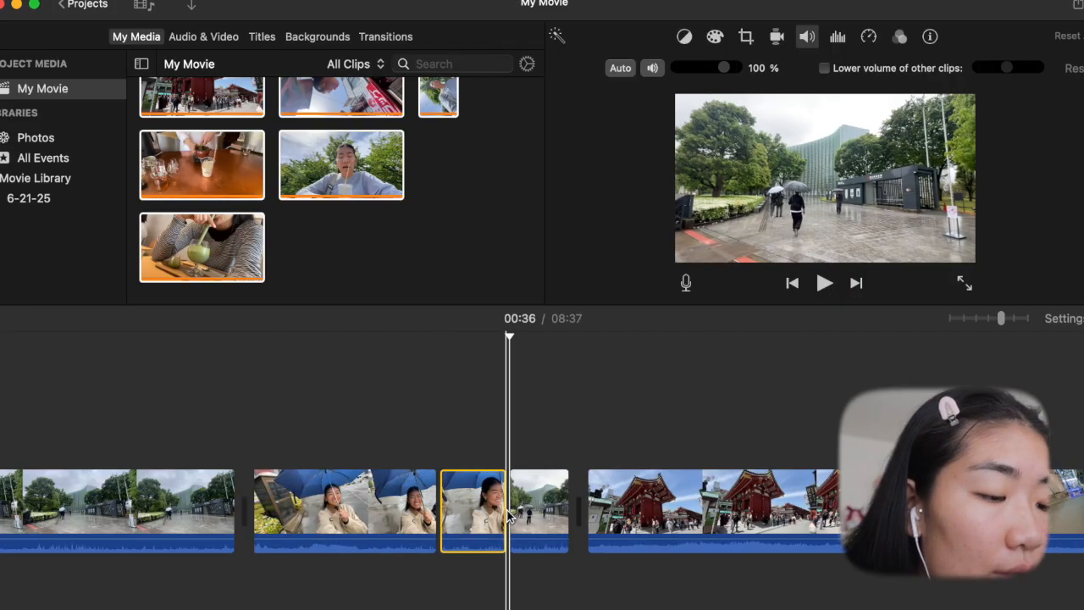
# - Delete the split-off umbrella selfie segment, and cut the night street selfie clip at about 00:46 and remove its opening part
pyautogui.press('Delete')
pyautogui.hscroll(5, 553, 501)
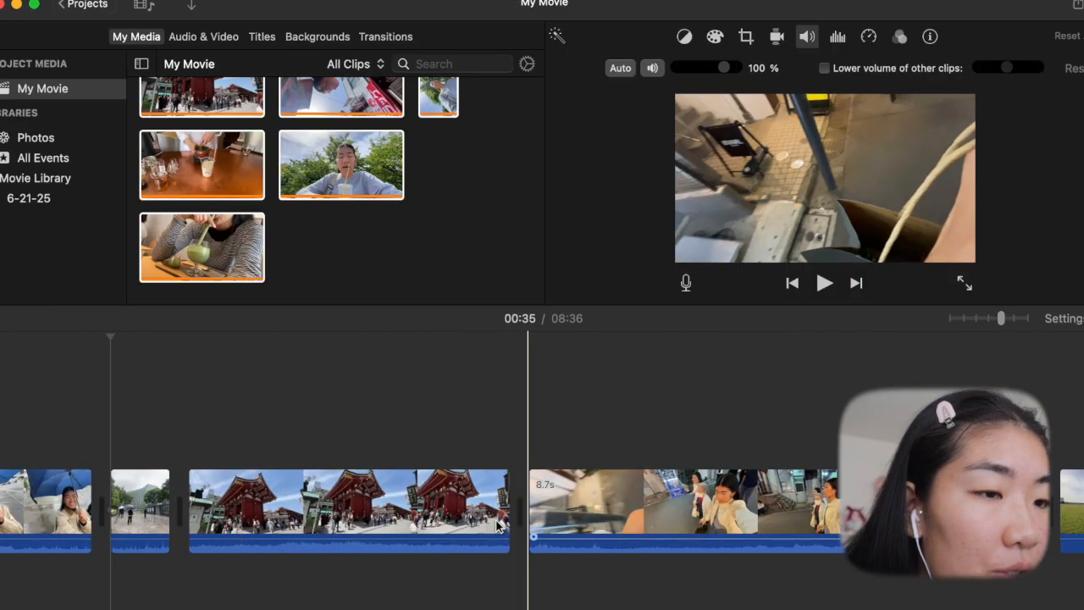
pyautogui.hscroll(2, 552, 501)
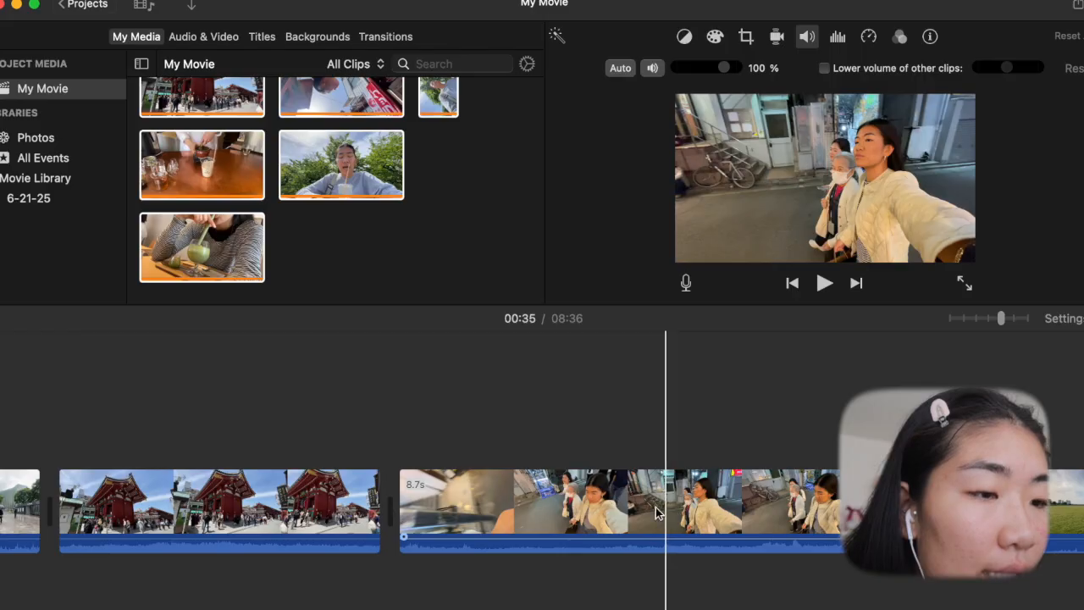
pyautogui.moveTo(631, 511); pyautogui.dragTo(656, 510)
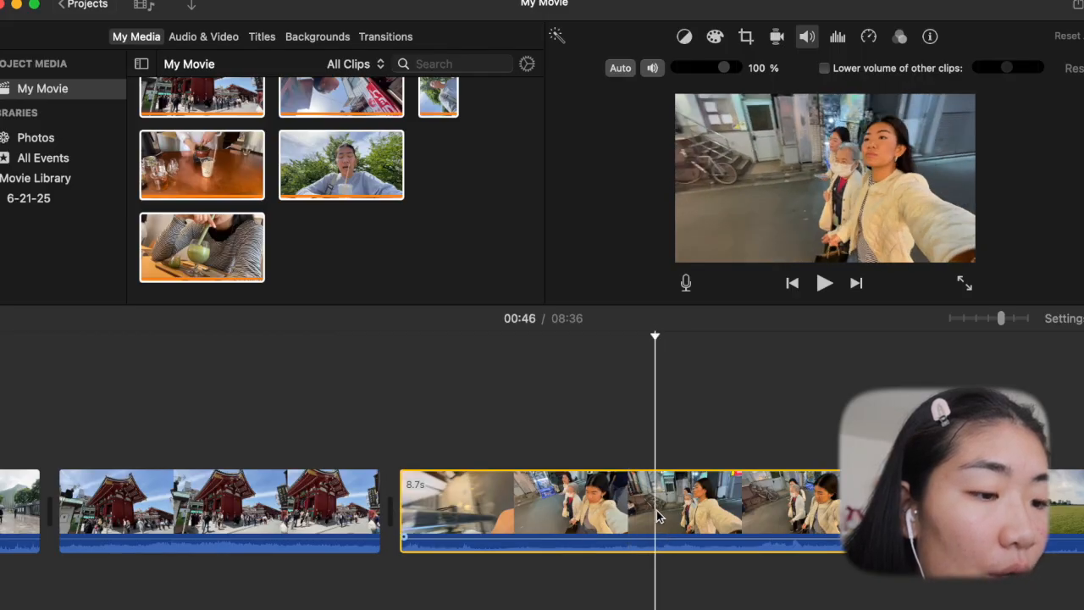
pyautogui.press('Delete')
# - Move the bowl clip in front of the furniture exhibit clip on the timeline
pyautogui.hscroll(5, 657, 510)
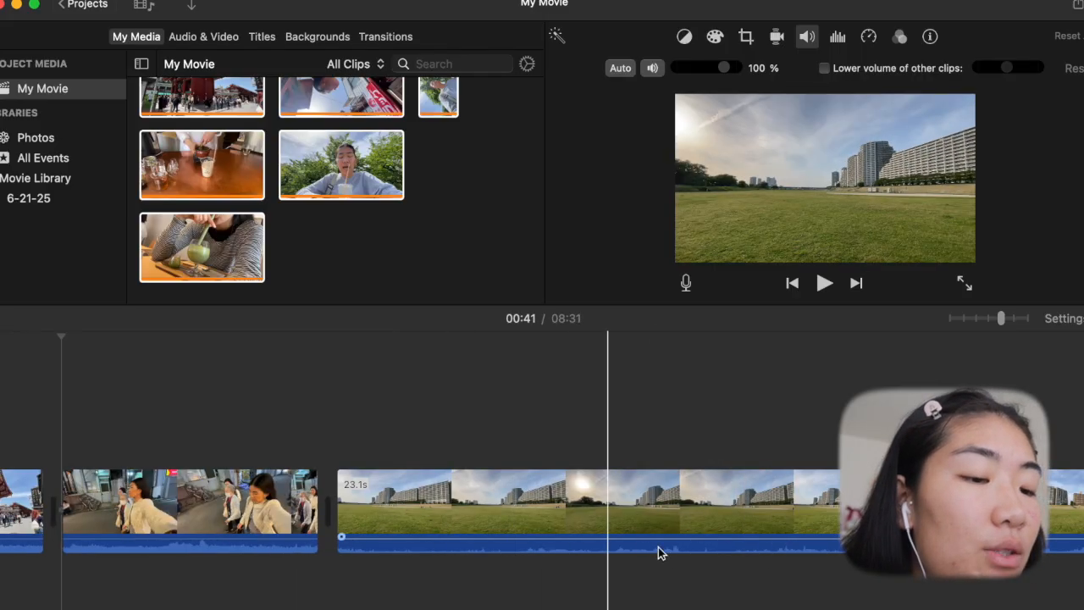
pyautogui.hscroll(5, 755, 545)
pyautogui.hscroll(5, 755, 546)
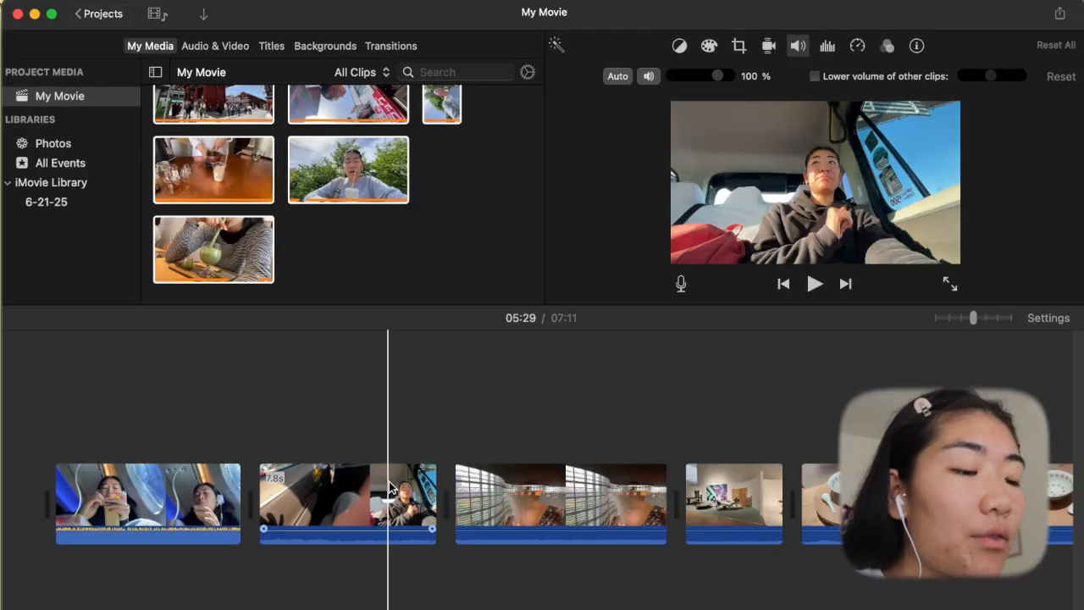
pyautogui.hscroll(3, 481, 490)
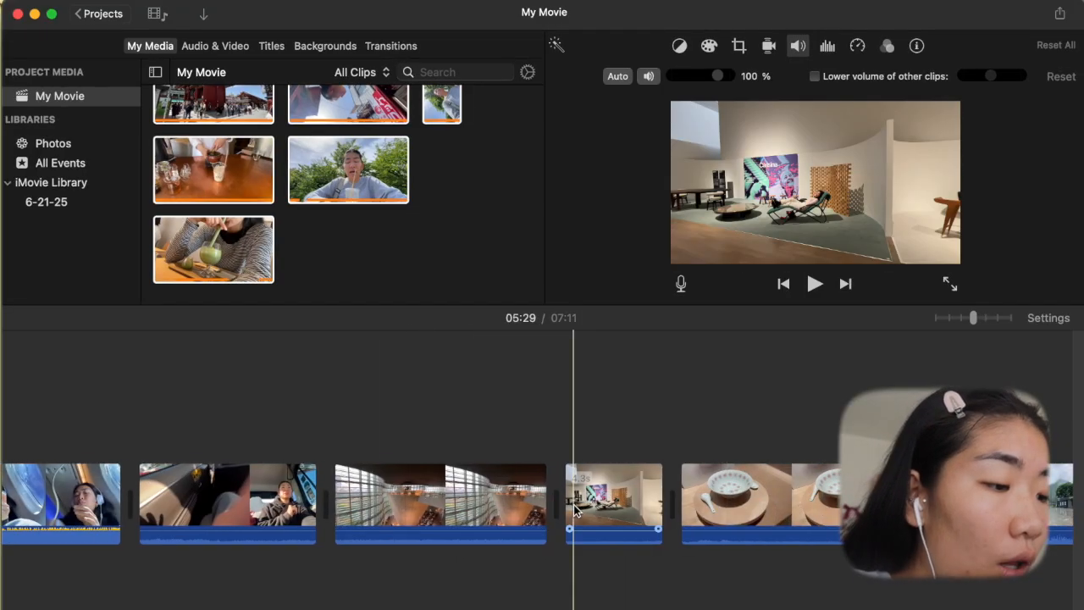
pyautogui.click(761, 483)
pyautogui.moveTo(758, 485); pyautogui.dragTo(569, 483)
pyautogui.hscroll(3, 569, 483)
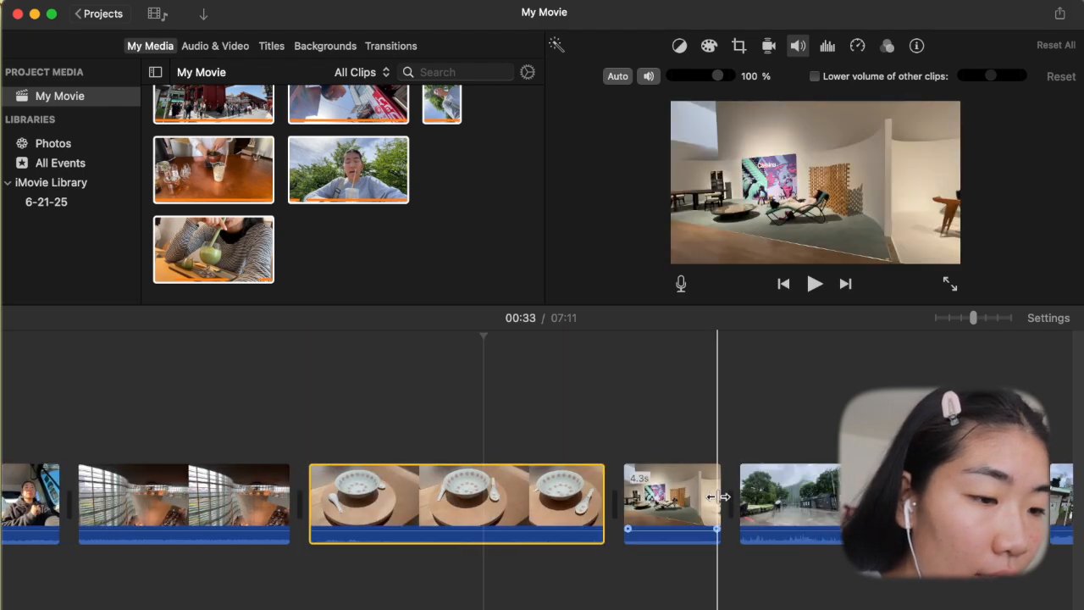
# - Look through the order of the clips from the airplane selfie to the rainy entrance, around the bowl and exhibit clips
pyautogui.hscroll(2, 508, 496)
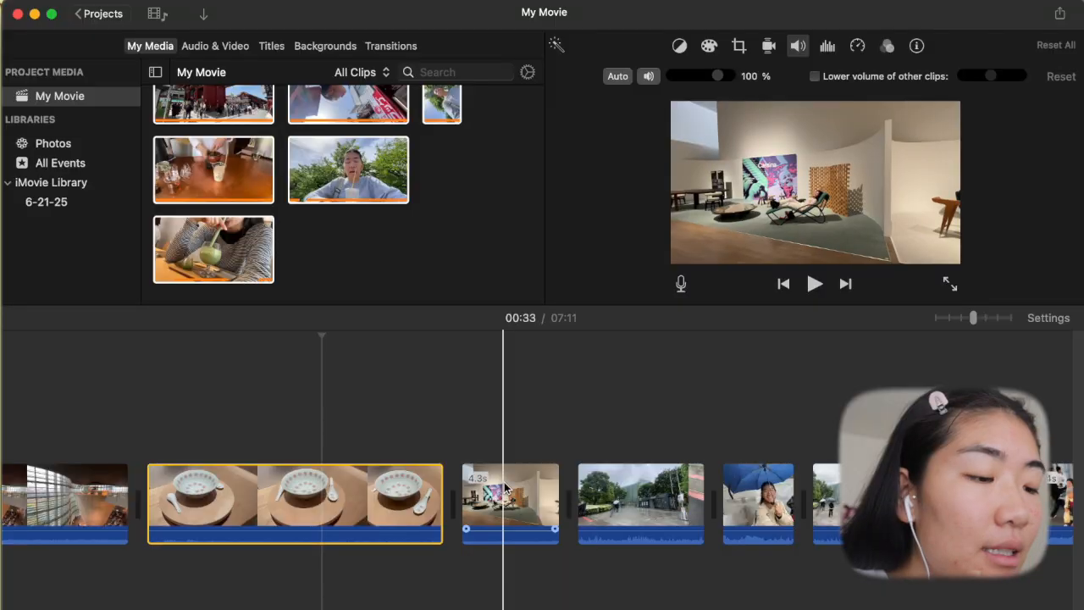
pyautogui.hscroll(-5, 416, 481)
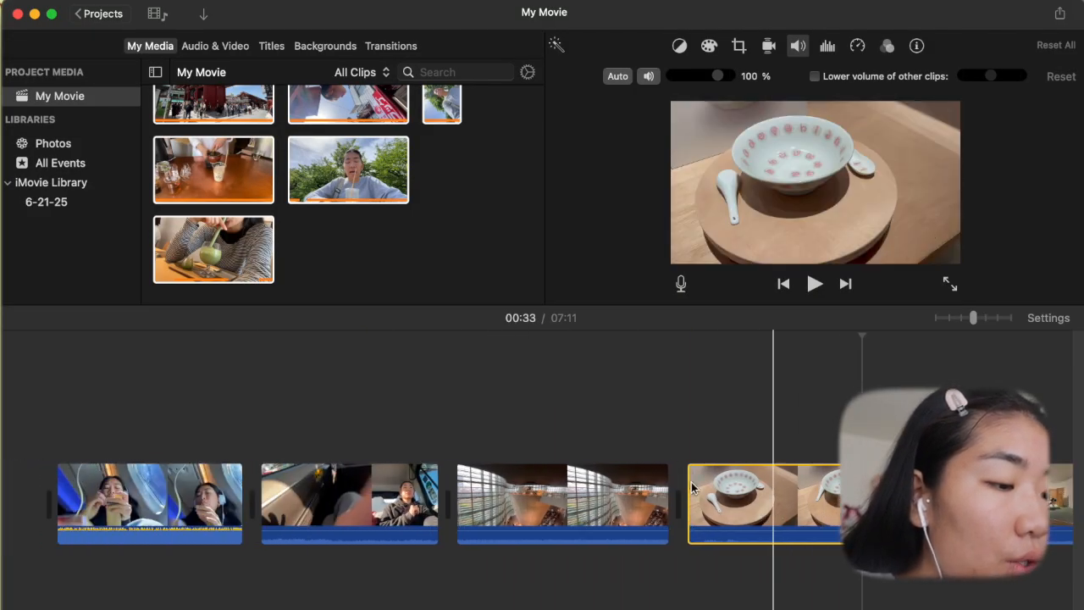
pyautogui.hscroll(-2, 585, 501)
pyautogui.hscroll(2, 408, 560)
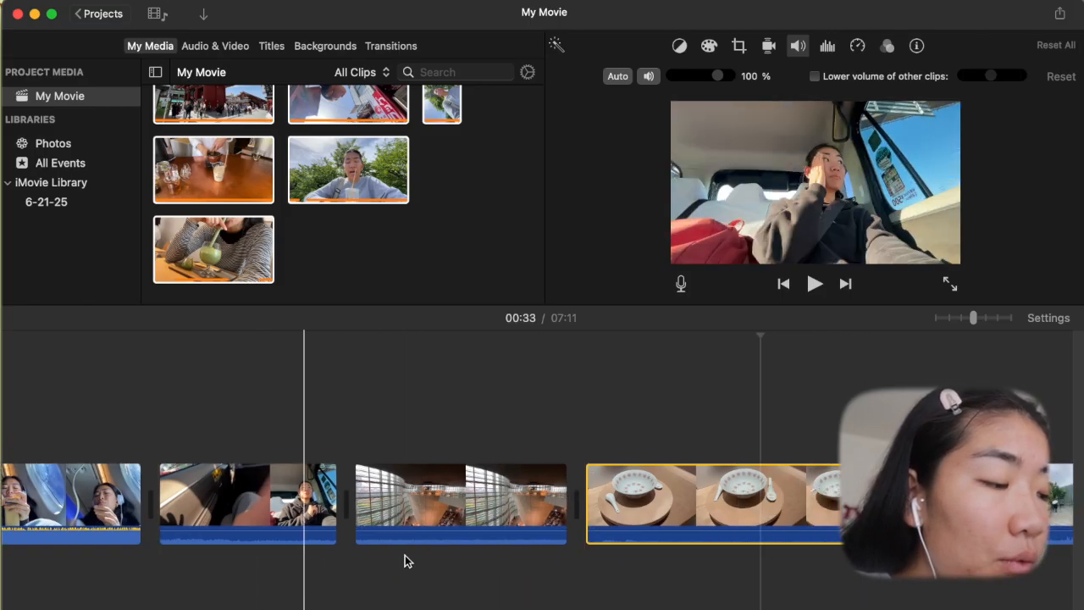
pyautogui.hscroll(-2, 233, 497)
pyautogui.hscroll(1, 233, 497)
pyautogui.hscroll(2, 233, 497)
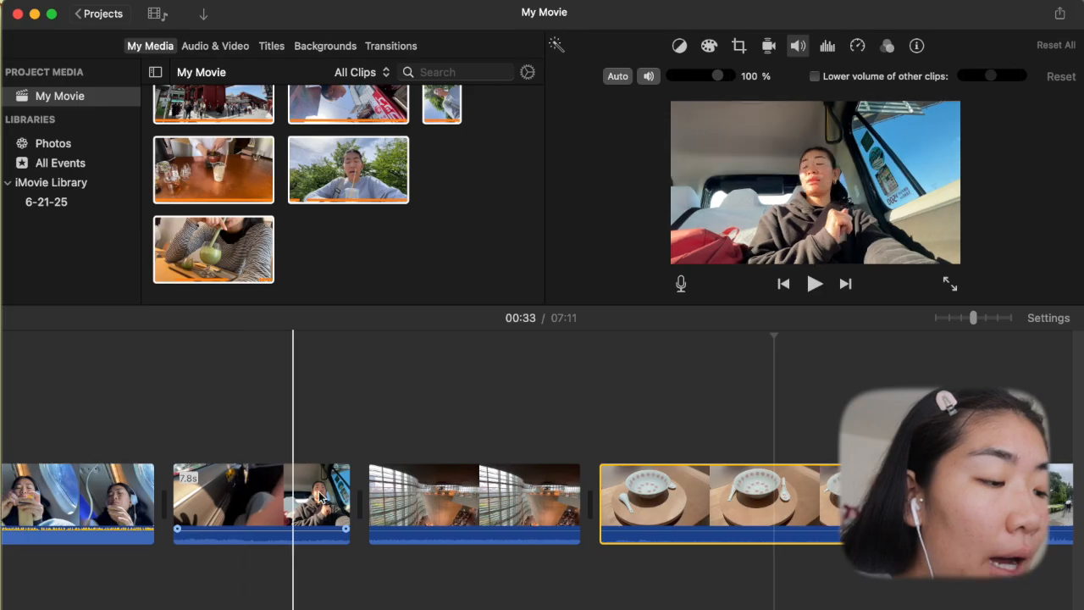
pyautogui.hscroll(-2, 331, 500)
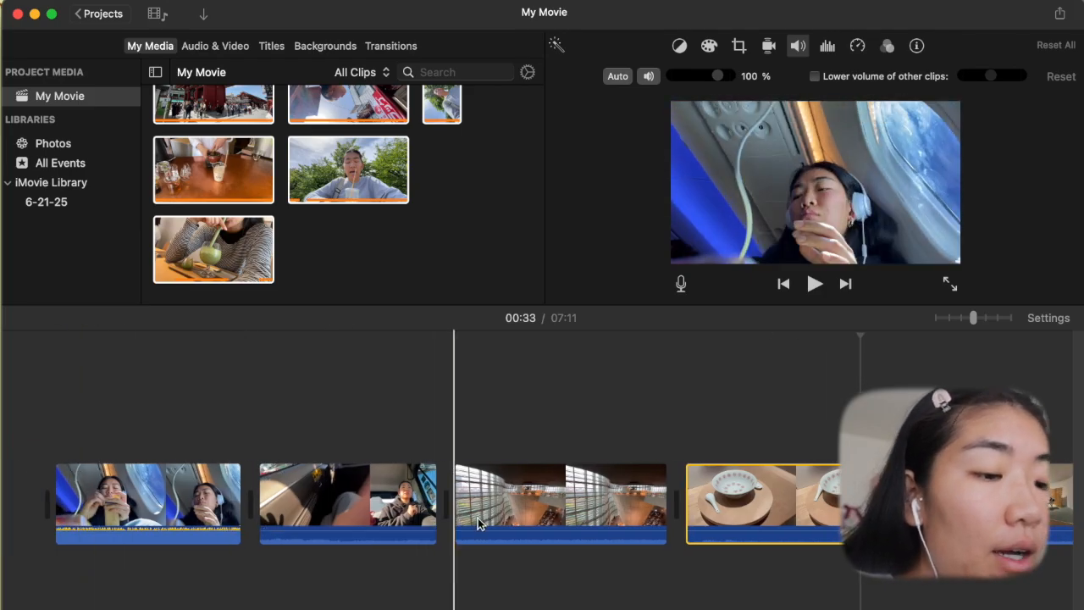
pyautogui.hscroll(7, 478, 519)
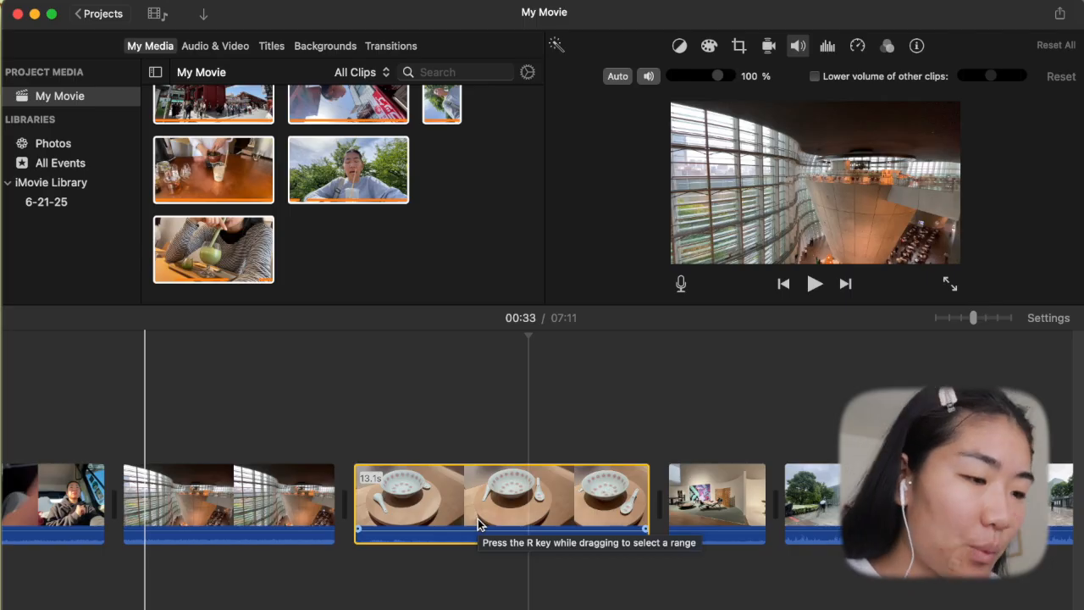
pyautogui.hscroll(-7, 478, 518)
pyautogui.hscroll(5, 546, 498)
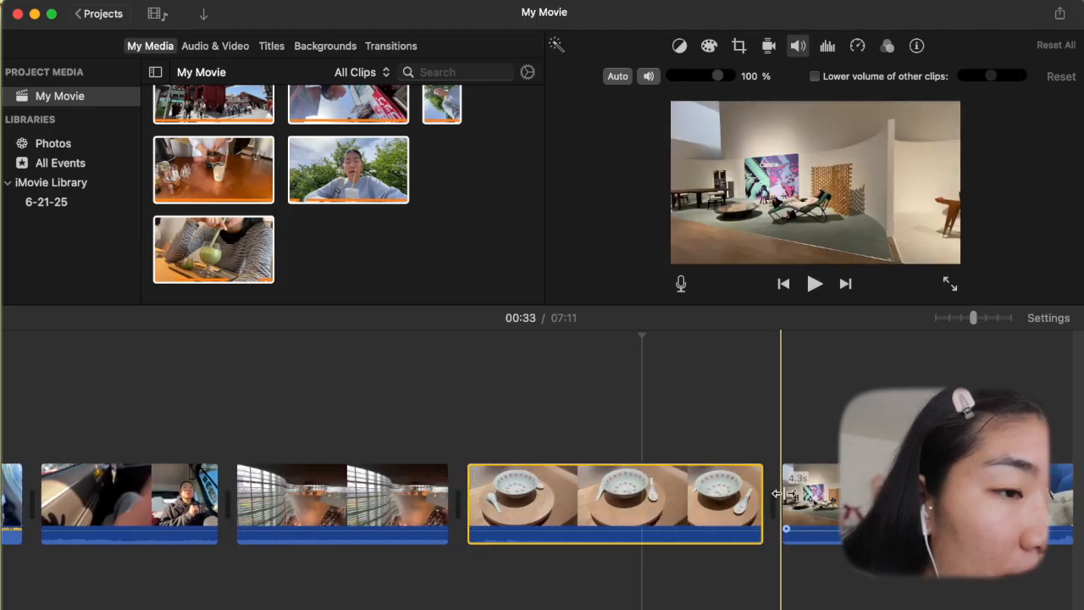
# - Place the furniture exhibit clip ahead of the bowl clip, and move the red temple clip in between them
pyautogui.moveTo(482, 526); pyautogui.dragTo(570, 514)
pyautogui.hscroll(5, 570, 515)
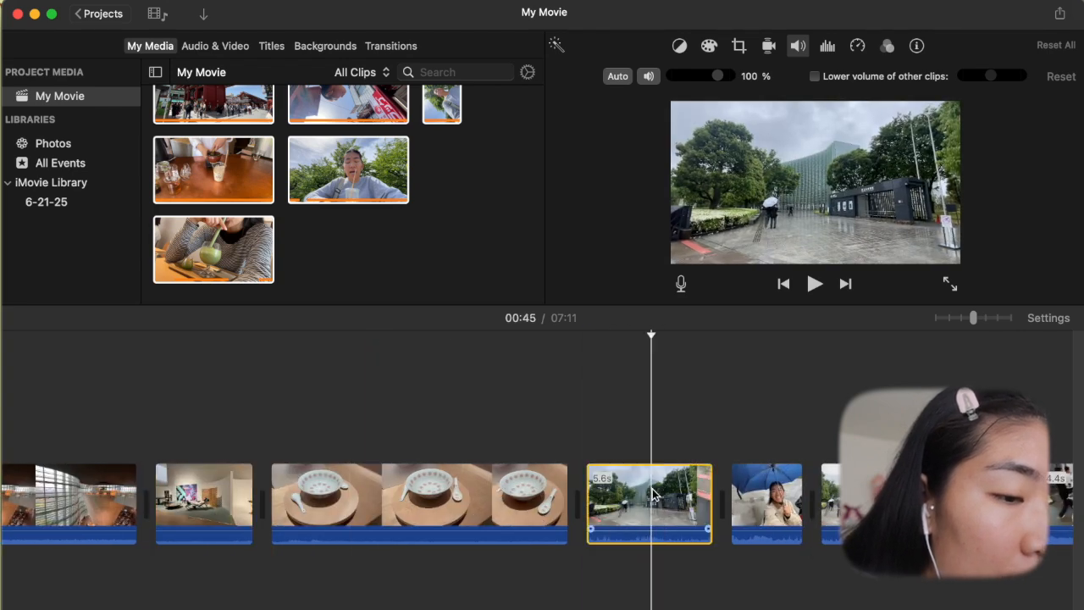
pyautogui.hscroll(-6, 552, 474)
pyautogui.moveTo(947, 502); pyautogui.dragTo(257, 496)
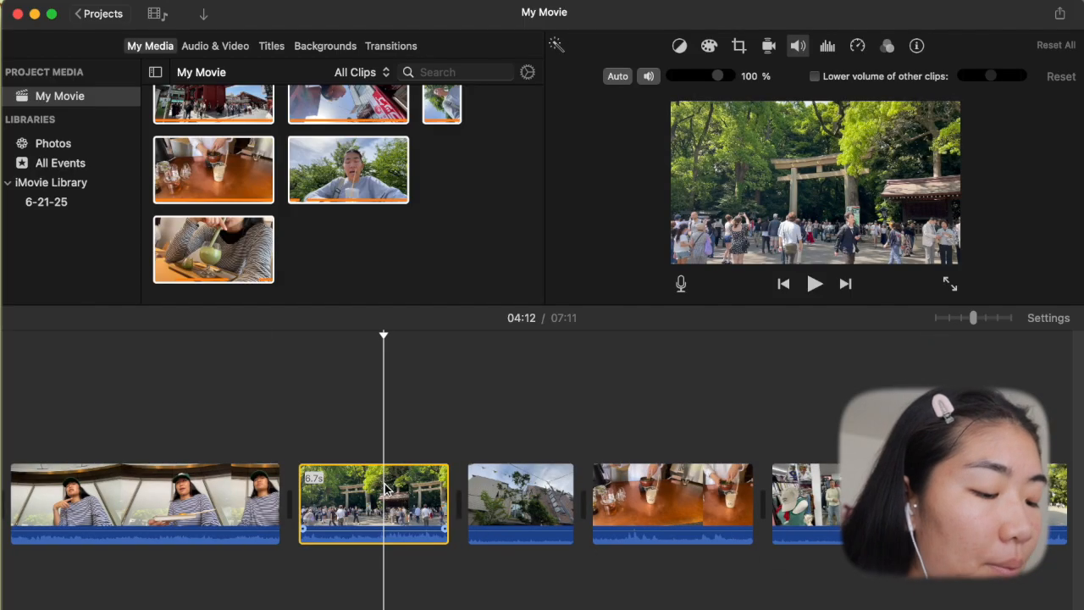
# - Cut the torii gate crowd clip at about 04:12 and paste it between the street selfie clip and the grass field clip
pyautogui.press('super+x')
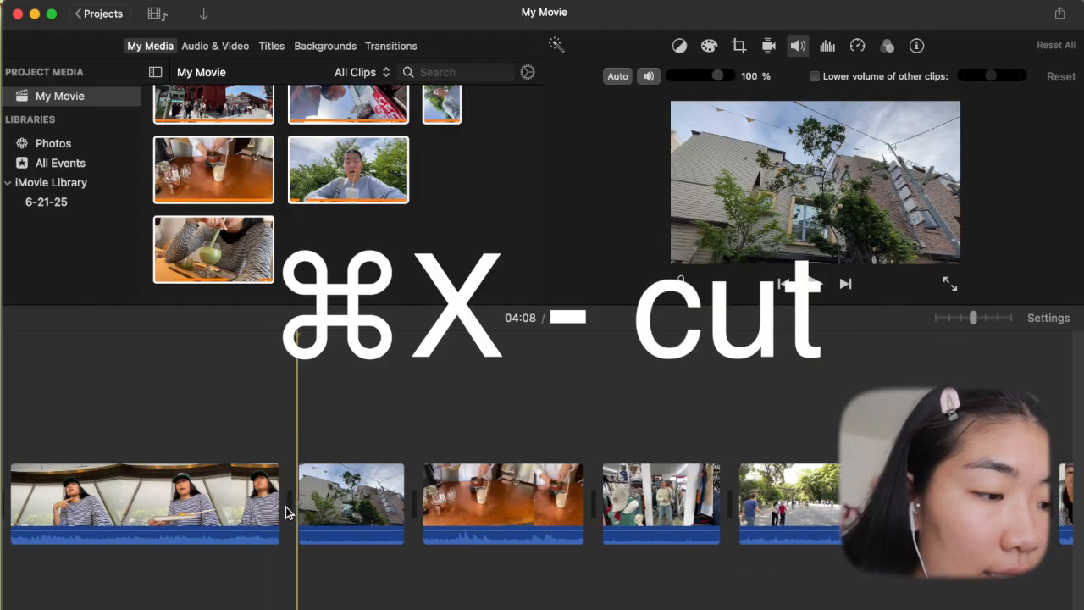
pyautogui.hscroll(-5, 349, 516)
pyautogui.hscroll(-10, 350, 520)
pyautogui.hscroll(-10, 351, 517)
pyautogui.hscroll(-10, 370, 498)
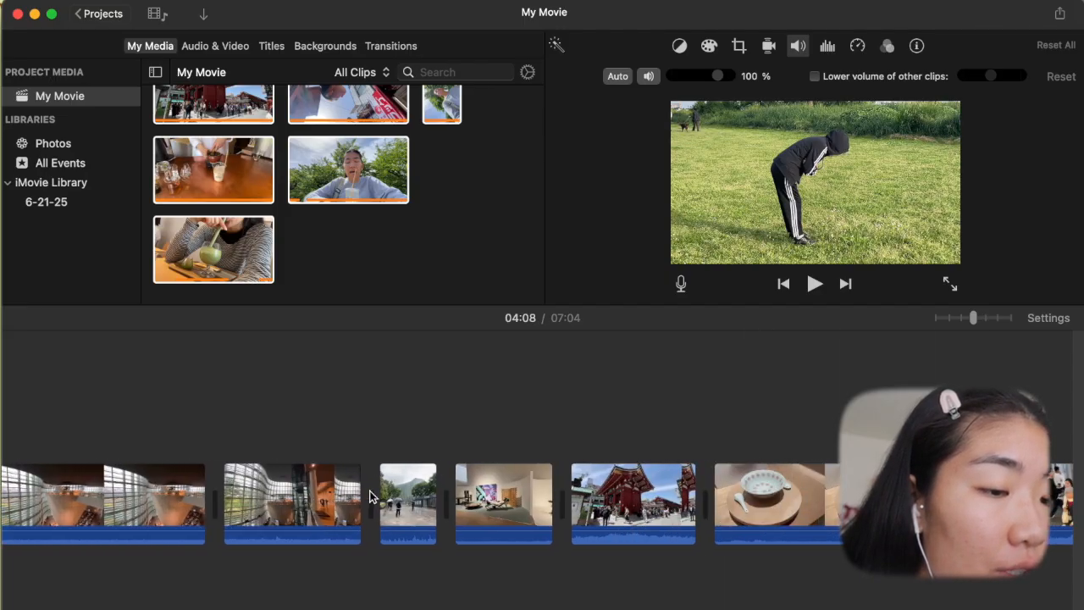
pyautogui.hscroll(10, 370, 497)
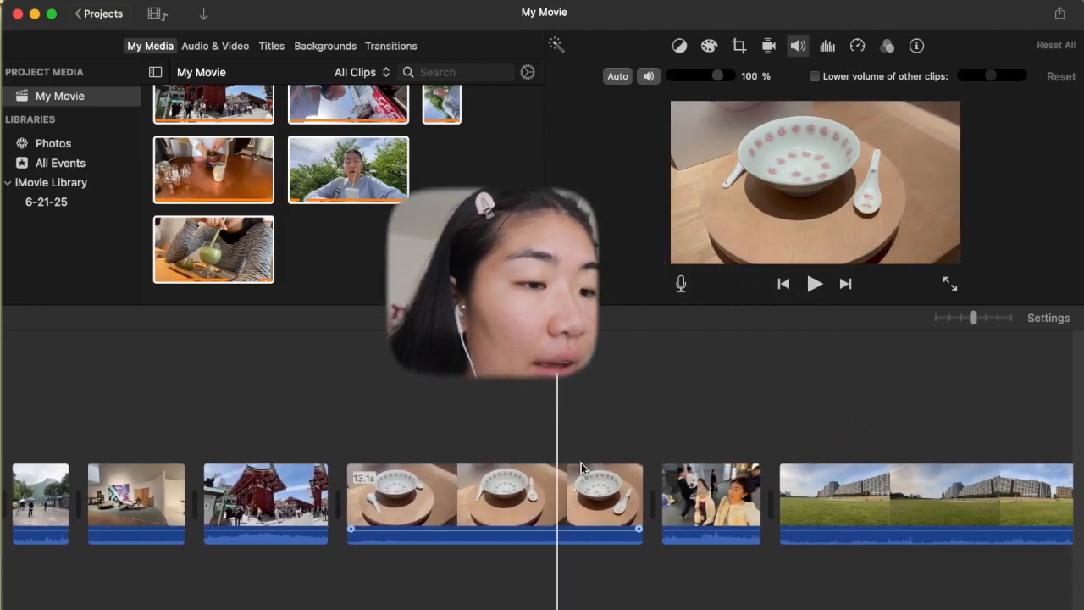
pyautogui.click(779, 431)
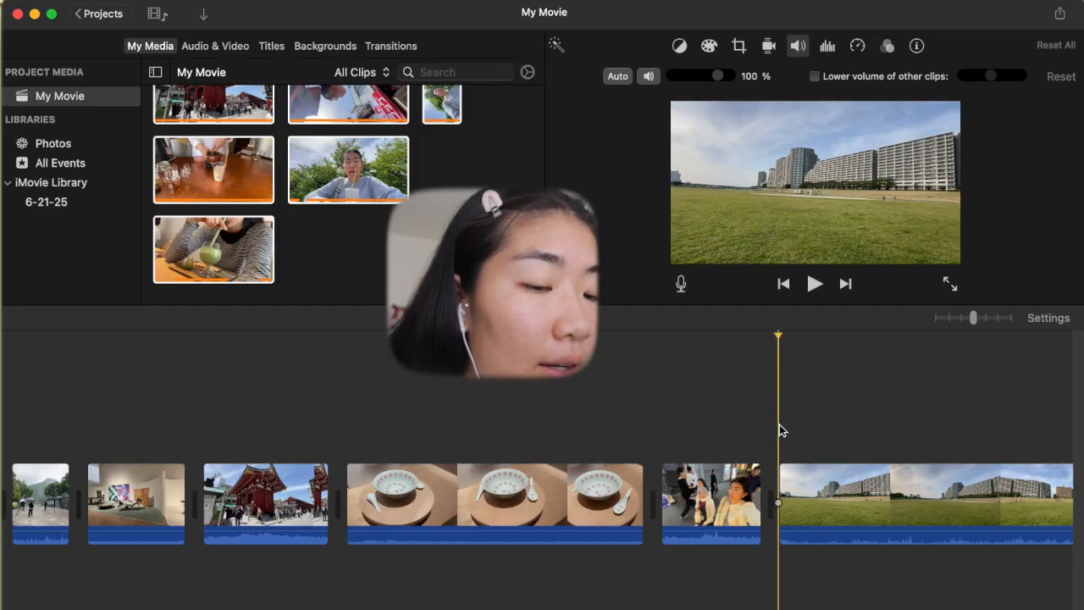
pyautogui.press('super+v')
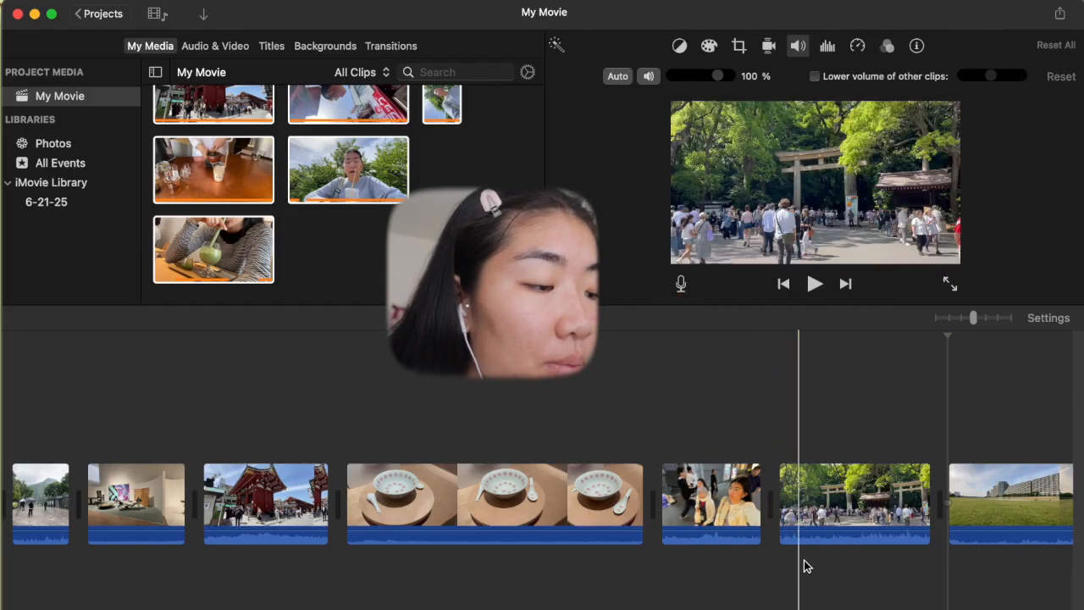
# - Cut the park walkway clip that follows the clothing shop clip and paste it between the torii gate clip and the grass field clip
pyautogui.hscroll(15, 837, 517)
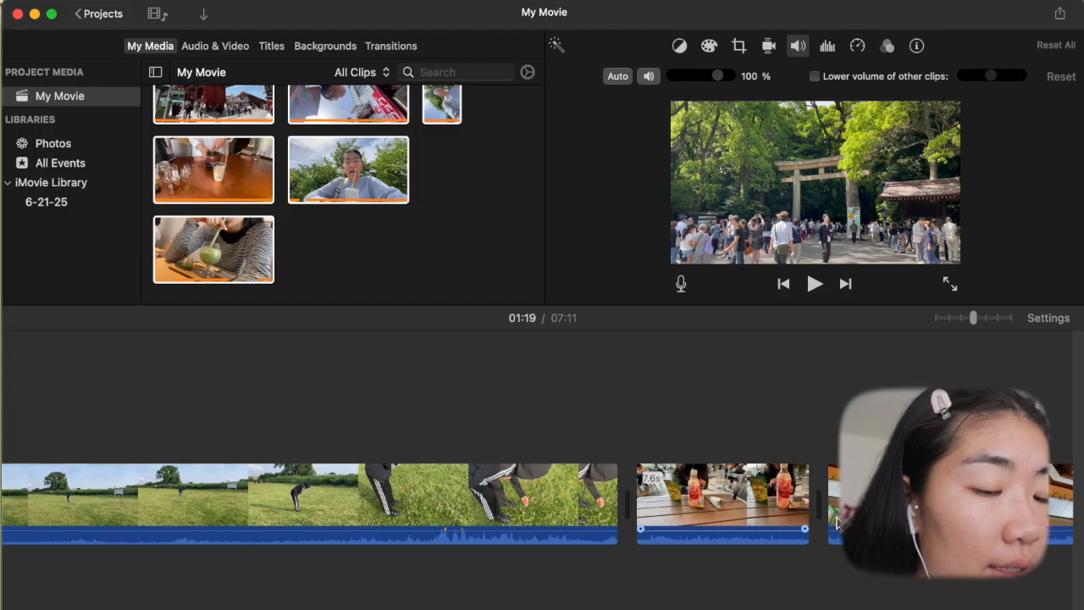
pyautogui.hscroll(15, 837, 524)
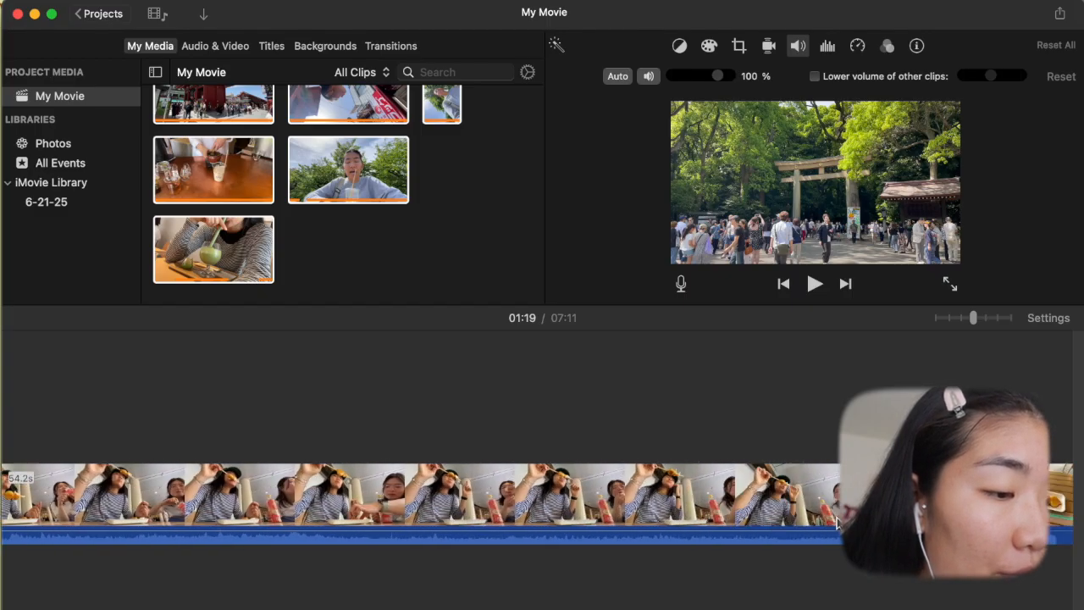
pyautogui.press('super+x')
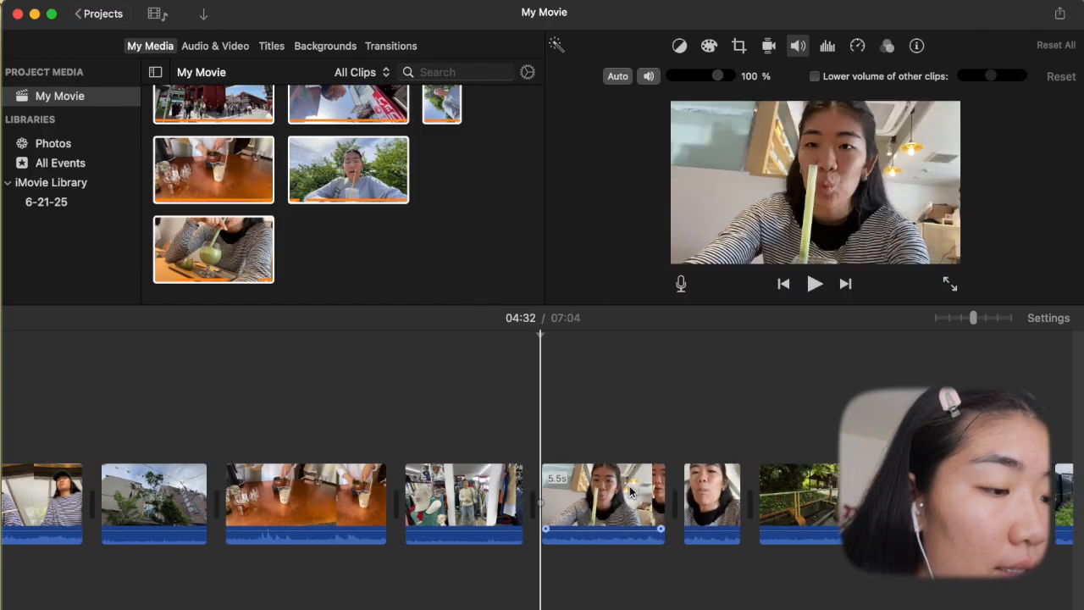
pyautogui.scroll(3, 629, 489)
pyautogui.hscroll(-10, 629, 489)
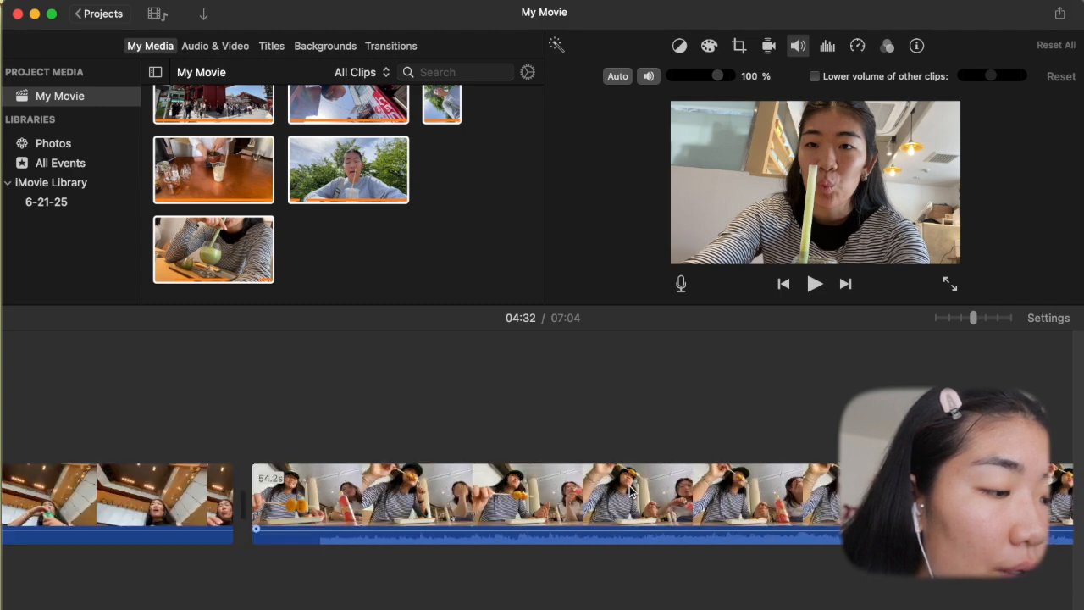
pyautogui.hscroll(-10, 629, 489)
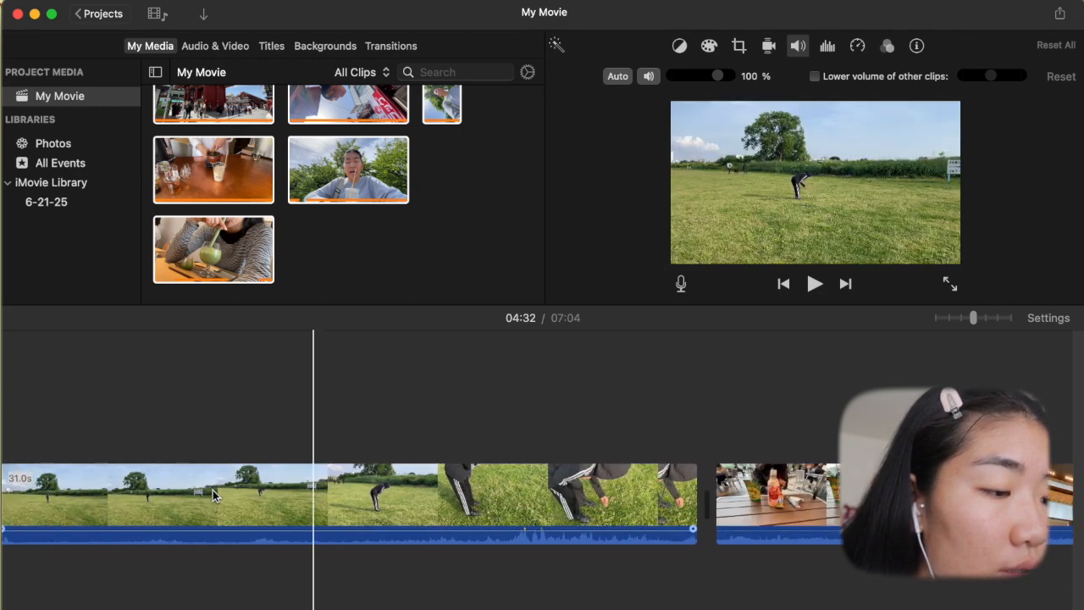
pyautogui.hscroll(-5, 213, 490)
pyautogui.press('super+v')
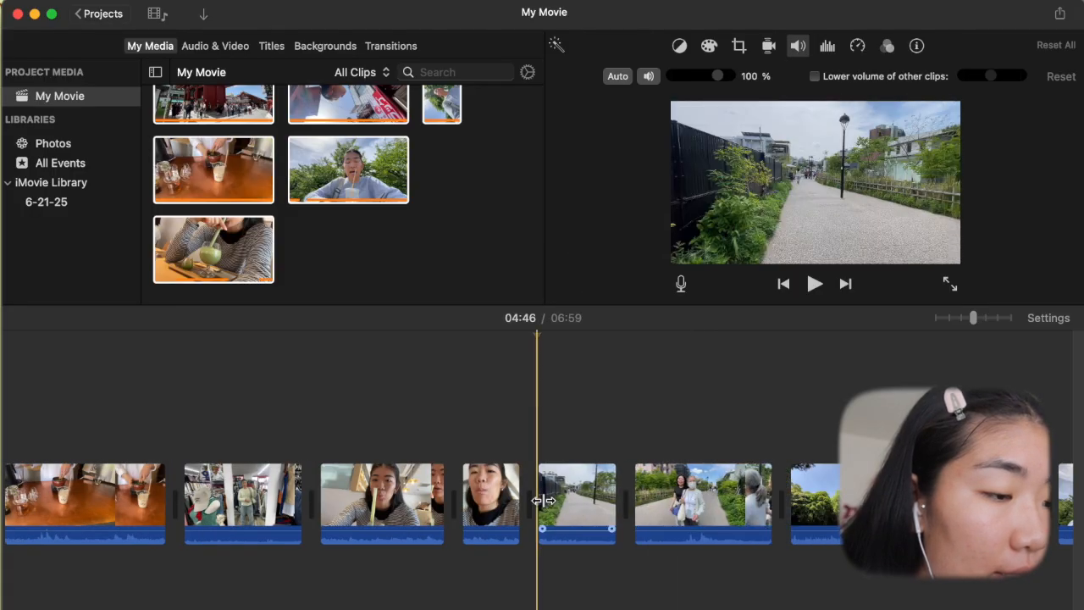
# - Cut the green path clip with the yellow fence at about 04:46 and paste it near the start of the timeline
pyautogui.hscroll(5, 545, 505)
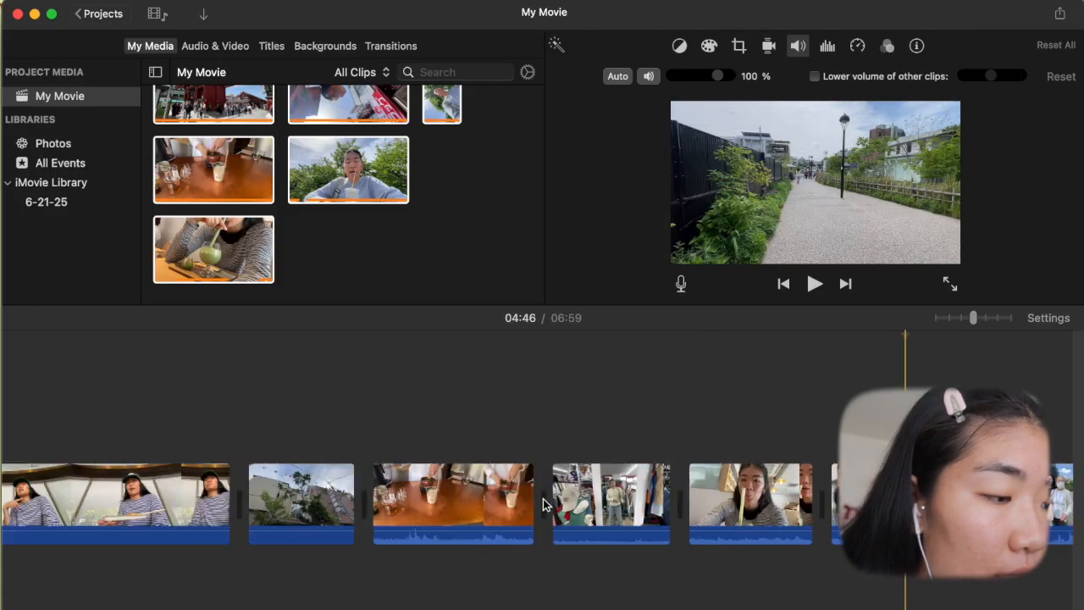
pyautogui.hscroll(-15, 544, 505)
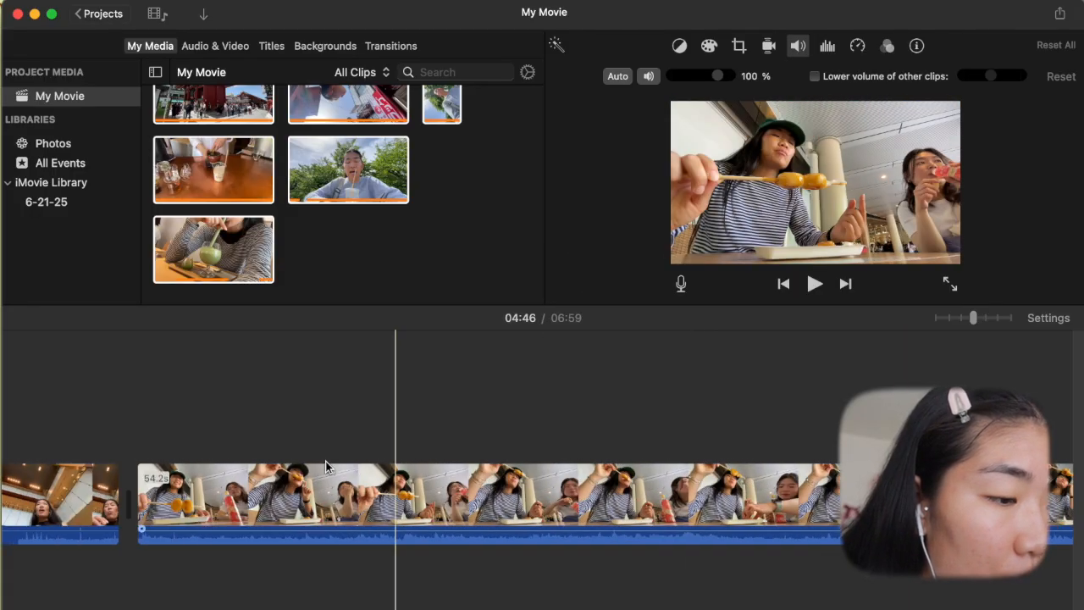
pyautogui.hscroll(-10, 326, 461)
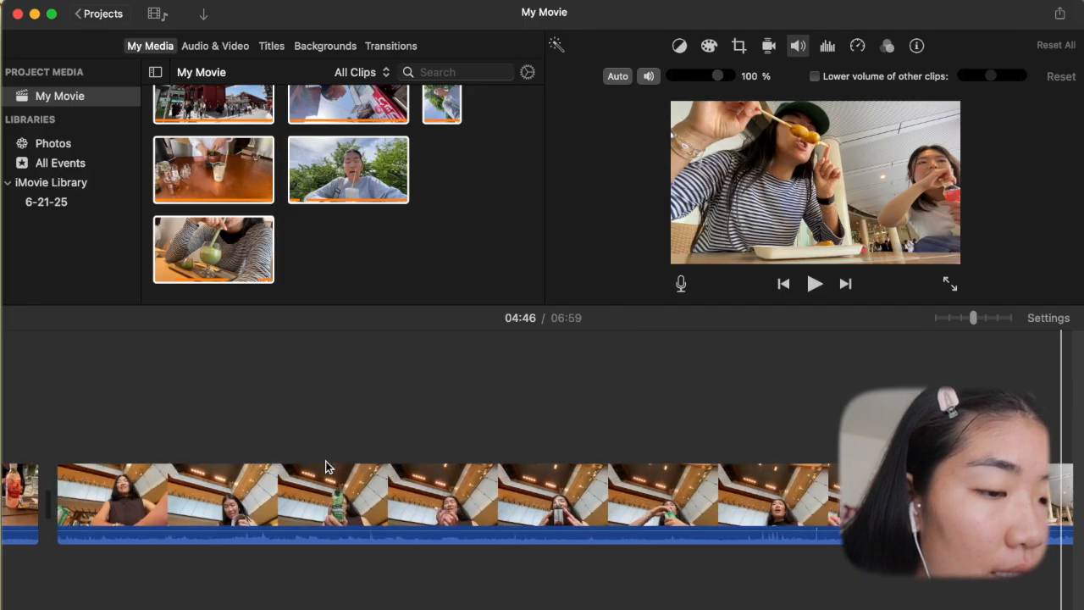
pyautogui.hscroll(-15, 325, 461)
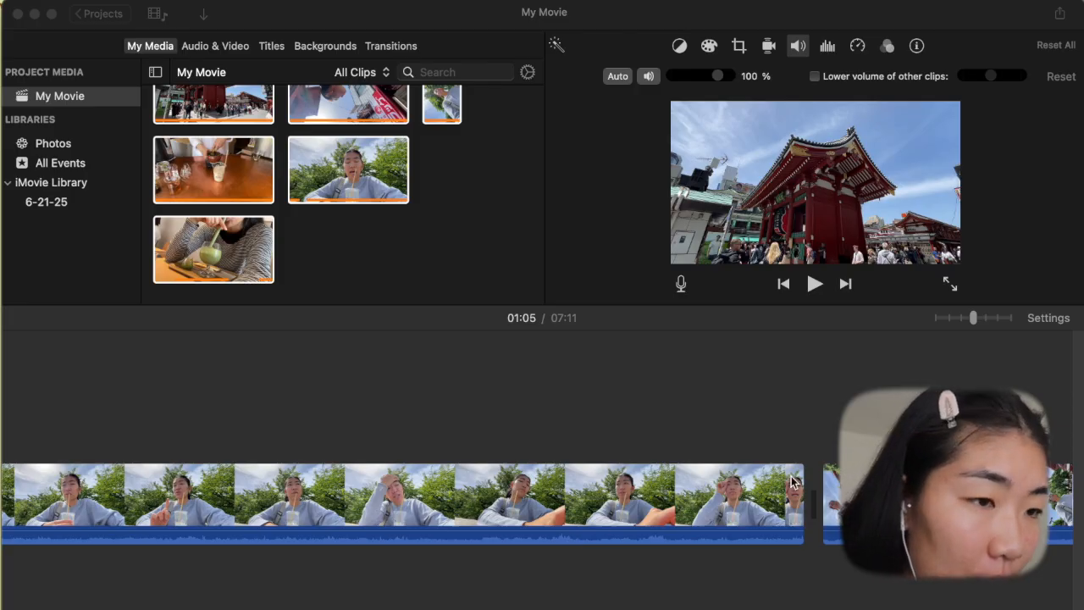
# - Select the sideways portrait selfie clip at about 06:48, right after the long selfie clip in front of the trees
pyautogui.hscroll(5, 810, 489)
pyautogui.click(759, 429)
pyautogui.hscroll(3, 647, 492)
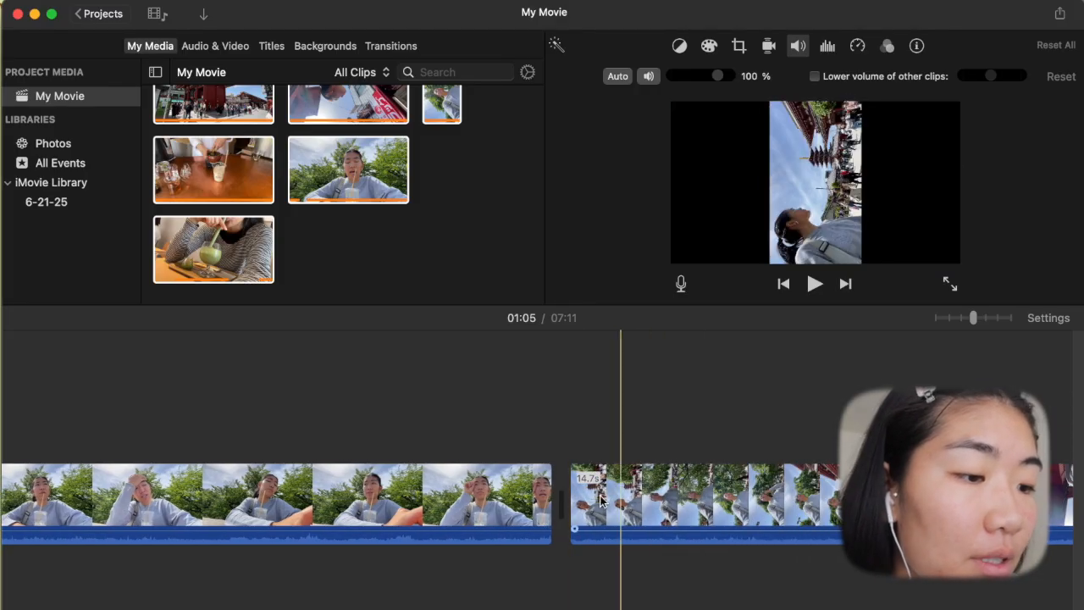
pyautogui.hscroll(3, 644, 496)
pyautogui.click(552, 485)
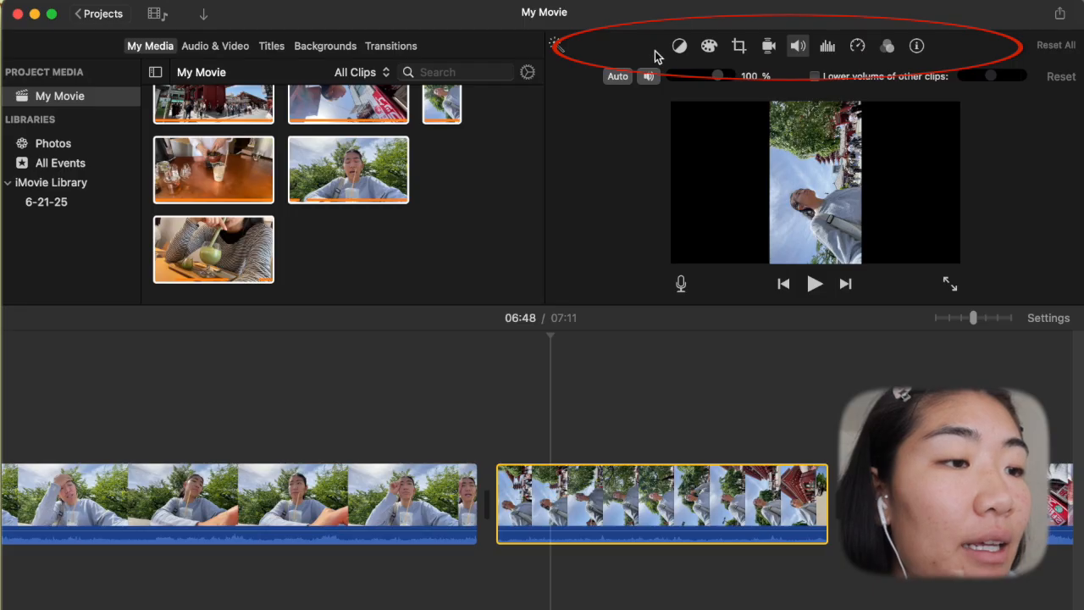
# - Look through the clip's color balance, color correction, stabilization and volume adjustments, and open its cropping and rotation options
pyautogui.click(679, 48)
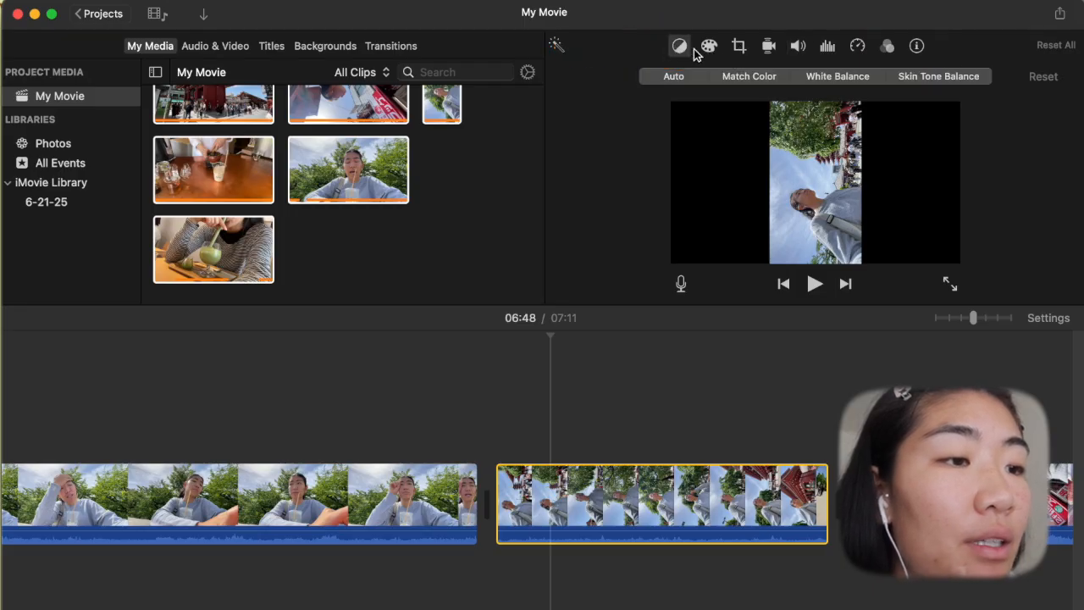
pyautogui.click(710, 47)
pyautogui.click(738, 46)
pyautogui.click(769, 47)
pyautogui.click(798, 47)
pyautogui.click(743, 48)
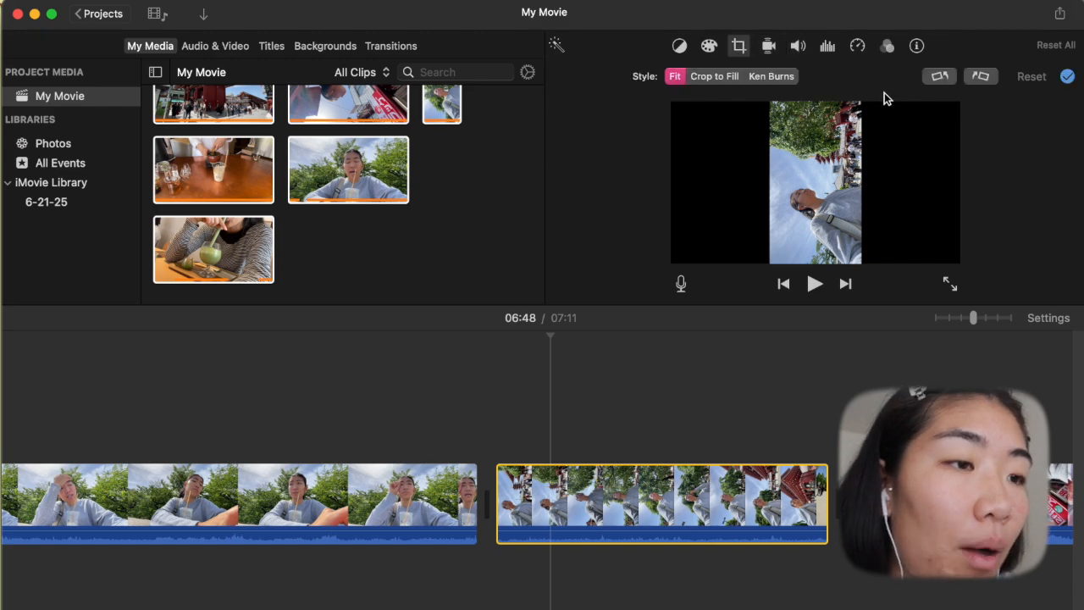
# - Rotate the sideways selfie clip clockwise to upright and crop it to fill around the woman's head and shoulders
pyautogui.click(979, 76)
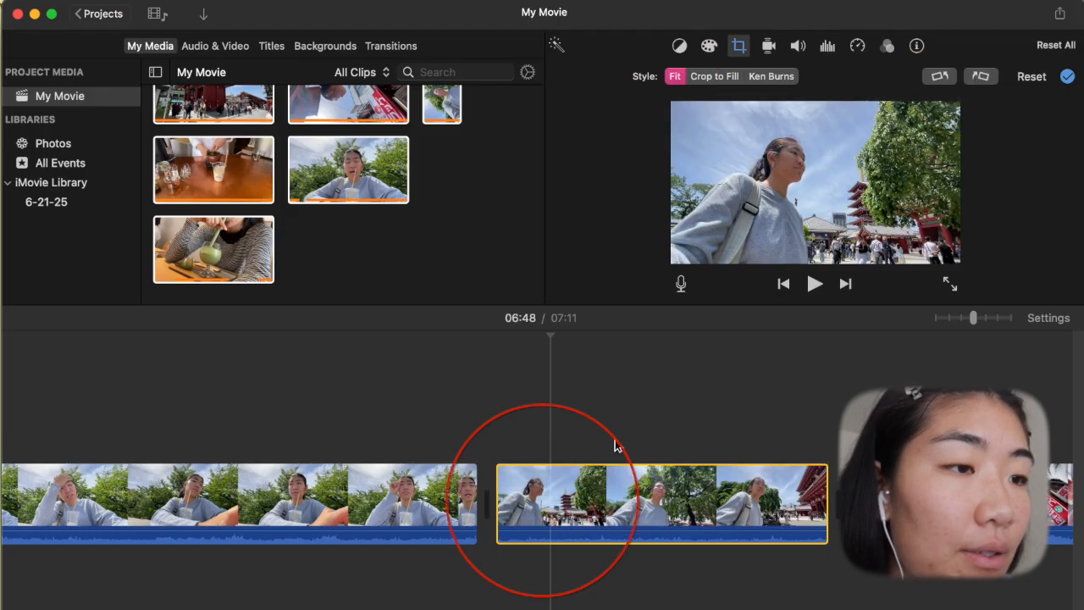
pyautogui.click(714, 76)
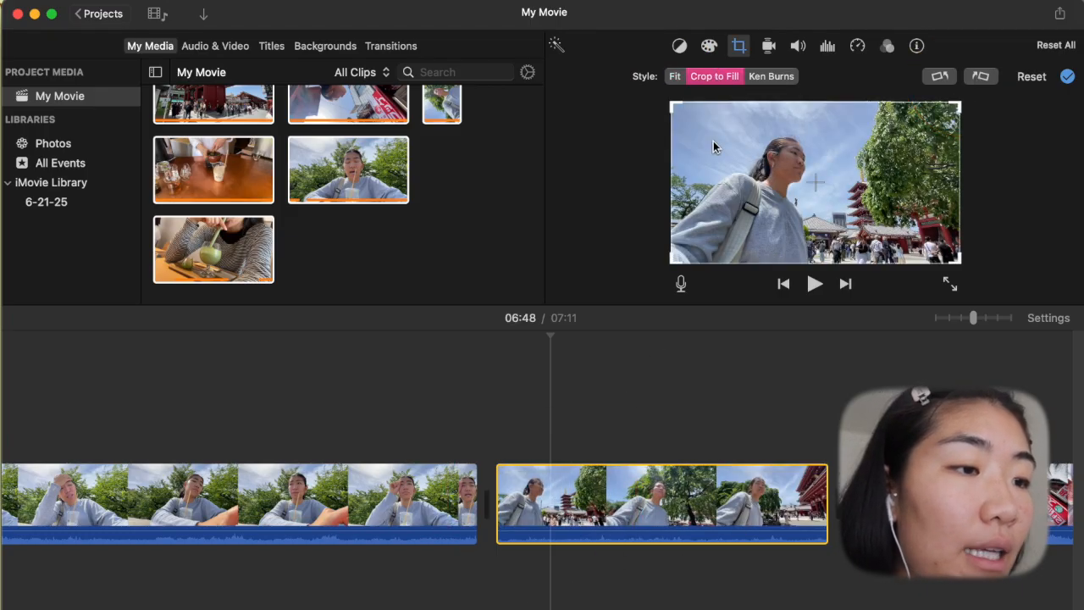
pyautogui.moveTo(693, 113); pyautogui.dragTo(762, 146)
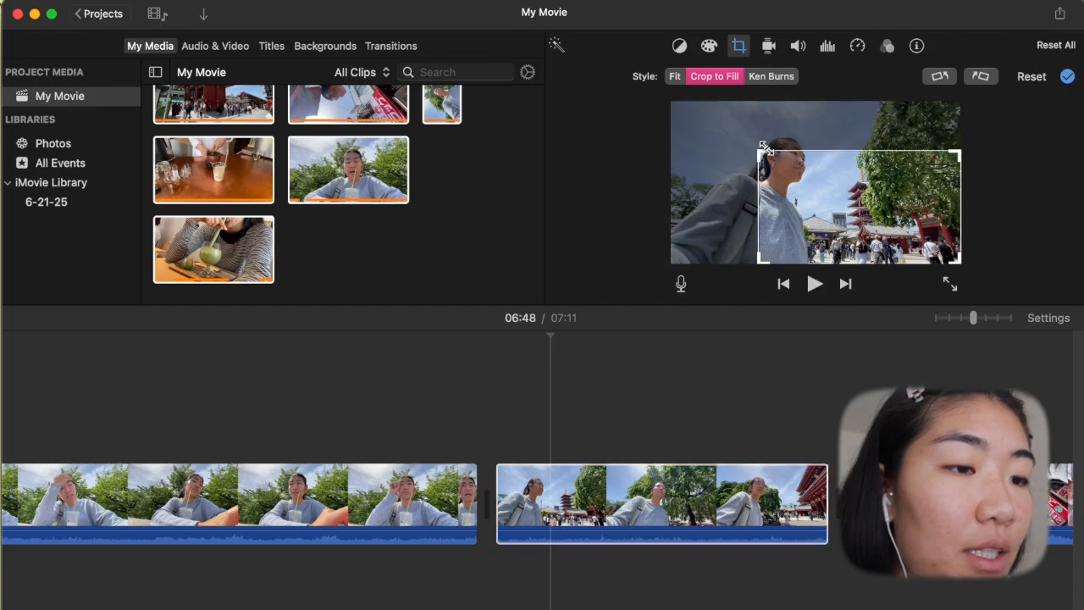
pyautogui.moveTo(839, 214); pyautogui.dragTo(798, 184)
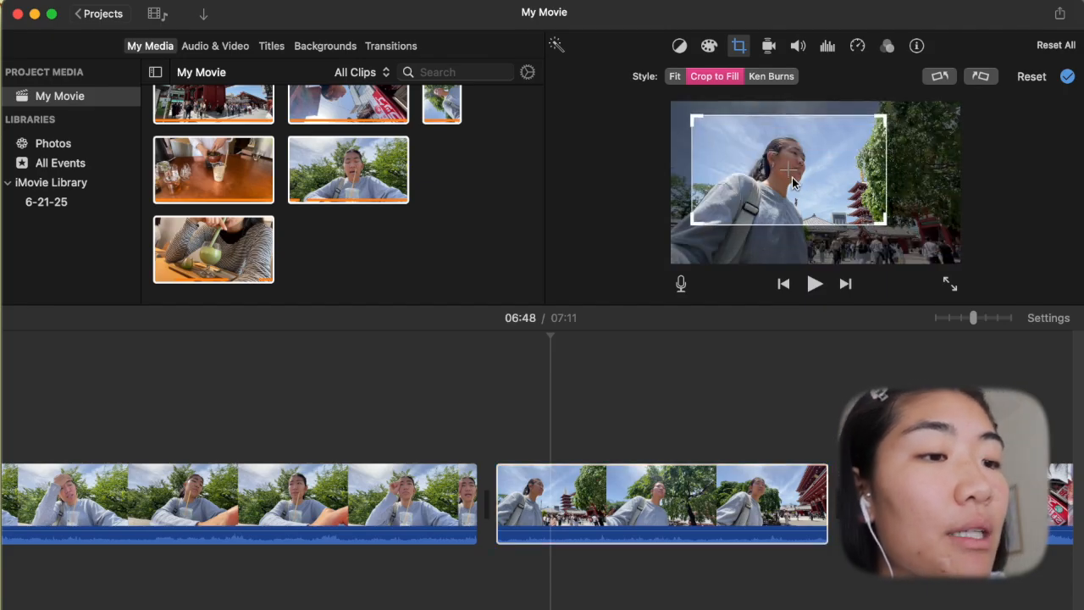
# - Apply the Ken Burns style to the selfie clip, shrink its end frame to a small central area and play the clip back
pyautogui.click(759, 77)
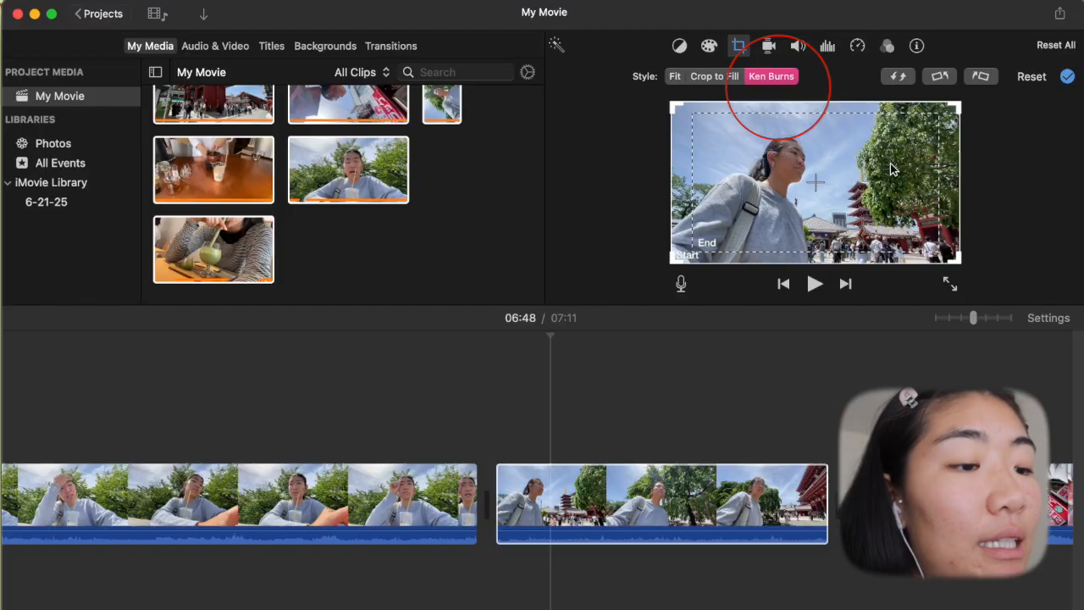
pyautogui.click(509, 400)
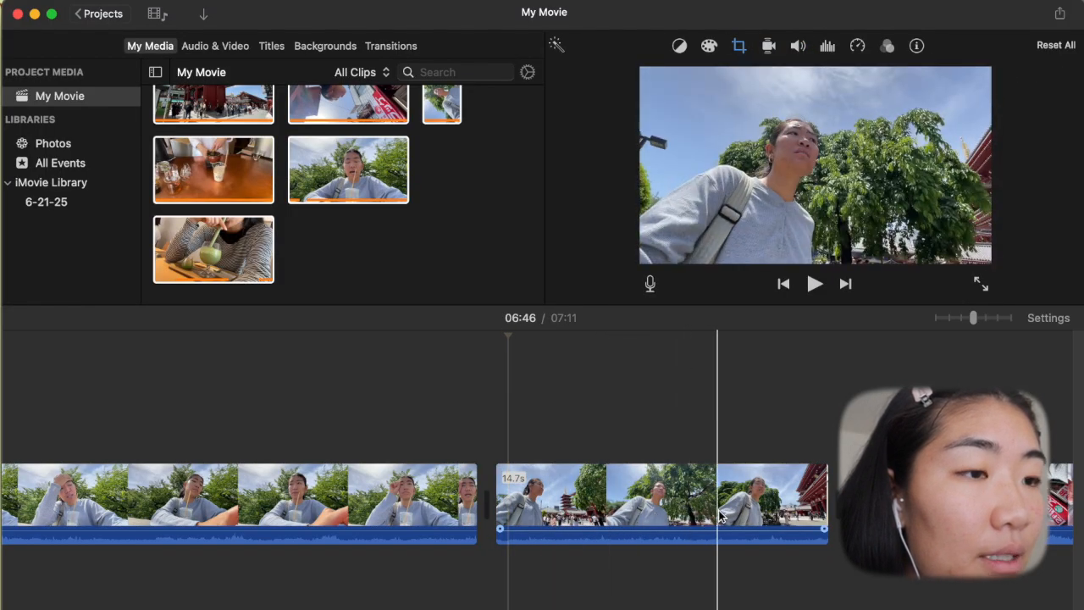
pyautogui.click(739, 49)
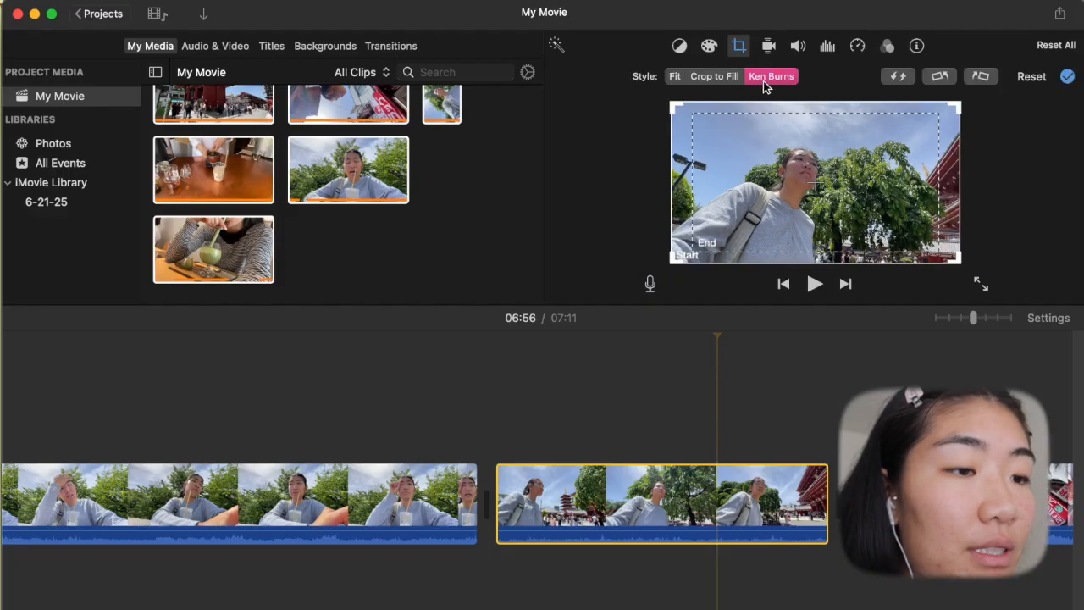
pyautogui.click(694, 120)
pyautogui.moveTo(759, 145); pyautogui.dragTo(811, 183)
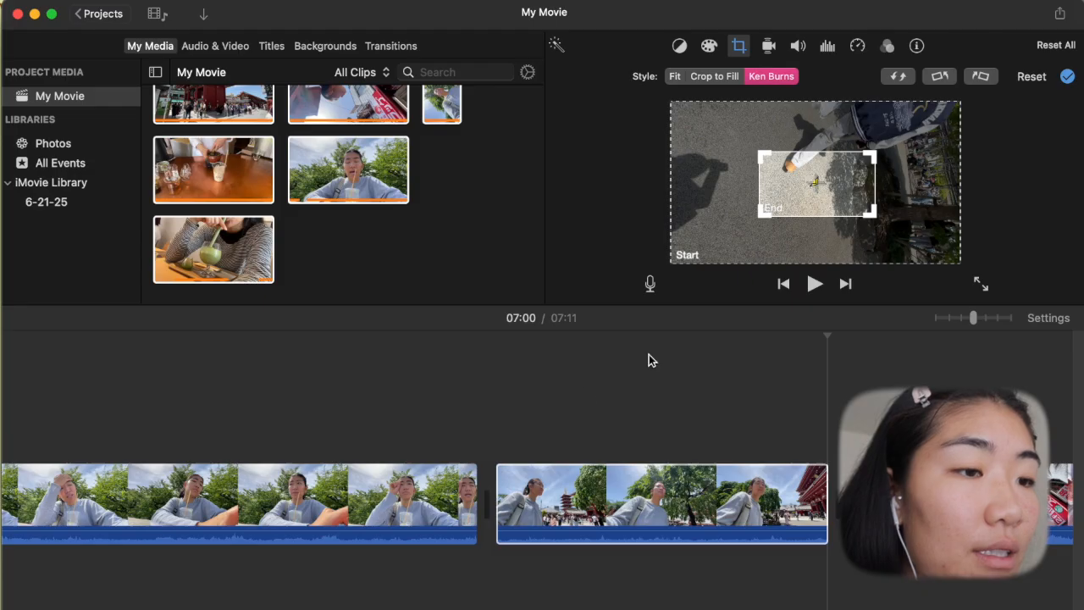
pyautogui.press('space')
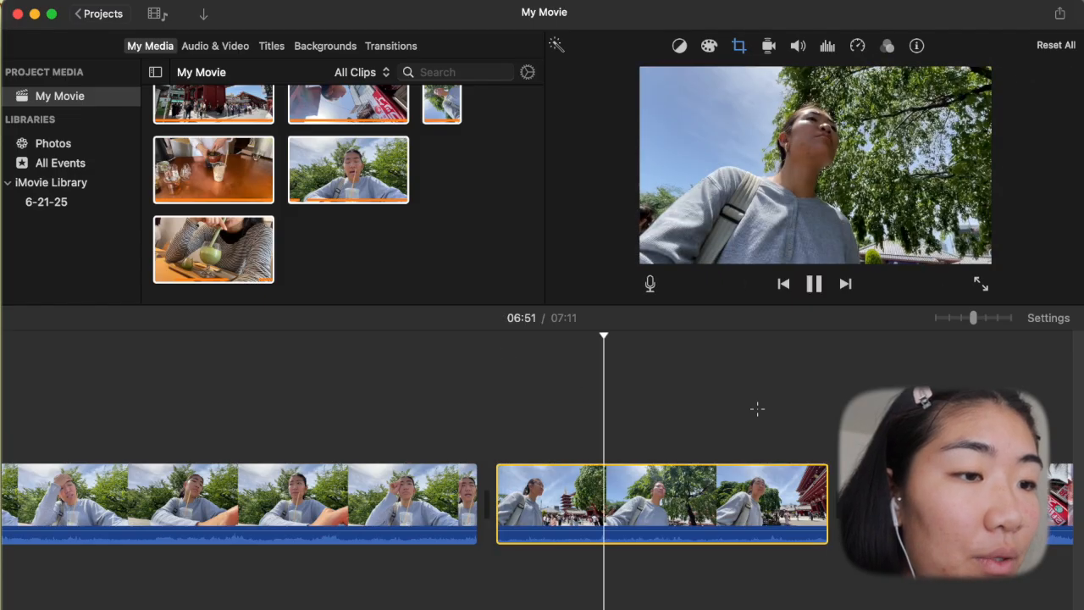
pyautogui.click(756, 408)
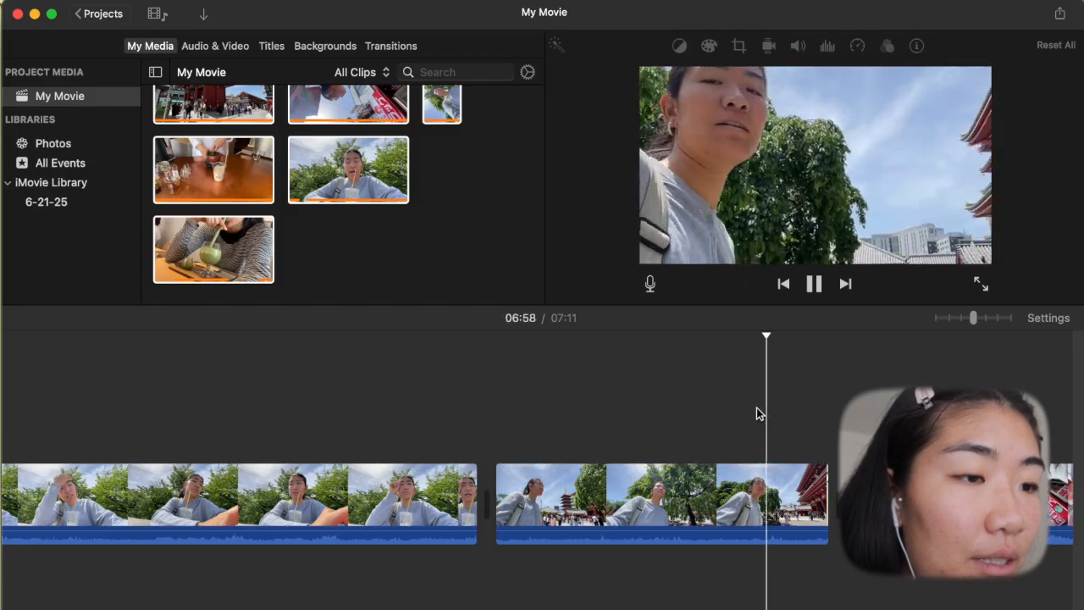
pyautogui.click(623, 344)
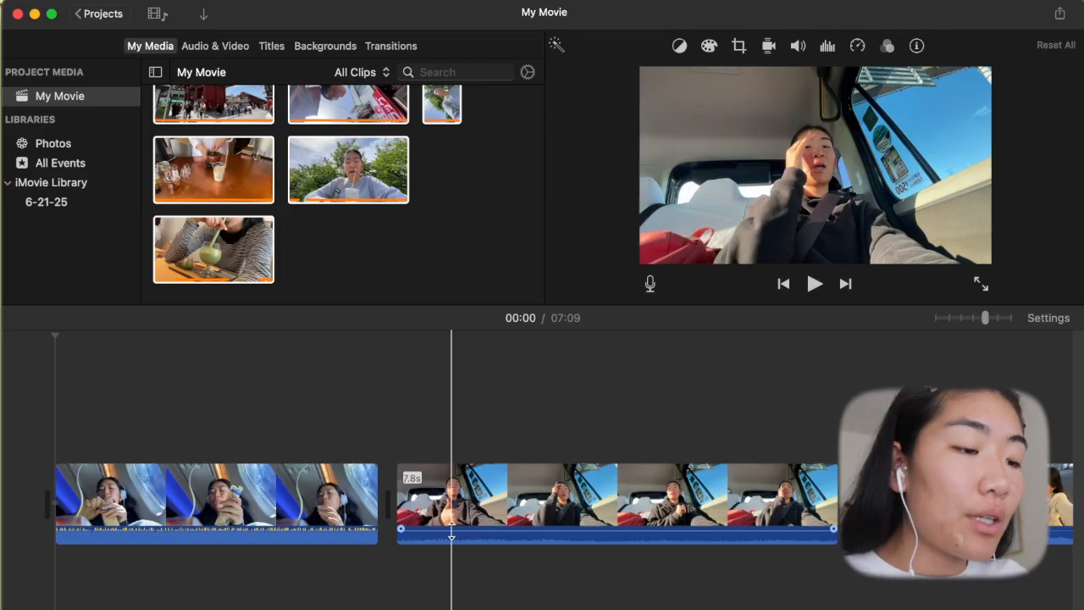
# - Set the volume of the airplane clip and the car clip to 0% and mute the evening street clip
pyautogui.moveTo(452, 519); pyautogui.dragTo(450, 532)
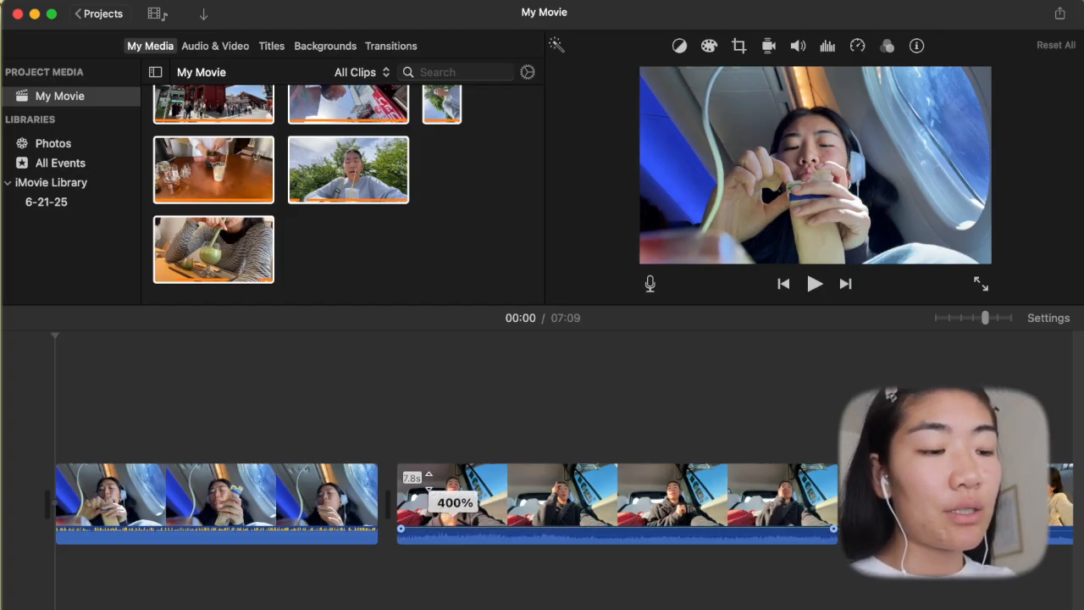
pyautogui.moveTo(429, 482); pyautogui.dragTo(439, 543)
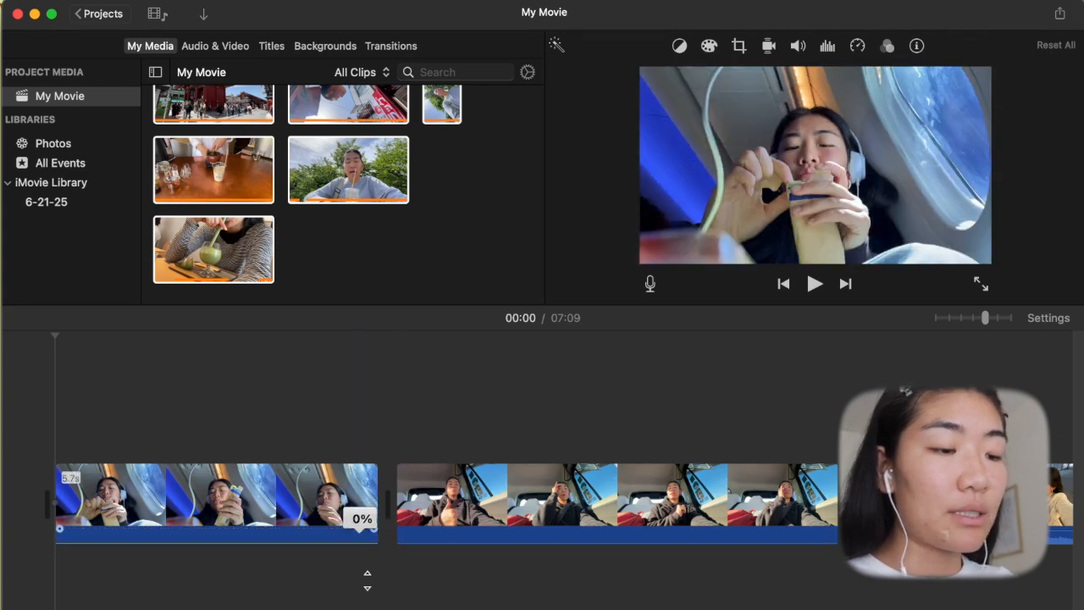
pyautogui.hscroll(5, 763, 528)
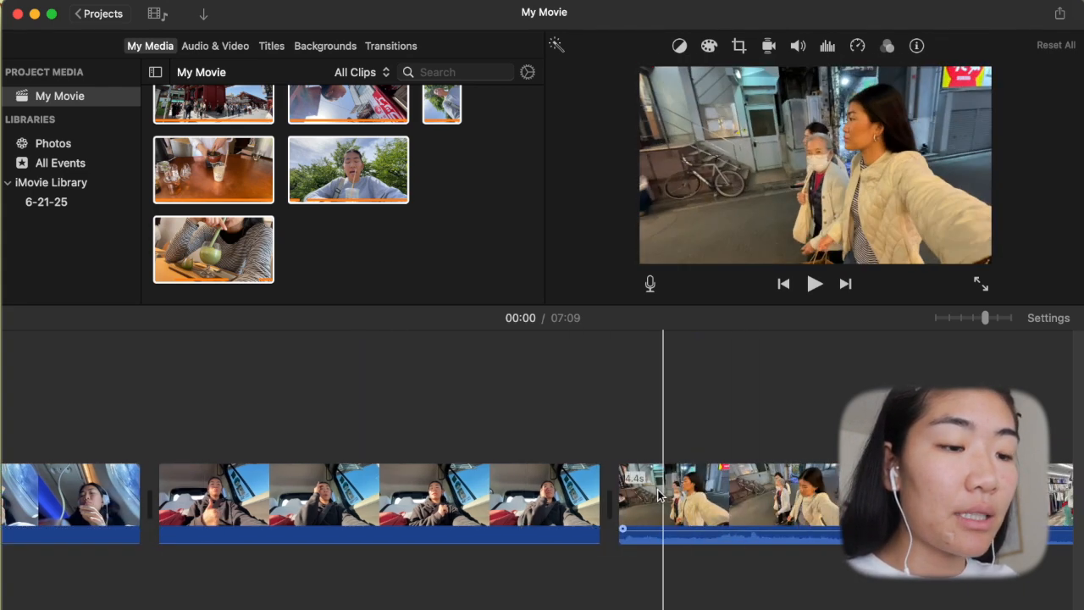
pyautogui.click(654, 493)
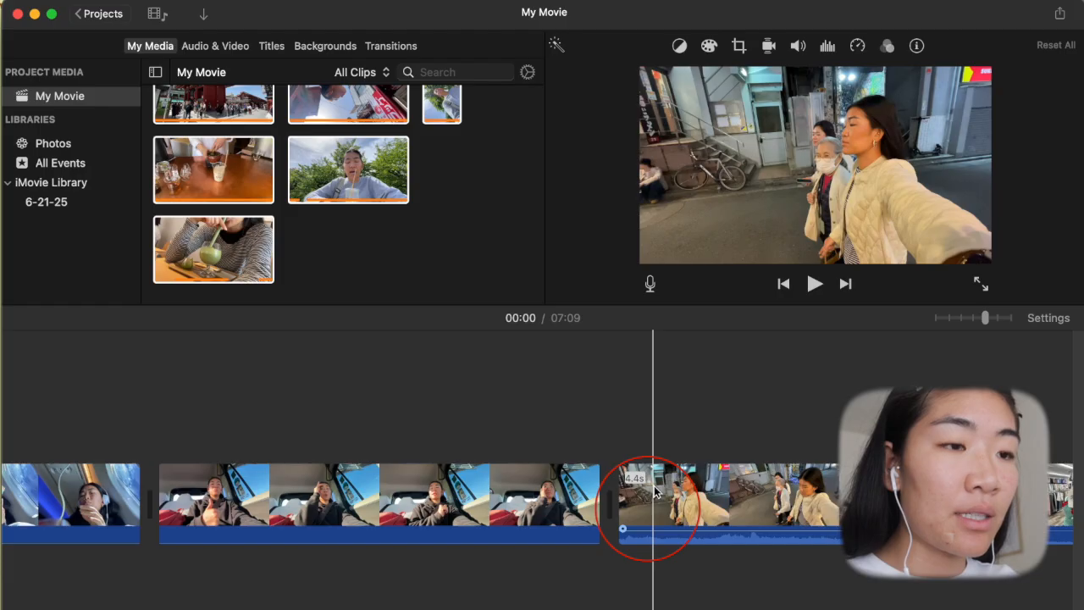
pyautogui.click(798, 47)
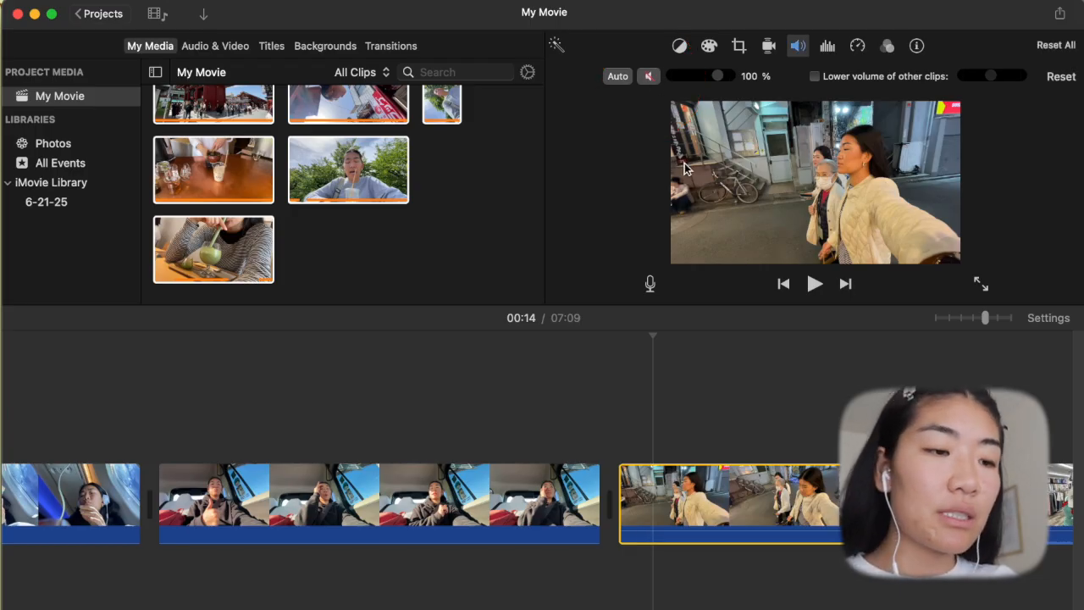
pyautogui.click(723, 423)
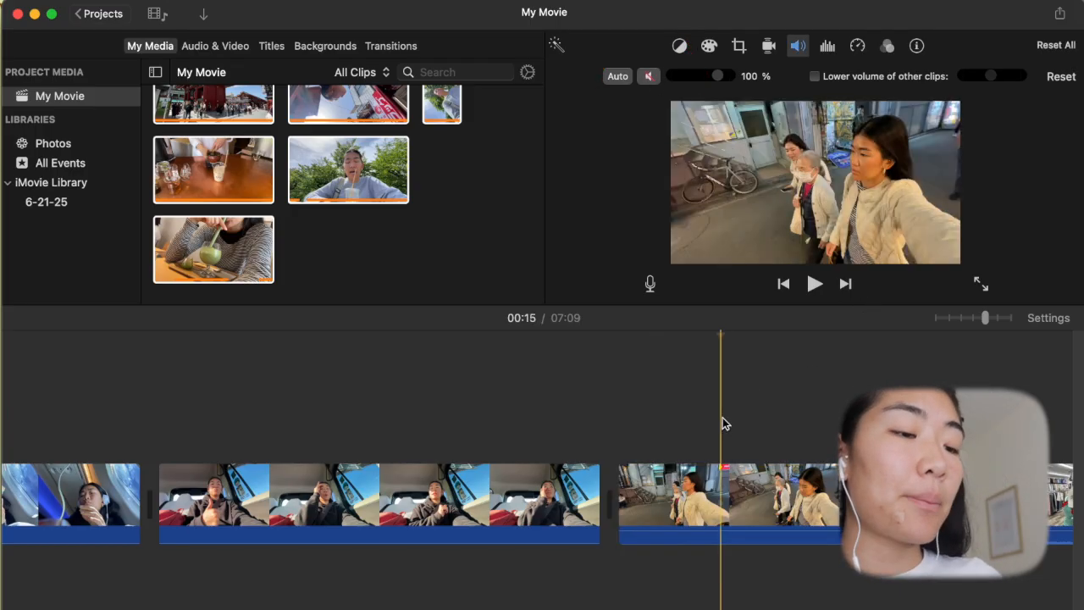
# - Select every clip on the timeline, mute their audio and view their shared cropping options
pyautogui.press('super+a')
pyautogui.hscroll(5, 760, 465)
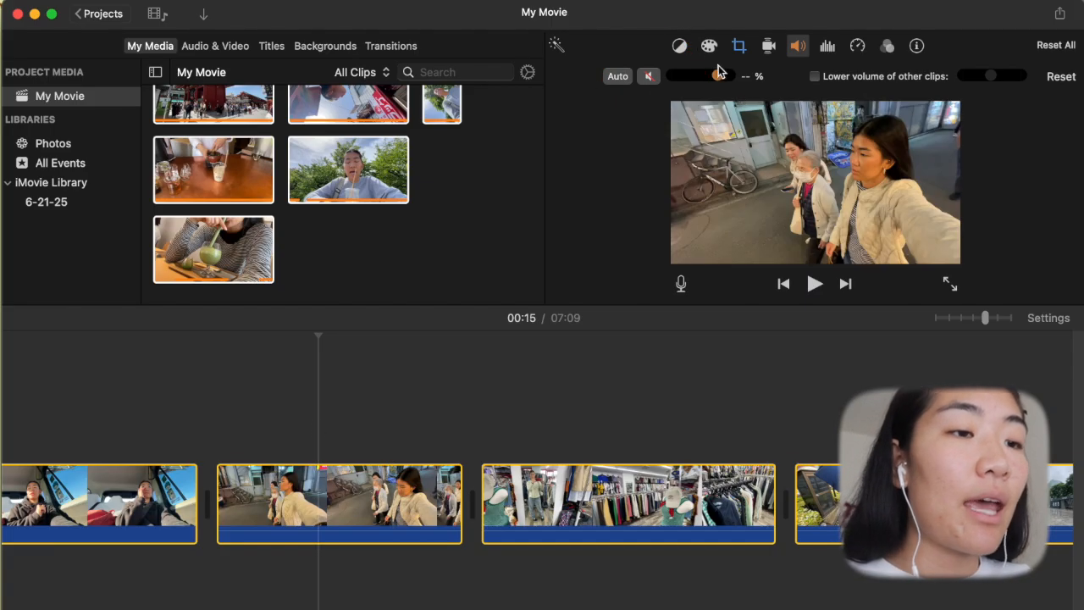
pyautogui.click(739, 47)
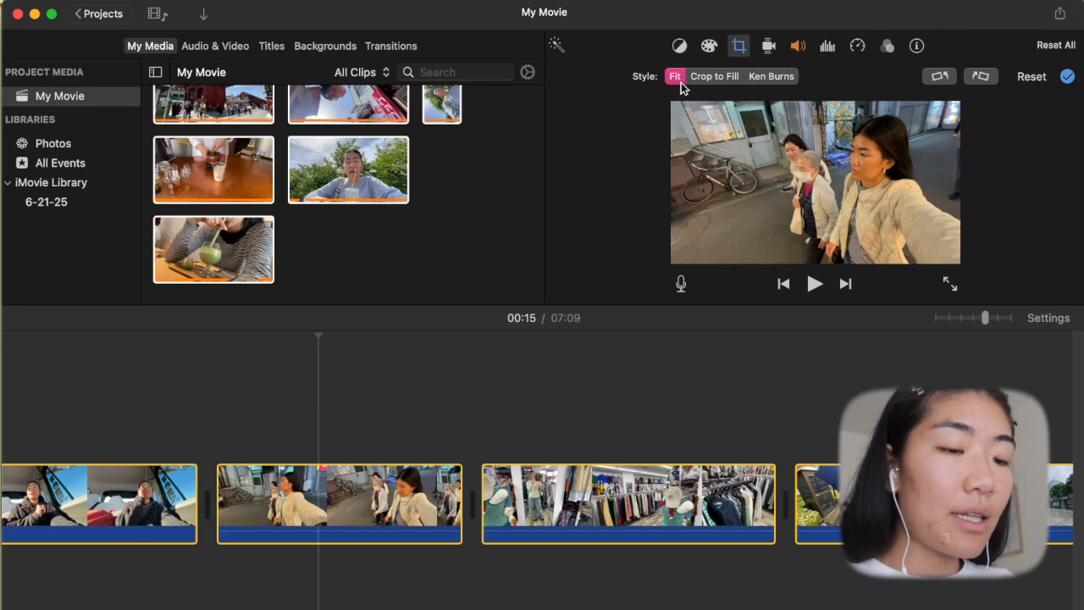
pyautogui.click(741, 47)
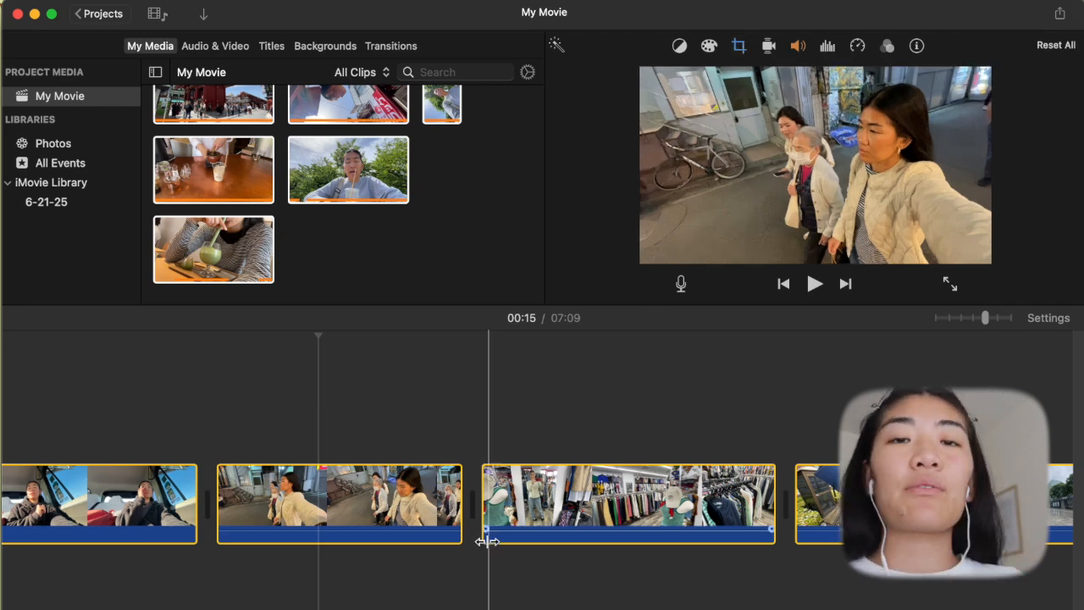
pyautogui.click(452, 413)
pyautogui.hscroll(-5, 593, 542)
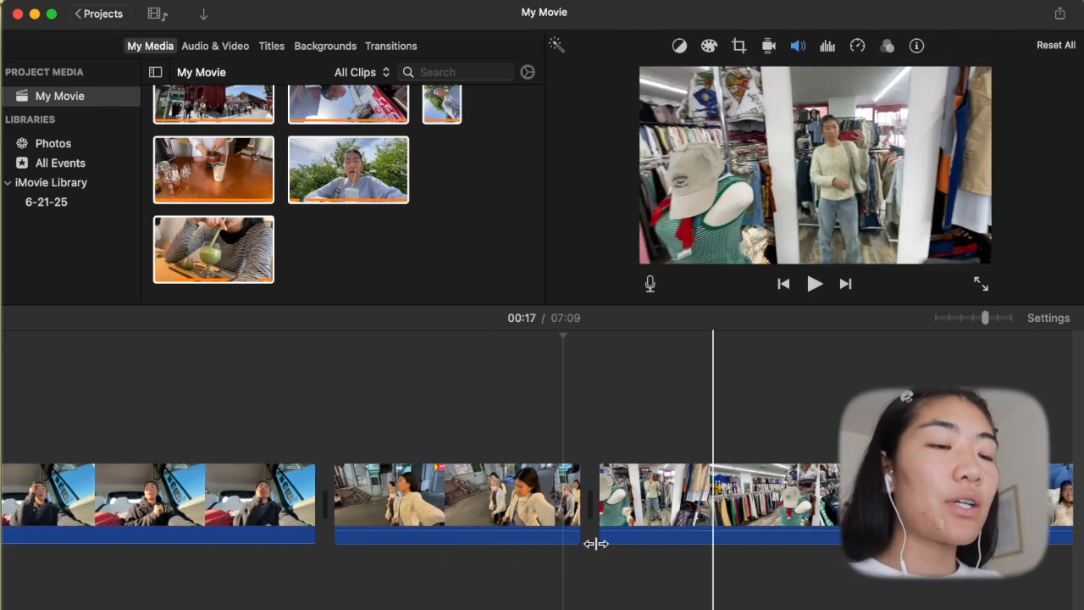
# - Try maximum saturation and a cooler color temperature on the car clip, and reset its color correction
pyautogui.hscroll(10, 511, 528)
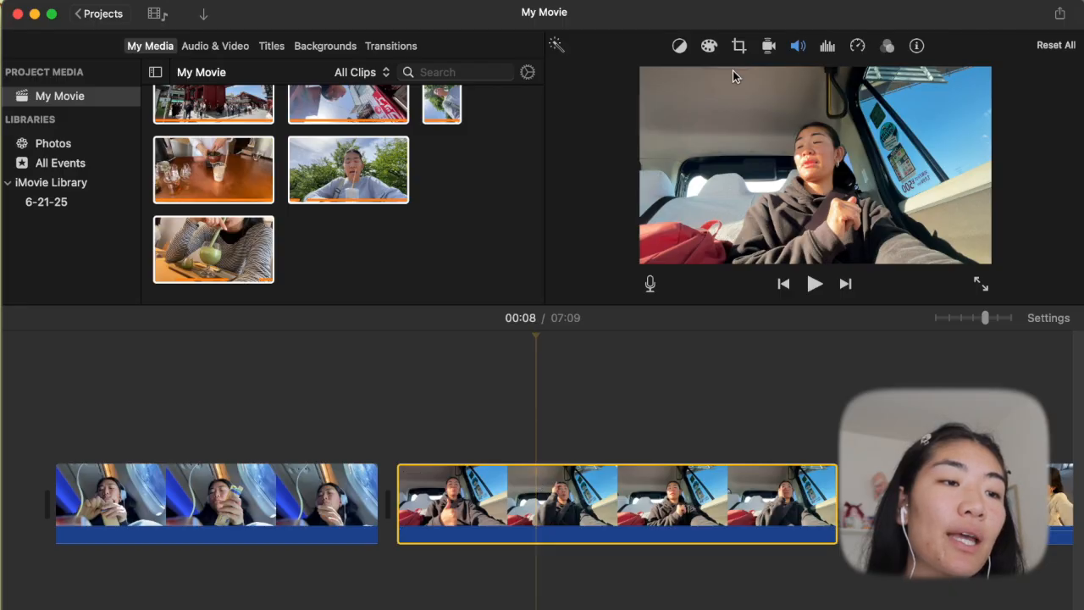
pyautogui.click(712, 49)
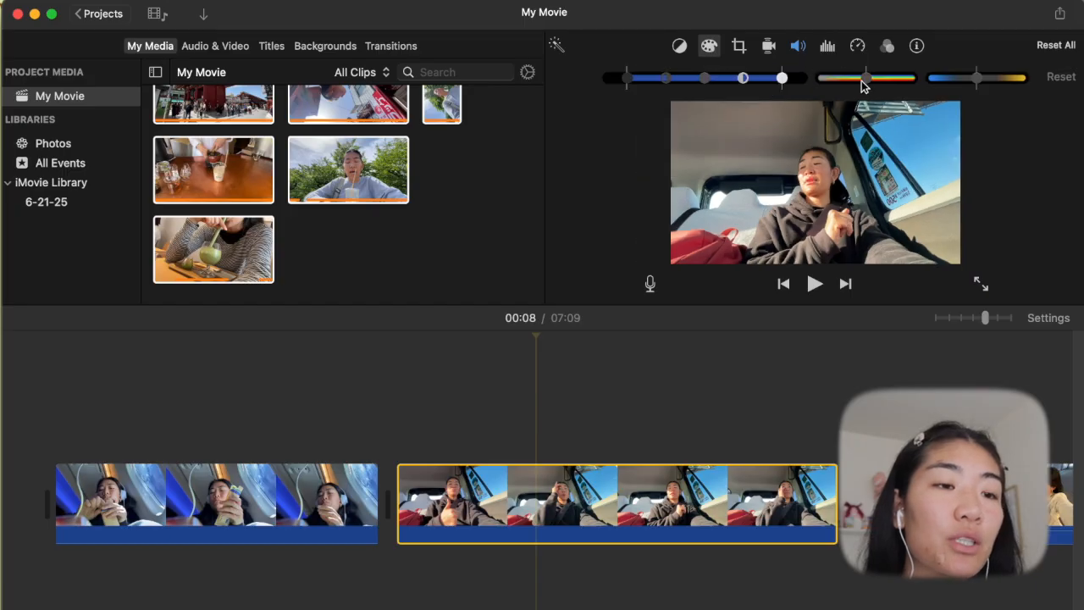
pyautogui.moveTo(869, 80); pyautogui.dragTo(911, 79)
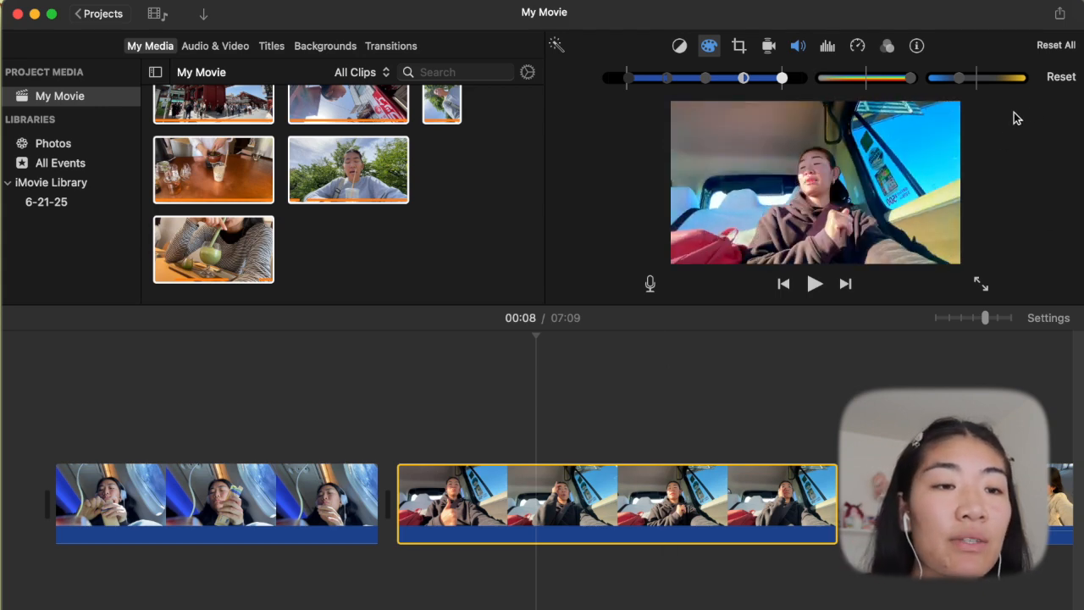
pyautogui.click(1059, 79)
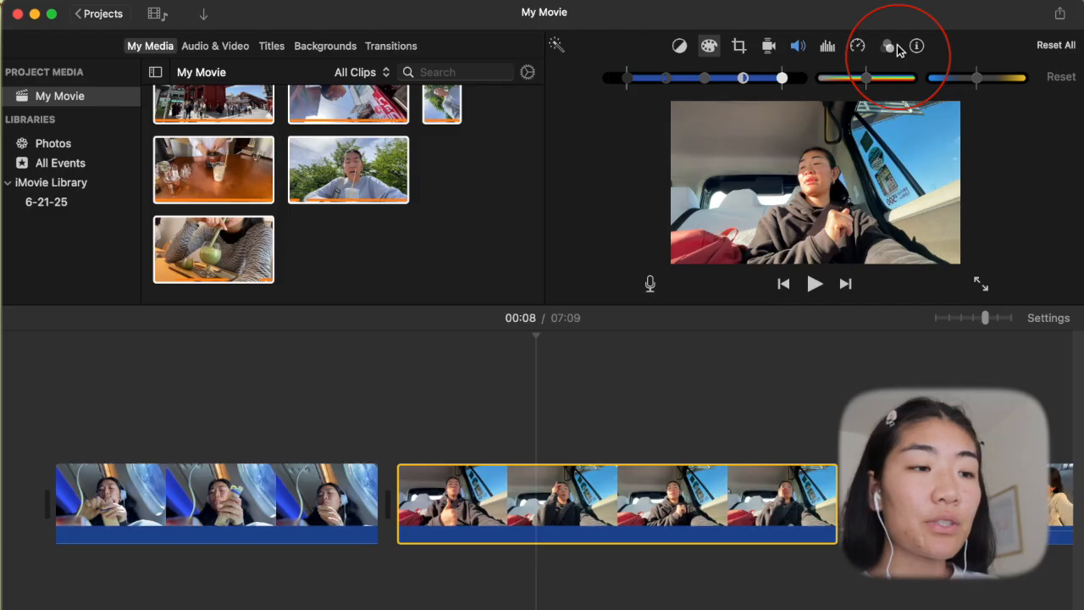
# - Look through the available clip filters and audio effects for the car clip without applying any
pyautogui.click(888, 46)
pyautogui.click(644, 77)
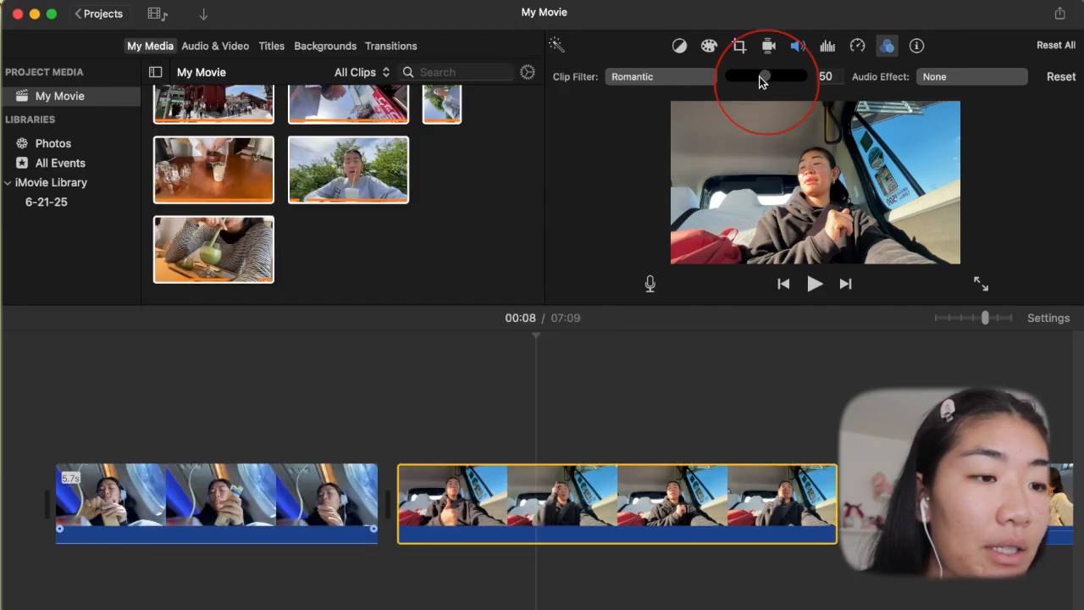
pyautogui.moveTo(760, 80)
pyautogui.mouseDown()
pyautogui.moveTo(782, 68)
pyautogui.moveTo(754, 66)
pyautogui.moveTo(865, 68)
pyautogui.mouseUp()
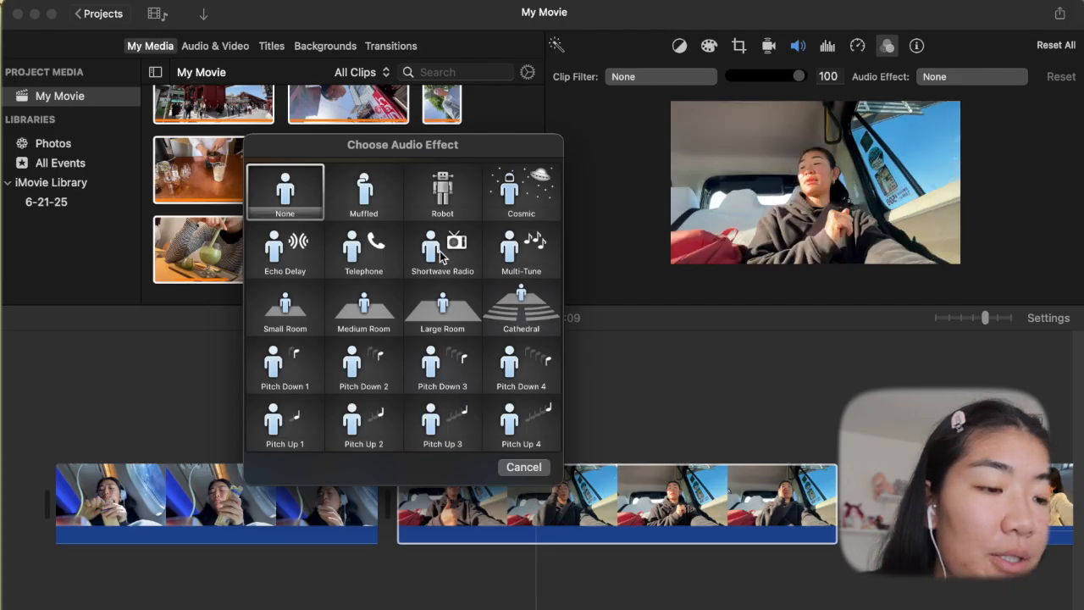
pyautogui.moveTo(402, 148); pyautogui.dragTo(645, 198)
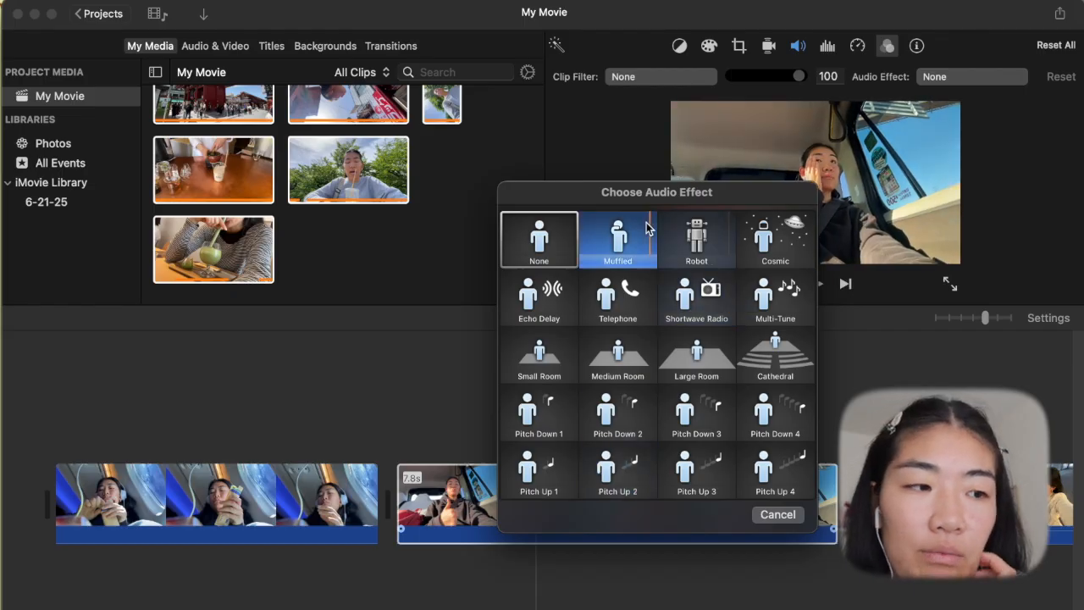
pyautogui.moveTo(597, 192); pyautogui.dragTo(511, 163)
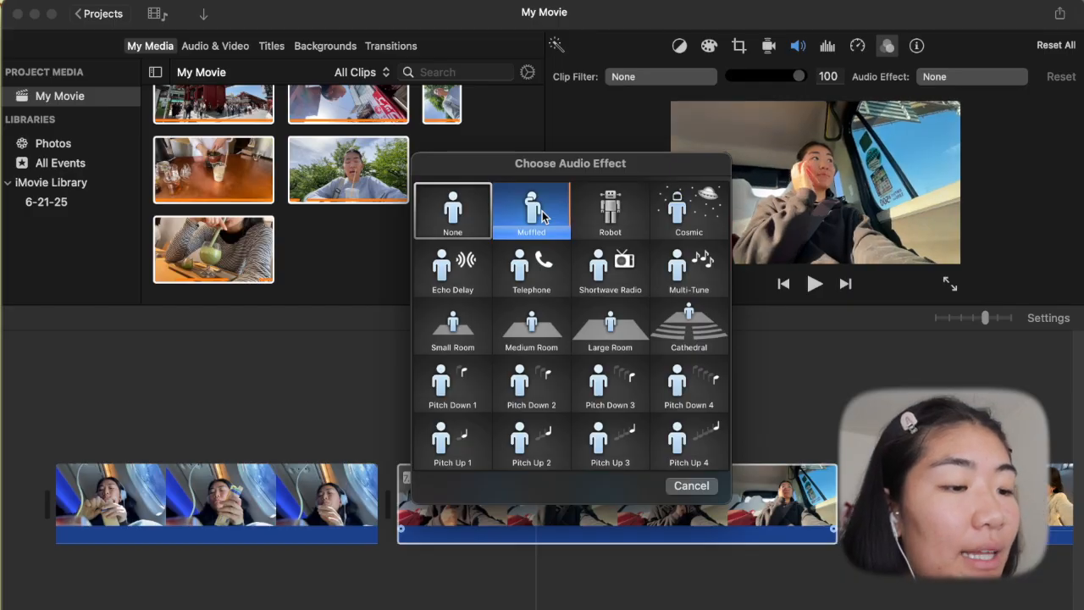
pyautogui.click(691, 485)
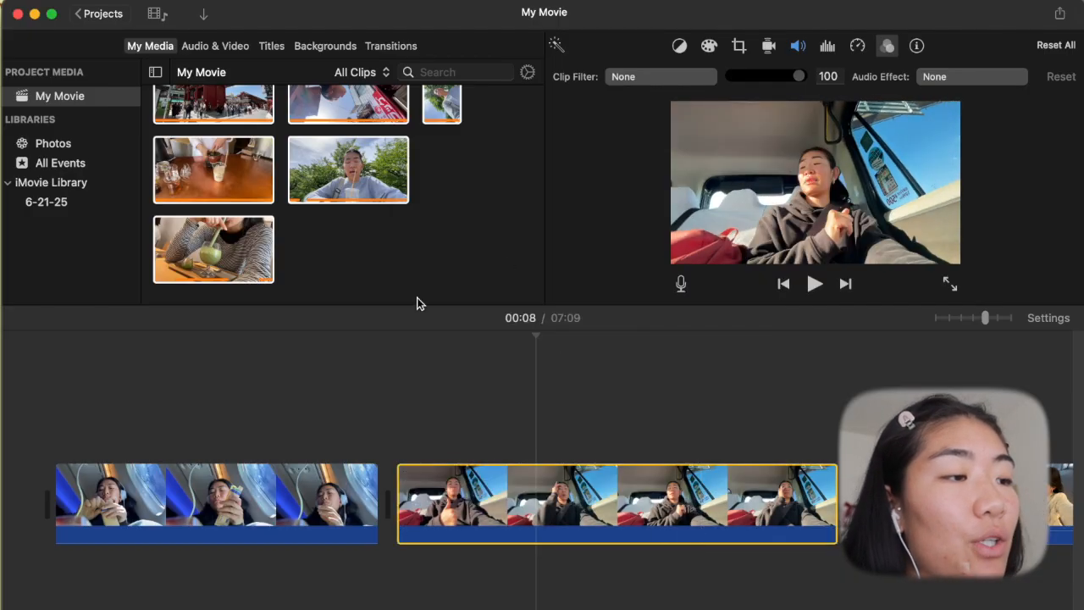
# - Look through the available title styles and preview several of them
pyautogui.click(273, 49)
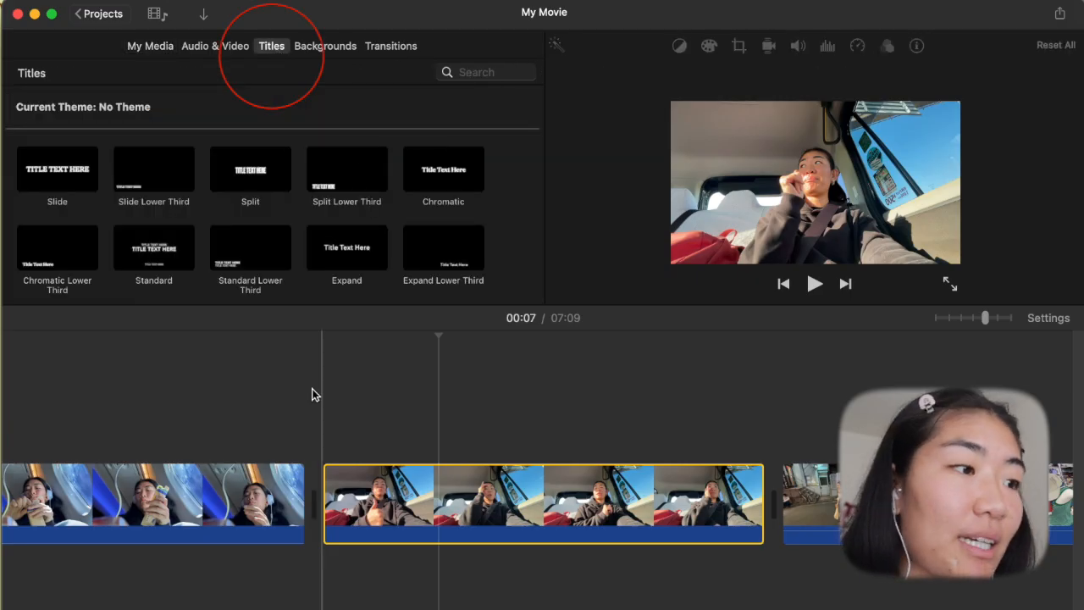
pyautogui.scroll(-5, 274, 290)
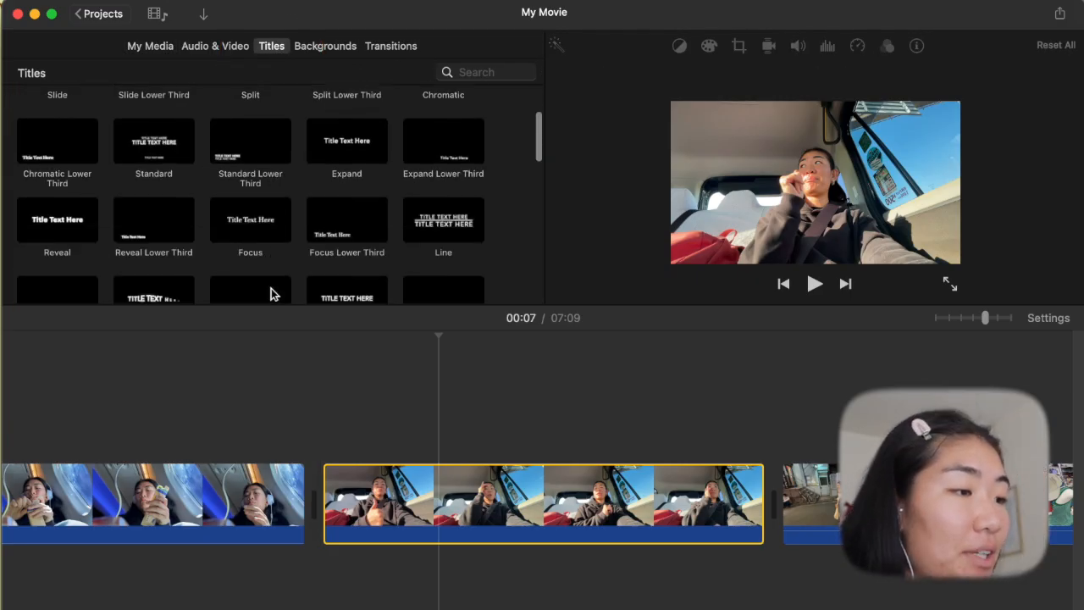
pyautogui.scroll(5, 392, 113)
pyautogui.click(345, 157)
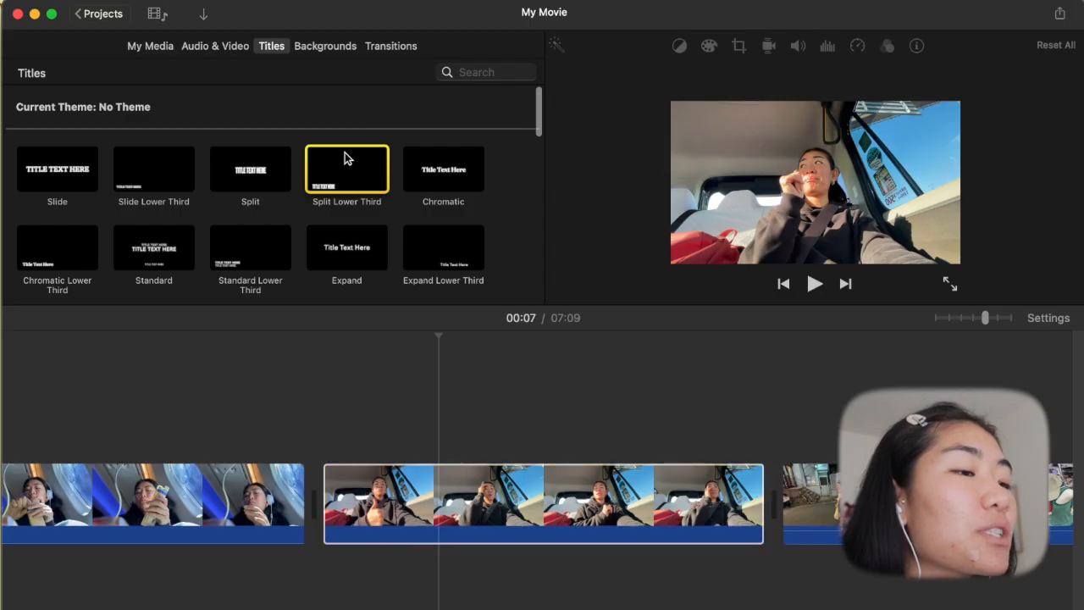
pyautogui.click(231, 167)
pyautogui.click(477, 540)
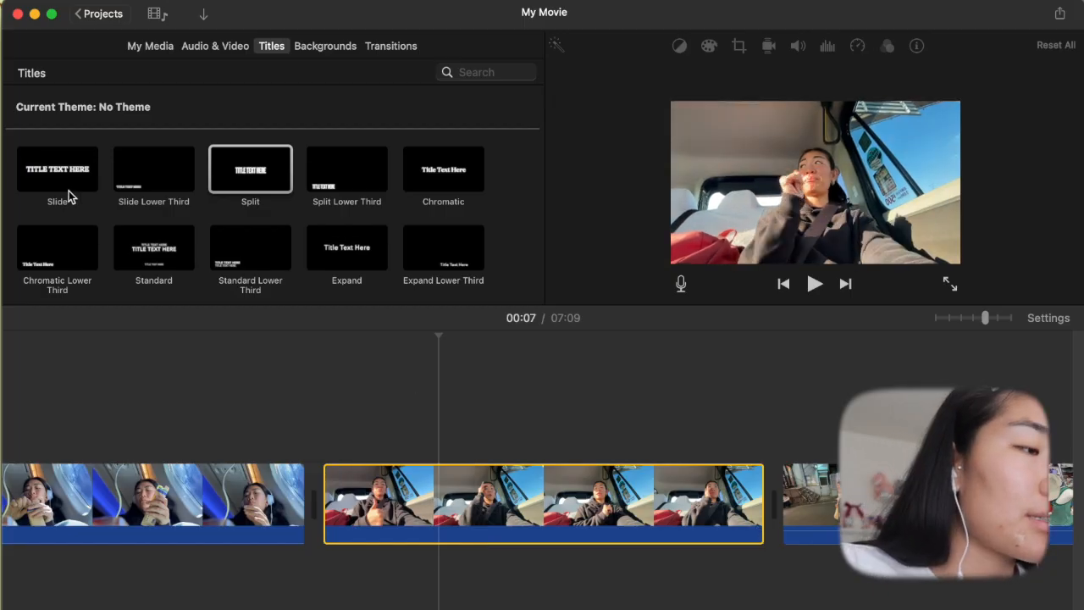
pyautogui.click(142, 180)
pyautogui.click(212, 173)
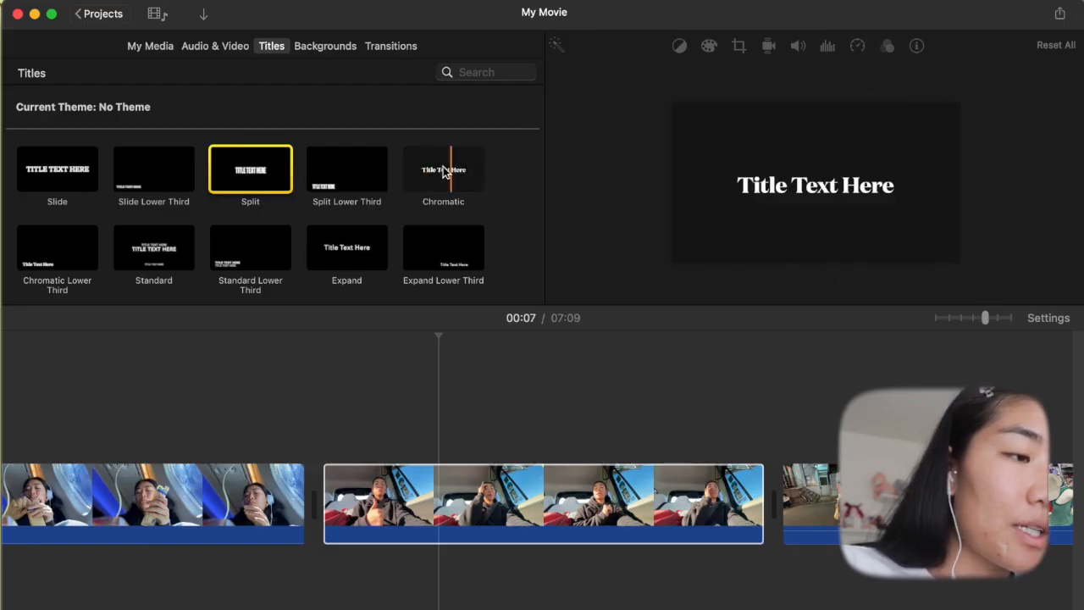
pyautogui.scroll(-3, 436, 169)
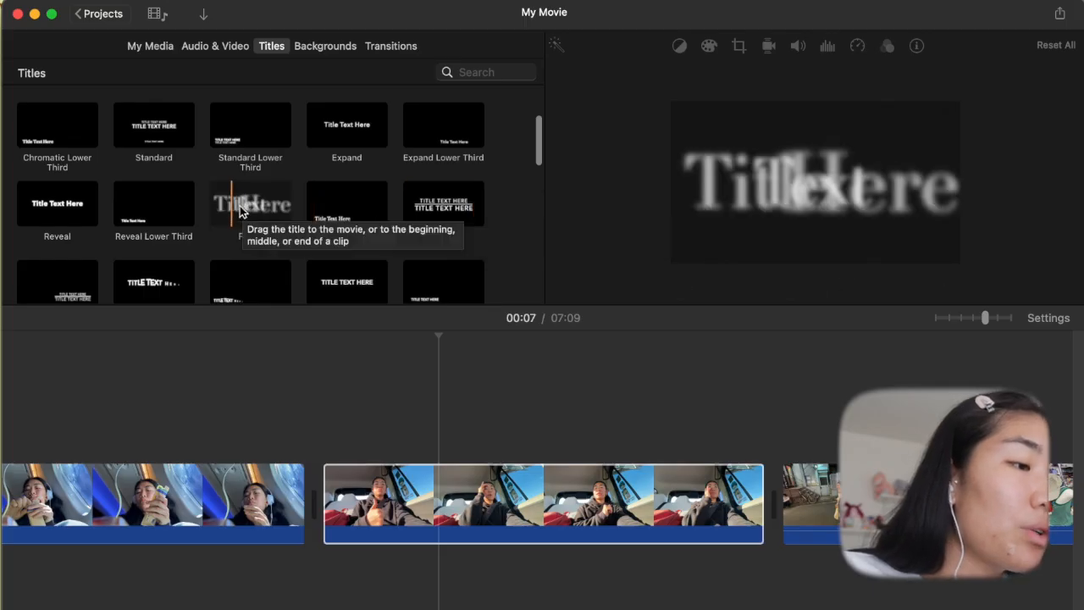
pyautogui.scroll(3, 276, 211)
pyautogui.scroll(-4, 276, 211)
pyautogui.scroll(-1, 277, 212)
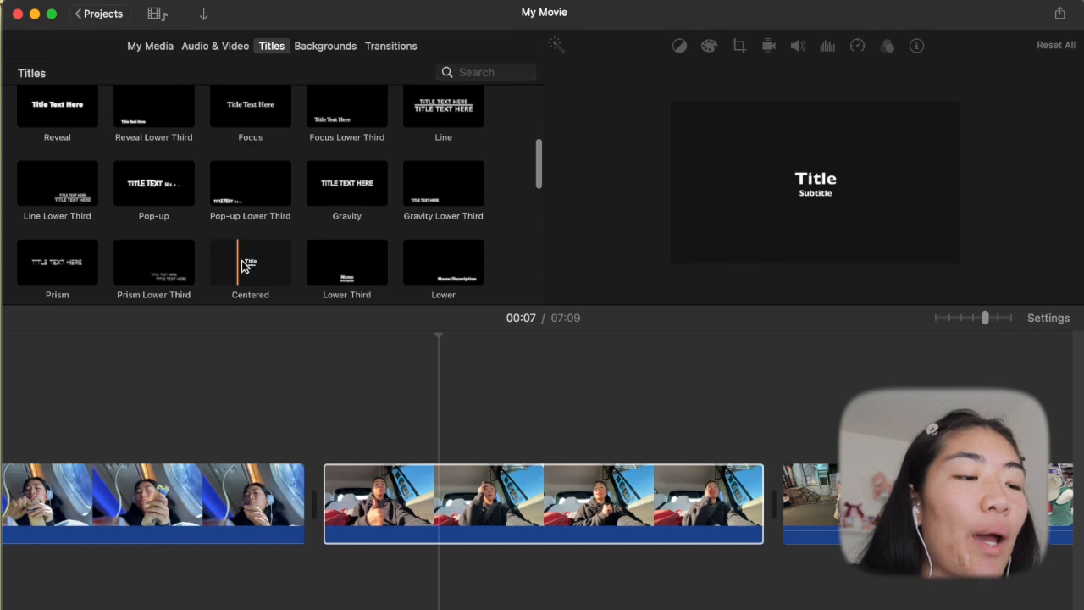
# - Place a Centered title over the start of the car clip with the text "japan 2025" and play it back
pyautogui.click(253, 263)
pyautogui.moveTo(426, 461); pyautogui.dragTo(339, 423)
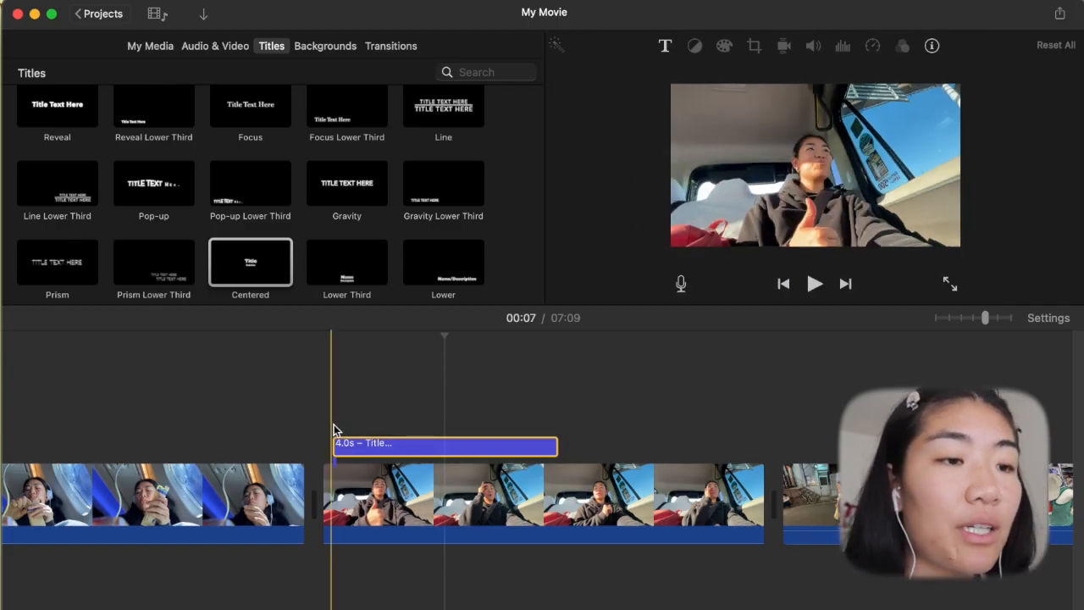
pyautogui.doubleClick(388, 443)
pyautogui.write('jap')
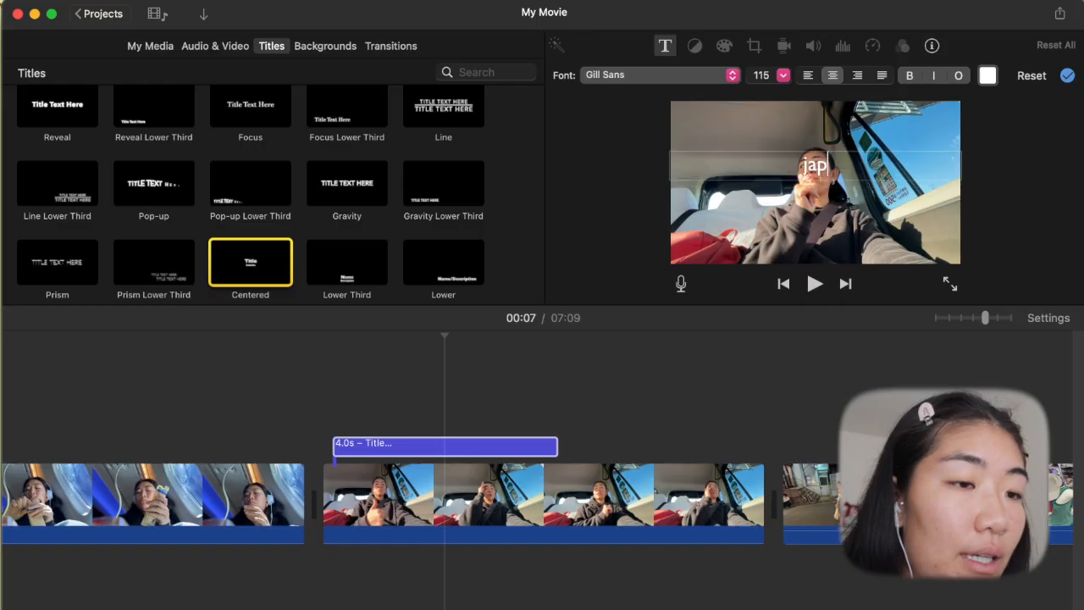
pyautogui.write('an 2025')
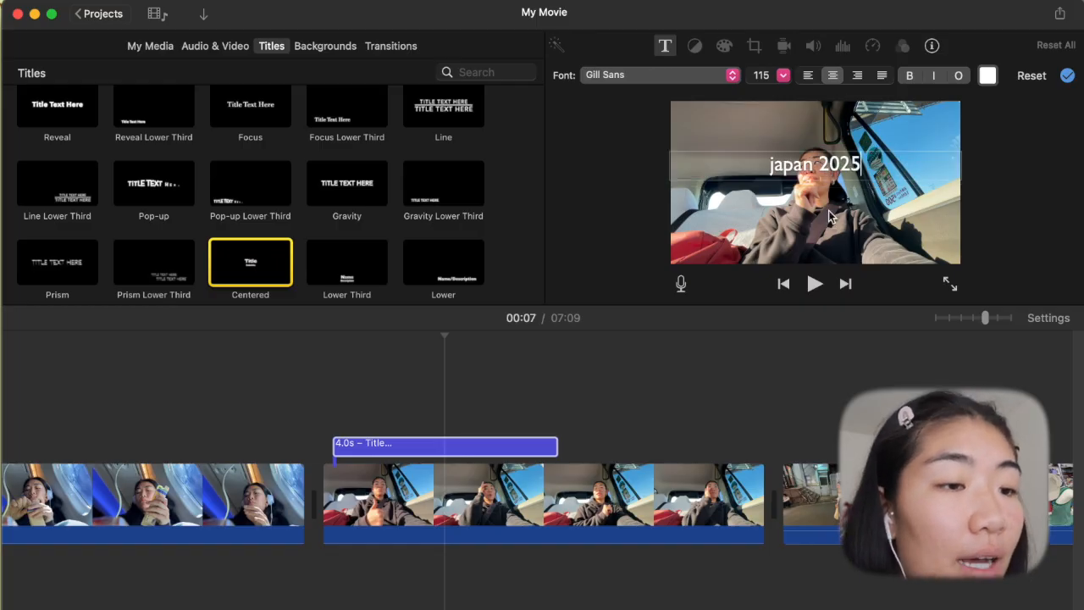
pyautogui.click(329, 332)
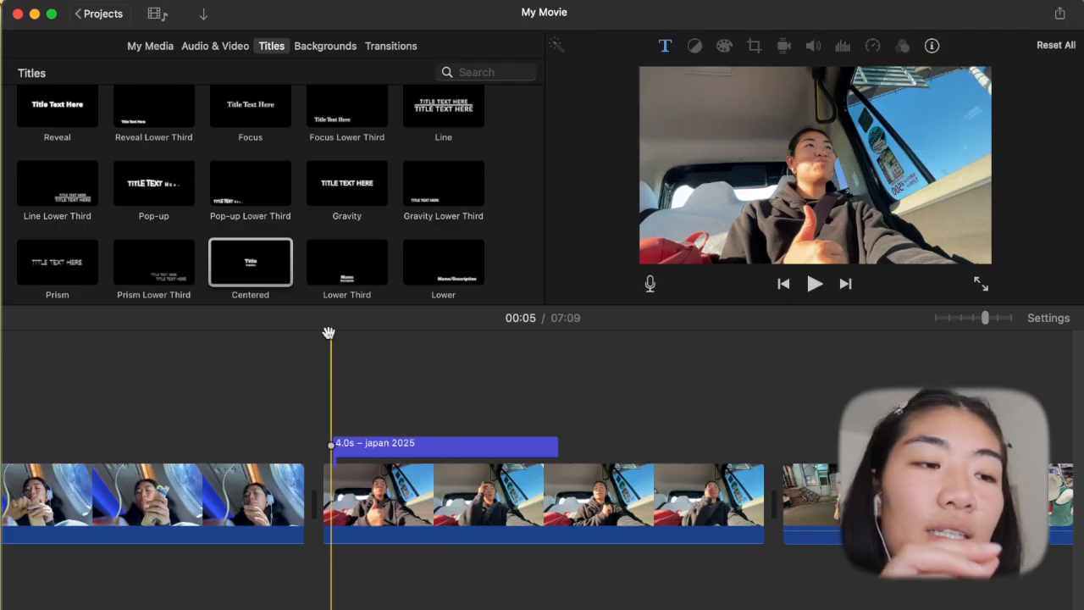
pyautogui.press('space')
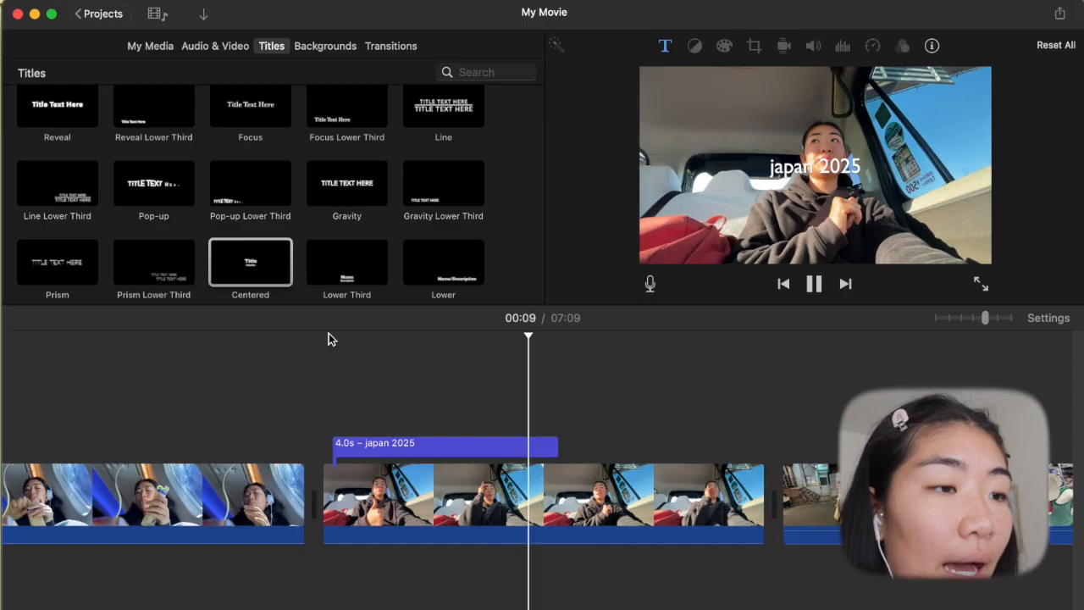
# - Look through the font choices for the "japan 2025" title without changing its font
pyautogui.click(480, 447)
pyautogui.click(666, 45)
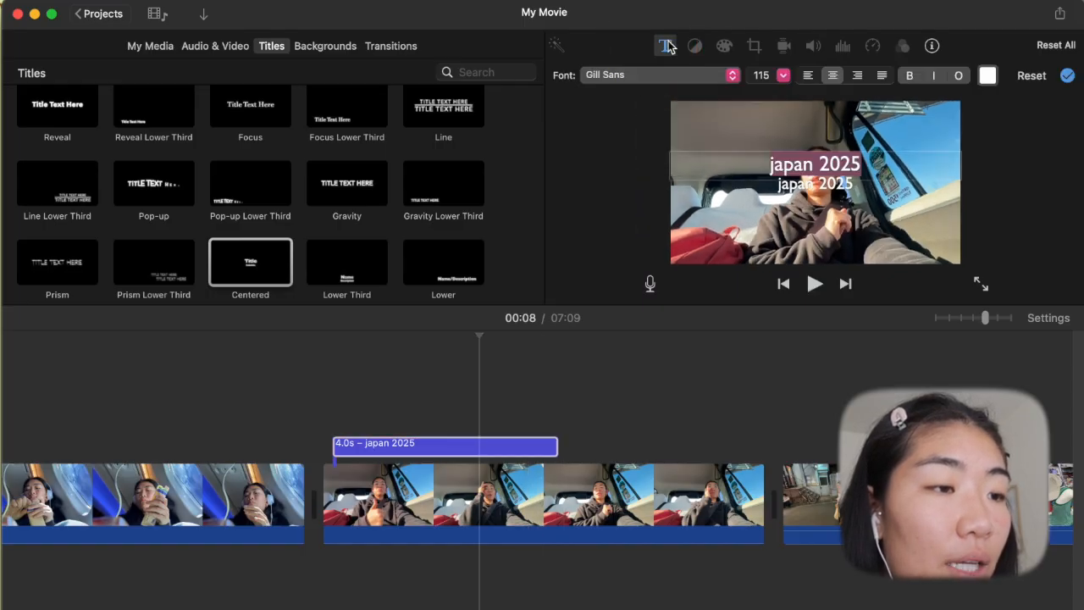
pyautogui.click(663, 77)
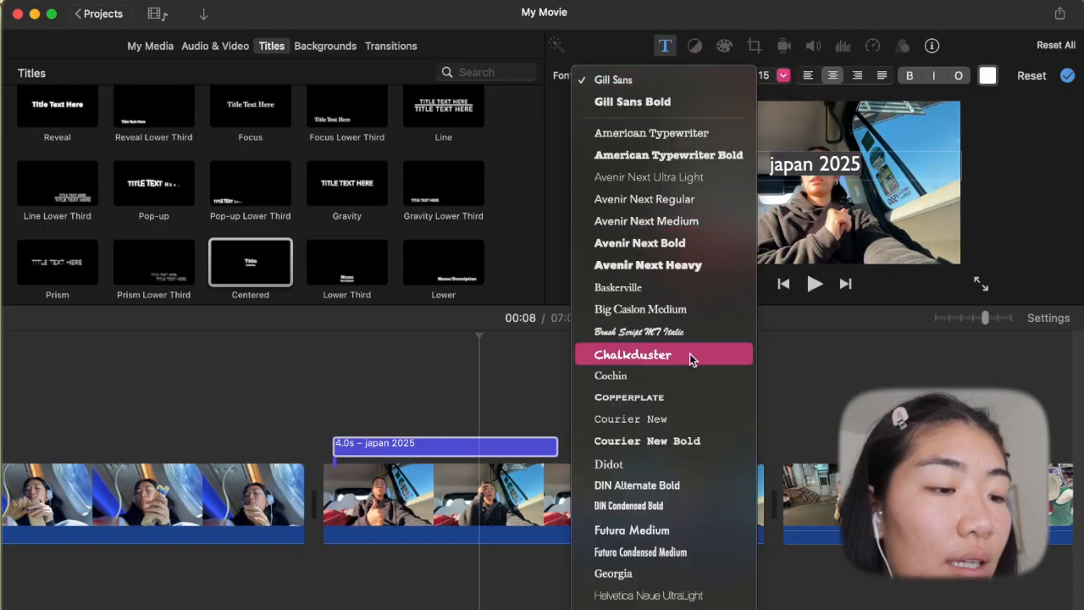
pyautogui.scroll(-5, 682, 440)
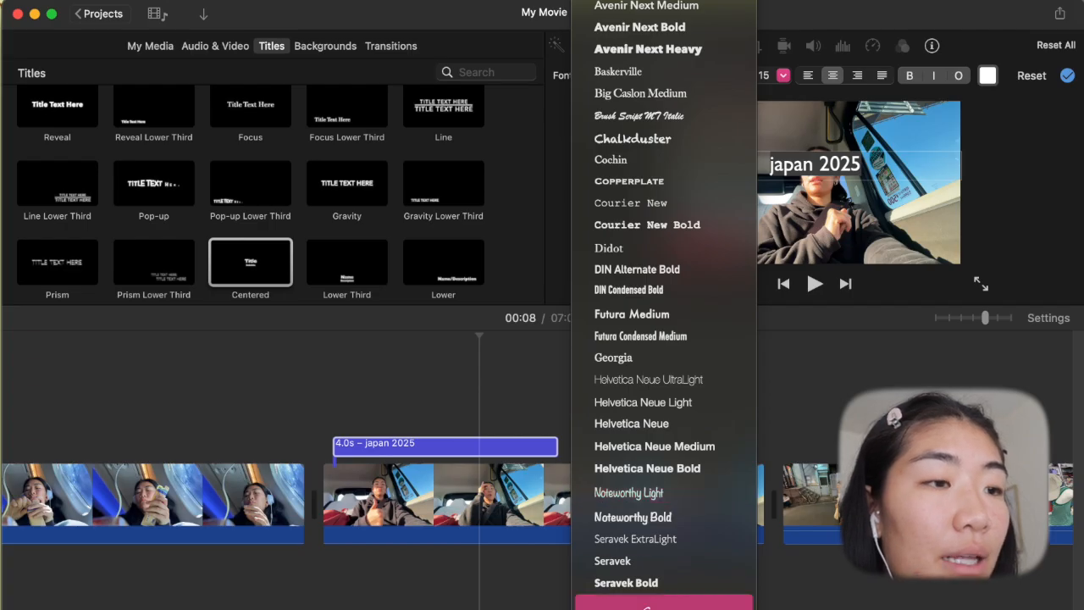
pyautogui.click(813, 34)
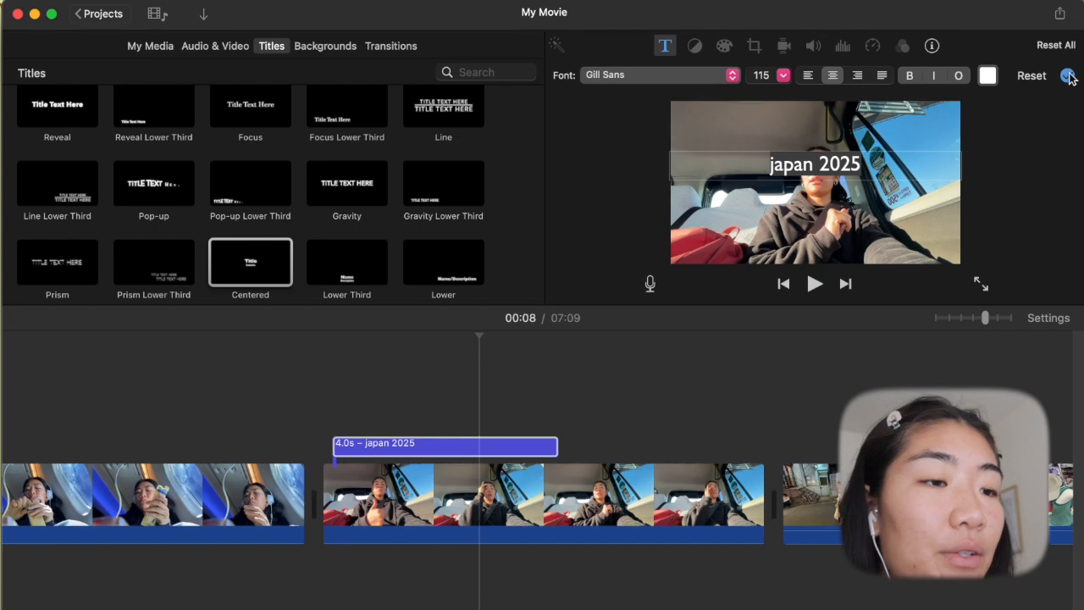
# - Try font sizes 36 and 124 on the "japan 2025" title and reset its text formatting
pyautogui.click(784, 75)
pyautogui.click(762, 93)
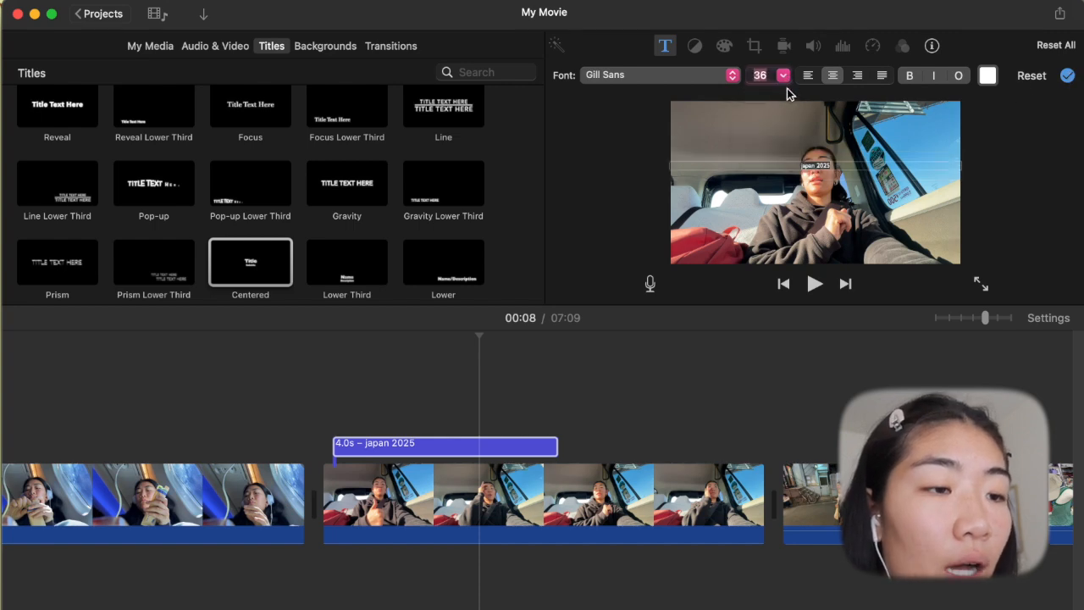
pyautogui.click(783, 75)
pyautogui.click(766, 147)
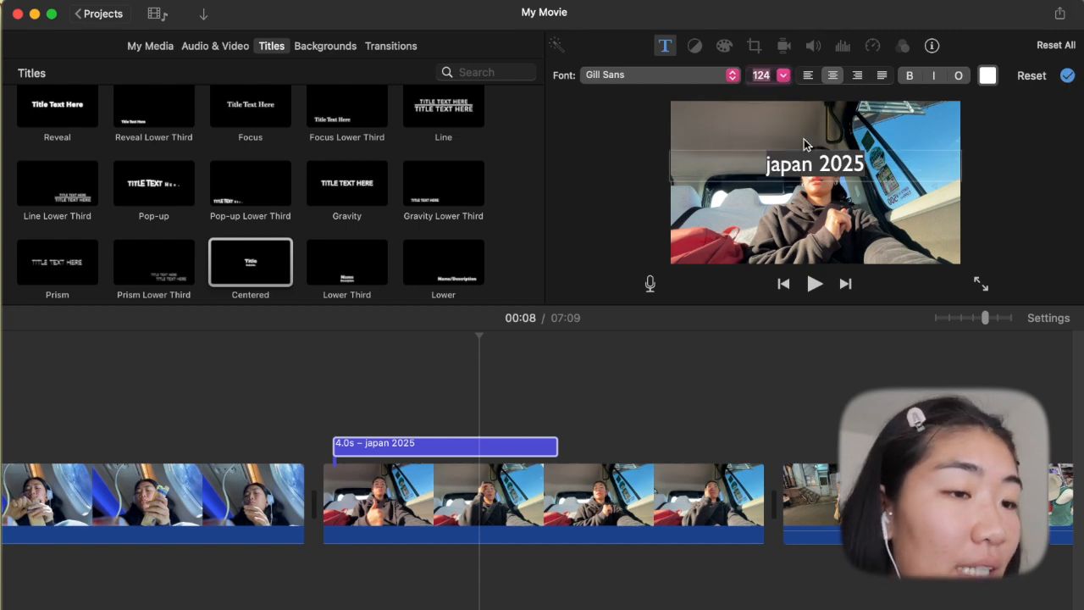
pyautogui.click(1031, 76)
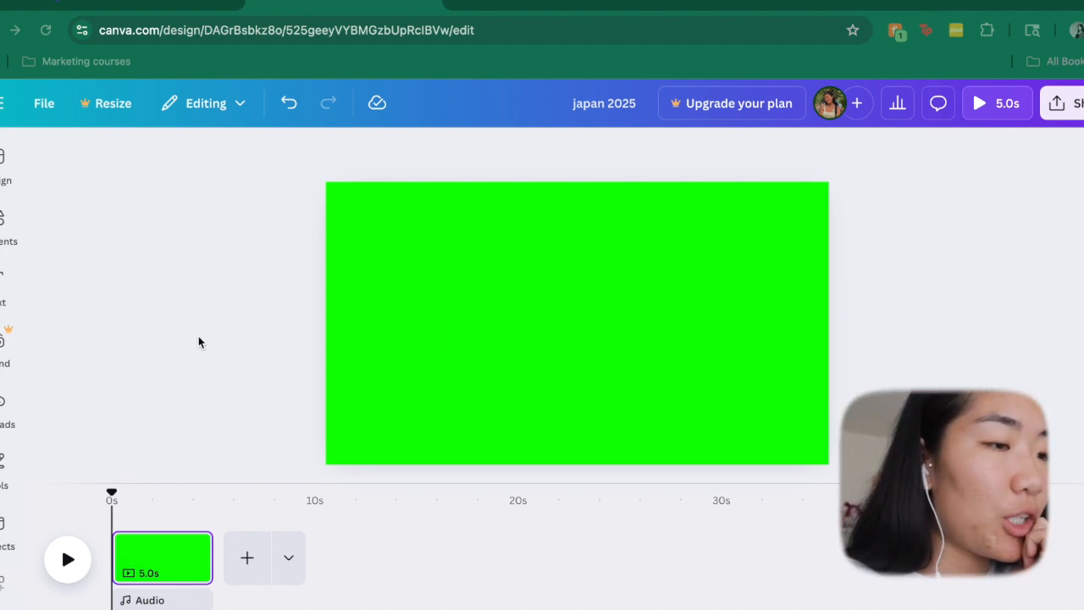
# - Switch to the "japan 2025" design in Canva and apply the bright green document color to the page background
pyautogui.click(154, 561)
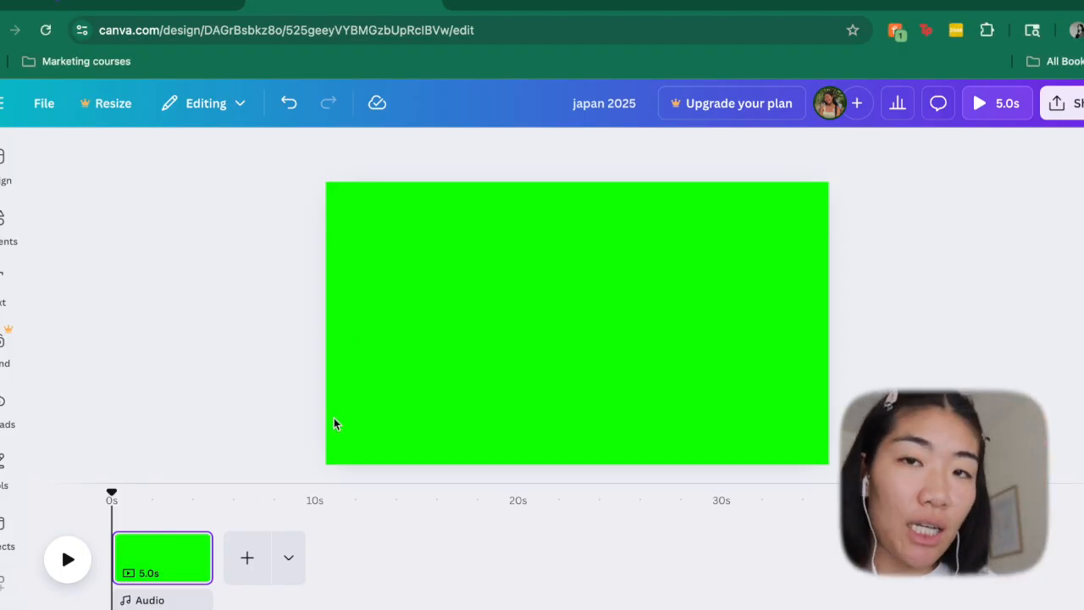
pyautogui.click(432, 382)
pyautogui.click(526, 151)
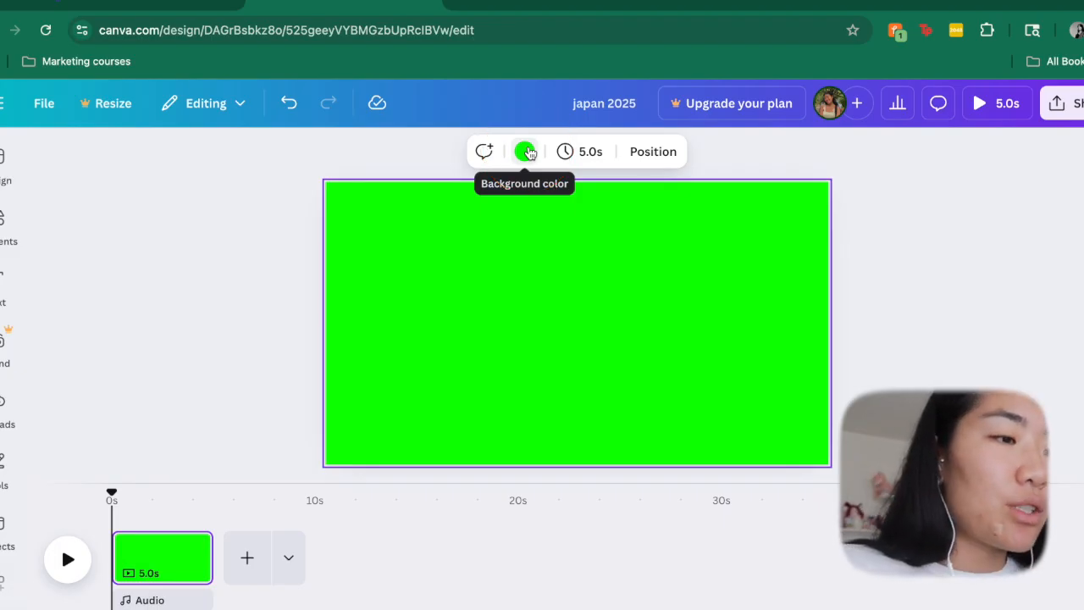
pyautogui.click(526, 151)
pyautogui.click(110, 288)
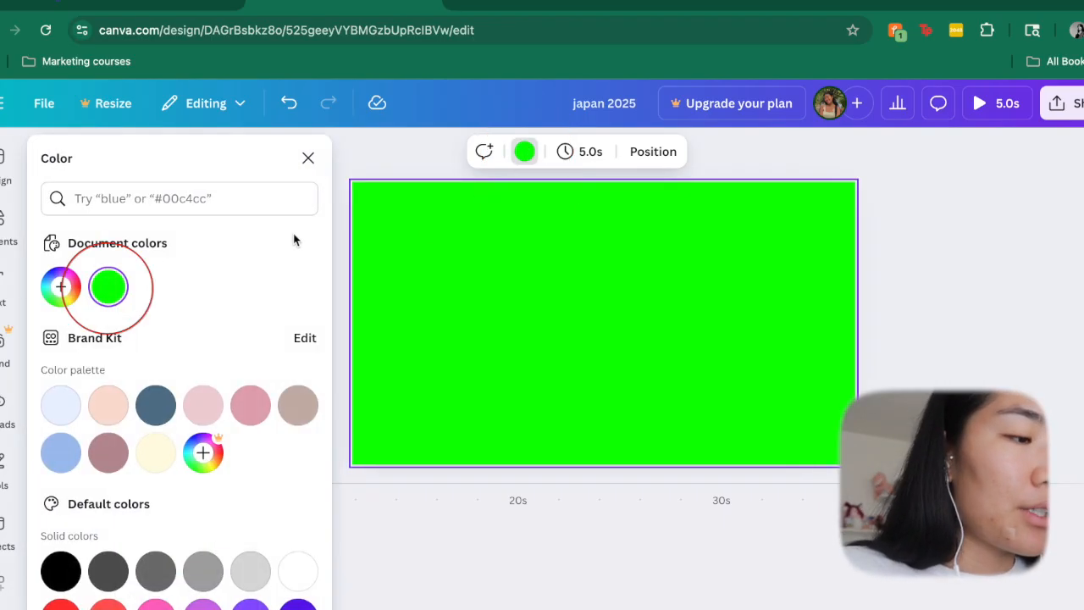
pyautogui.click(310, 159)
# - Add a text box reading "Japan 2025" to the green page and enlarge it to about font size 86.9
pyautogui.click(8, 292)
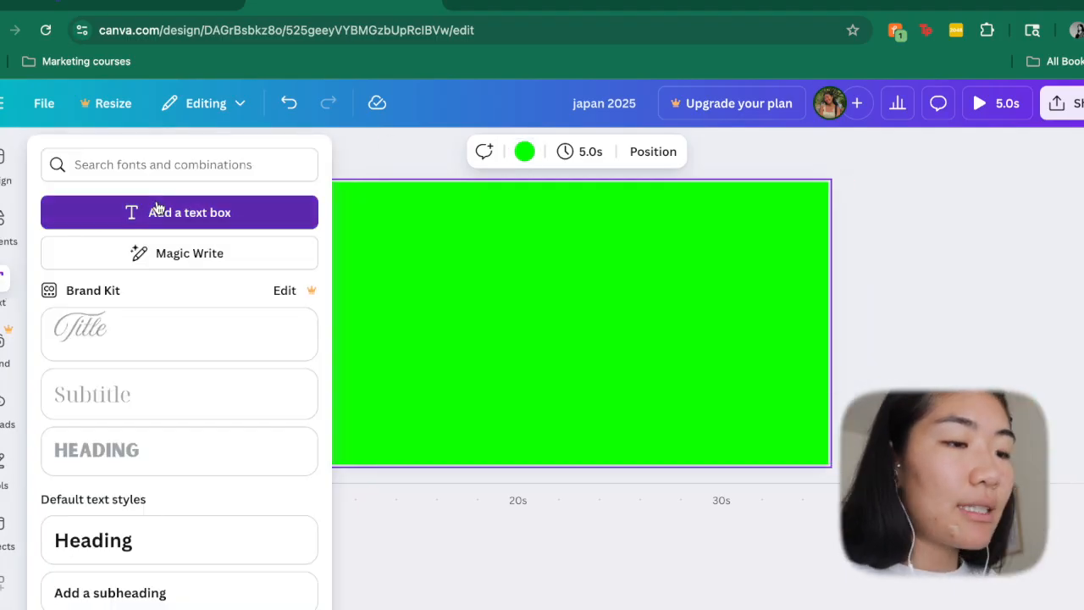
pyautogui.click(160, 212)
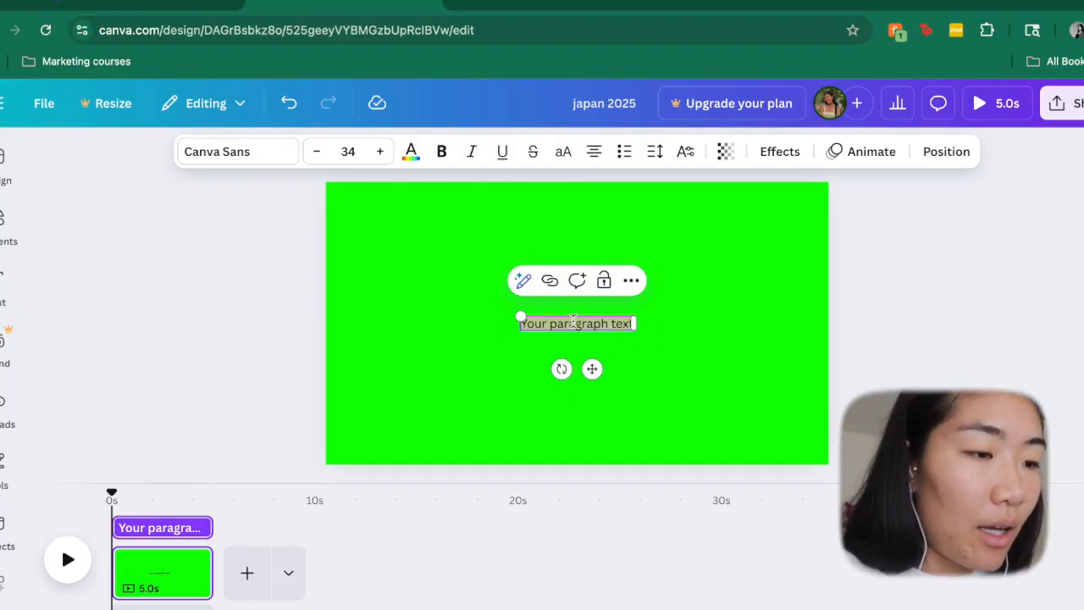
pyautogui.write('Japa')
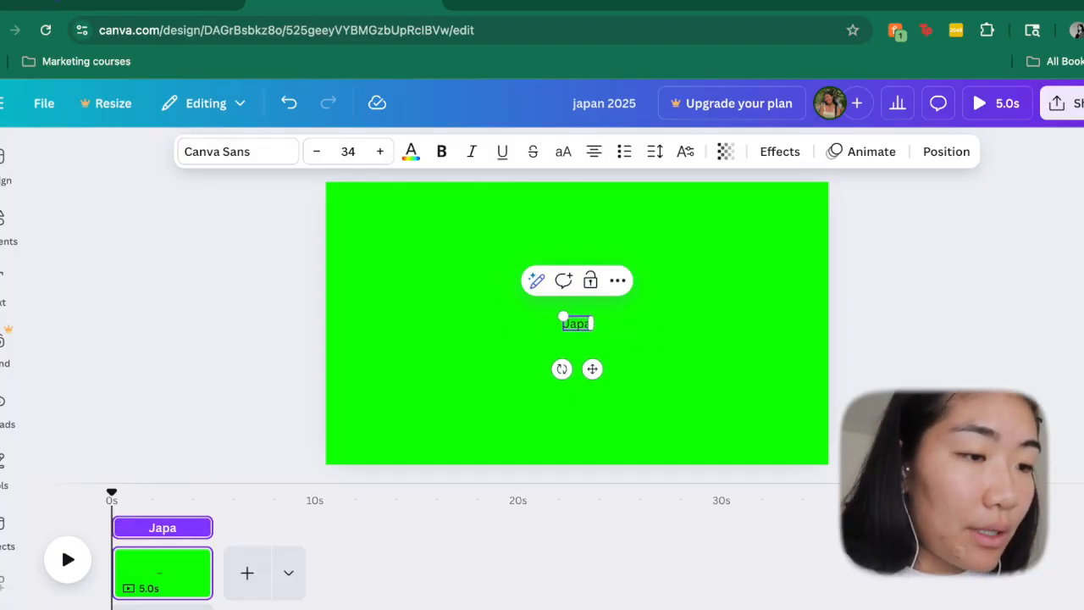
pyautogui.write('n 2025')
pyautogui.moveTo(545, 316)
pyautogui.mouseDown()
pyautogui.moveTo(441, 291)
pyautogui.moveTo(535, 316)
pyautogui.mouseUp()
# - Set the "Japan 2025" text to the Symphony font and color it white
pyautogui.click(244, 155)
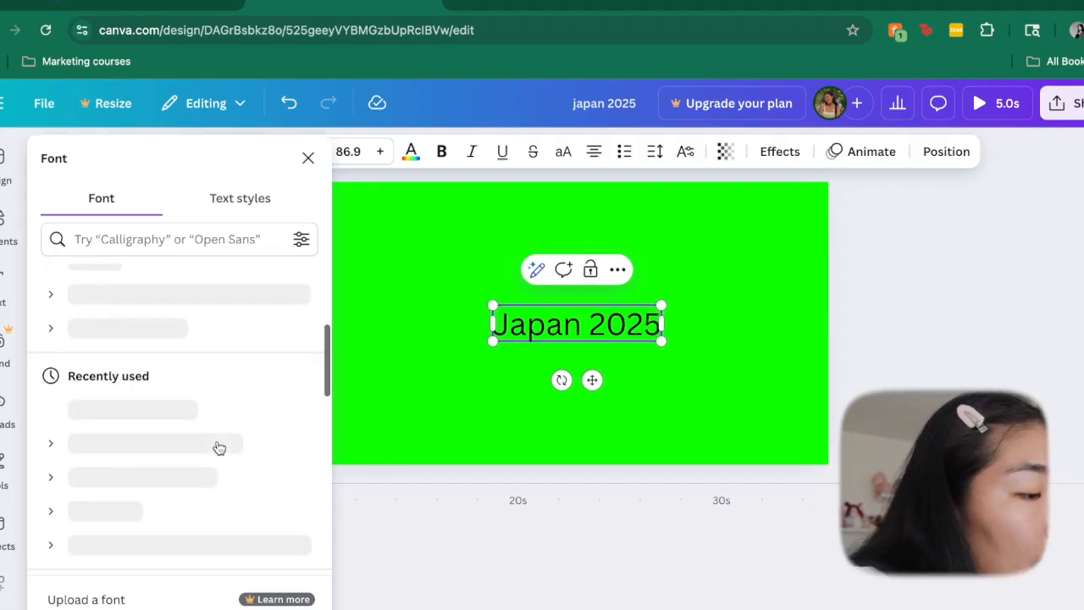
pyautogui.scroll(2, 215, 447)
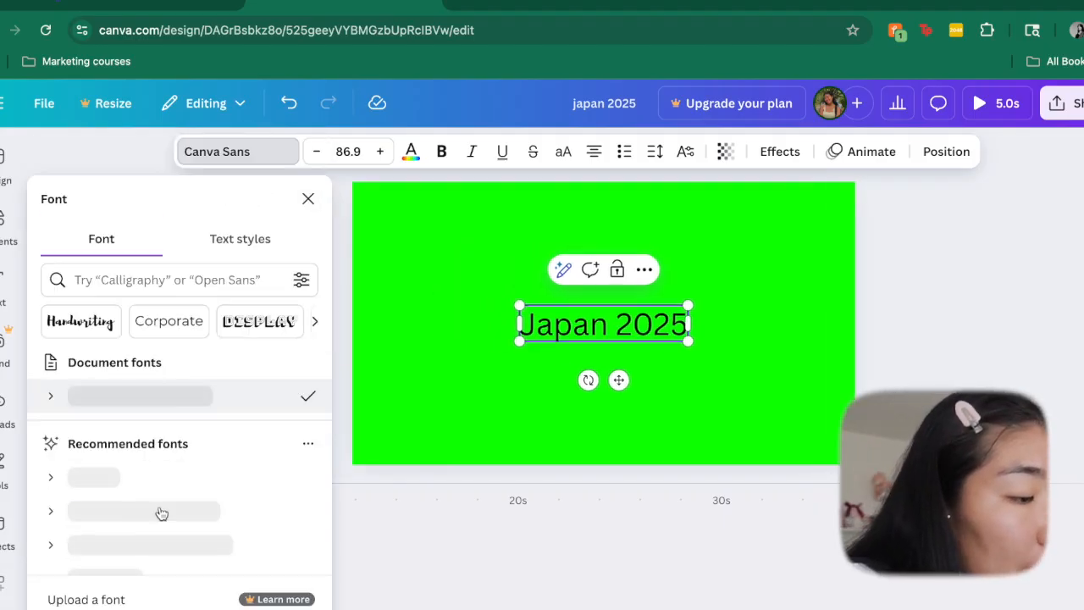
pyautogui.click(92, 444)
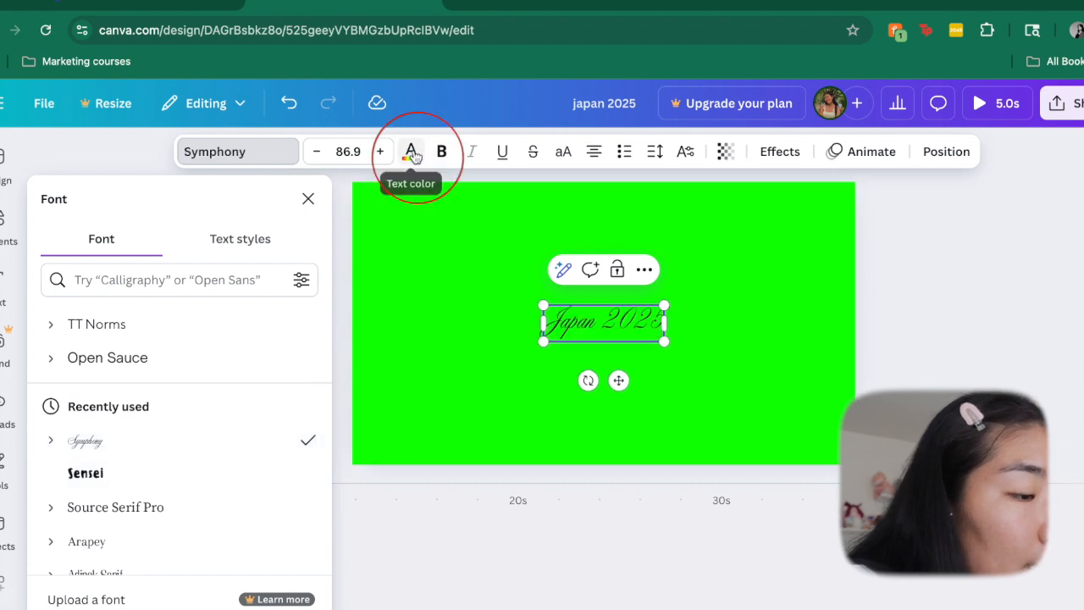
pyautogui.click(411, 152)
pyautogui.scroll(-3, 160, 484)
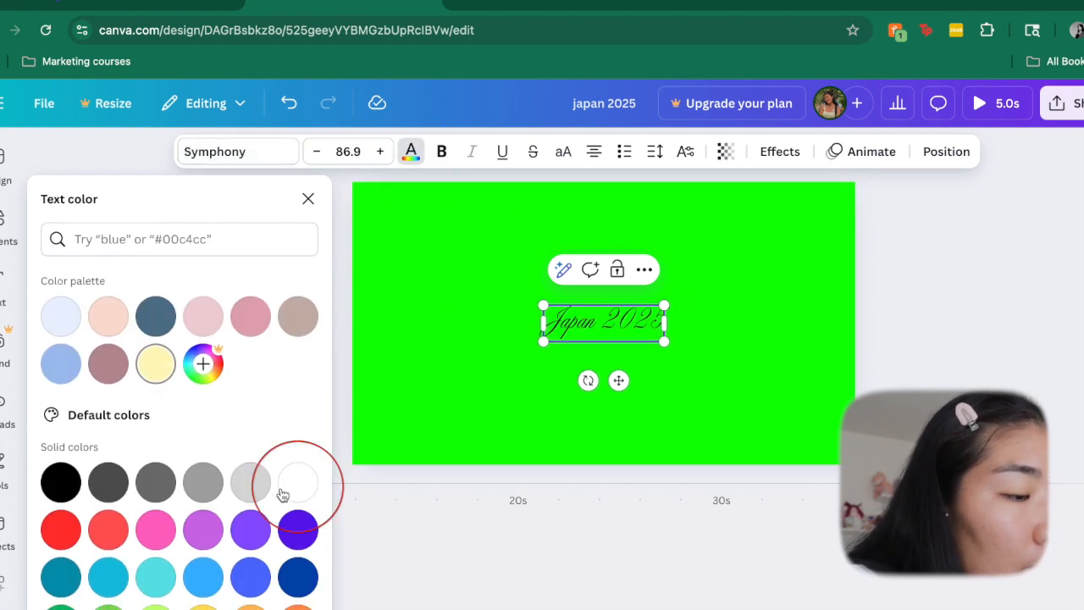
pyautogui.click(298, 482)
pyautogui.click(941, 342)
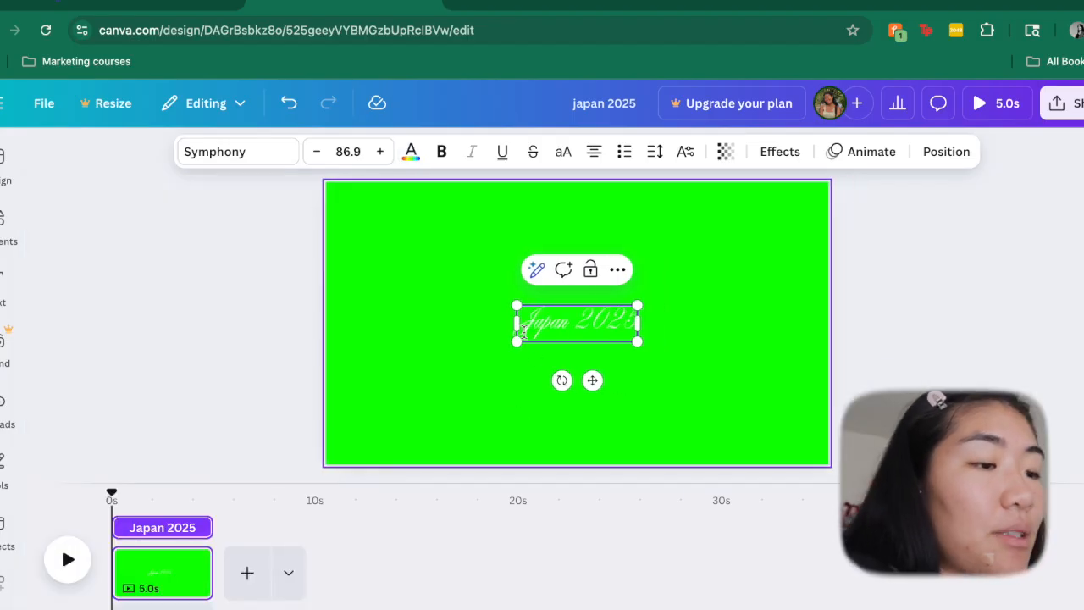
# - Enlarge the "Japan 2025" text to about font size 201, centered on the green page
pyautogui.moveTo(515, 305); pyautogui.dragTo(405, 272)
pyautogui.click(534, 314)
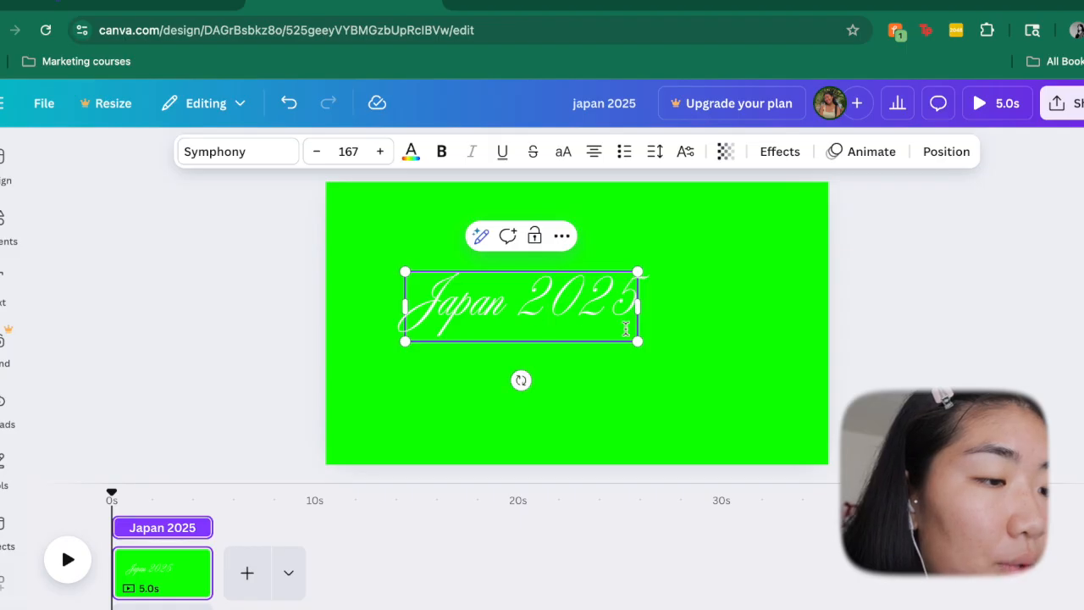
pyautogui.moveTo(642, 341); pyautogui.dragTo(687, 356)
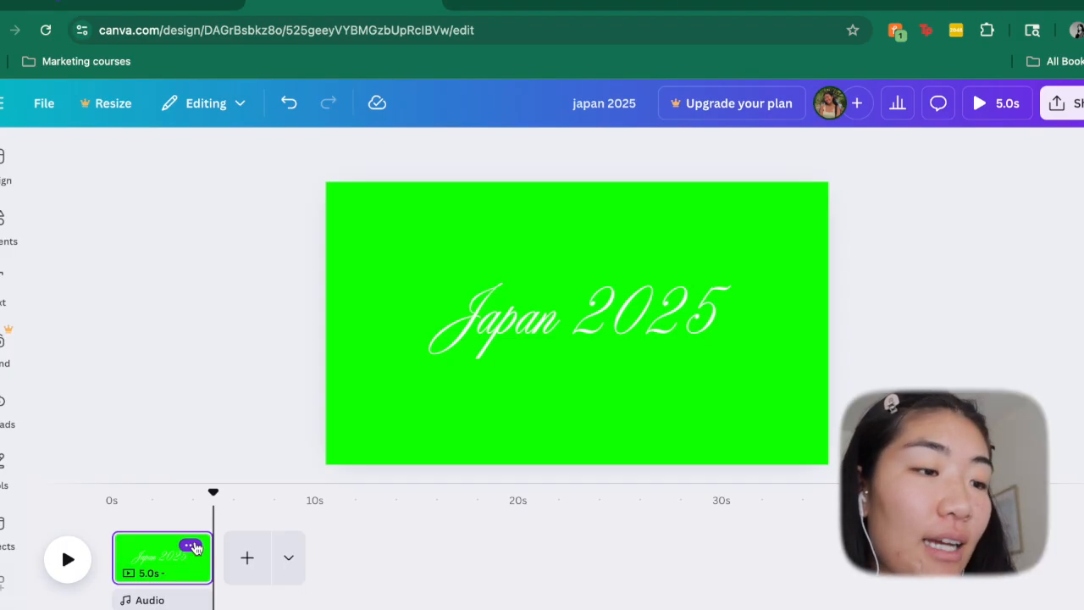
# - Apply the Typewriter animation to the "Japan 2025" text
pyautogui.click(554, 337)
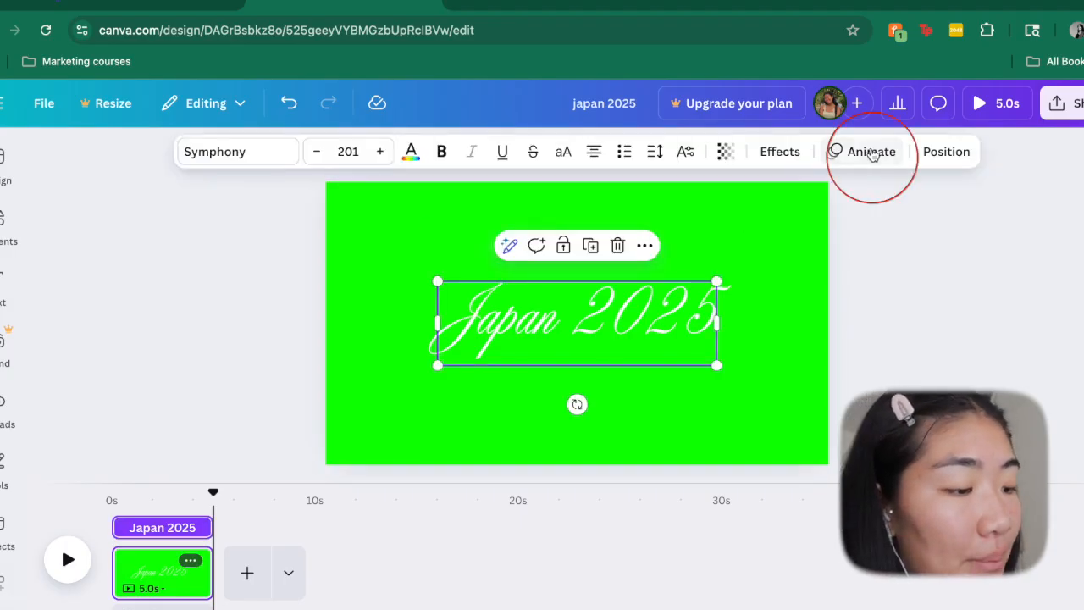
pyautogui.click(866, 161)
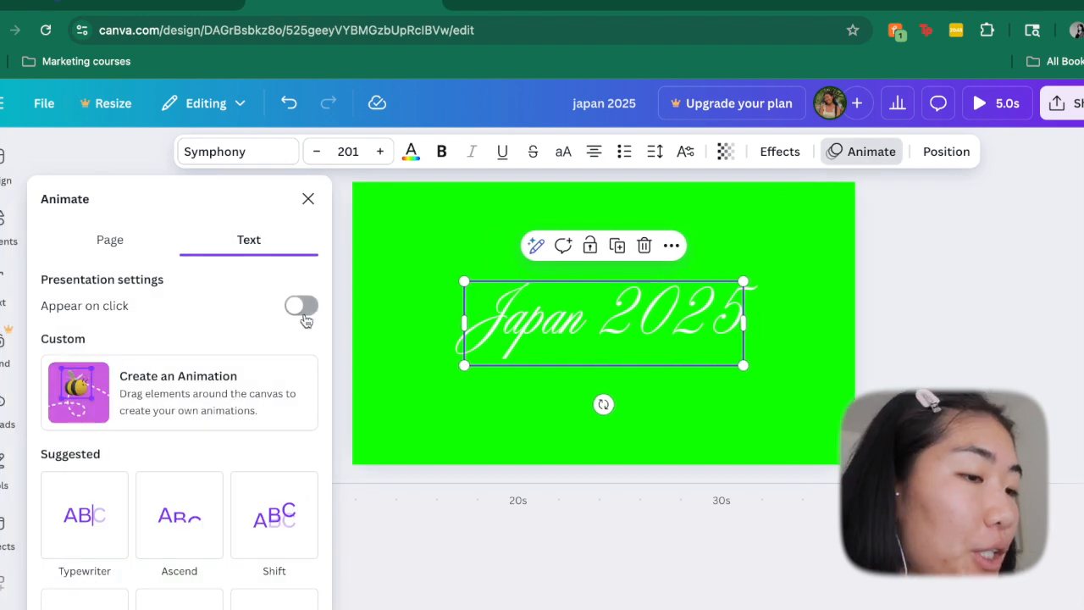
pyautogui.scroll(-2, 93, 406)
pyautogui.click(93, 430)
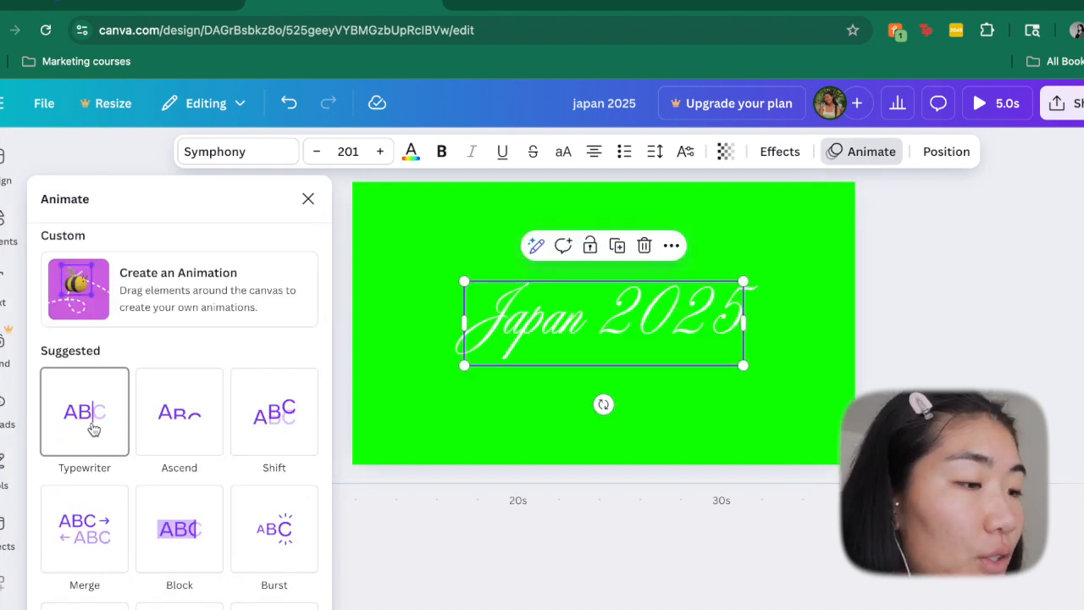
# - Confirm Typewriter as the title text's animation and play the page to preview it
pyautogui.click(93, 429)
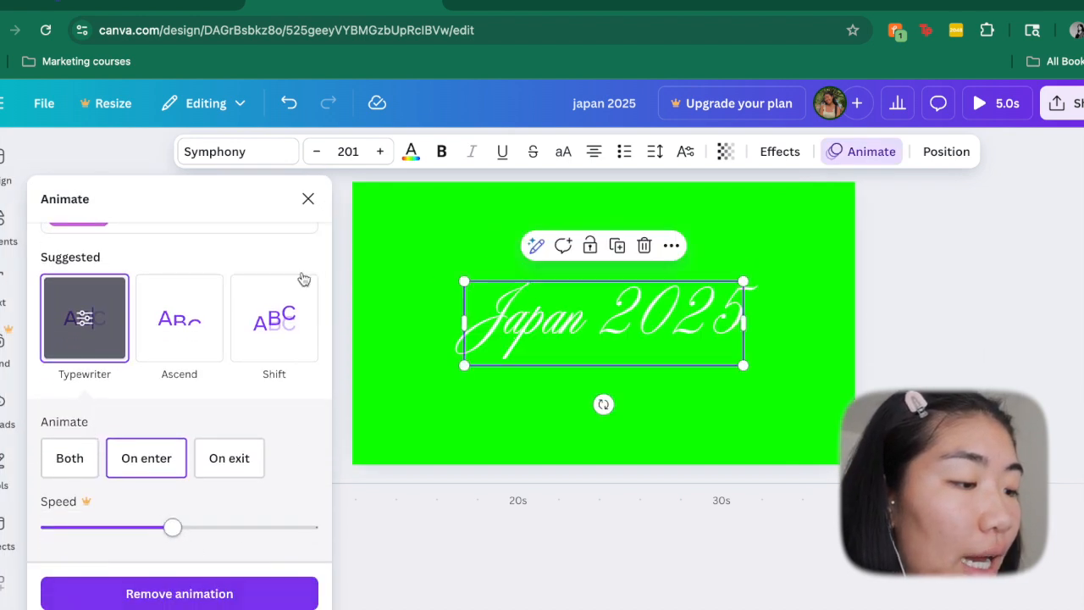
pyautogui.click(308, 200)
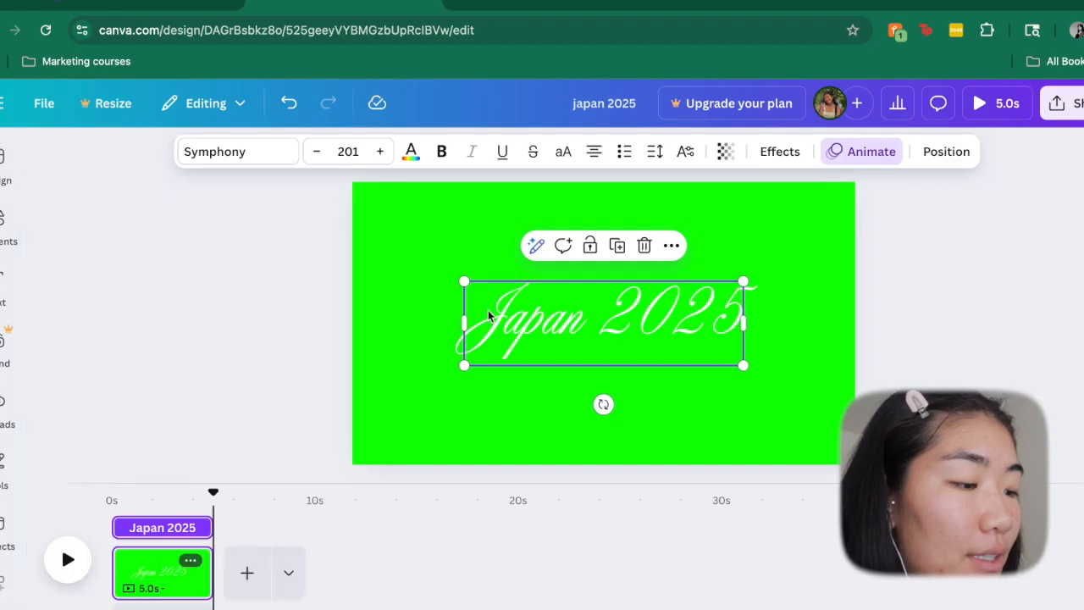
pyautogui.click(70, 563)
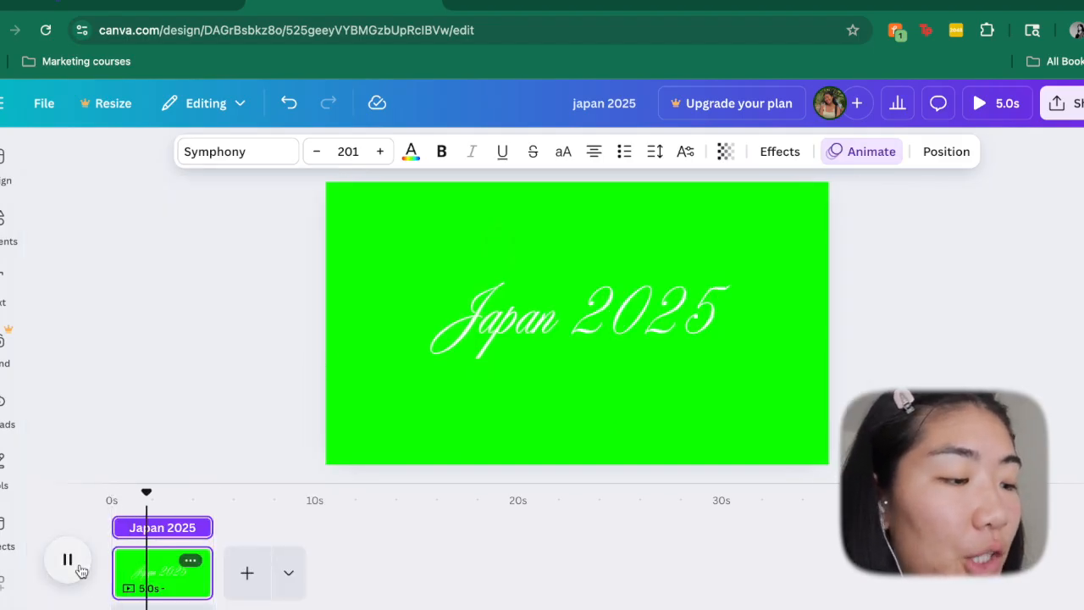
# - Extend the green title page's duration to 10.7 seconds and return the playhead near the start
pyautogui.moveTo(212, 573); pyautogui.dragTo(241, 572)
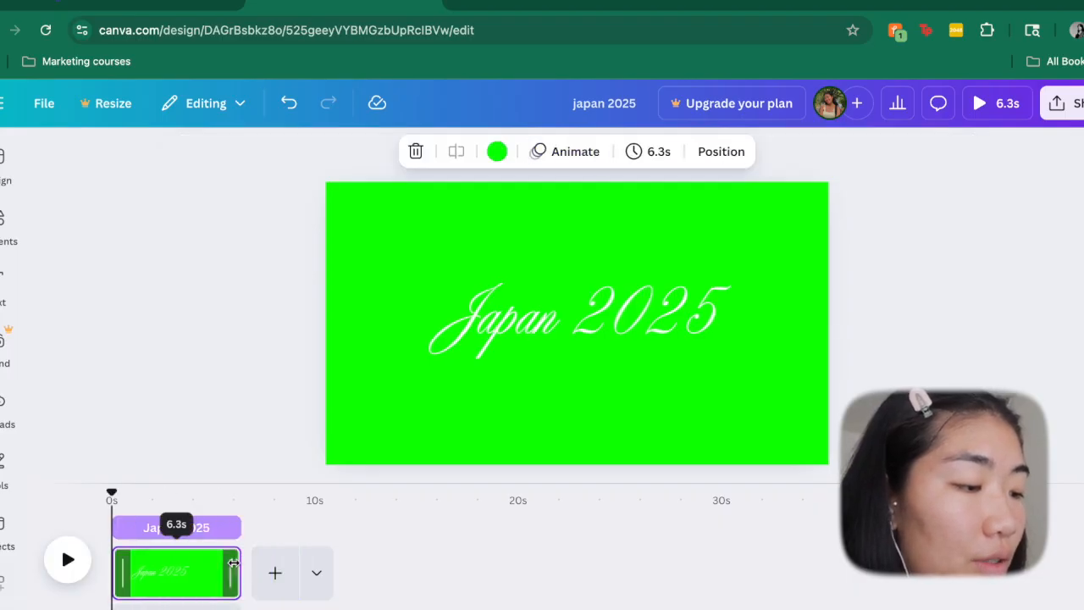
pyautogui.moveTo(240, 564); pyautogui.dragTo(329, 563)
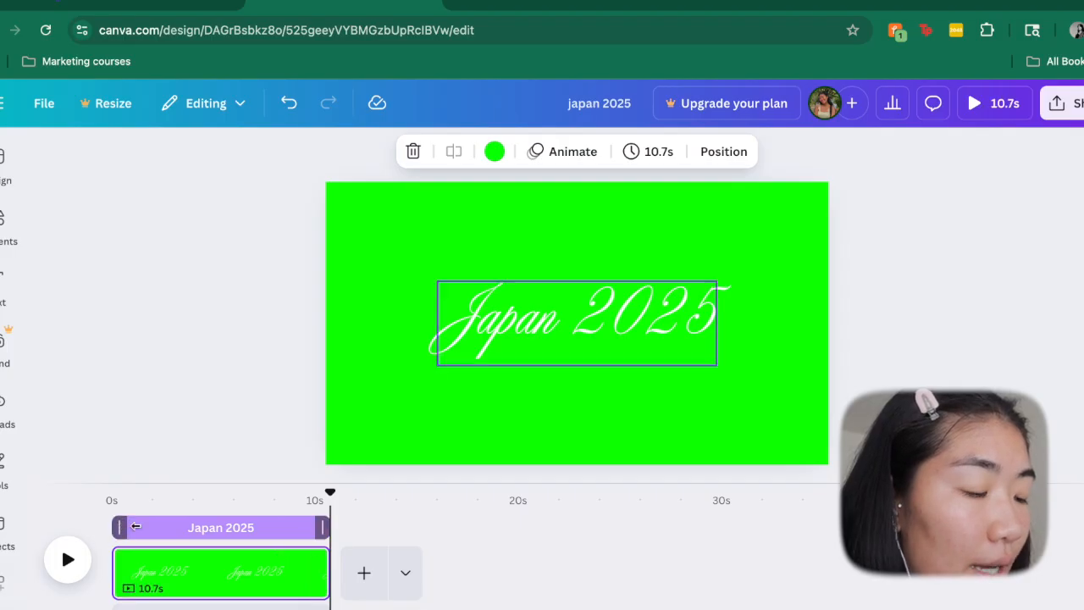
pyautogui.click(124, 503)
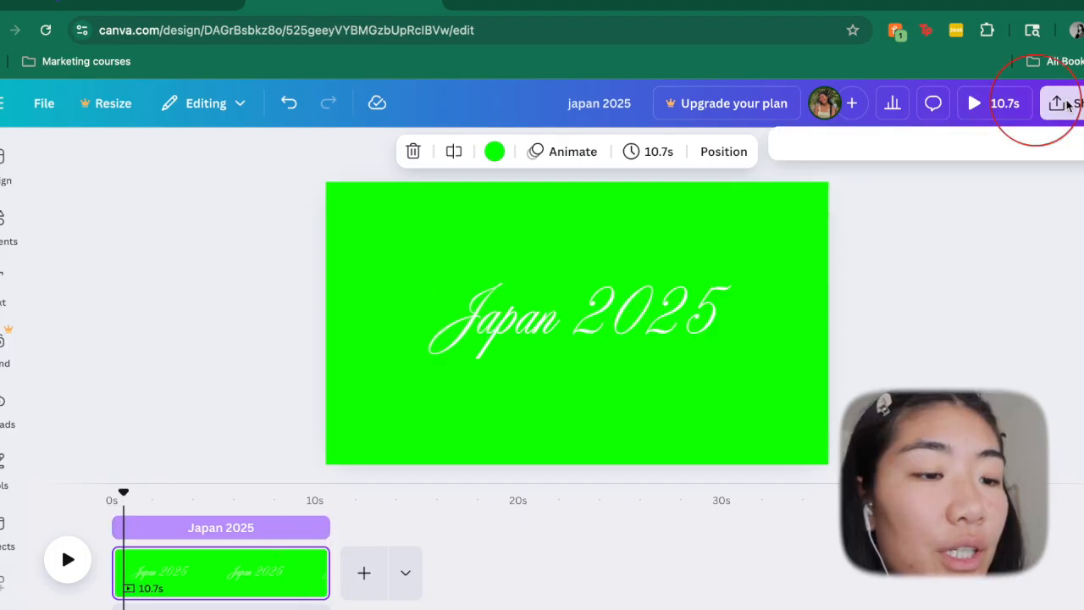
# - Set up the design's download as an MP4 video at 1080p (HD) quality
pyautogui.click(1068, 105)
pyautogui.click(826, 455)
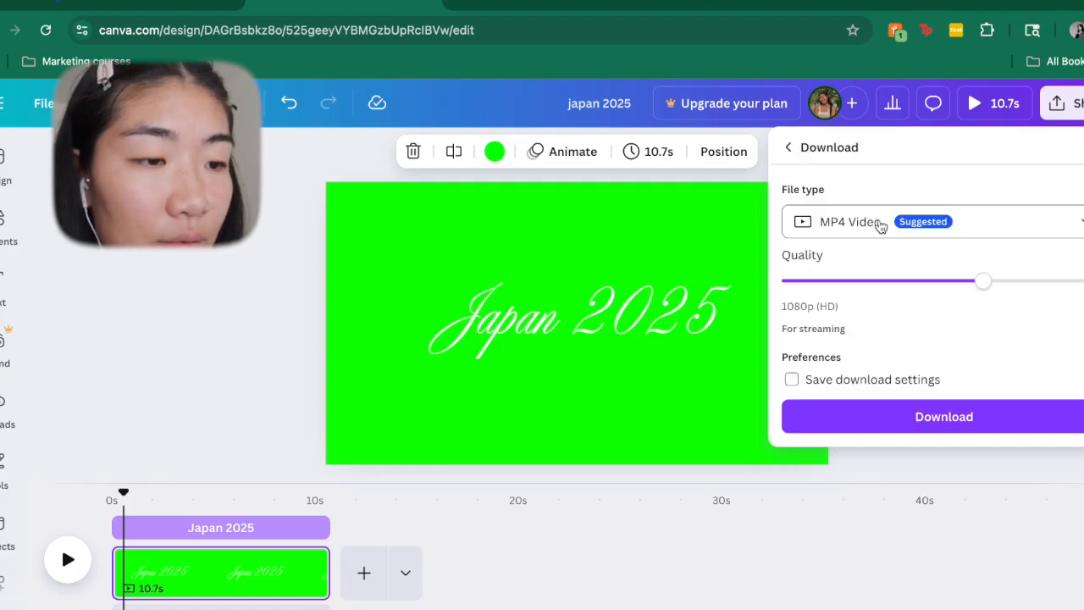
pyautogui.click(881, 222)
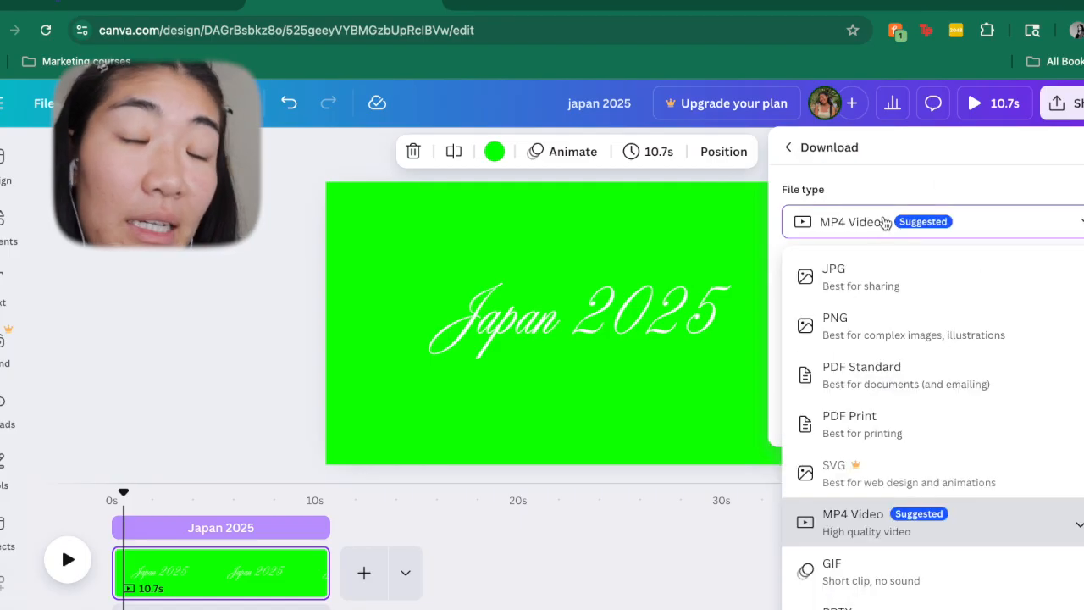
pyautogui.click(961, 177)
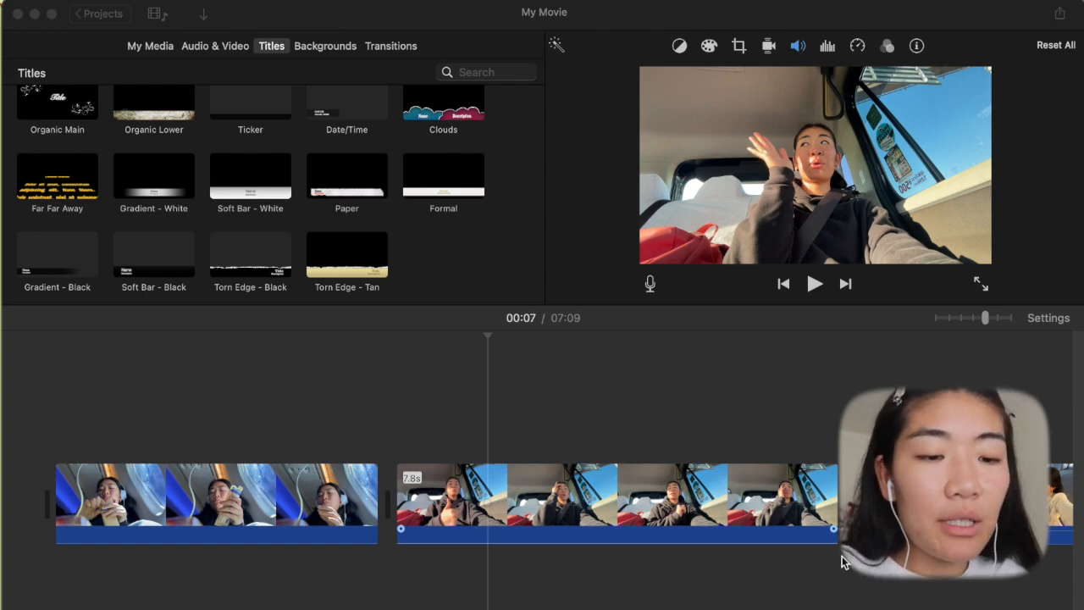
# - Switch to iMovie, add the green-screen "Japan 2025" clip above the main track and align it with the start of the first clip
pyautogui.moveTo(893, 568); pyautogui.dragTo(433, 395)
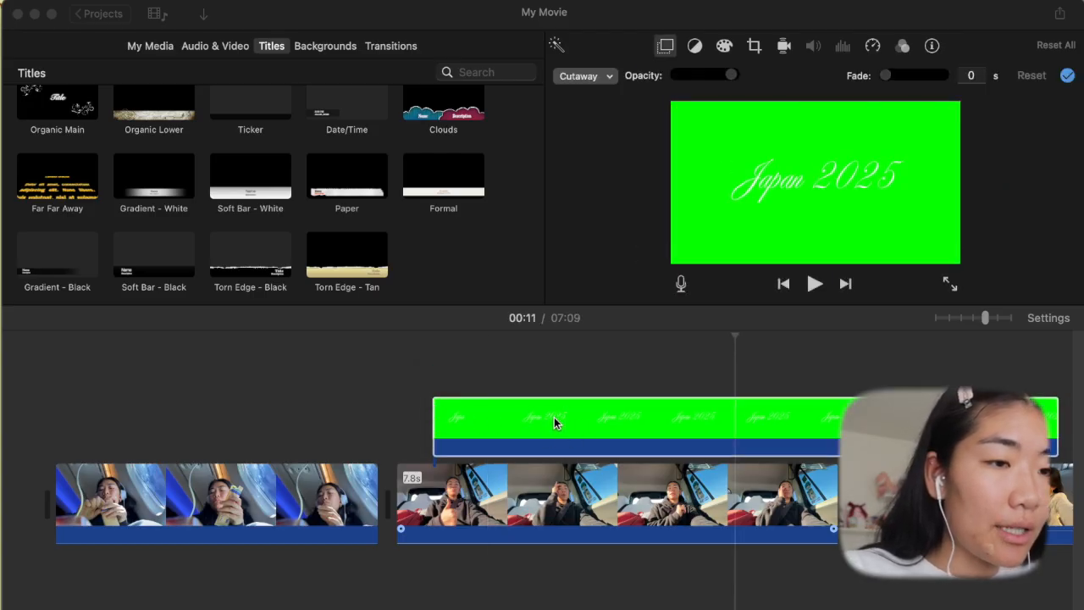
pyautogui.moveTo(440, 412); pyautogui.dragTo(74, 389)
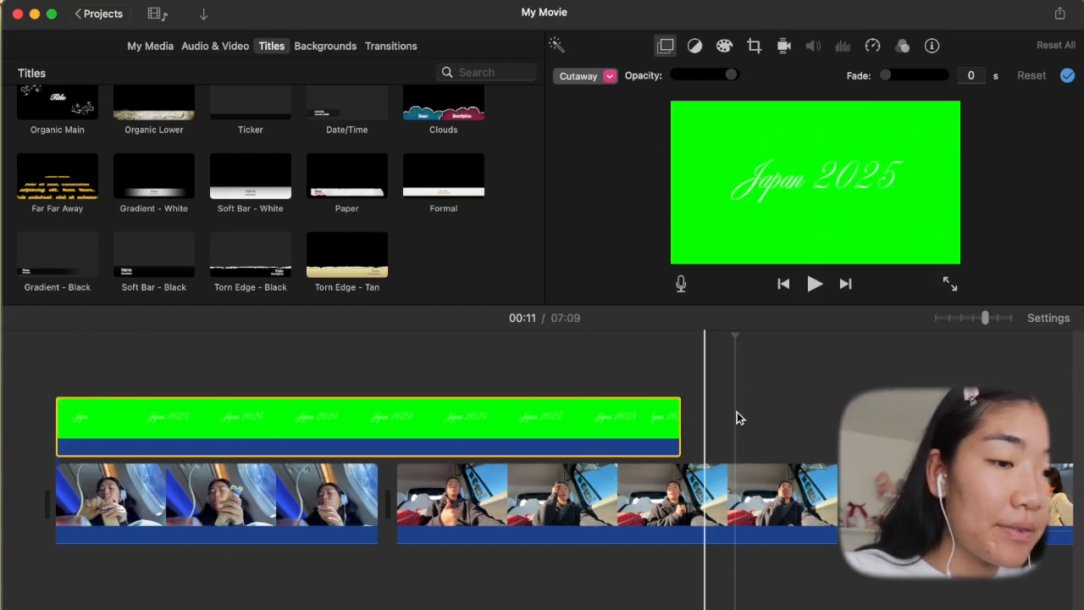
pyautogui.hscroll(2, 705, 407)
pyautogui.hscroll(-2, 709, 408)
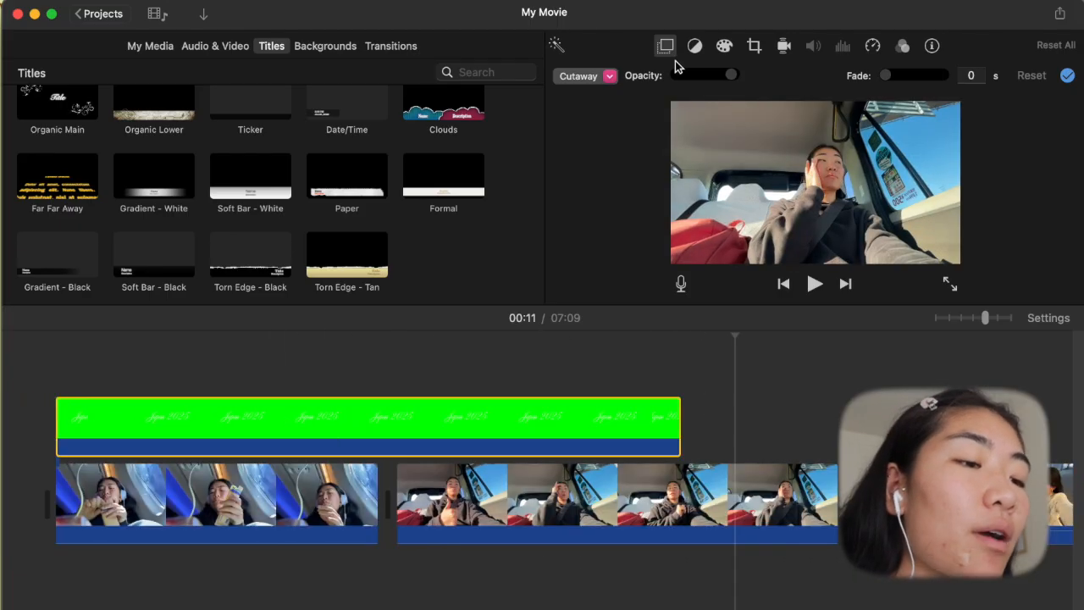
# - Try the Picture in Picture and Split Screen overlay modes on the "Japan 2025" clip
pyautogui.click(667, 48)
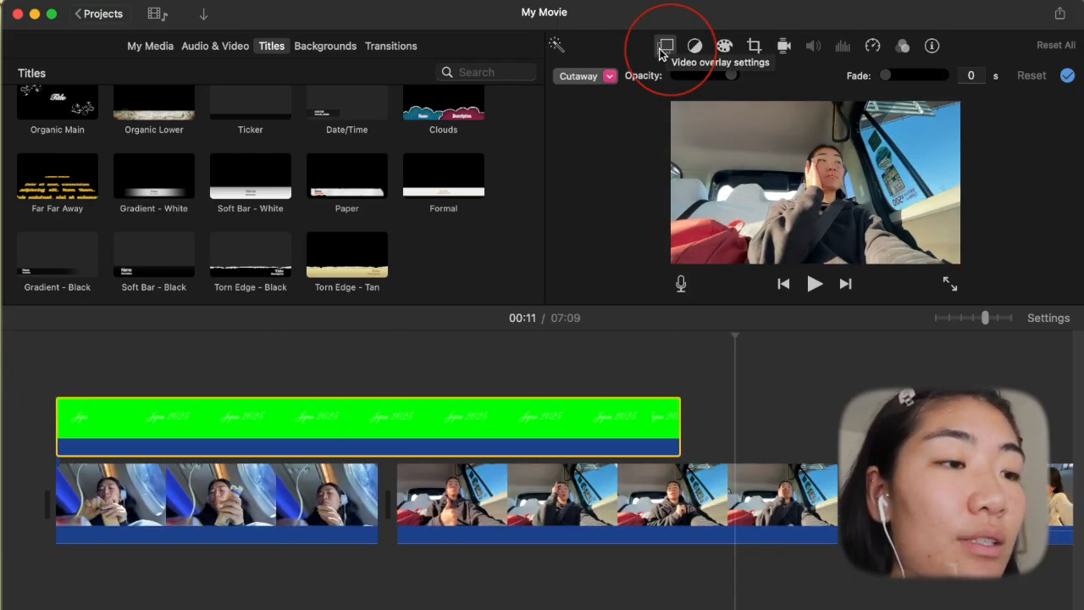
pyautogui.click(607, 81)
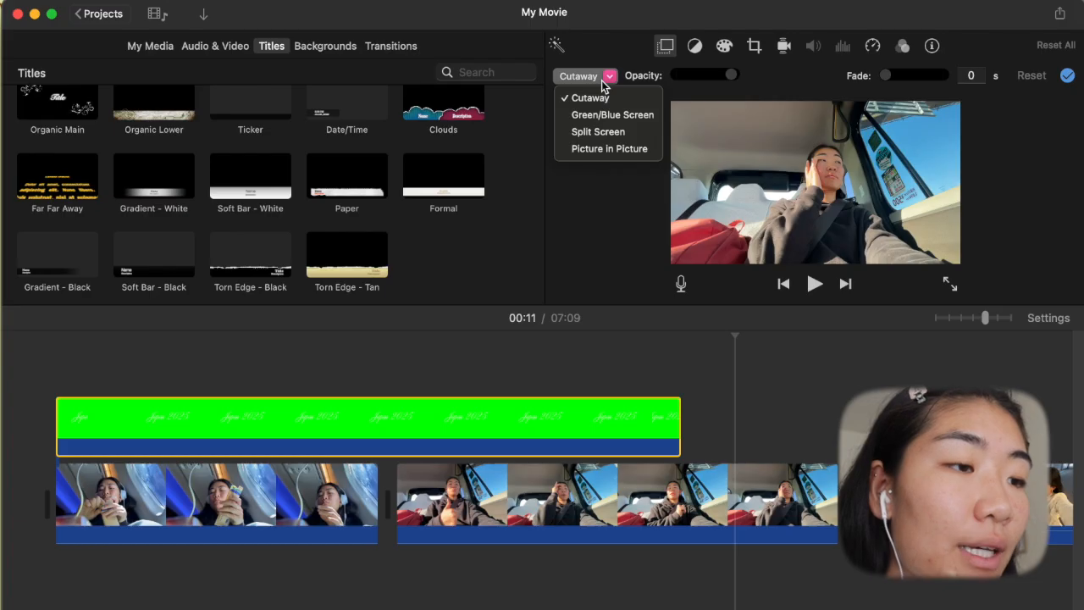
pyautogui.click(588, 154)
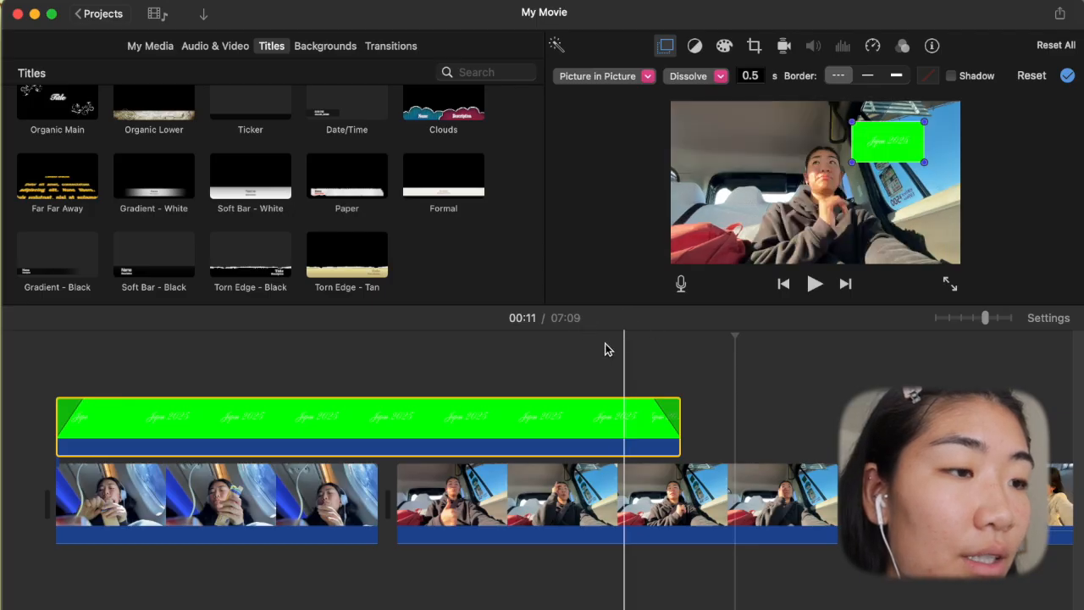
pyautogui.click(597, 75)
pyautogui.click(593, 128)
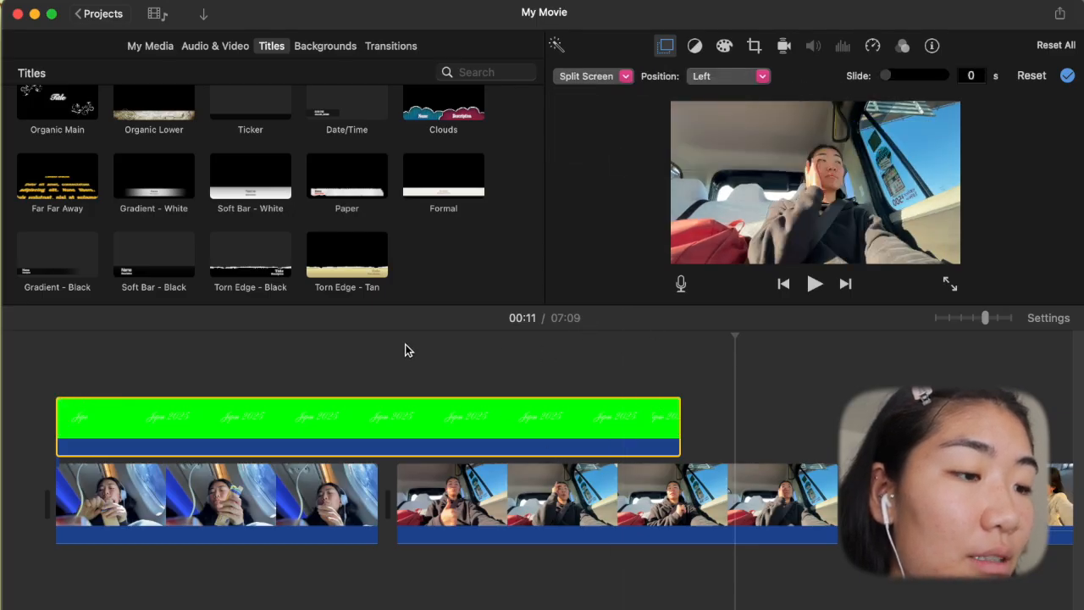
pyautogui.click(351, 334)
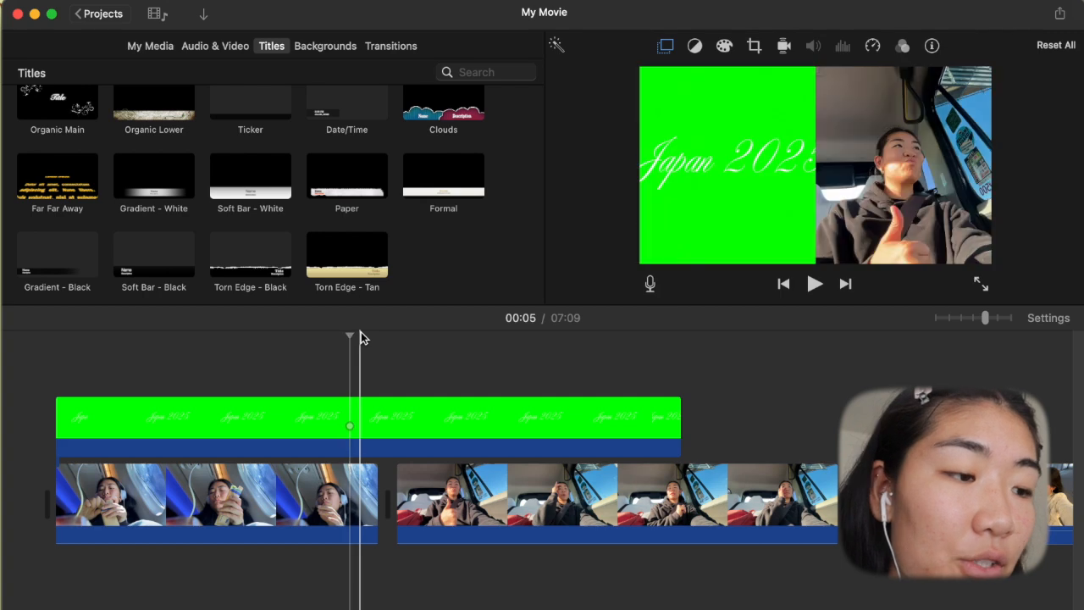
# - Set the "Japan 2025" clip's video overlay mode to Green/Blue Screen
pyautogui.click(489, 412)
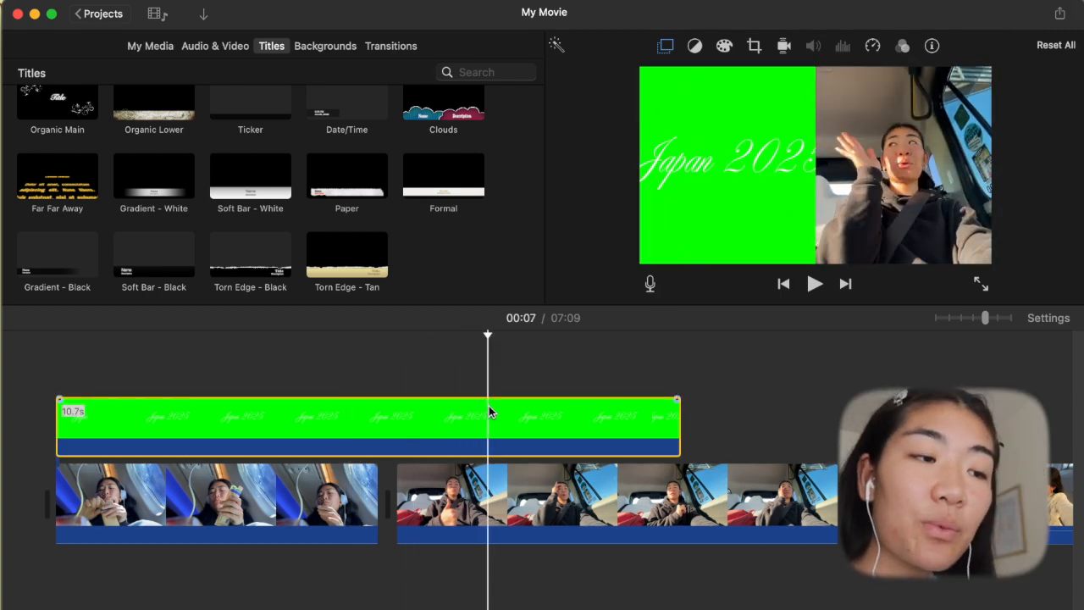
pyautogui.click(665, 46)
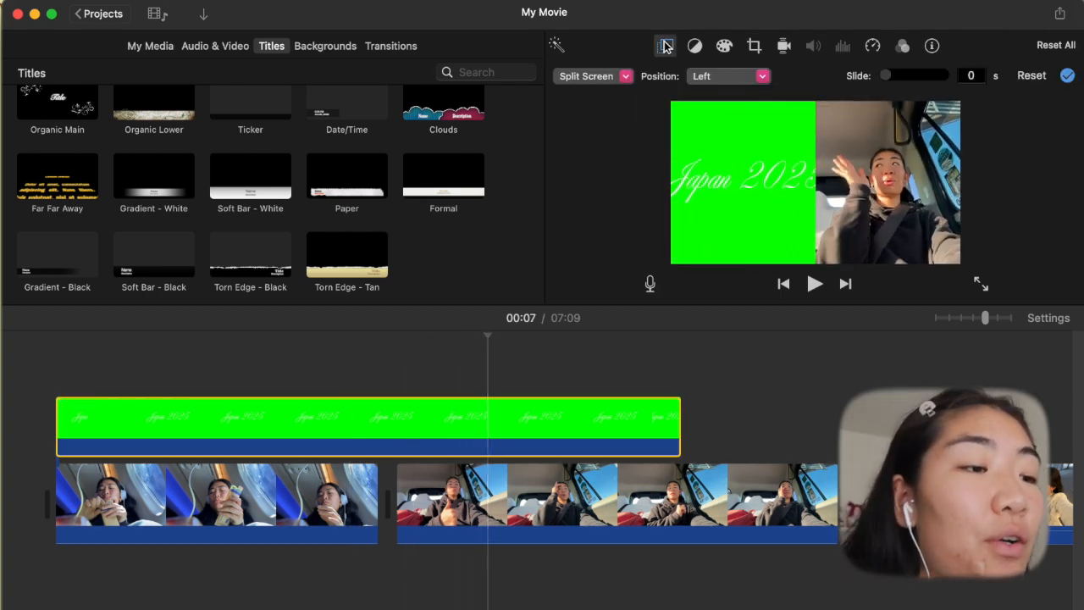
pyautogui.click(626, 77)
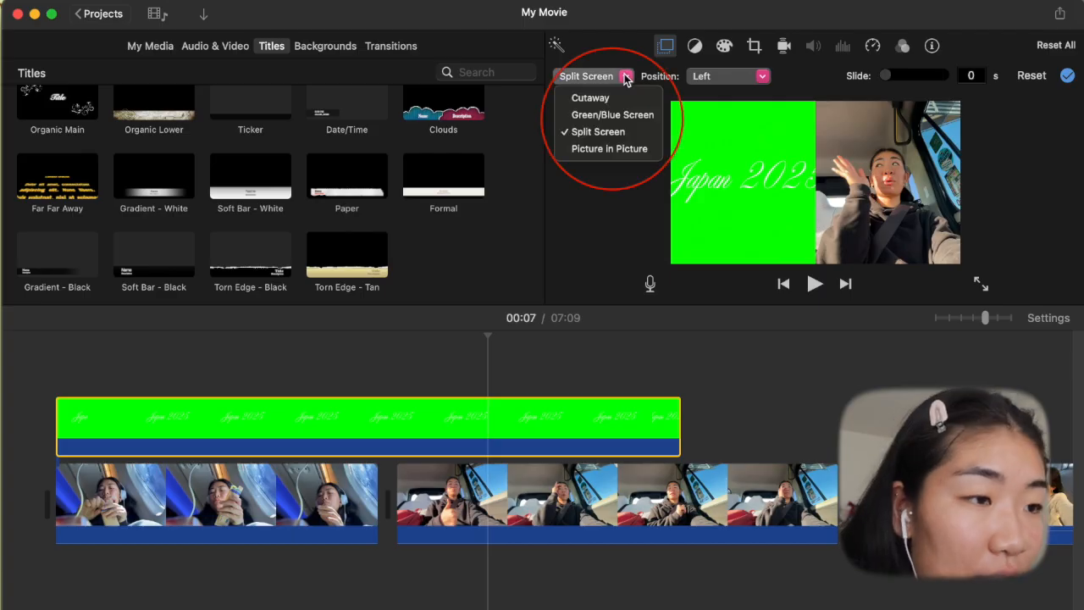
pyautogui.click(591, 117)
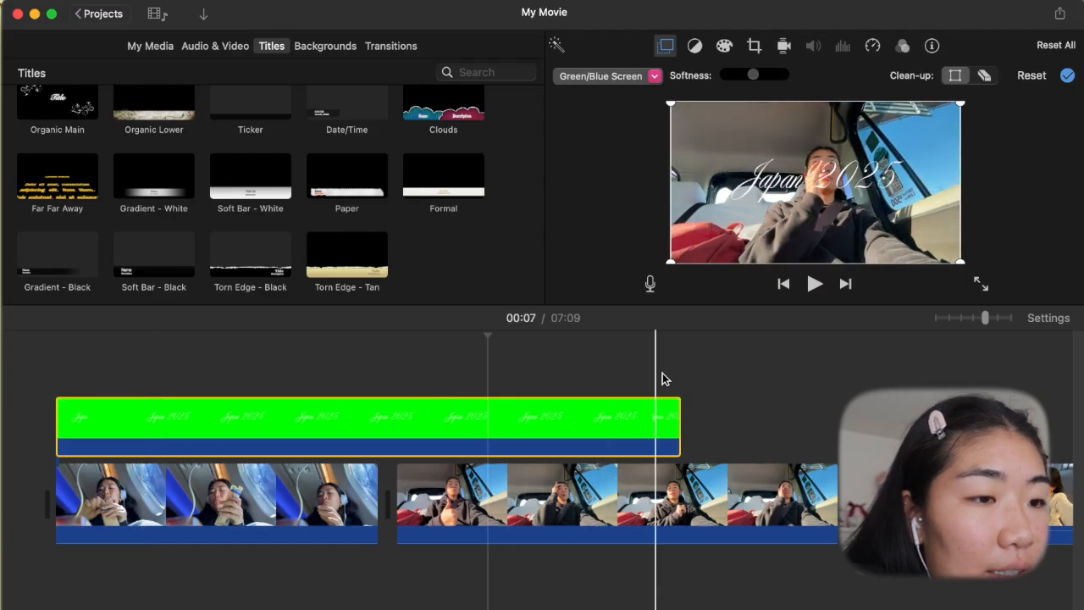
# - Play the movie from the beginning to check the title over the footage
pyautogui.click(52, 349)
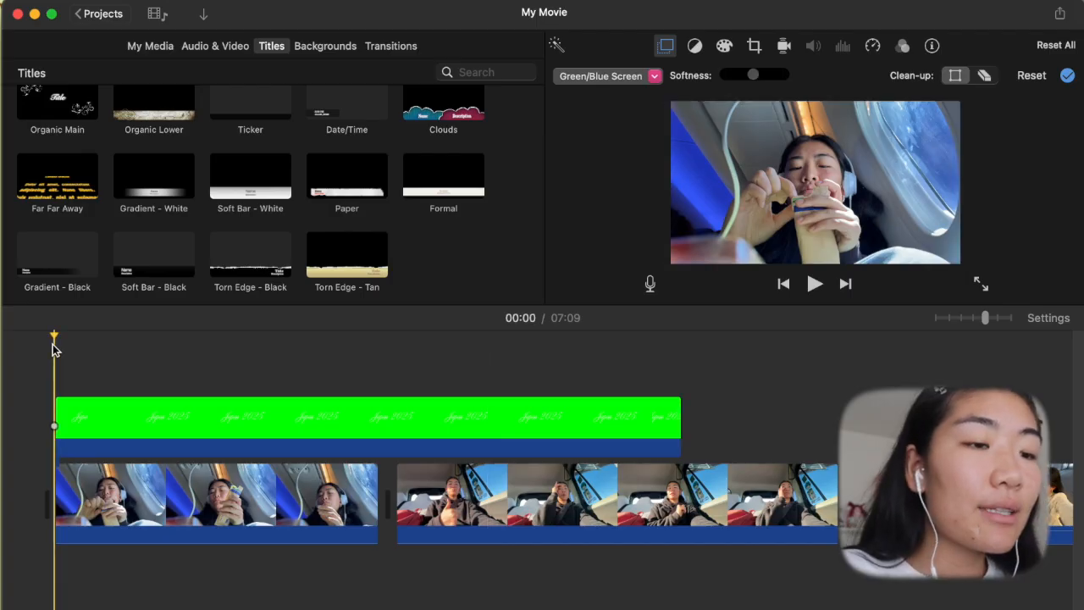
pyautogui.press('space')
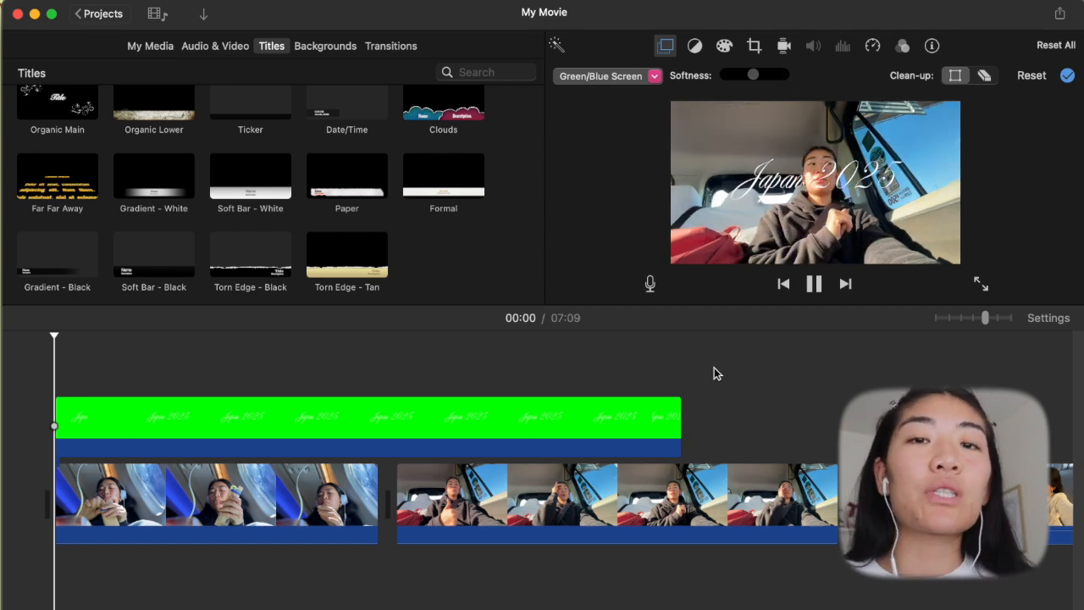
pyautogui.click(814, 284)
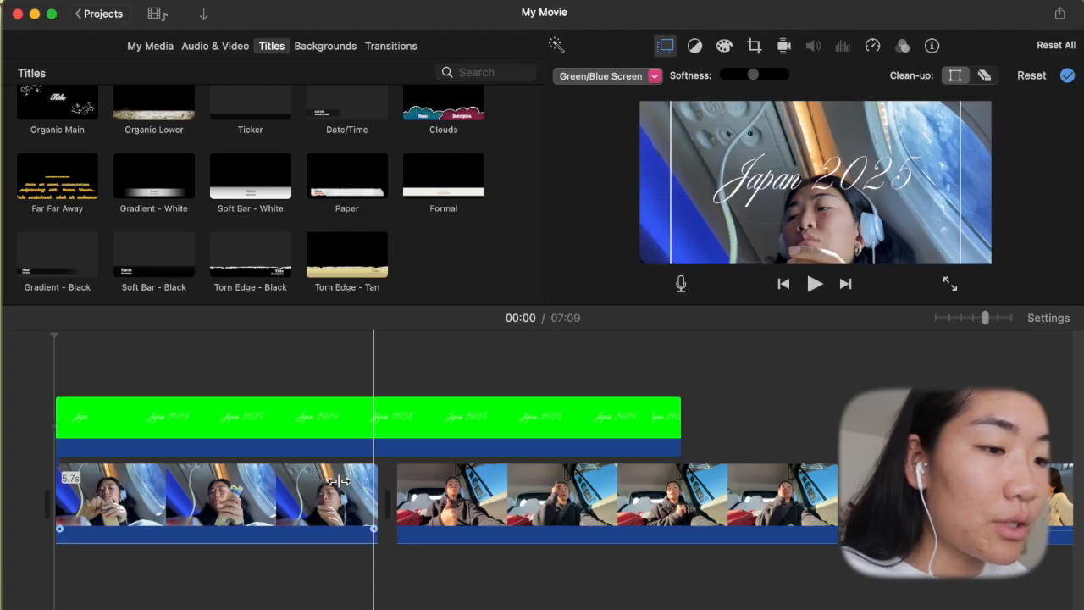
# - Shorten the first airplane clip by trimming its end
pyautogui.moveTo(357, 482); pyautogui.dragTo(303, 482)
# - Try splitting the "Japan 2025" title clip at about 10 seconds, near its end
pyautogui.click(650, 420)
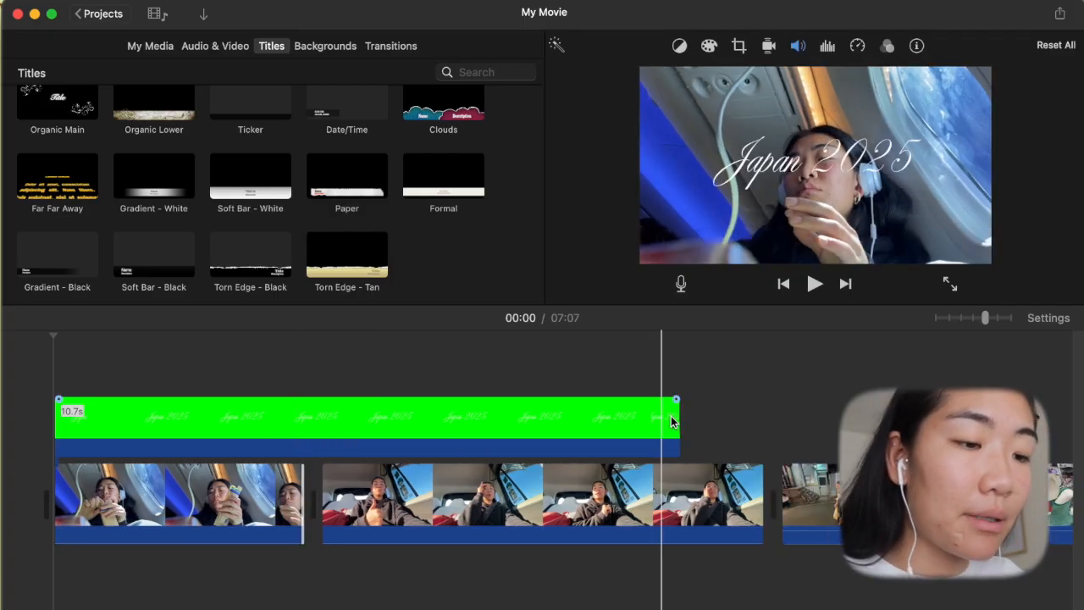
pyautogui.click(650, 416)
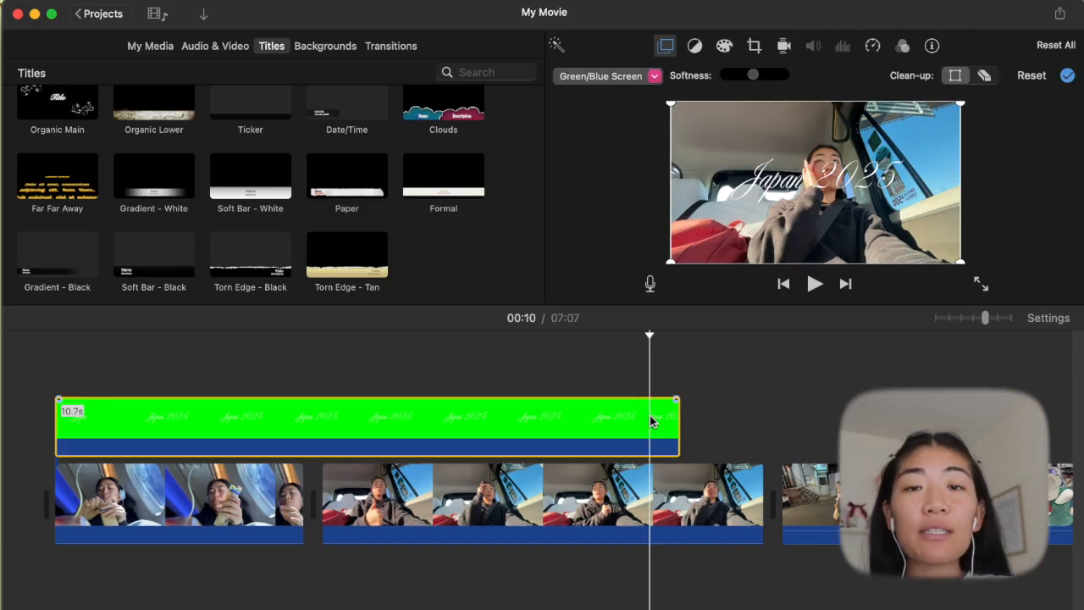
pyautogui.press('super+b')
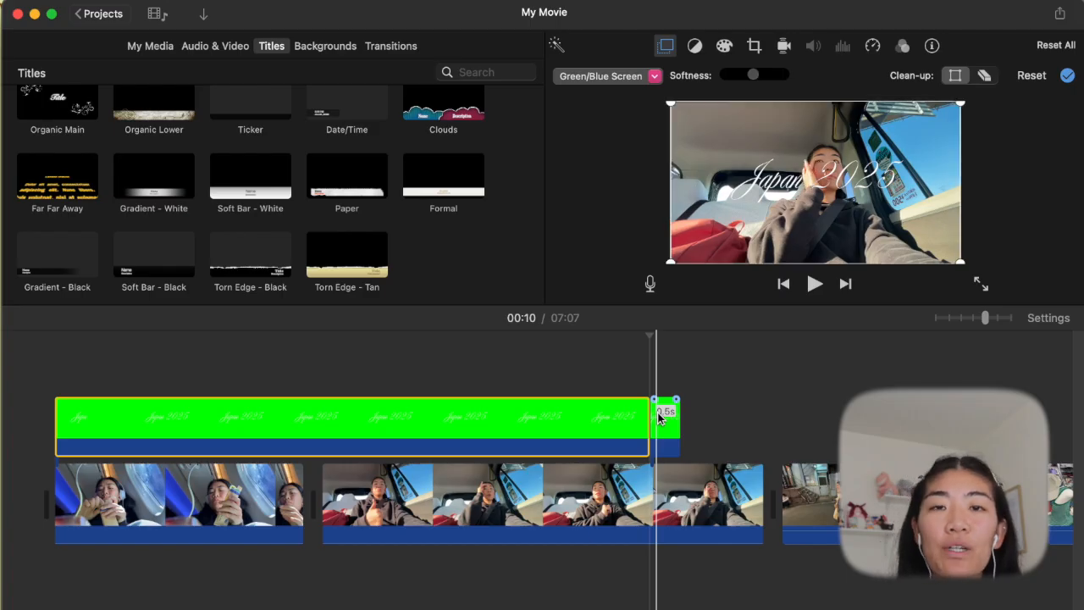
pyautogui.press('super+z')
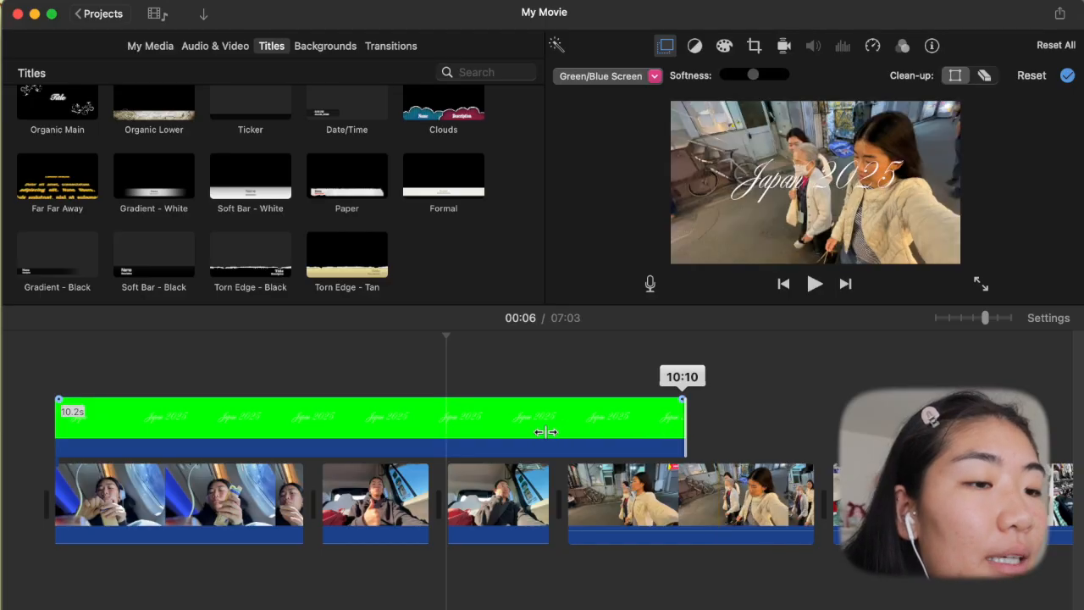
# - Trim the end of the "Japan 2025" title clip to about 8.1 s, aligned with the end of the second car clip
pyautogui.moveTo(546, 432); pyautogui.dragTo(549, 434)
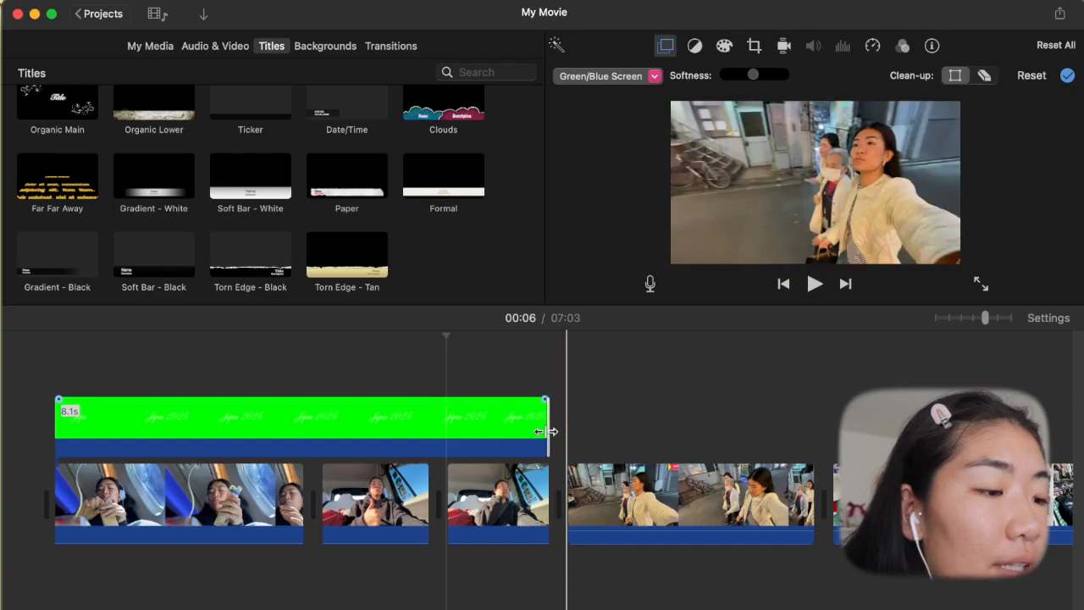
pyautogui.click(348, 500)
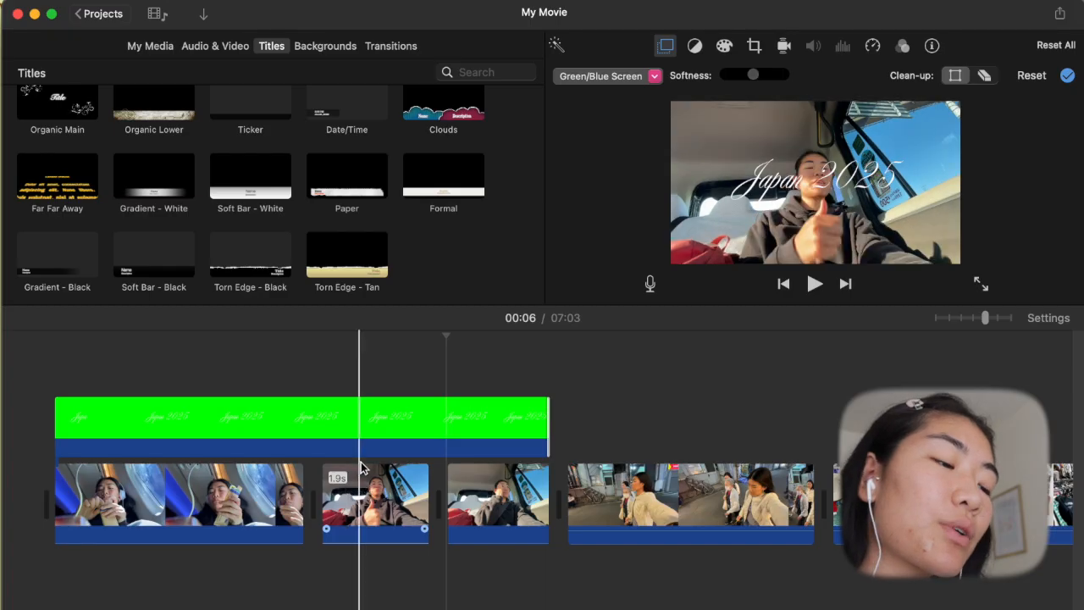
pyautogui.click(377, 471)
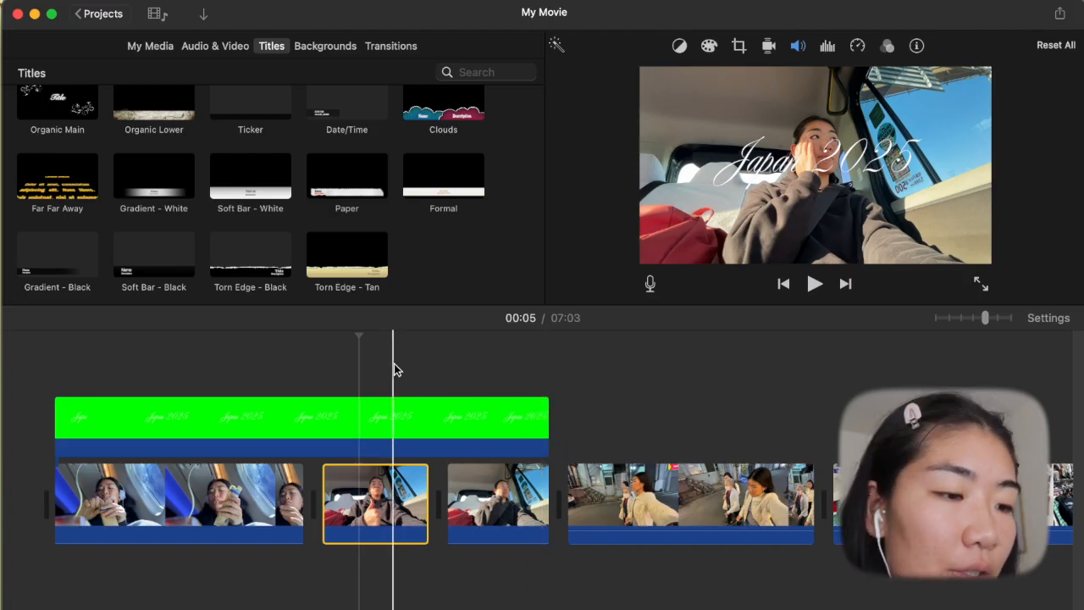
# - Try placing the street-walking clip as a cutaway above the car clips beside the title, and undo the move
pyautogui.click(648, 501)
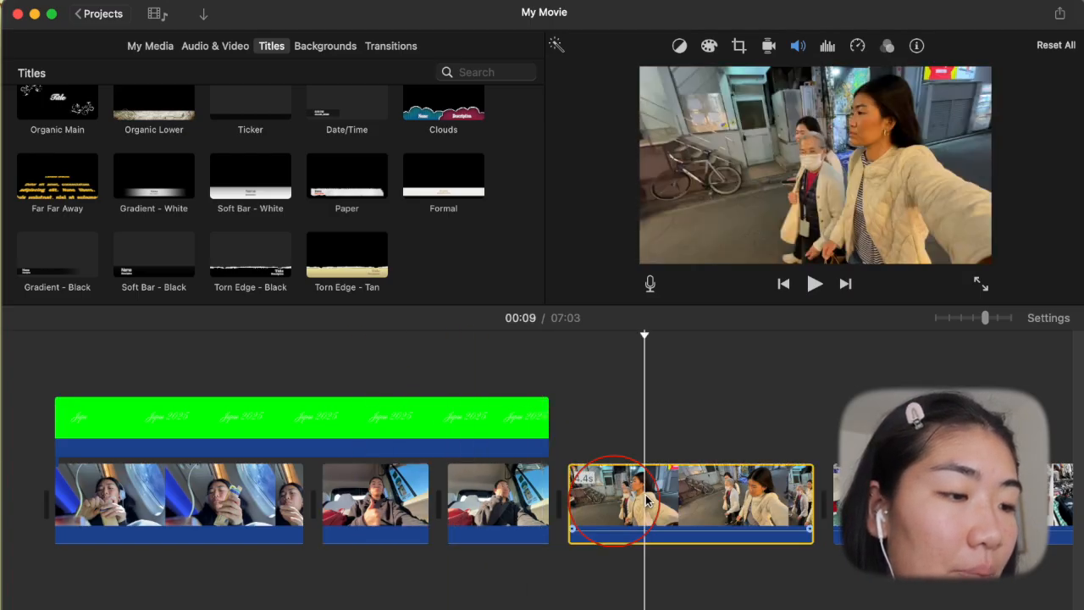
pyautogui.moveTo(648, 501); pyautogui.dragTo(388, 382)
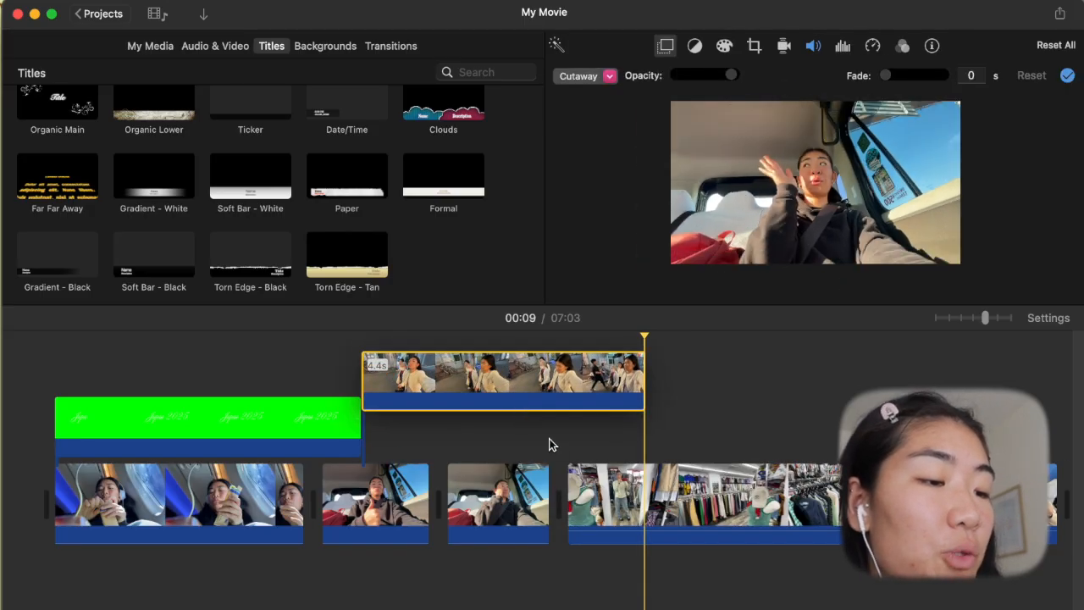
pyautogui.press('super+z')
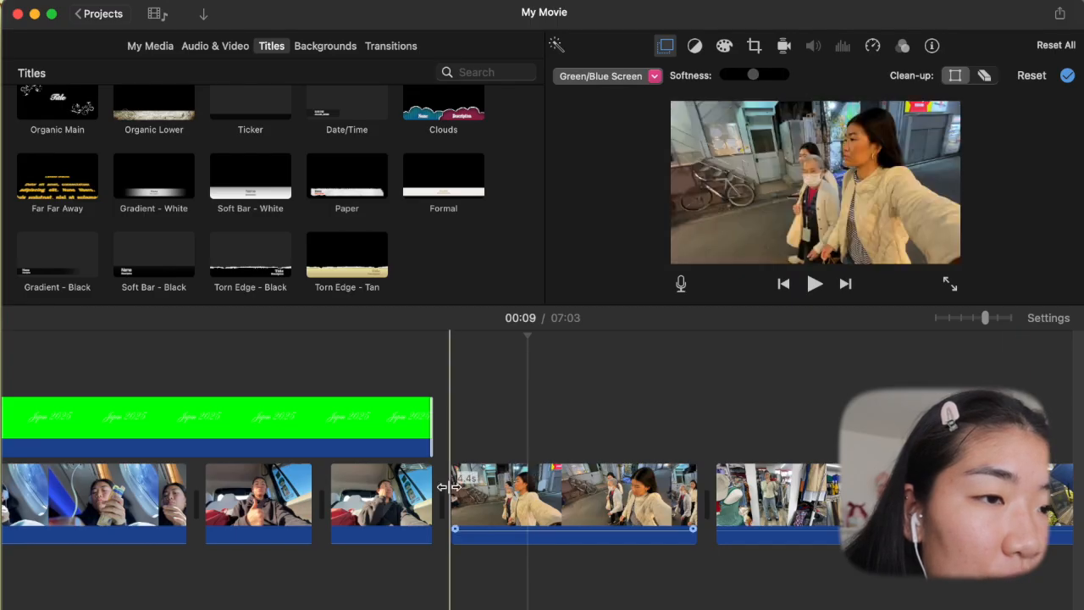
# - Add a Circle Close transition between the second car clip and the street-walking clip
pyautogui.click(1049, 321)
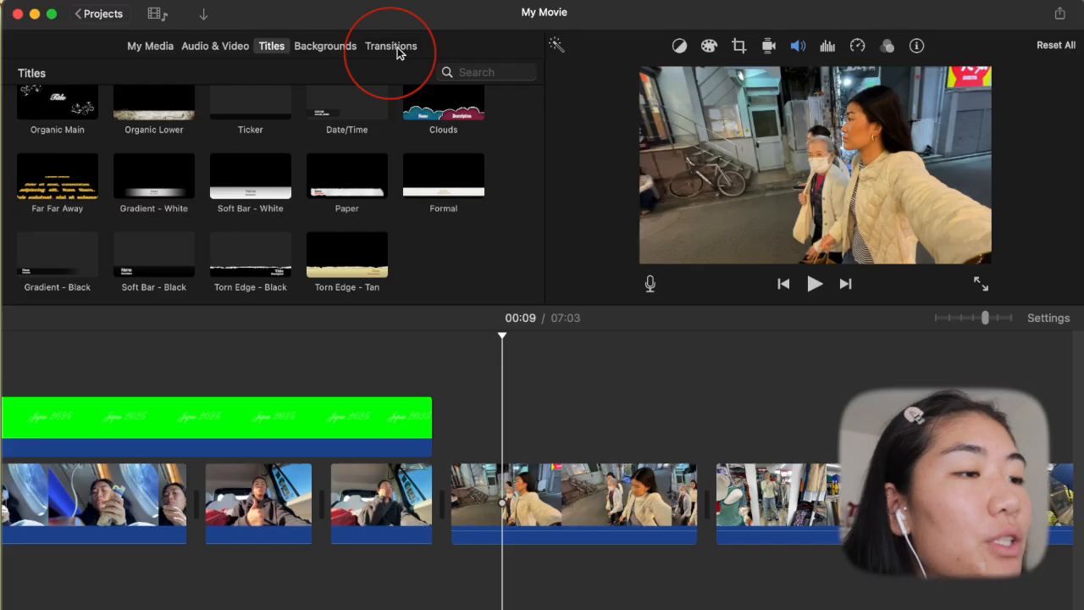
pyautogui.click(399, 49)
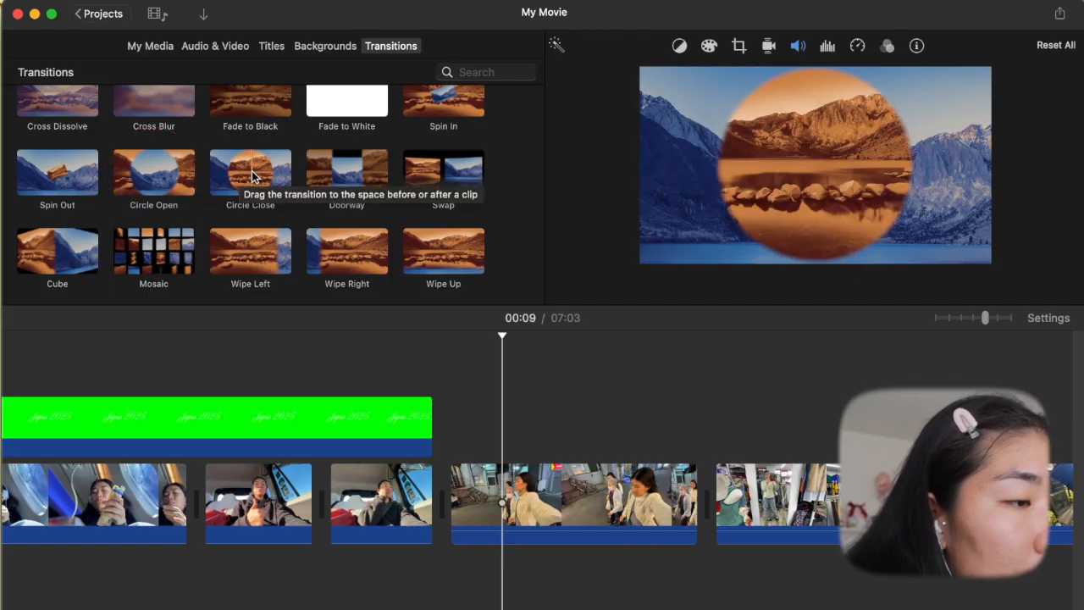
pyautogui.moveTo(238, 173); pyautogui.dragTo(402, 428)
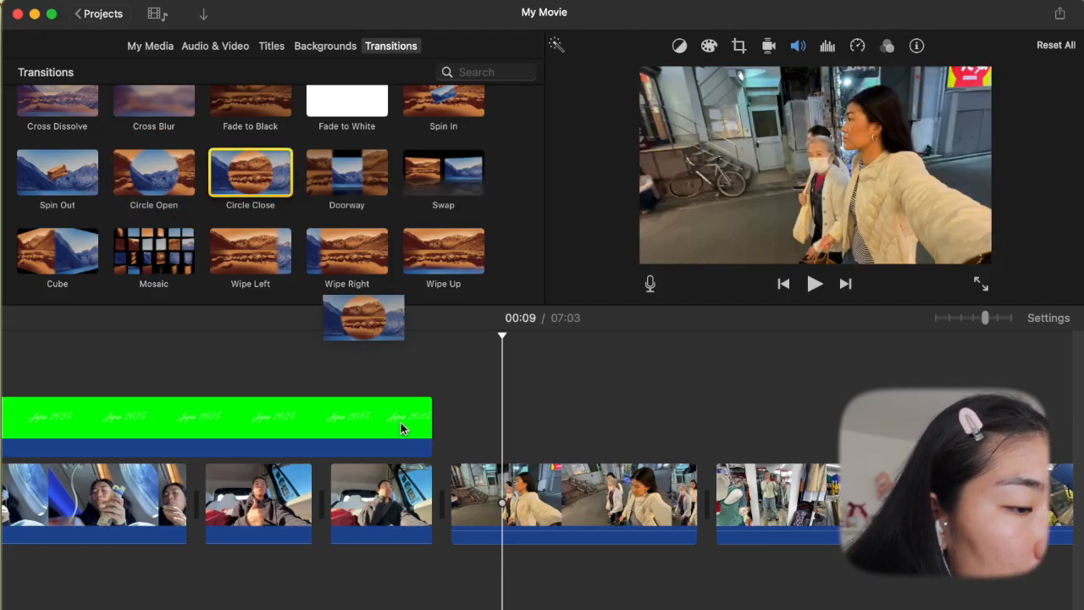
pyautogui.moveTo(414, 500); pyautogui.dragTo(408, 504)
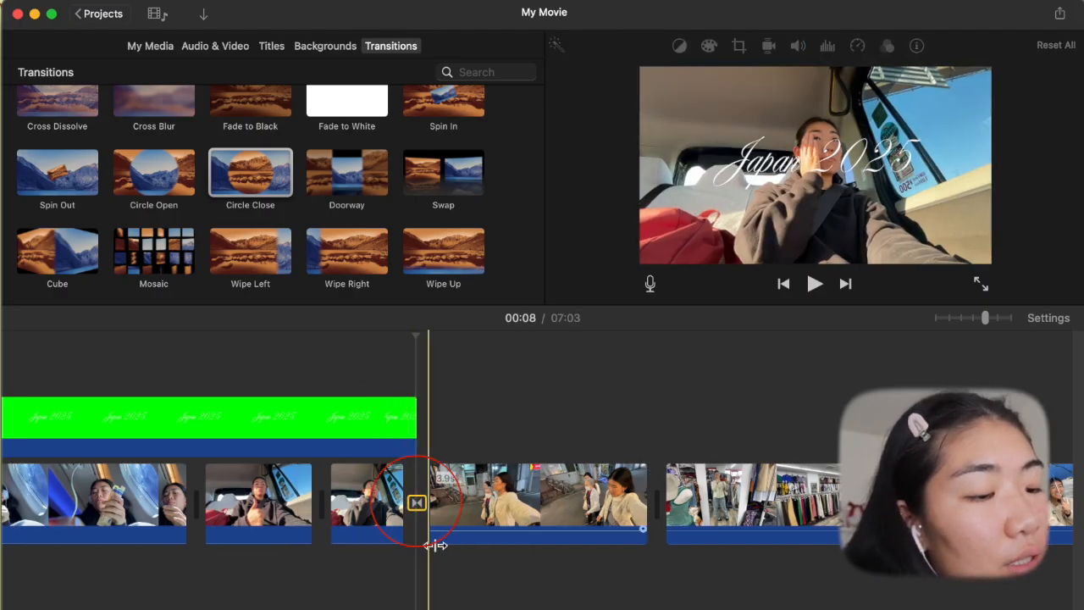
# - Apply a 1.0 s duration to the Circle Close transition after the second car clip
pyautogui.click(414, 505)
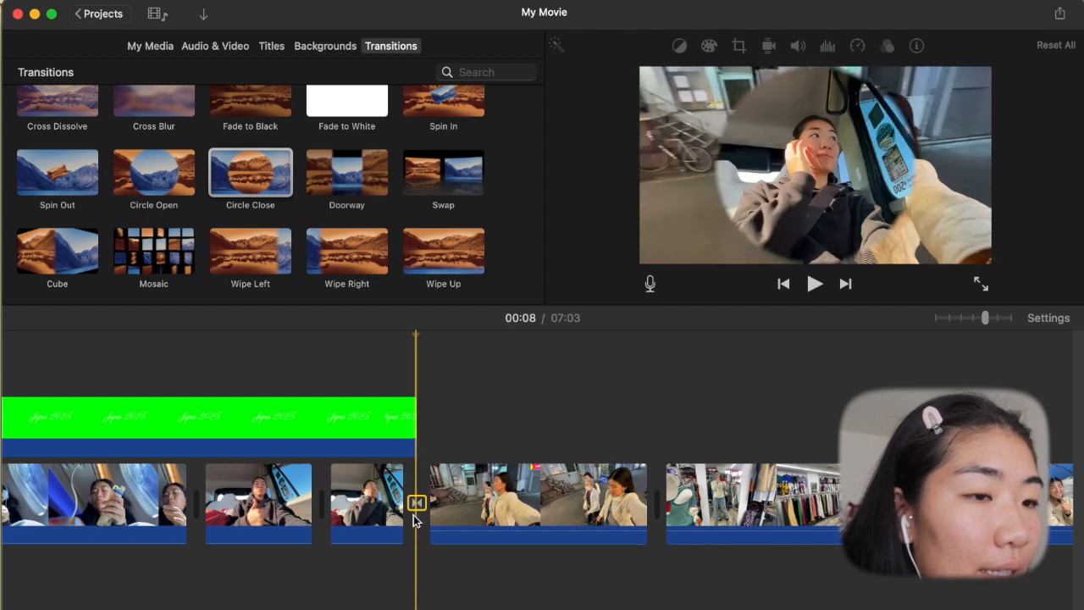
pyautogui.doubleClick(416, 502)
pyautogui.click(447, 377)
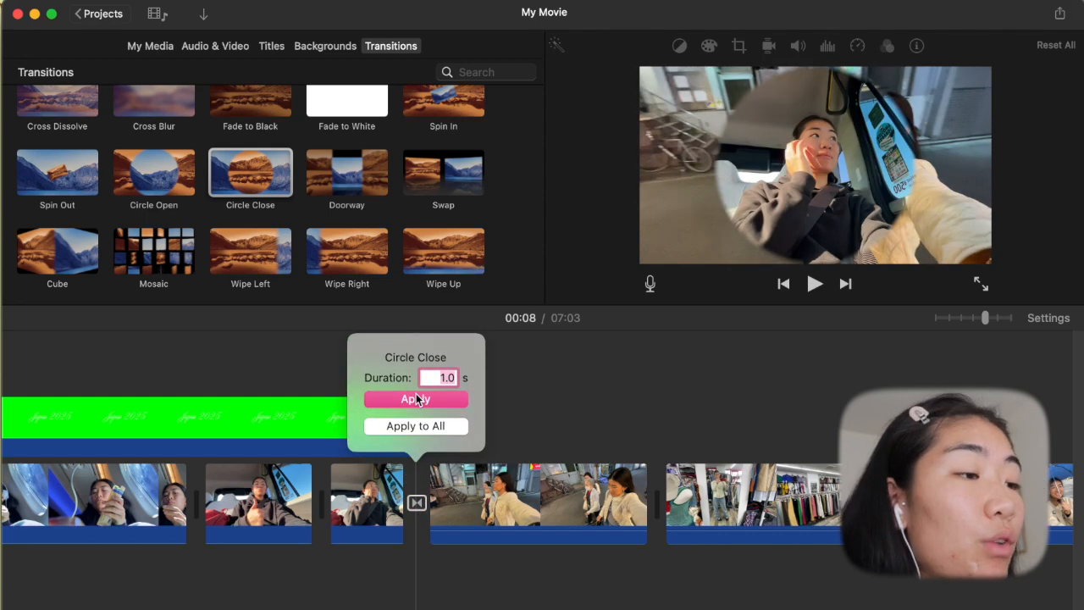
pyautogui.click(416, 399)
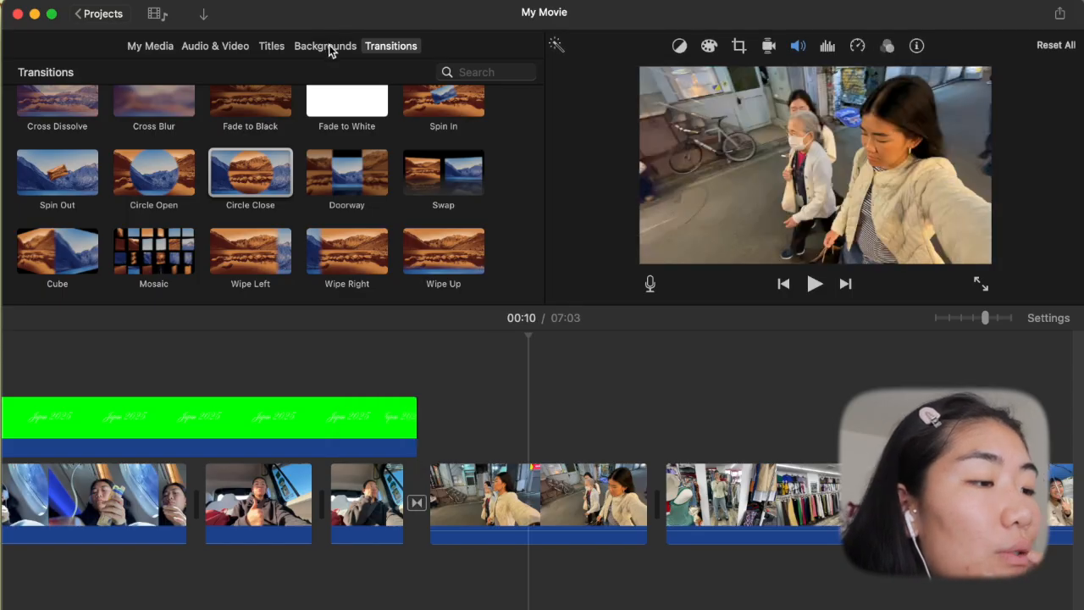
# - Insert a Black background after the Circle Close transition, split it, and delete its second part of about 2.1 s
pyautogui.click(328, 50)
pyautogui.moveTo(348, 137); pyautogui.dragTo(426, 508)
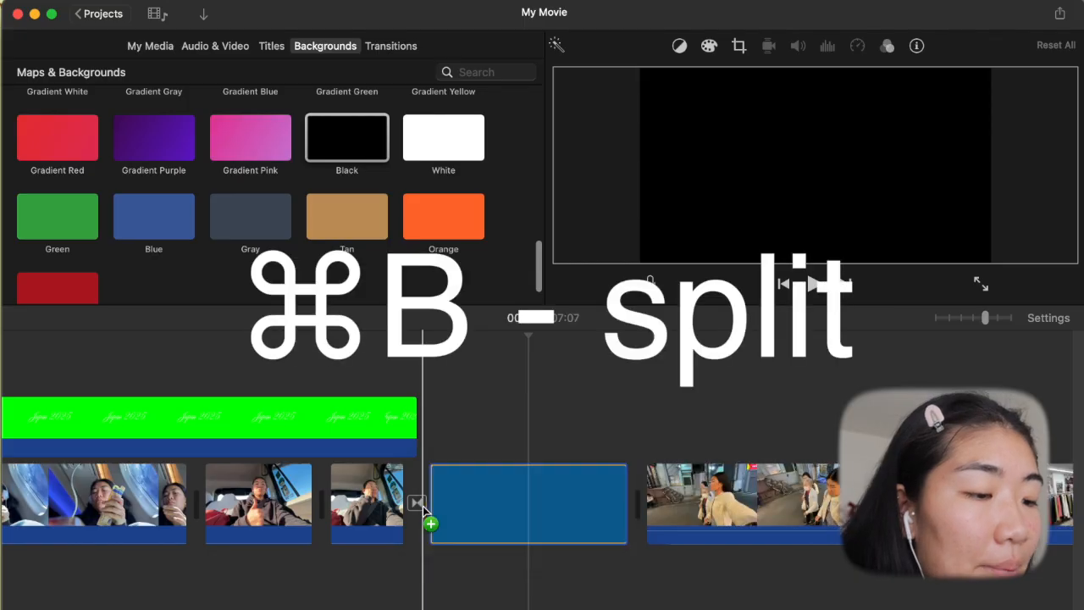
pyautogui.press('super+b')
pyautogui.click(569, 487)
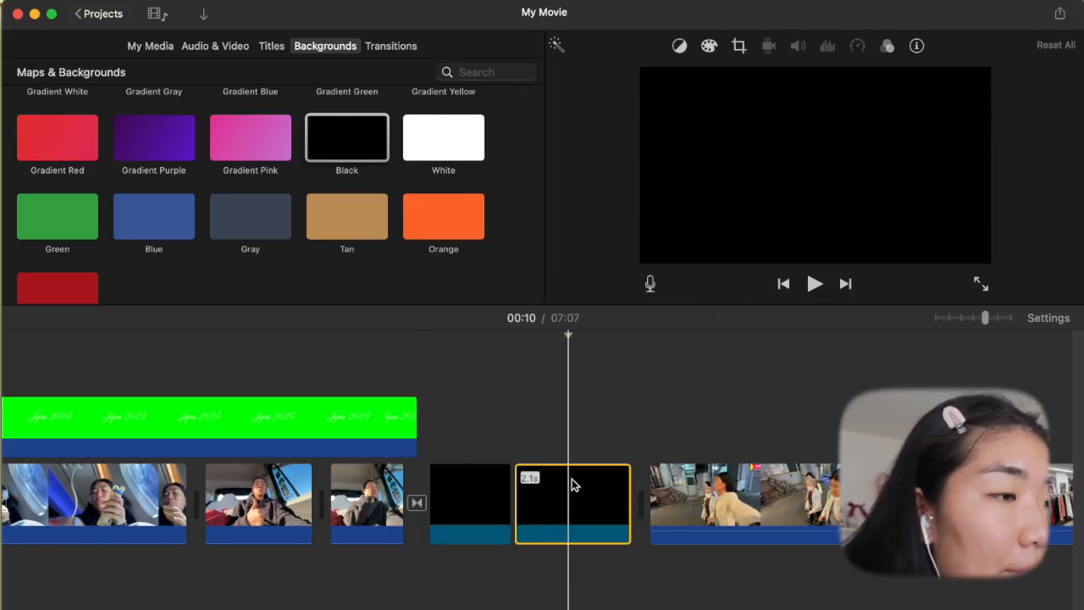
pyautogui.press('Delete')
# - Add a Circle Close transition between the black clip and the street-walking clip, and replace it with Circle Open
pyautogui.click(390, 46)
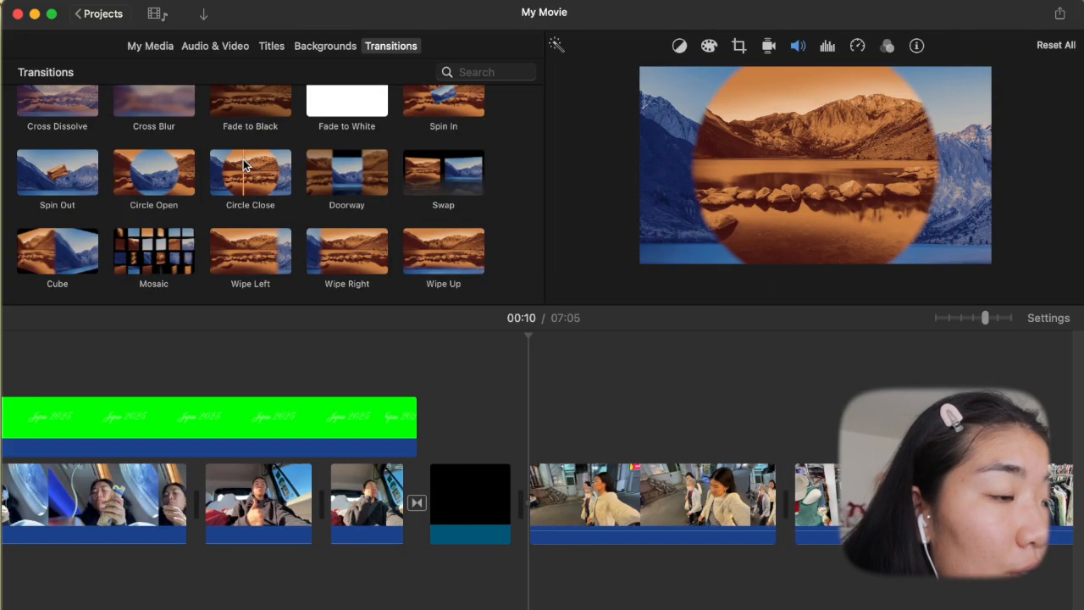
pyautogui.click(235, 169)
pyautogui.moveTo(498, 511); pyautogui.dragTo(497, 511)
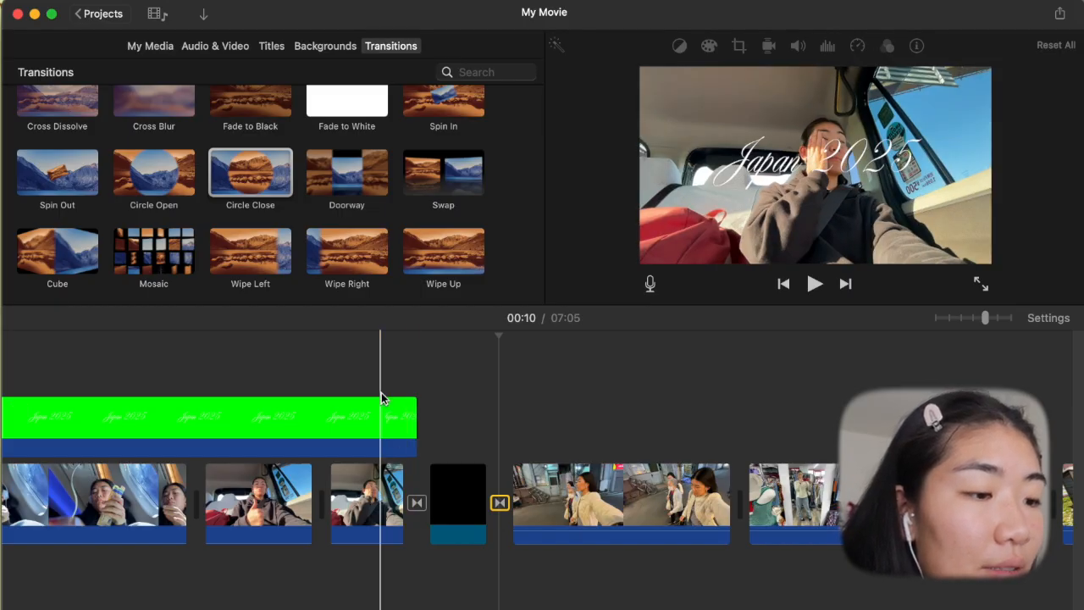
pyautogui.moveTo(153, 172); pyautogui.dragTo(500, 510)
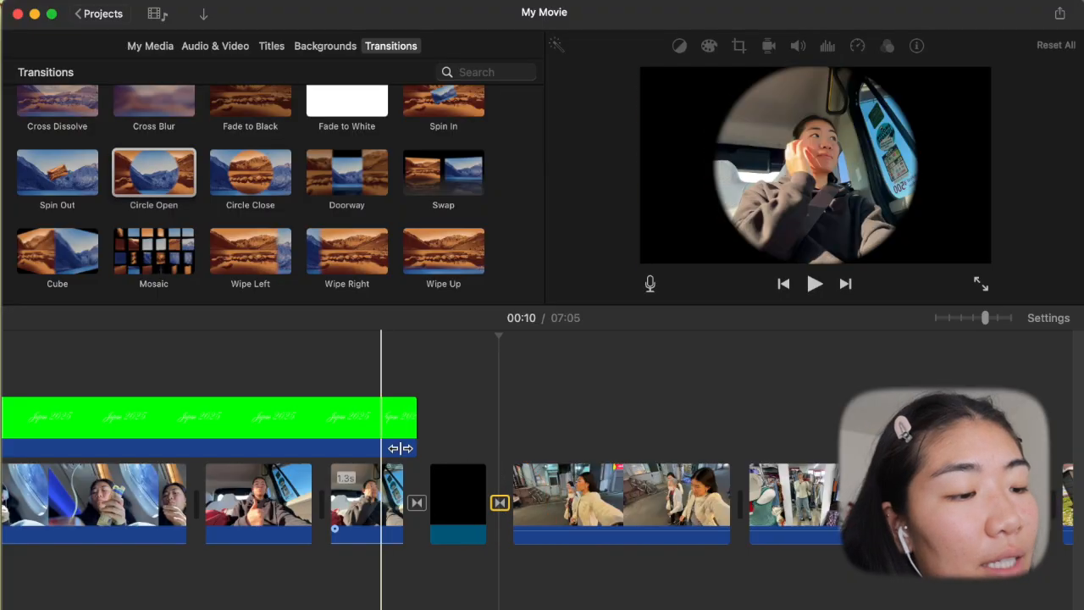
# - Play back the circle transitions around the black clip and try pulling in the end of the "Japan 2025" title slightly
pyautogui.press('space')
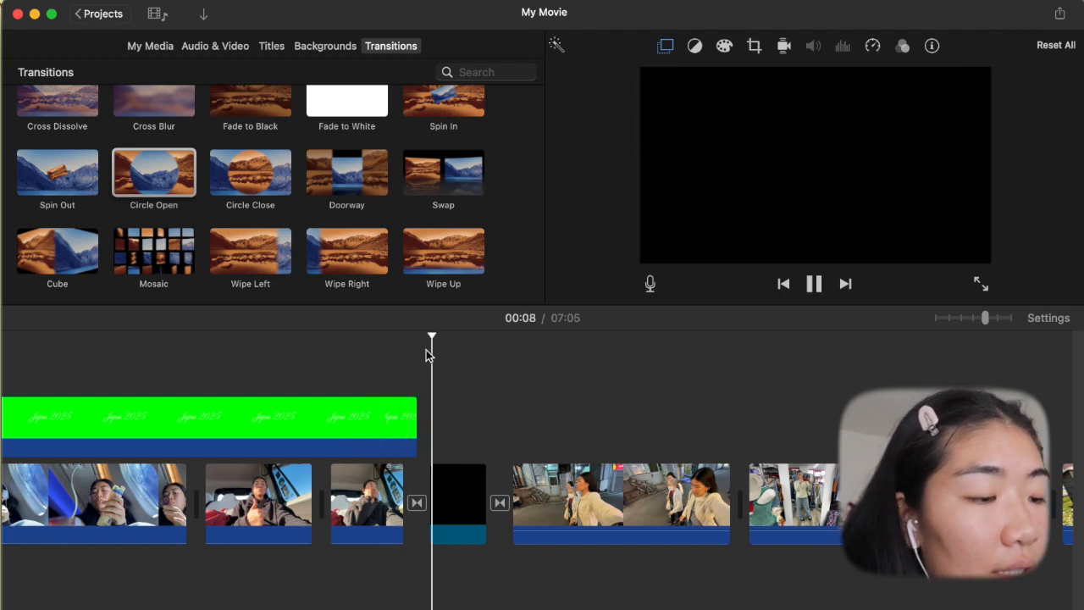
pyautogui.press('space')
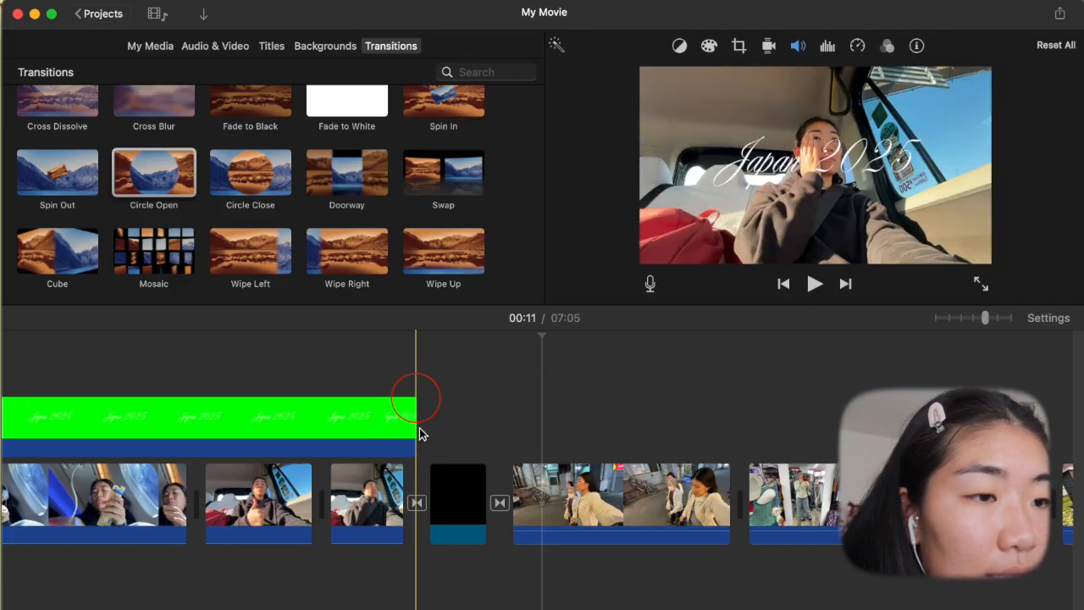
pyautogui.moveTo(412, 400); pyautogui.dragTo(397, 399)
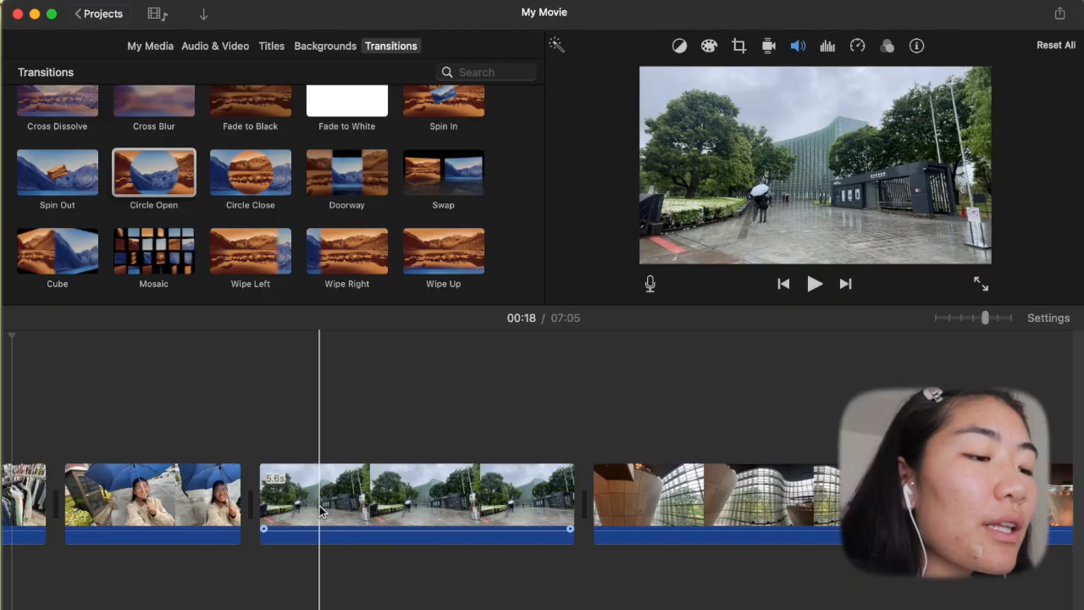
# - Place the blue-umbrella selfie clip as an overlay above the start of the rainy building-exterior clip
pyautogui.hscroll(-3, 320, 506)
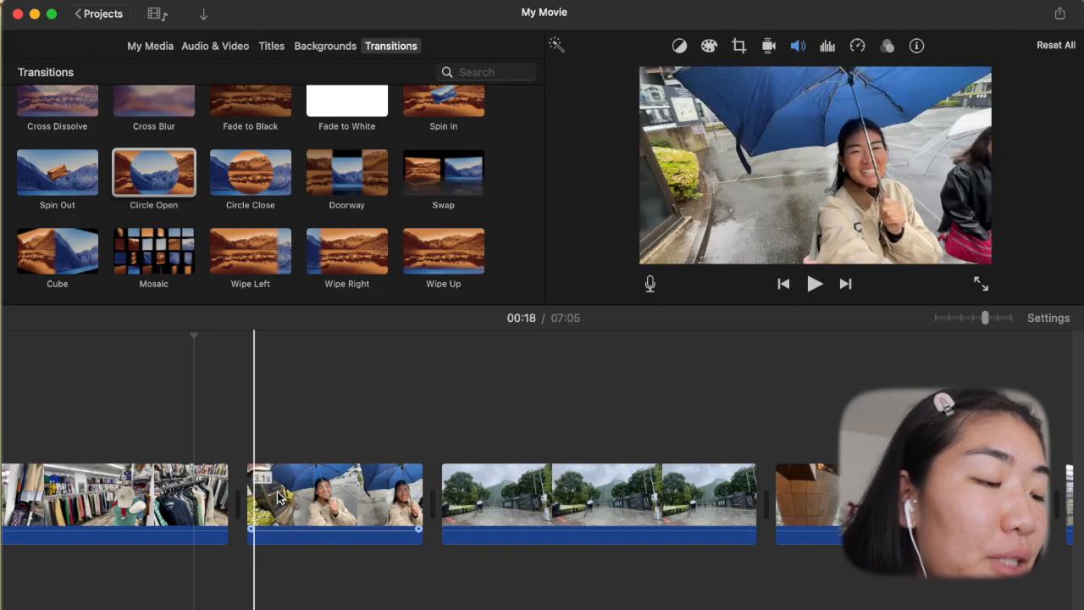
pyautogui.hscroll(-3, 280, 496)
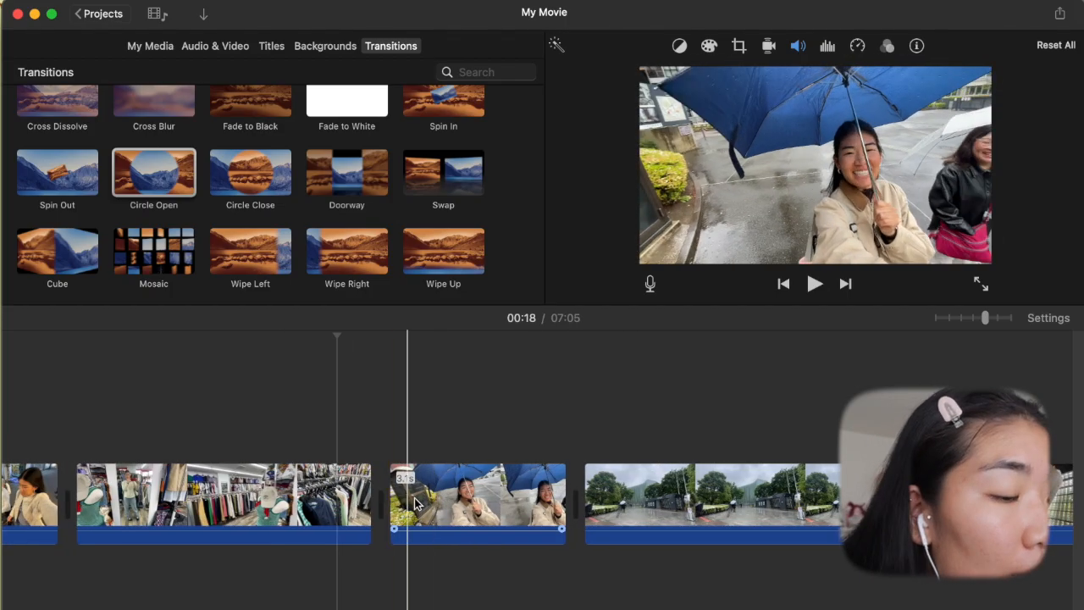
pyautogui.moveTo(417, 466); pyautogui.dragTo(424, 394)
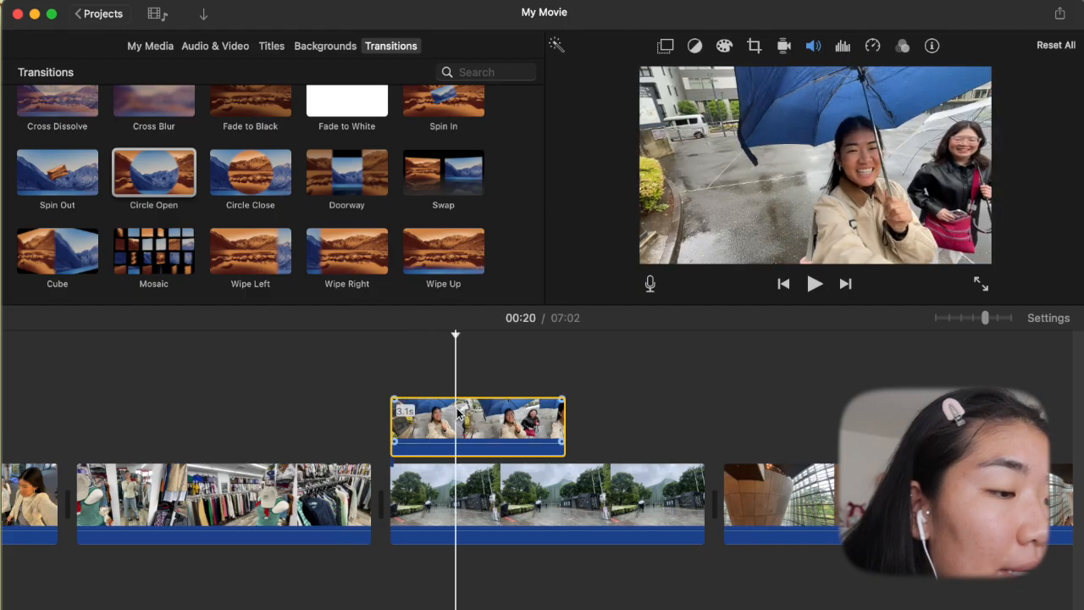
pyautogui.click(462, 338)
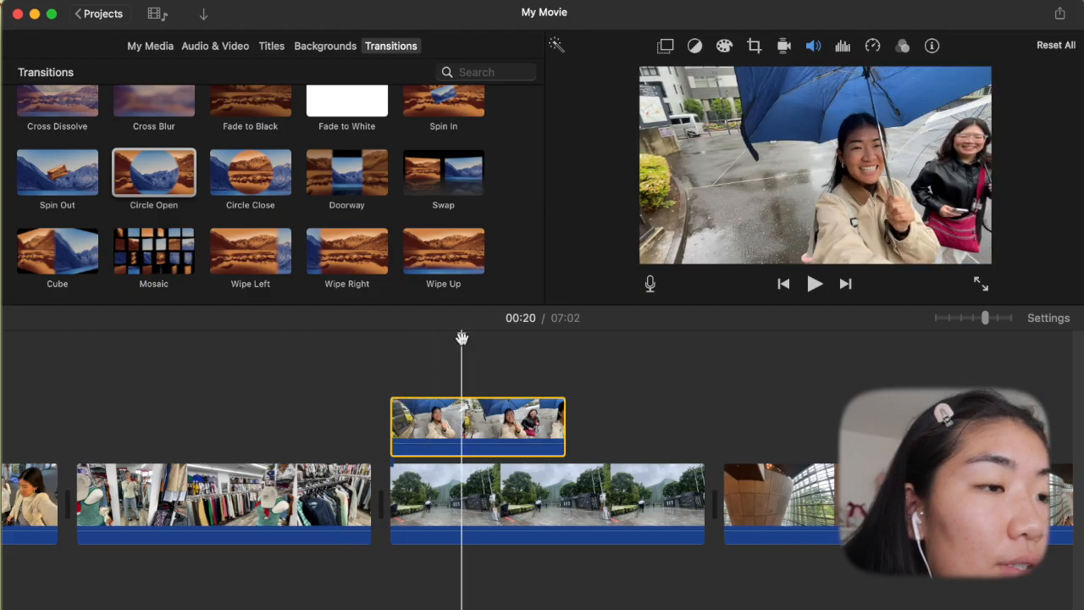
# - Change the umbrella overlay from Cutaway to Picture in Picture and size it as a large centred inset over the building view
pyautogui.click(666, 46)
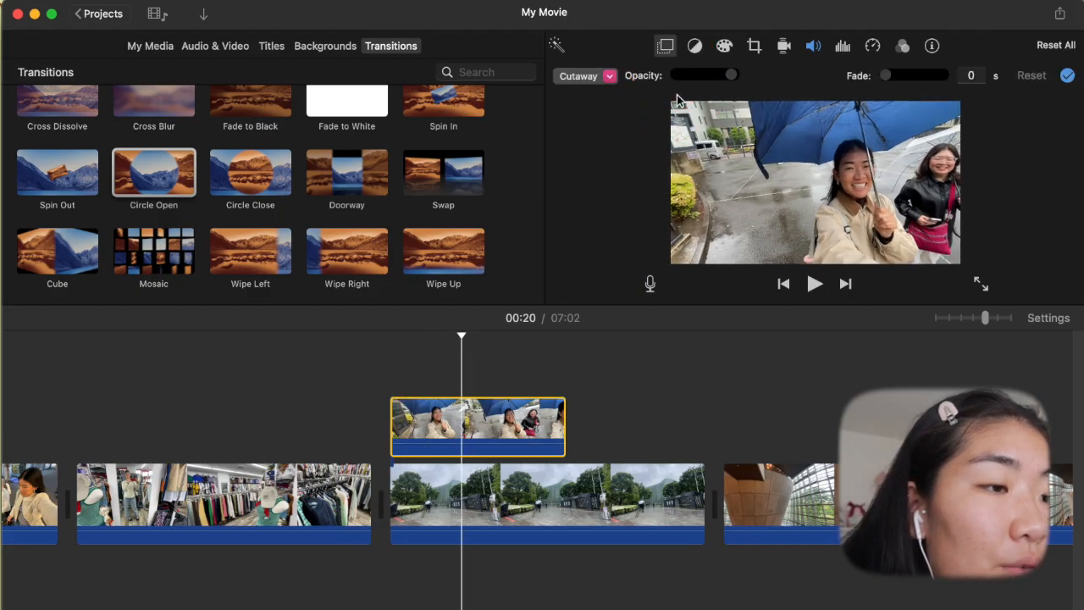
pyautogui.click(607, 74)
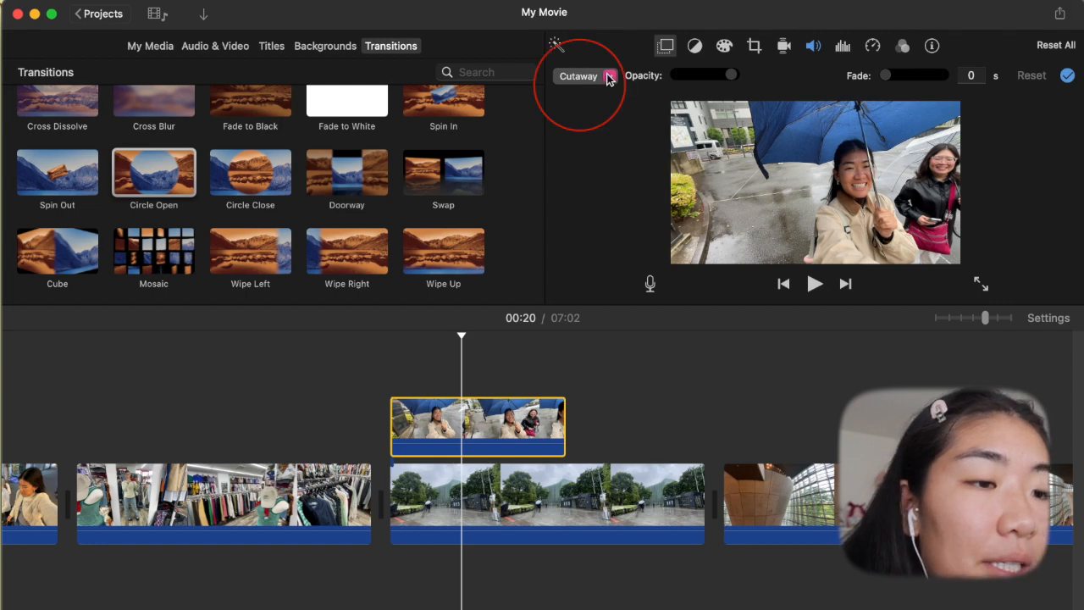
pyautogui.click(782, 190)
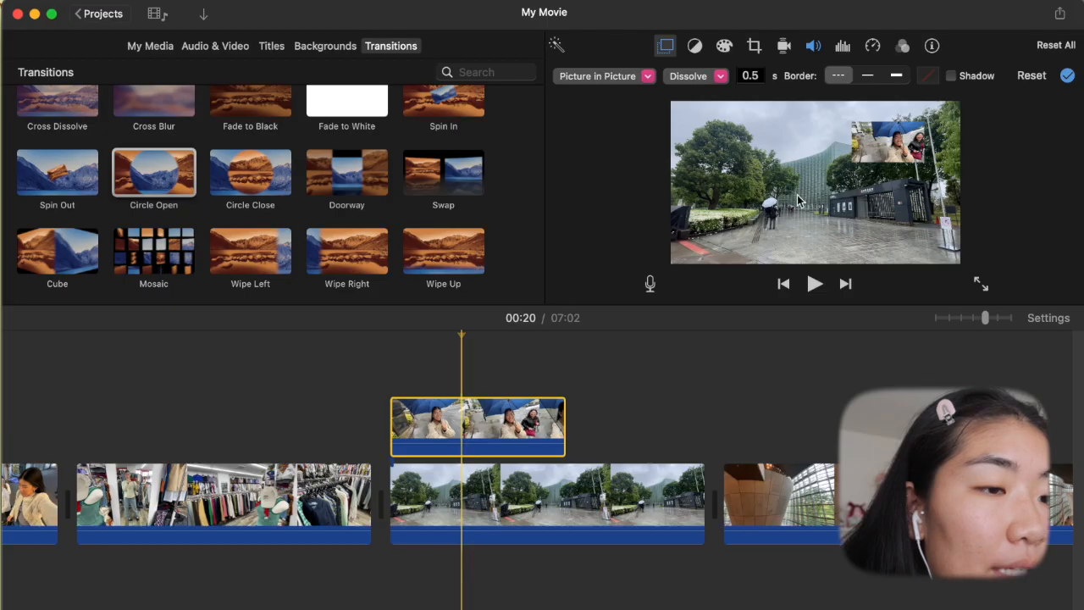
pyautogui.click(802, 198)
pyautogui.moveTo(851, 163); pyautogui.dragTo(679, 259)
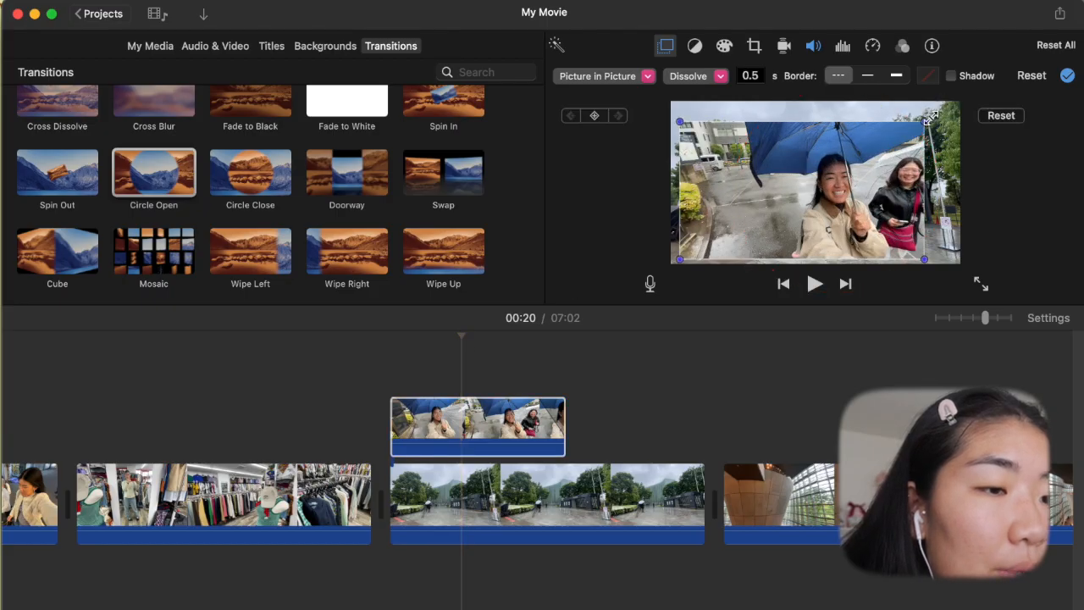
pyautogui.moveTo(931, 123)
pyautogui.mouseDown()
pyautogui.moveTo(940, 112)
pyautogui.moveTo(937, 121)
pyautogui.mouseUp()
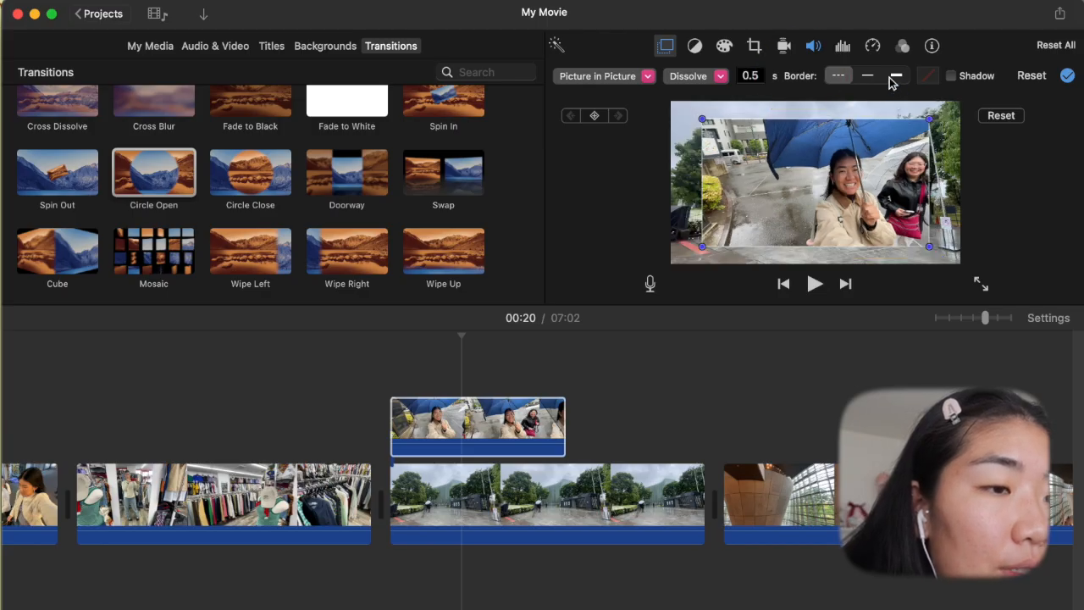
# - Try a thick black border on the picture-in-picture umbrella clip and open its colour choices
pyautogui.click(894, 77)
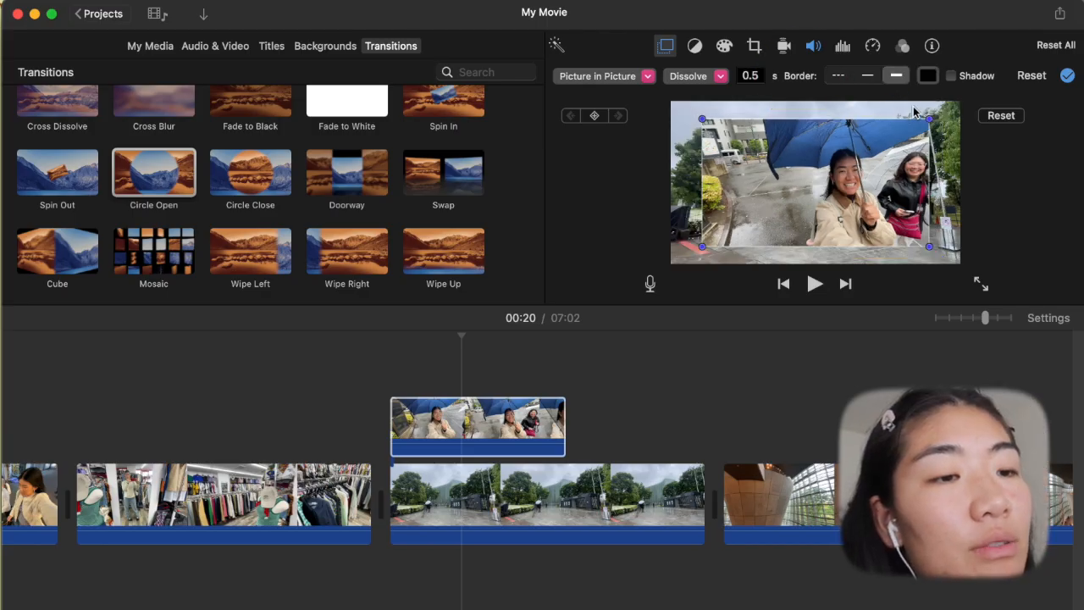
pyautogui.click(929, 76)
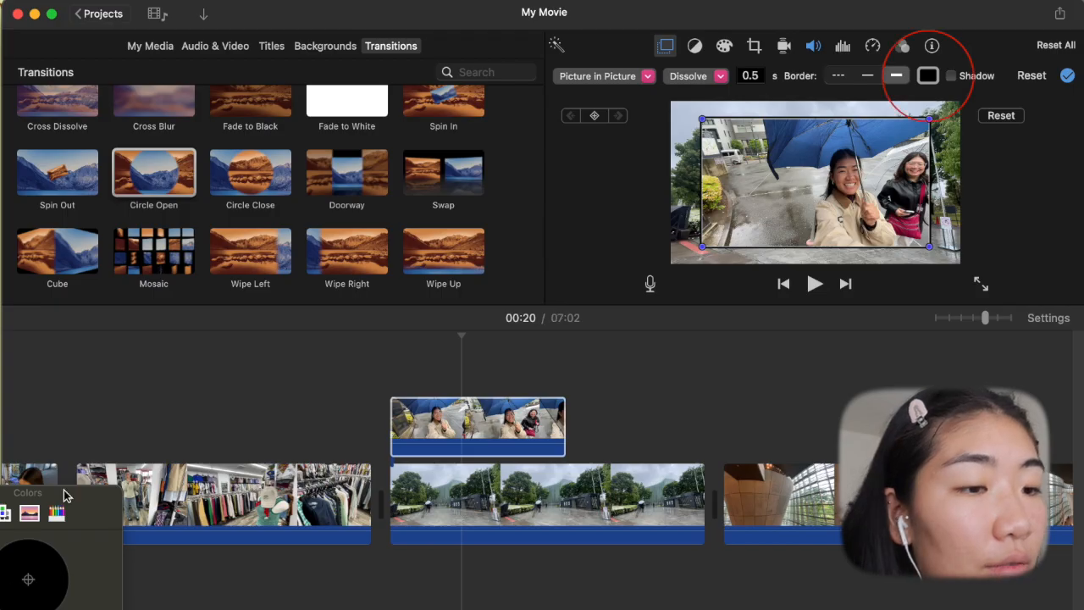
pyautogui.moveTo(62, 493); pyautogui.dragTo(689, 322)
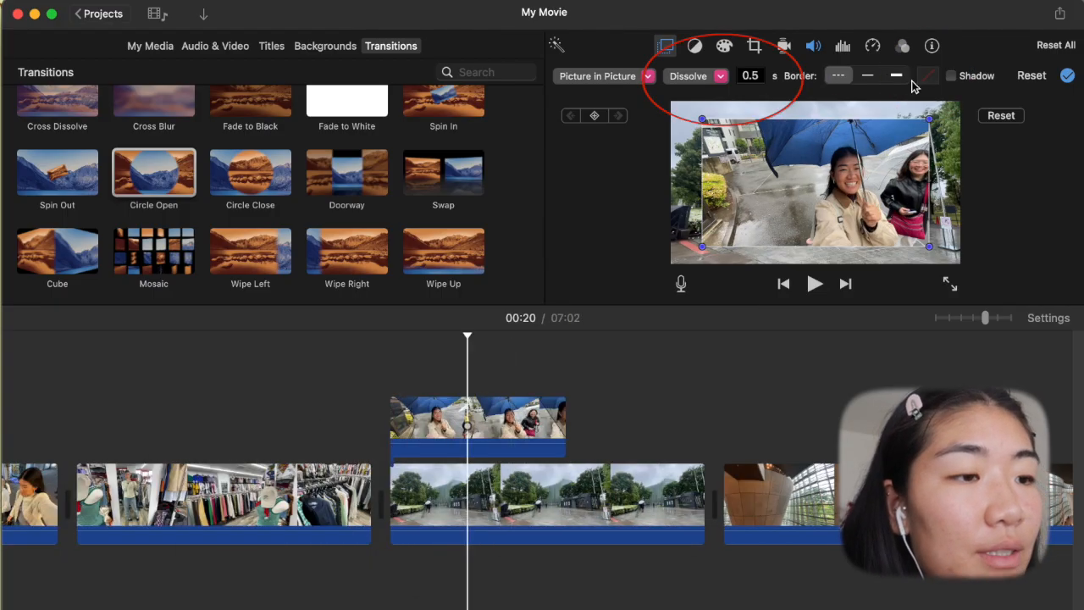
# - Try the Zoom and Swap styles on the umbrella overlay, return it to Dissolve, and set its duration to 0 s
pyautogui.click(721, 76)
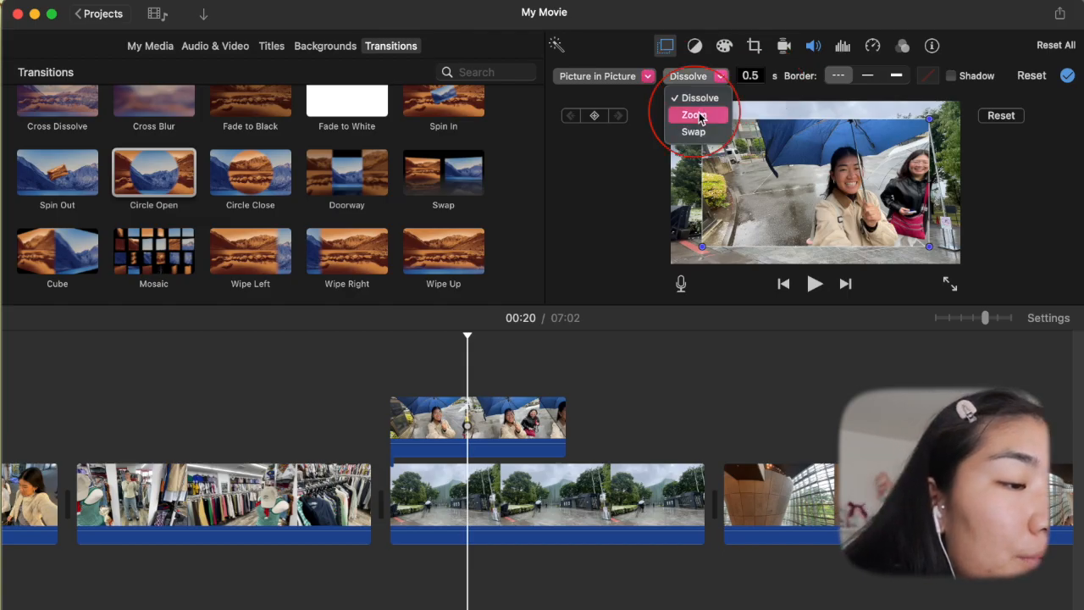
pyautogui.click(696, 116)
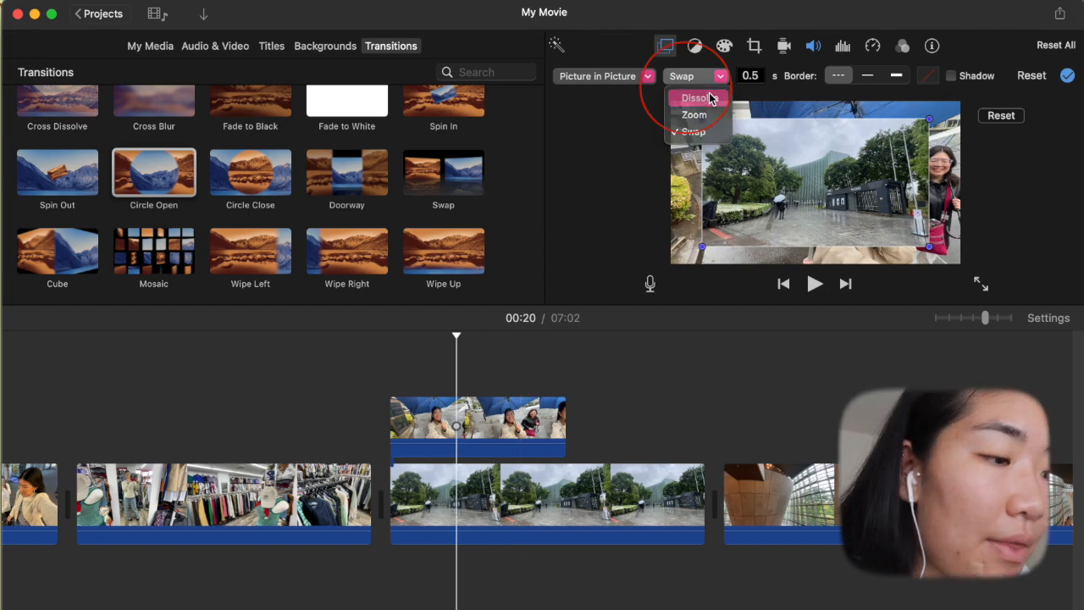
pyautogui.click(696, 161)
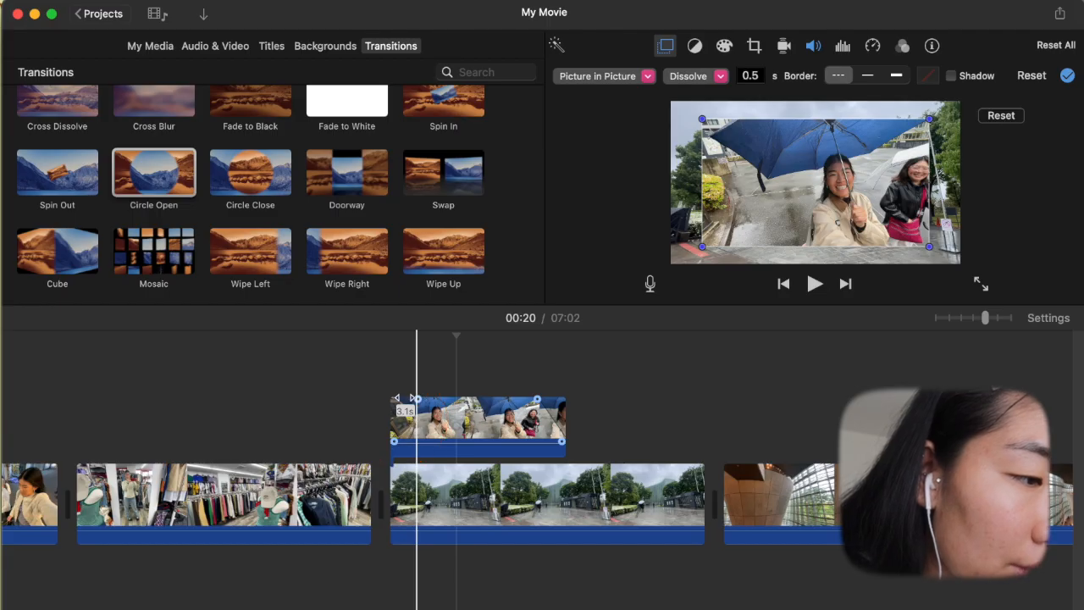
pyautogui.moveTo(359, 394)
pyautogui.mouseDown()
pyautogui.moveTo(387, 399)
pyautogui.moveTo(376, 399)
pyautogui.mouseUp()
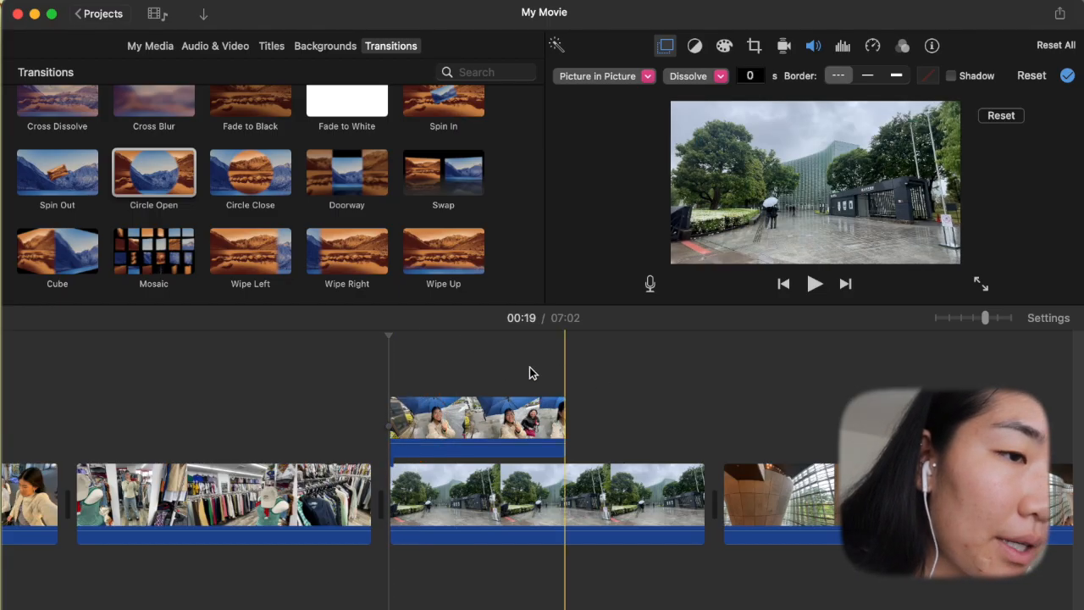
# - Split the building-exterior clip where the umbrella overlay ends, and delete the remainder
pyautogui.click(566, 501)
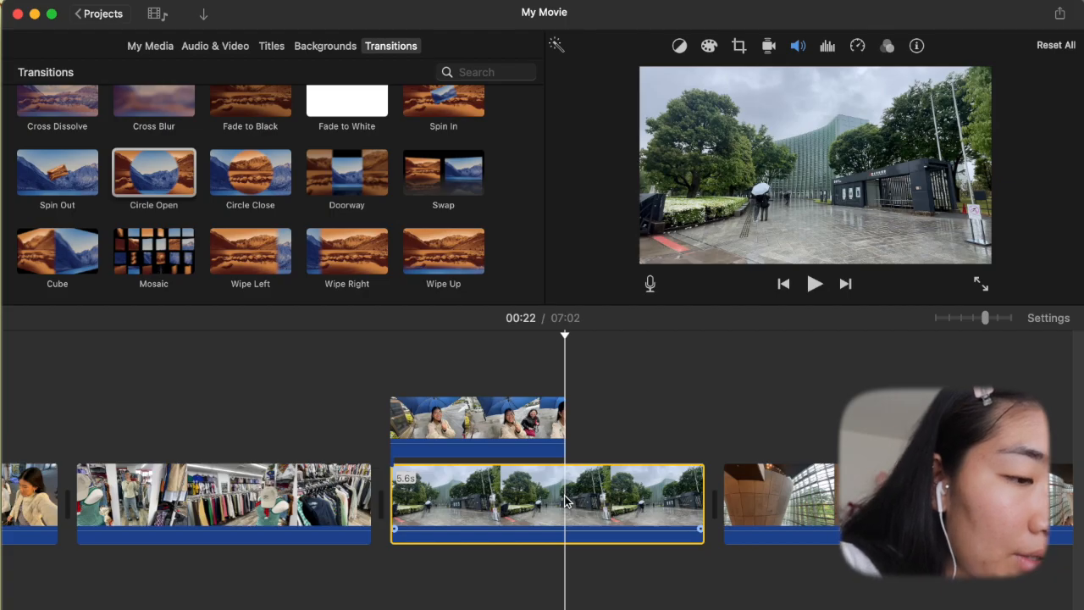
pyautogui.press('super+b')
pyautogui.click(631, 480)
pyautogui.press('Delete')
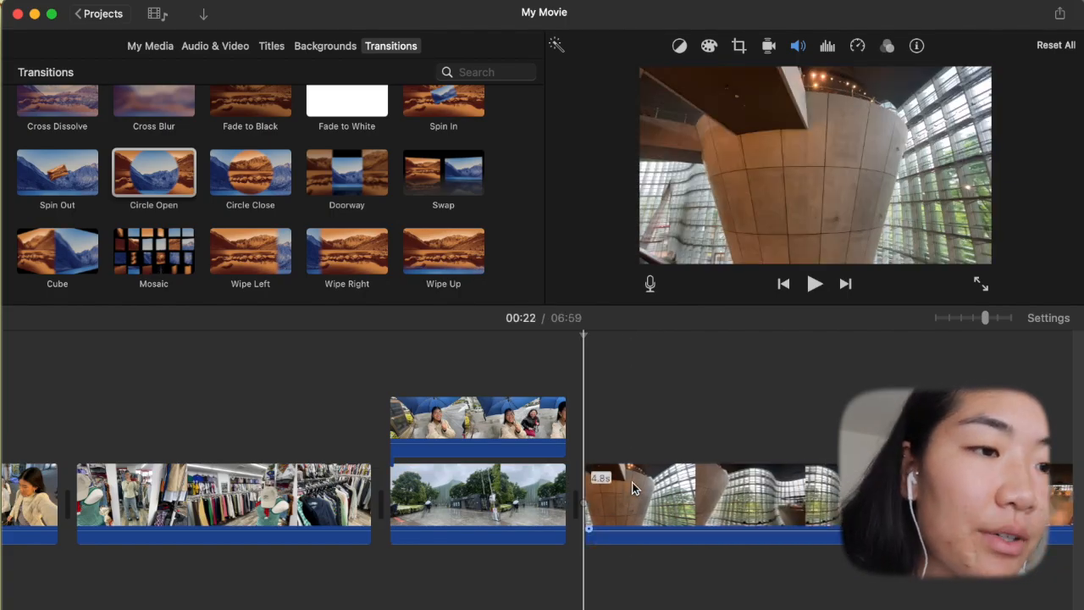
# - Place the 4.3 s gallery clip as an overlay aligned with the start of the glass-walled interior clip
pyautogui.click(503, 428)
pyautogui.click(395, 412)
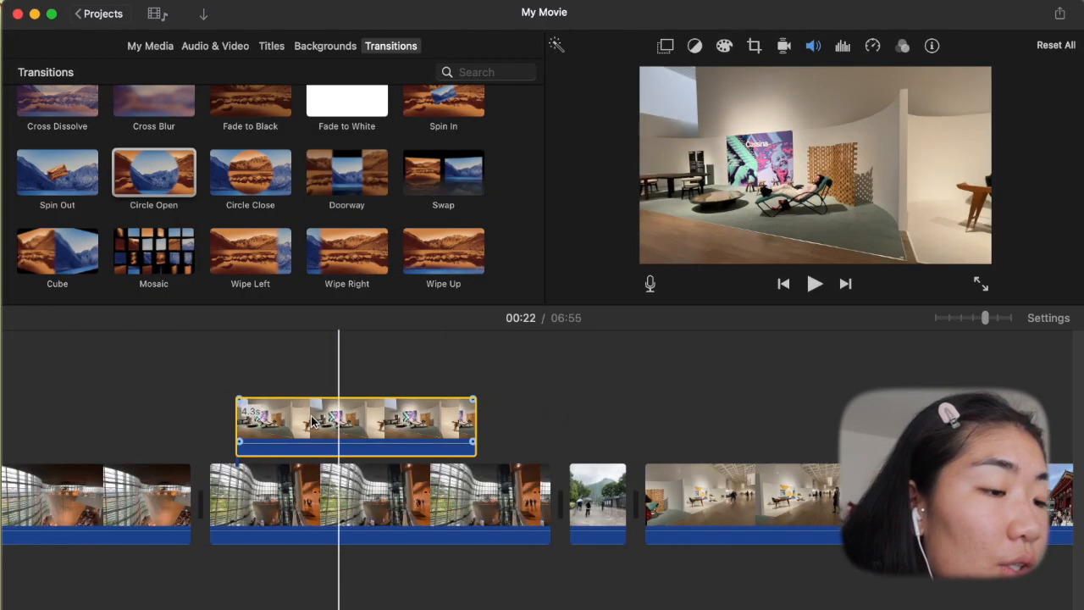
pyautogui.moveTo(314, 422); pyautogui.dragTo(289, 421)
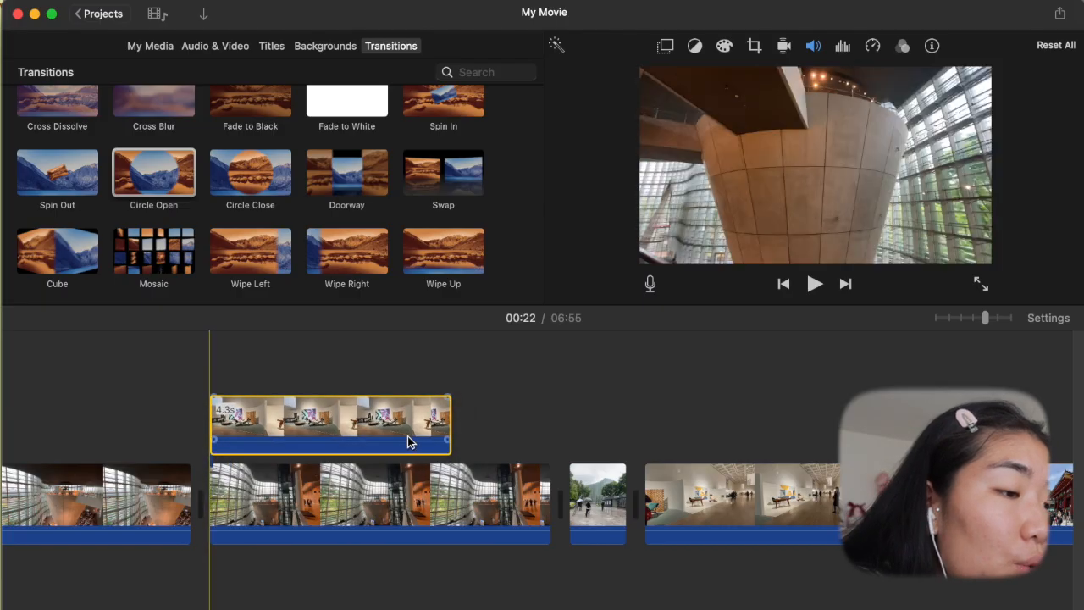
# - Trim the glass-walled interior clip's end to match the 4.3 s gallery overlay, and set the overlay to Split Screen
pyautogui.moveTo(450, 425); pyautogui.dragTo(520, 431)
pyautogui.moveTo(546, 495); pyautogui.dragTo(449, 496)
pyautogui.click(424, 424)
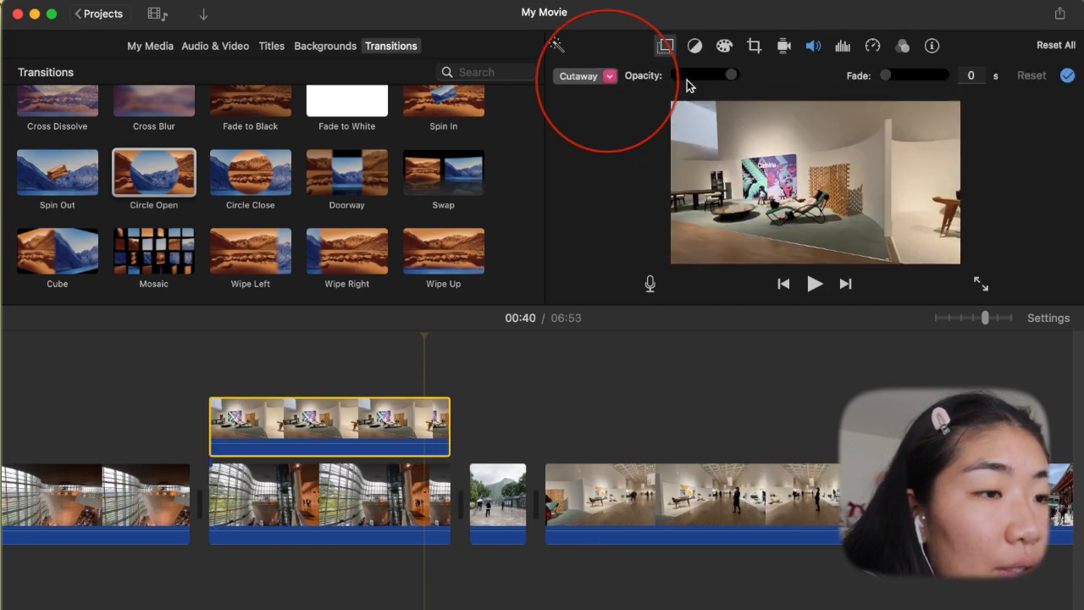
pyautogui.click(610, 78)
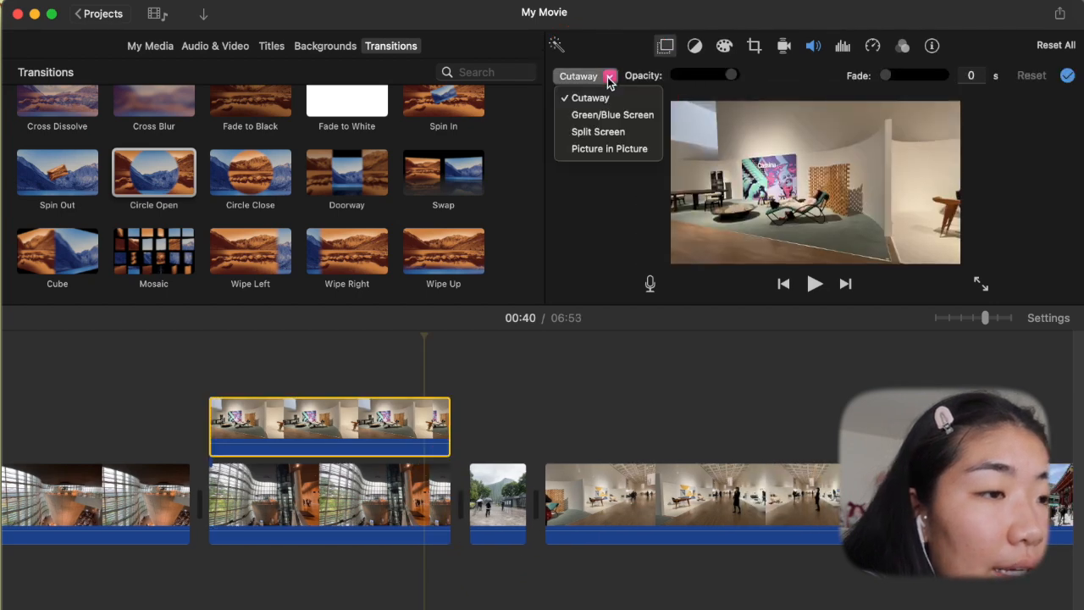
pyautogui.click(595, 133)
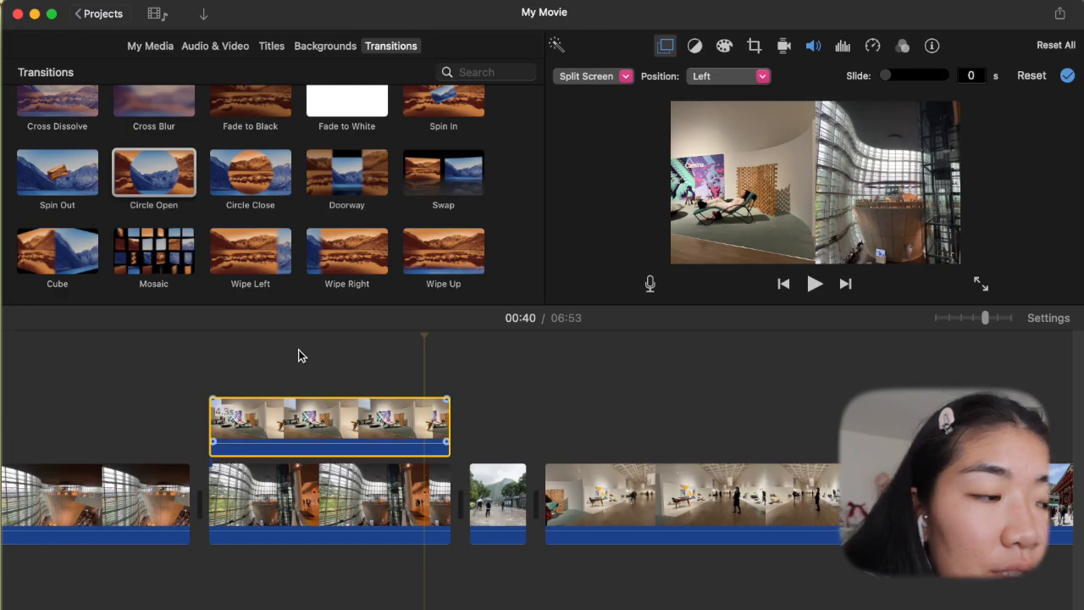
# - Add an Organic Main title above the split-screen clips, starting where the gallery overlay starts
pyautogui.click(205, 340)
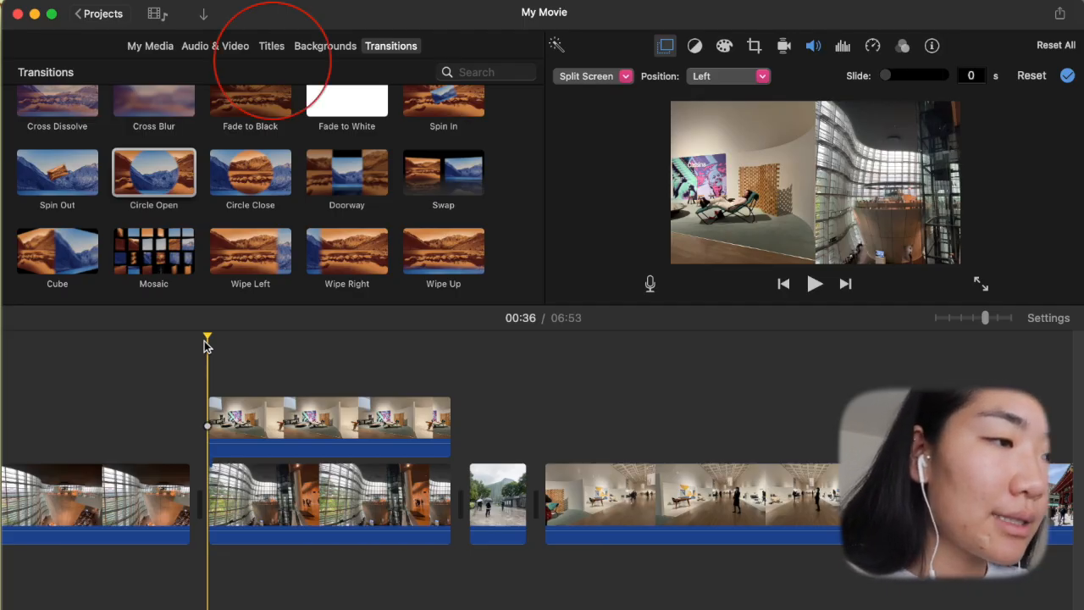
pyautogui.click(273, 46)
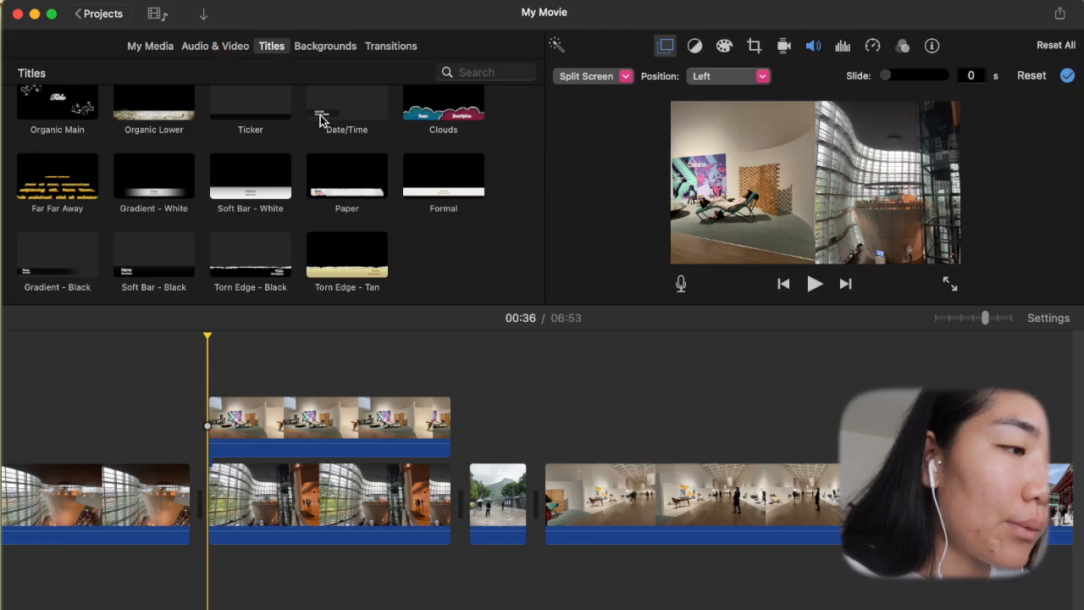
pyautogui.scroll(5, 318, 106)
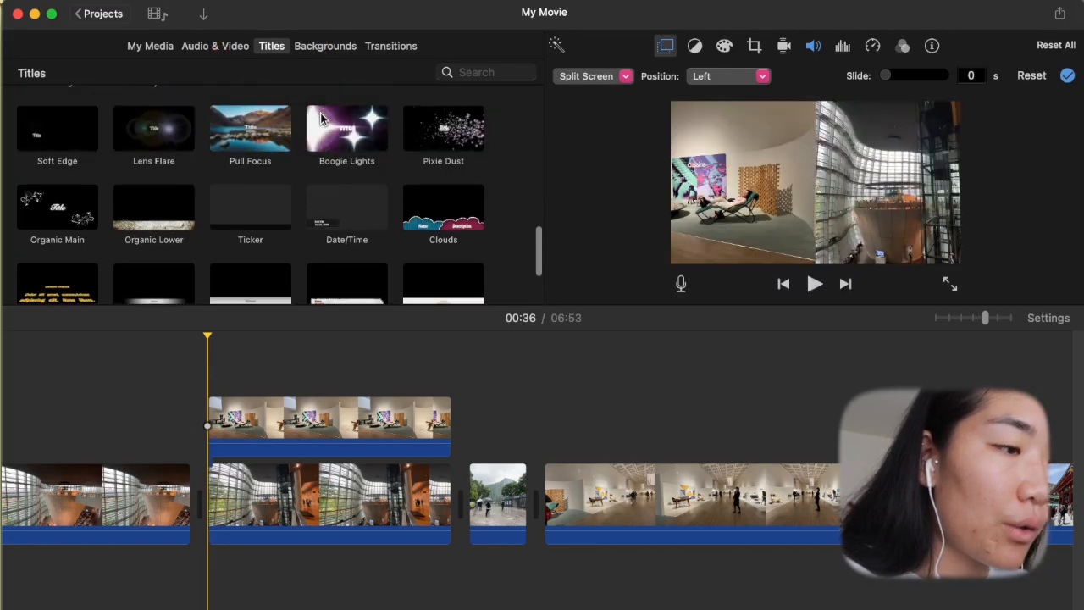
pyautogui.moveTo(54, 207); pyautogui.dragTo(186, 302)
pyautogui.moveTo(209, 338); pyautogui.dragTo(214, 349)
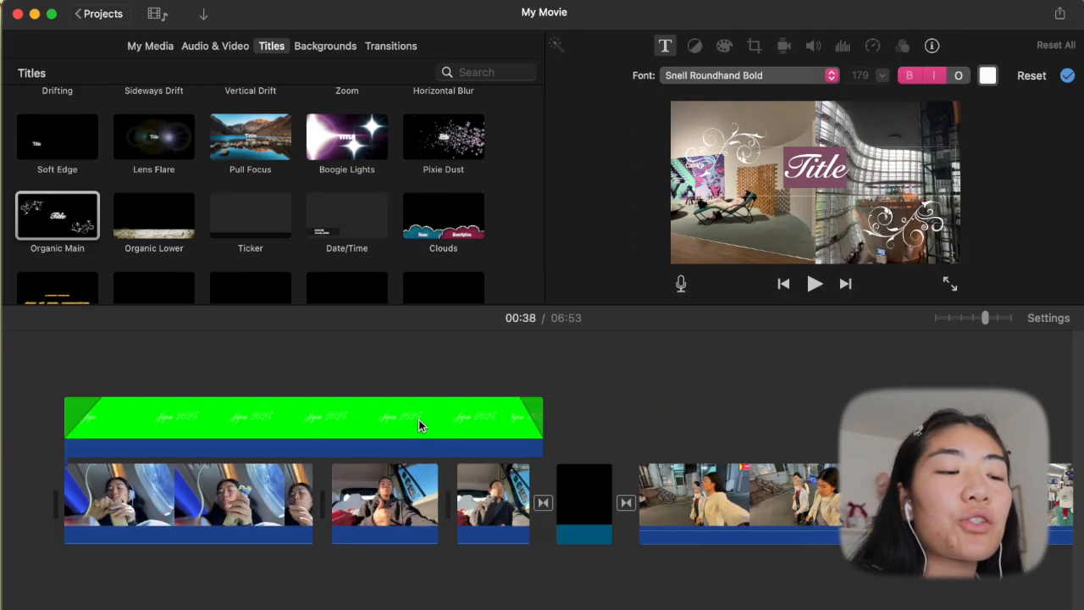
pyautogui.hscroll(1, 424, 424)
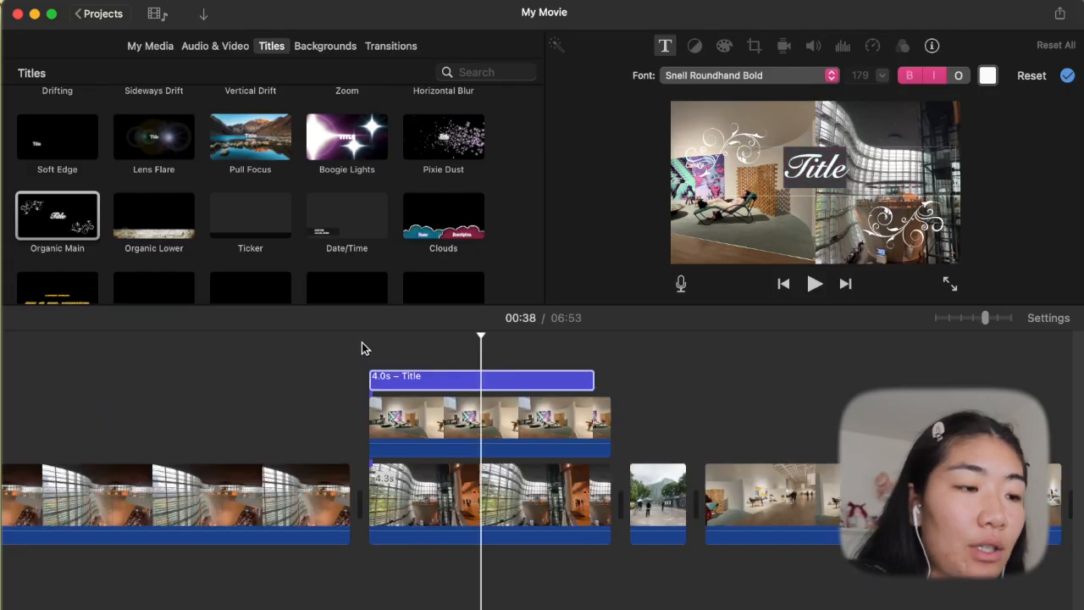
# - Change the title text to "museum time" and play the titled split screen from its start
pyautogui.click(361, 338)
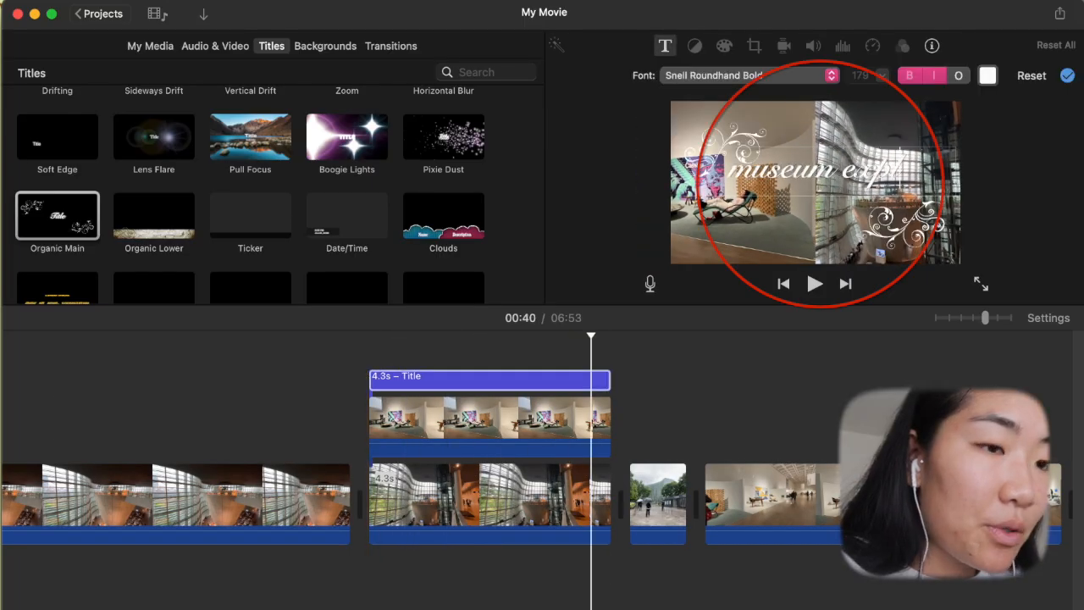
pyautogui.write('loration')
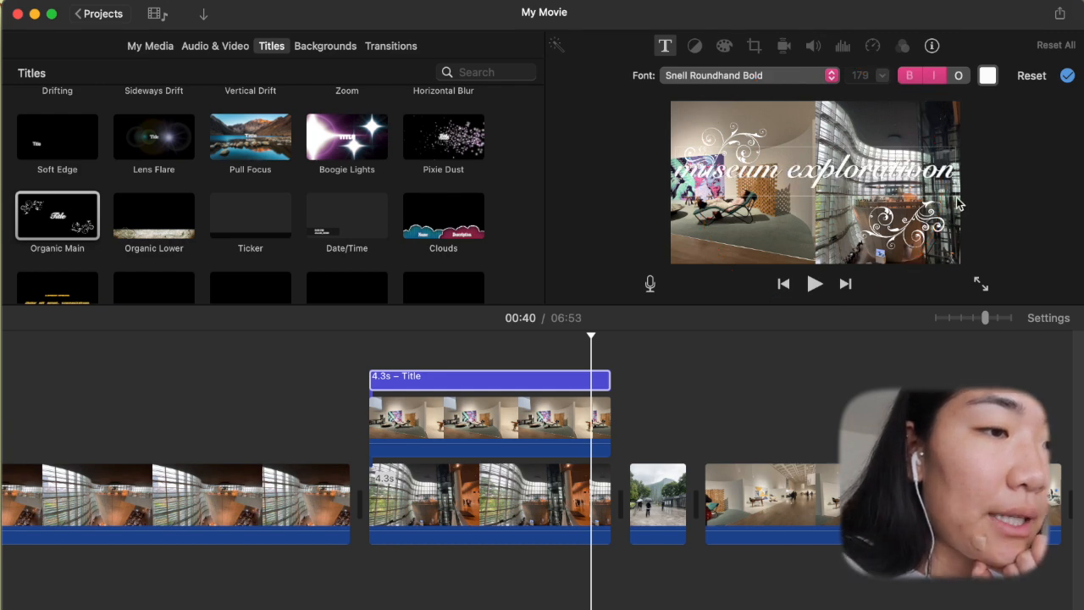
pyautogui.hotkey('alt', 'BackSpace')
pyautogui.write('time')
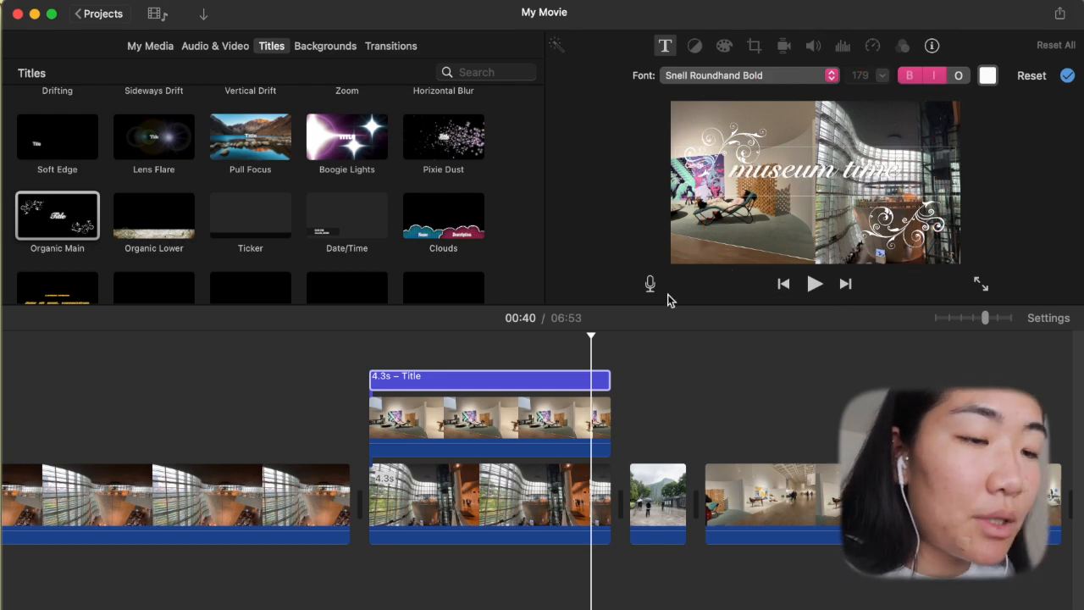
pyautogui.click(367, 340)
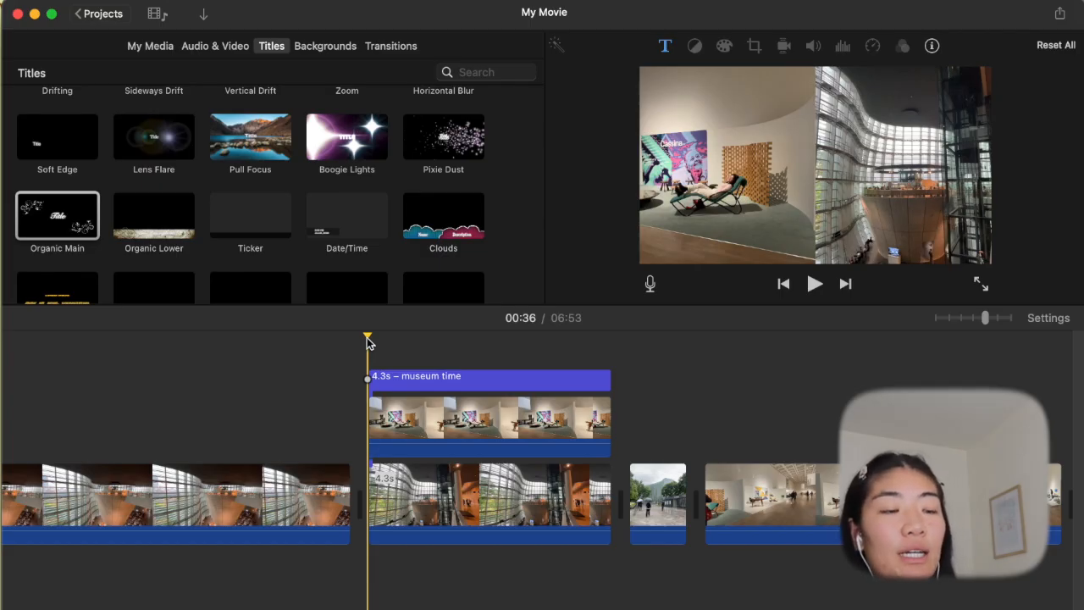
pyautogui.press('space')
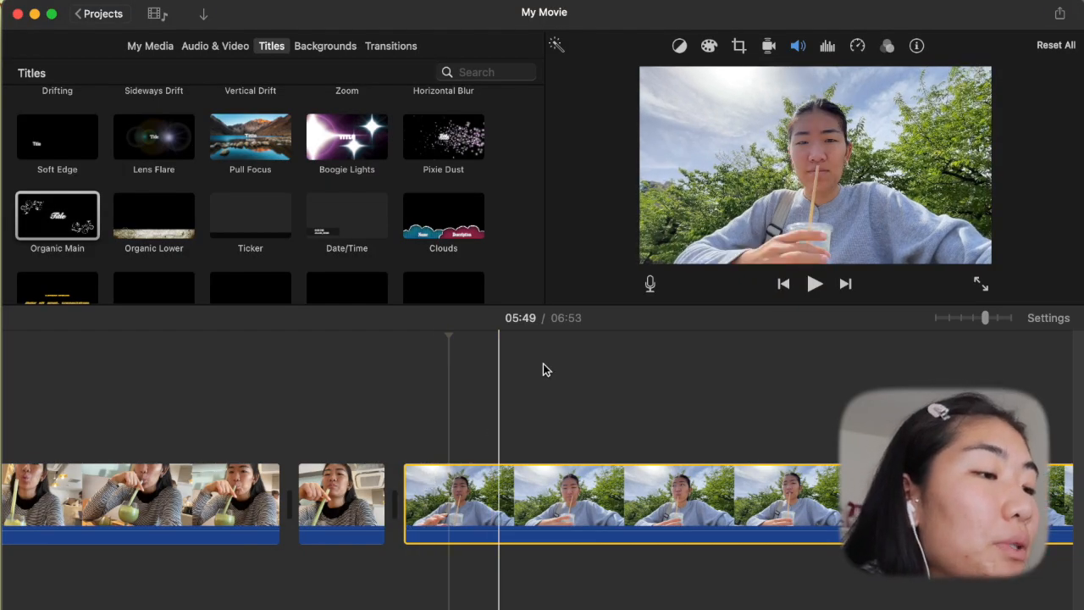
# - Place a Black background beneath the outdoor drink selfie clip, with the clip as a 12.3 s overlay above it
pyautogui.click(738, 47)
pyautogui.click(740, 46)
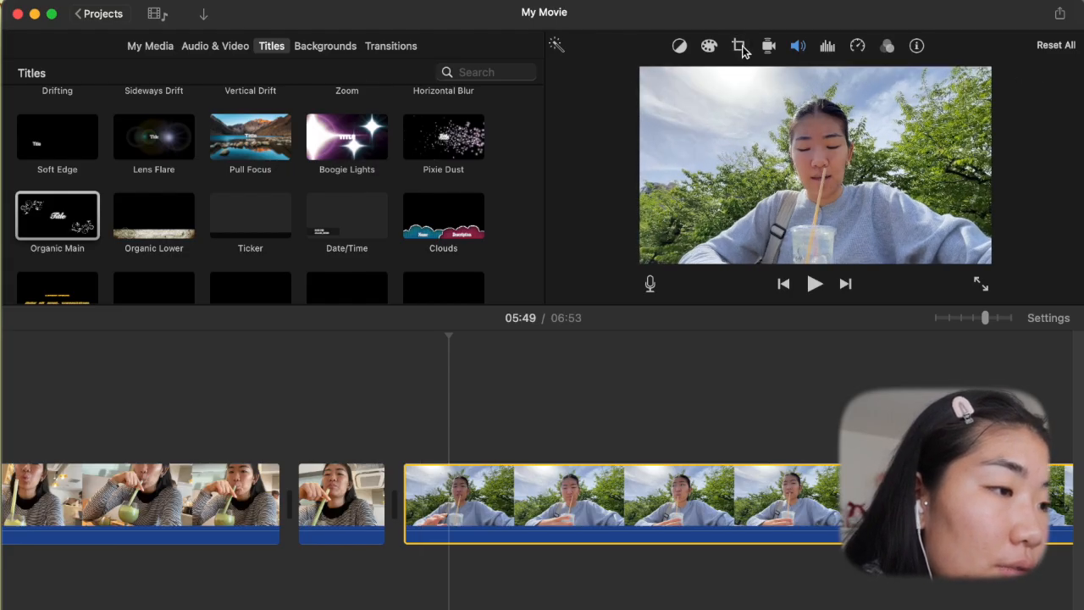
pyautogui.click(333, 45)
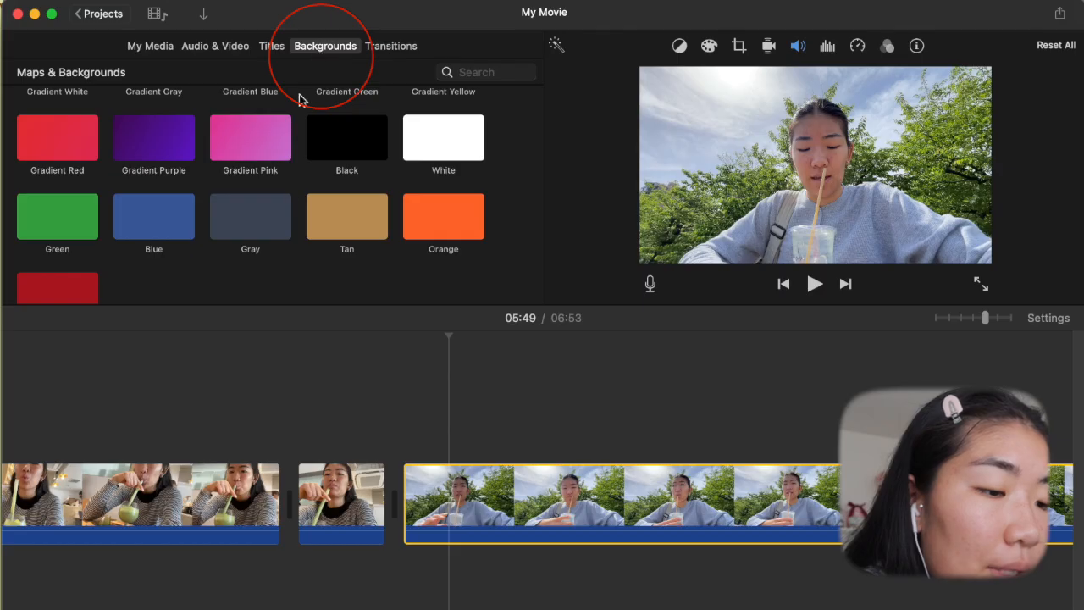
pyautogui.click(325, 137)
pyautogui.moveTo(348, 137); pyautogui.dragTo(401, 505)
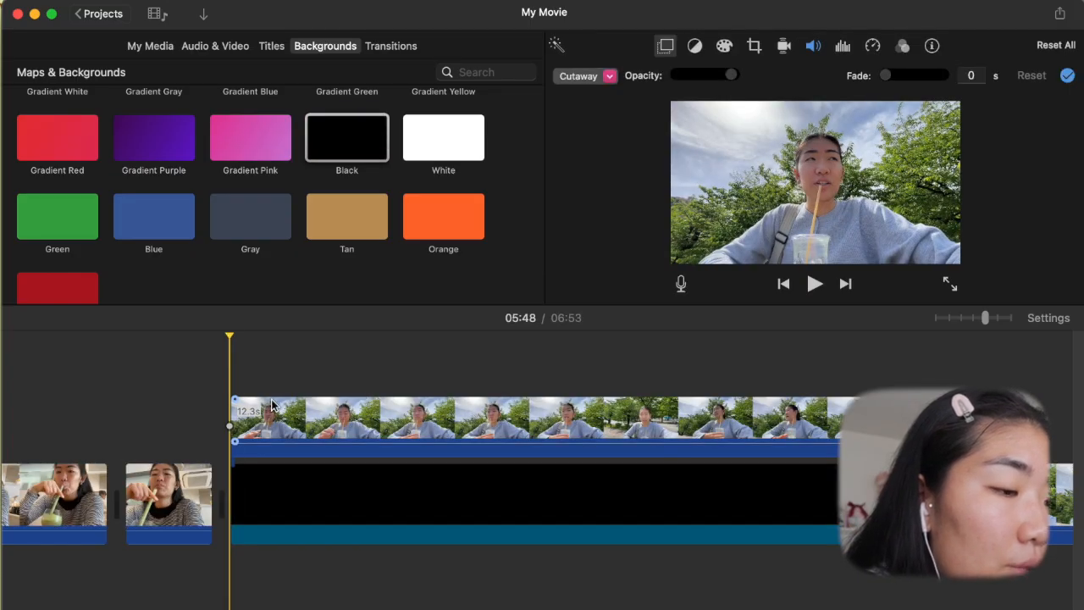
# - Set the outdoor selfie overlay to Picture in Picture and try to extend its start earlier
pyautogui.click(282, 410)
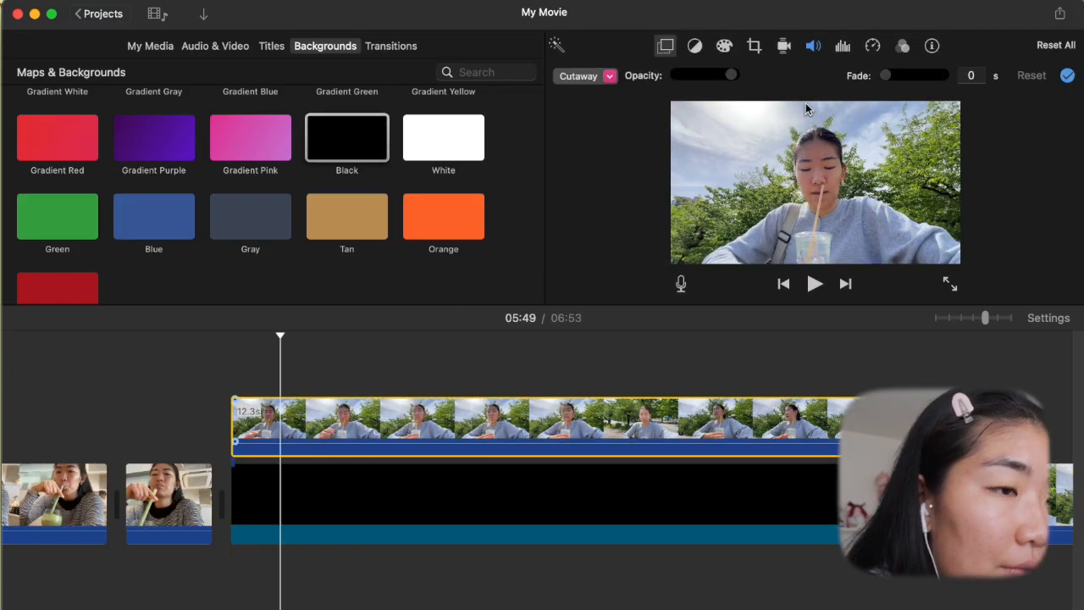
pyautogui.click(609, 76)
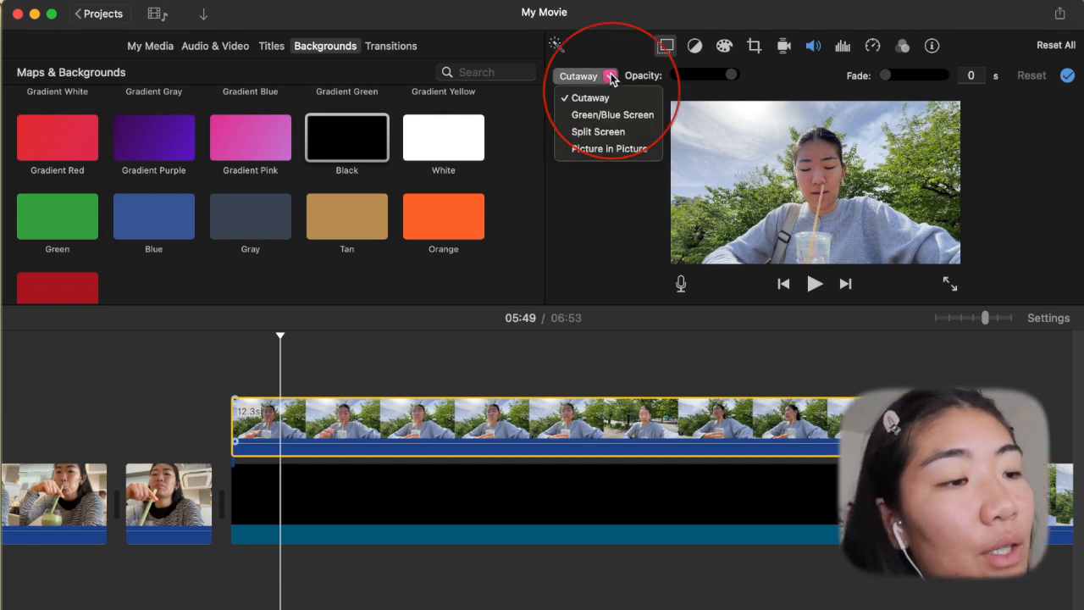
pyautogui.click(613, 150)
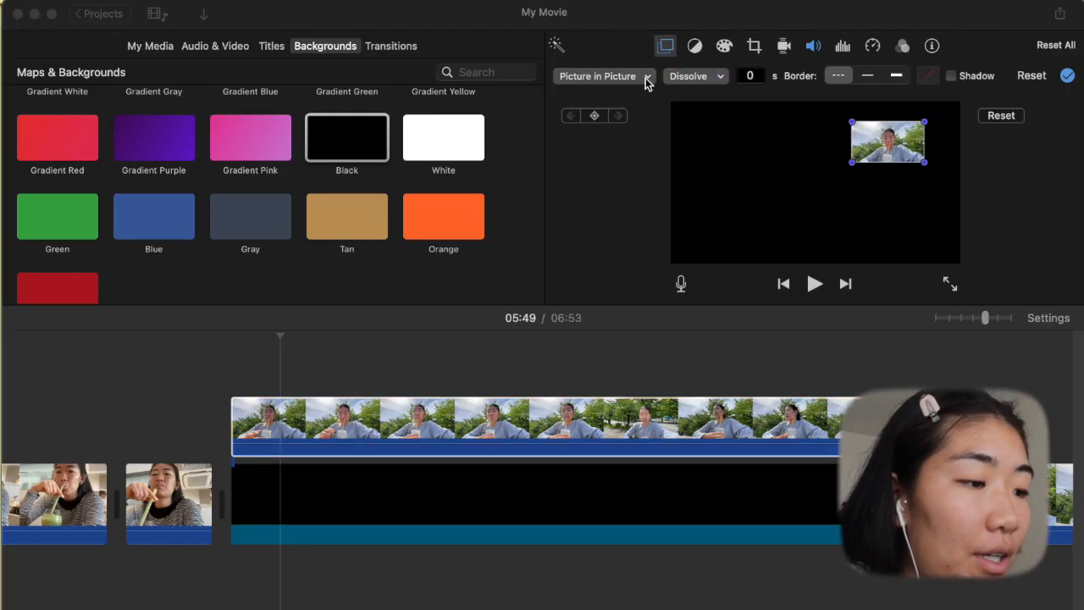
pyautogui.click(236, 407)
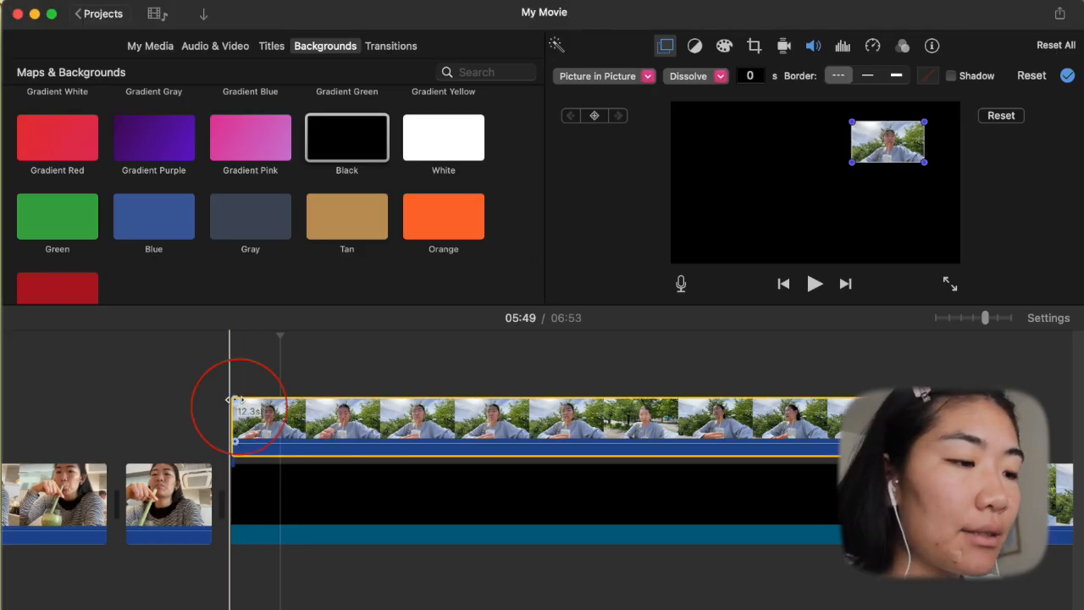
pyautogui.moveTo(236, 400); pyautogui.dragTo(164, 412)
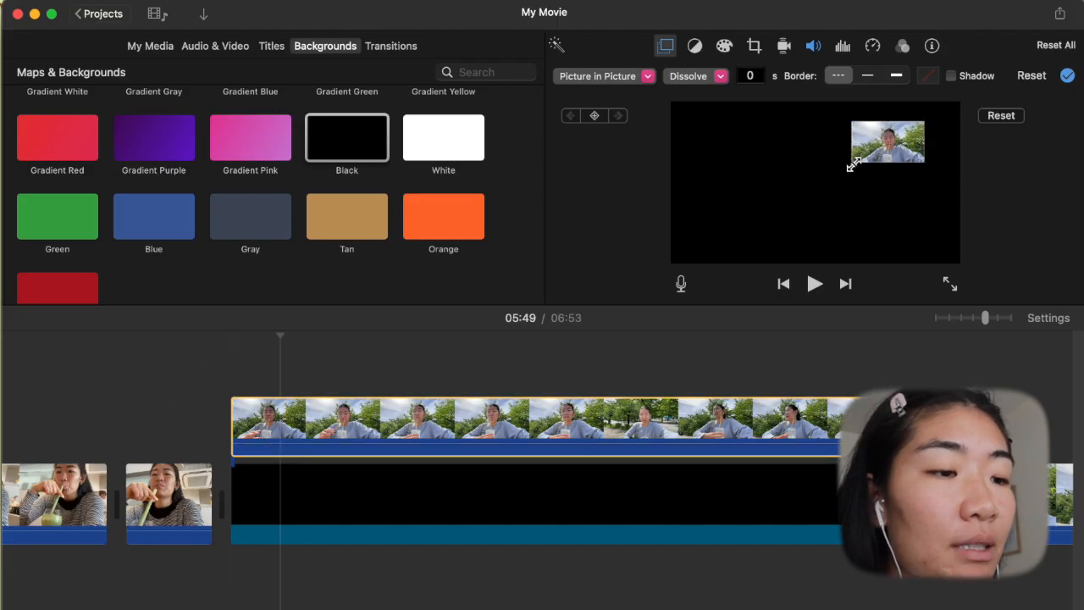
# - Enlarge the picture-in-picture selfie to fill the whole frame, with a keyframe at the start of the clip
pyautogui.moveTo(853, 167); pyautogui.dragTo(674, 268)
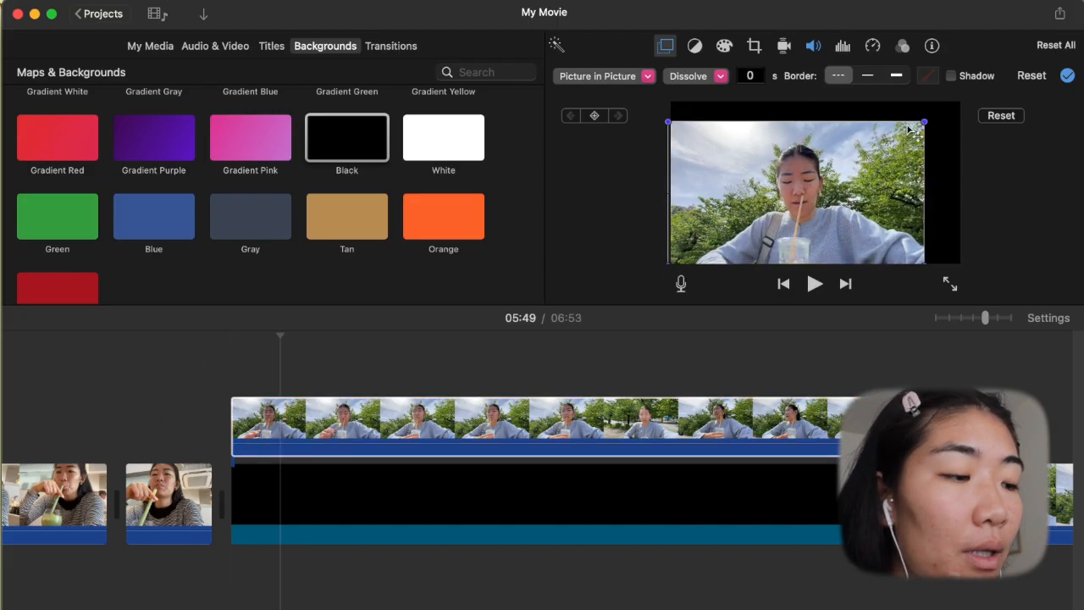
pyautogui.moveTo(921, 119); pyautogui.dragTo(933, 113)
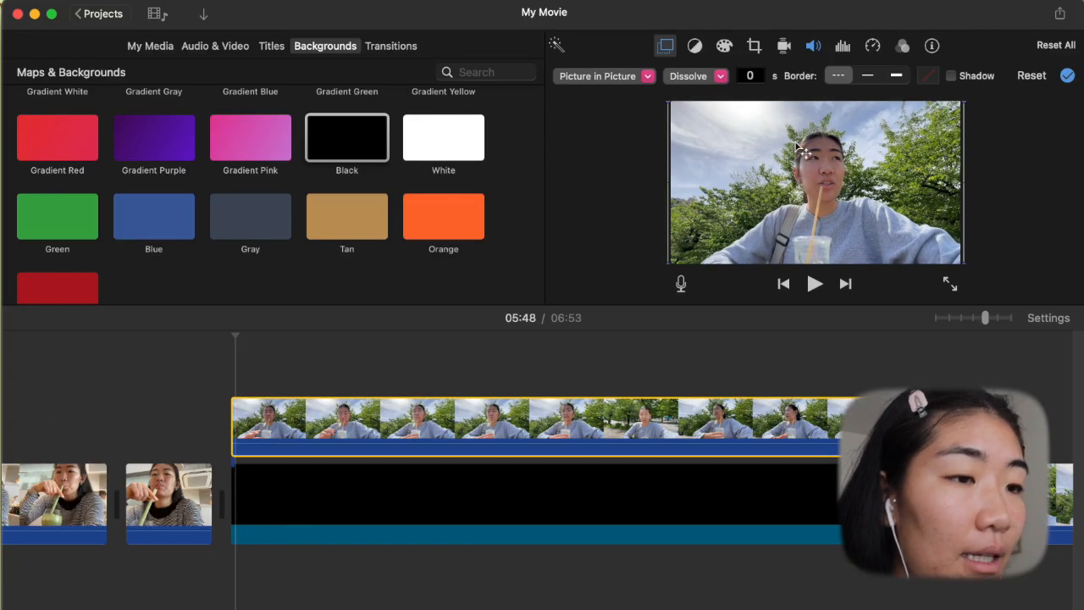
pyautogui.click(737, 159)
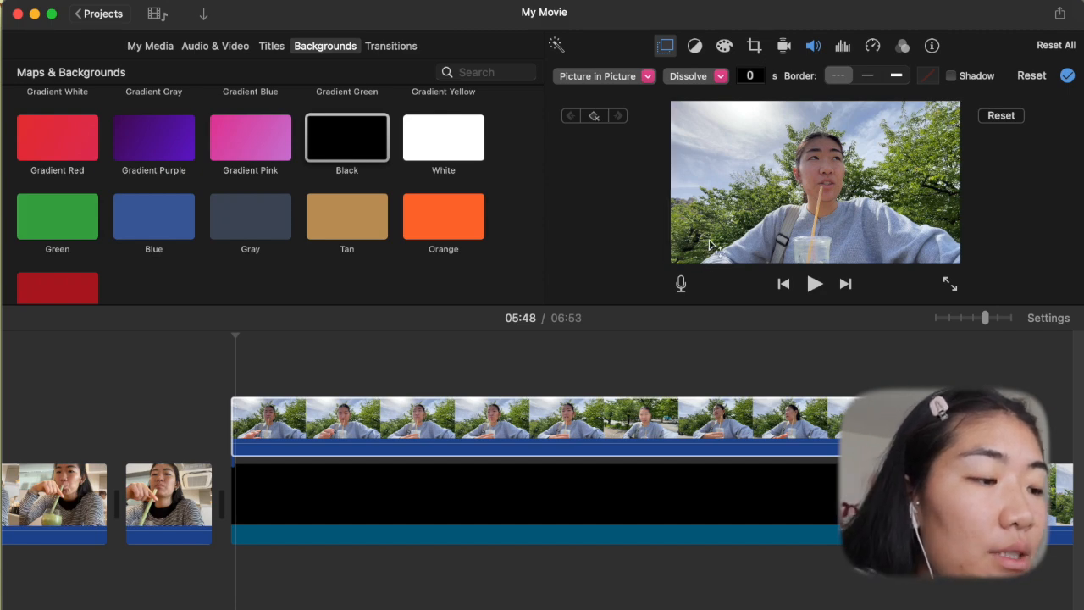
# - Advance playback to 05:49 and enlarge the picture-in-picture well beyond the frame to zoom in on the selfie
pyautogui.press('space')
pyautogui.press('space')
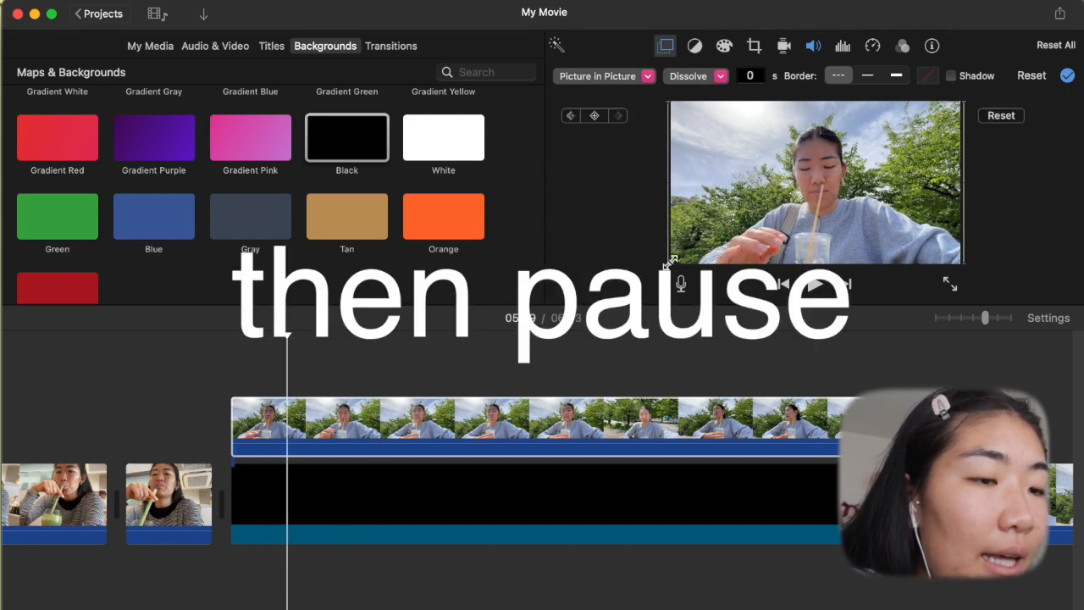
pyautogui.moveTo(670, 263); pyautogui.dragTo(409, 408)
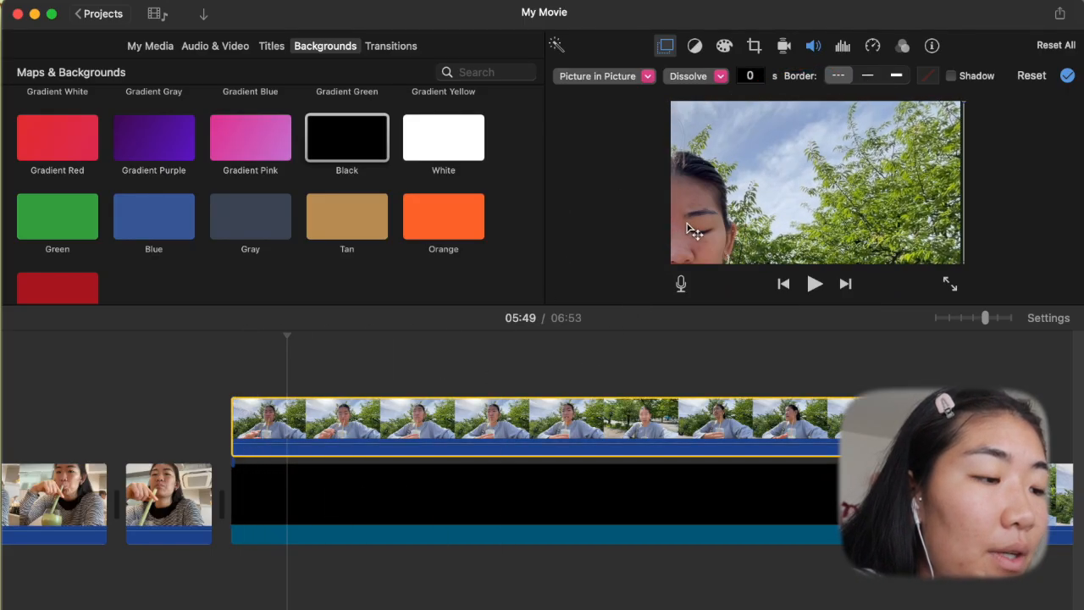
# - Advance playback to 05:51 and shift the zoomed picture so the face moves to the right side of the frame
pyautogui.press('space')
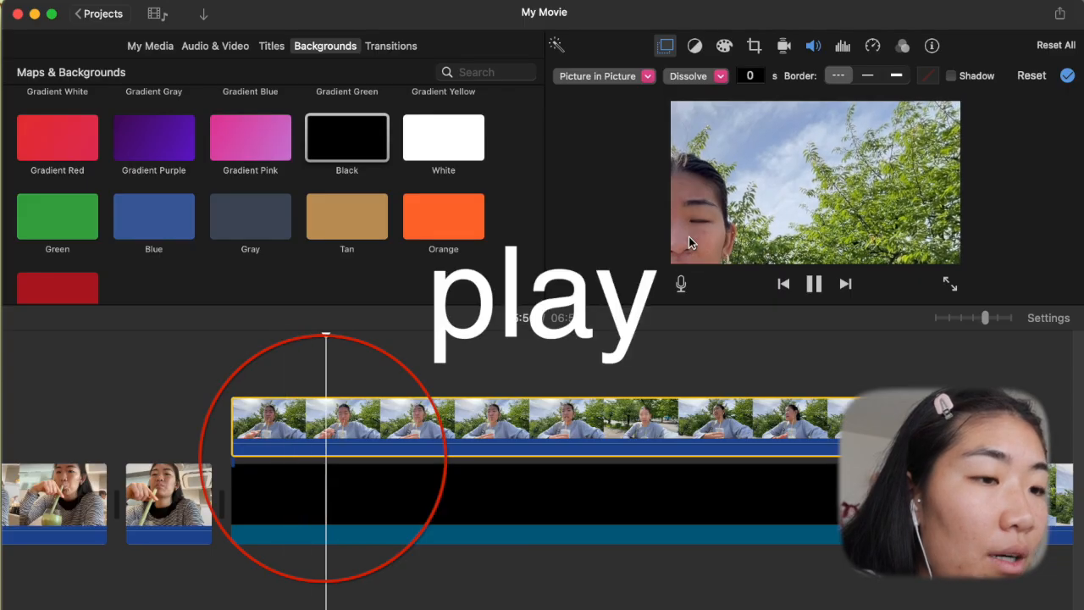
pyautogui.press('space')
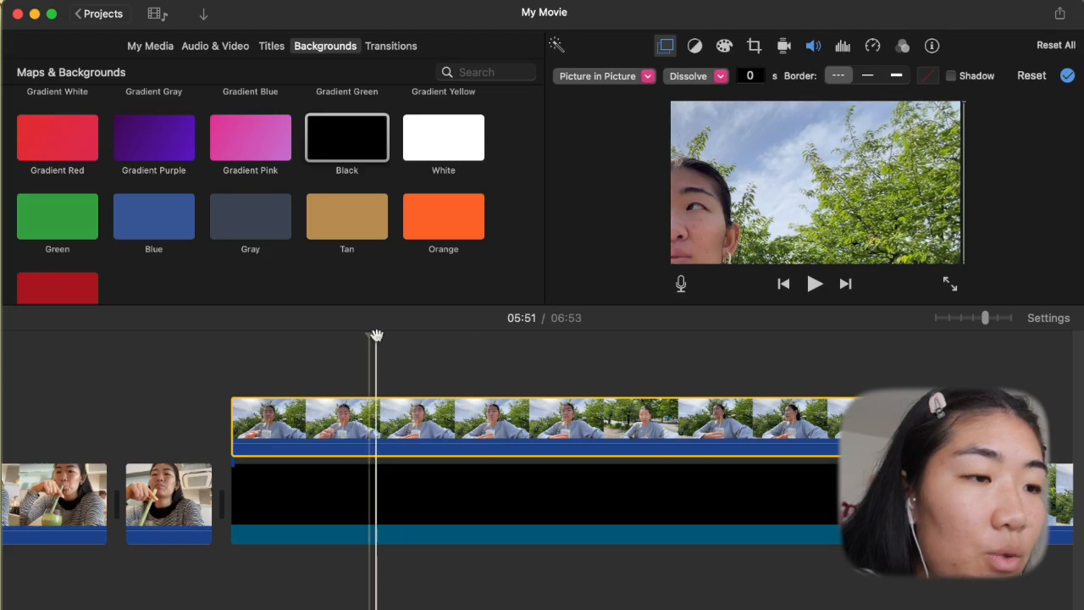
pyautogui.moveTo(707, 136)
pyautogui.mouseDown()
pyautogui.moveTo(826, 122)
pyautogui.moveTo(930, 134)
pyautogui.mouseUp()
# - Play a little further, pause to centre the zoomed face in the frame, and continue playback to 05:54
pyautogui.press('space')
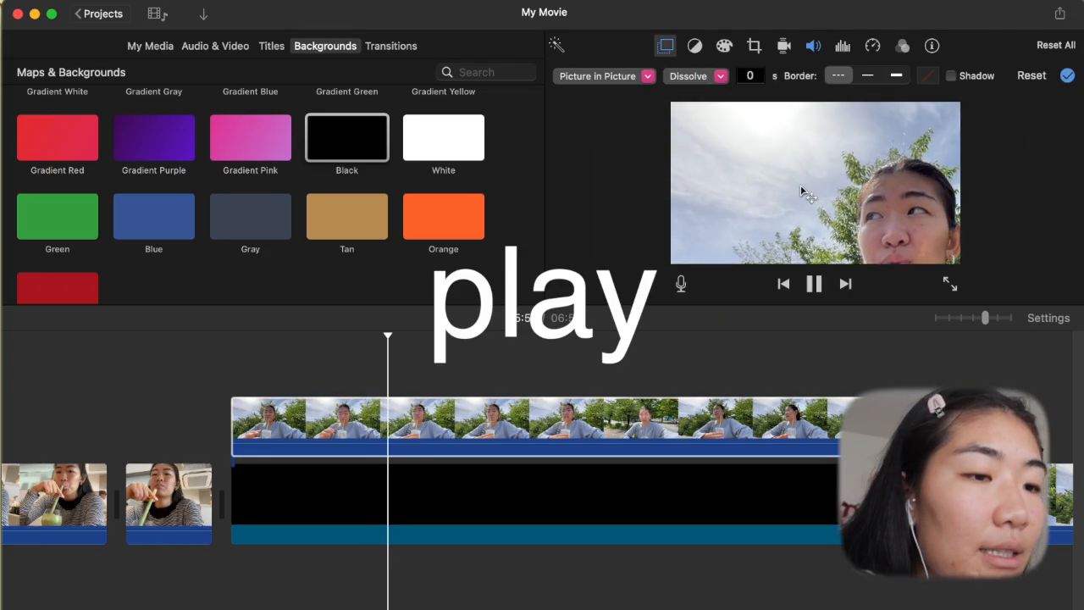
pyautogui.press('space')
pyautogui.press('space')
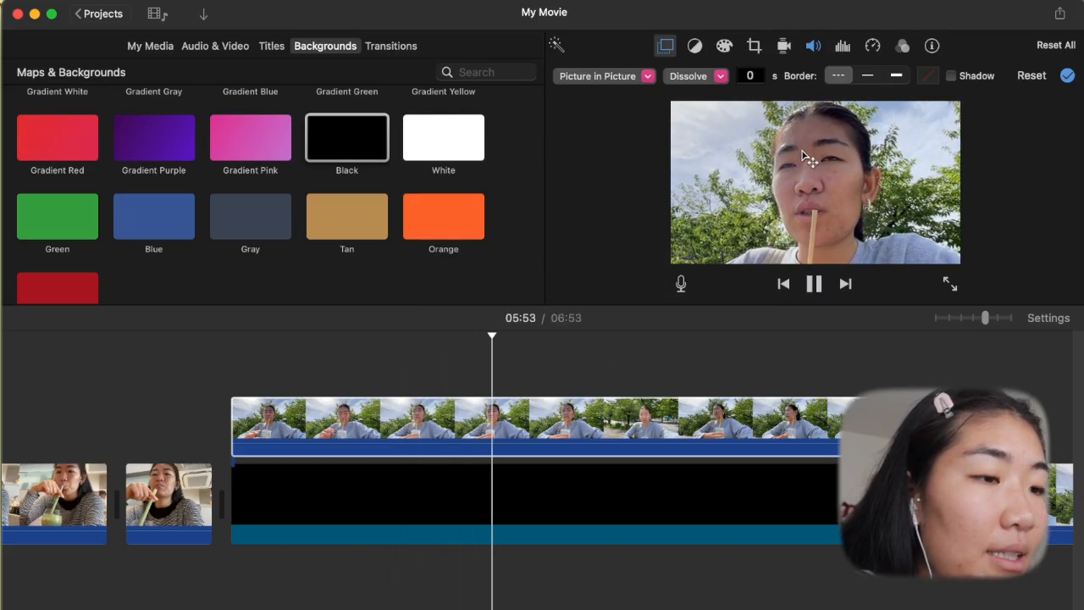
pyautogui.press('space')
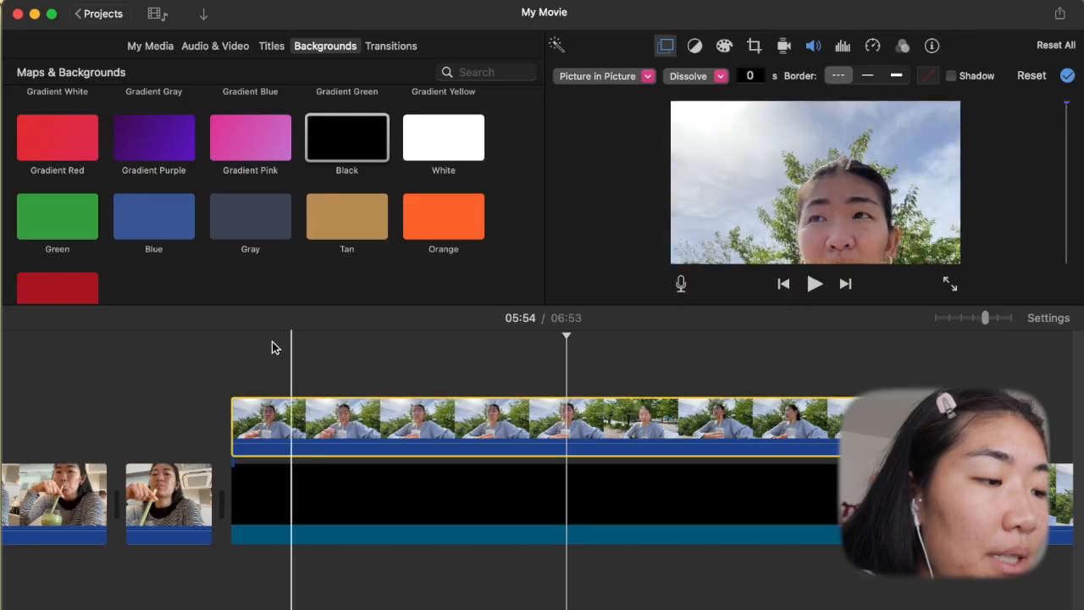
# - Play the picture-in-picture zoom and pan animation from the start of the outdoor selfie clip
pyautogui.click(264, 418)
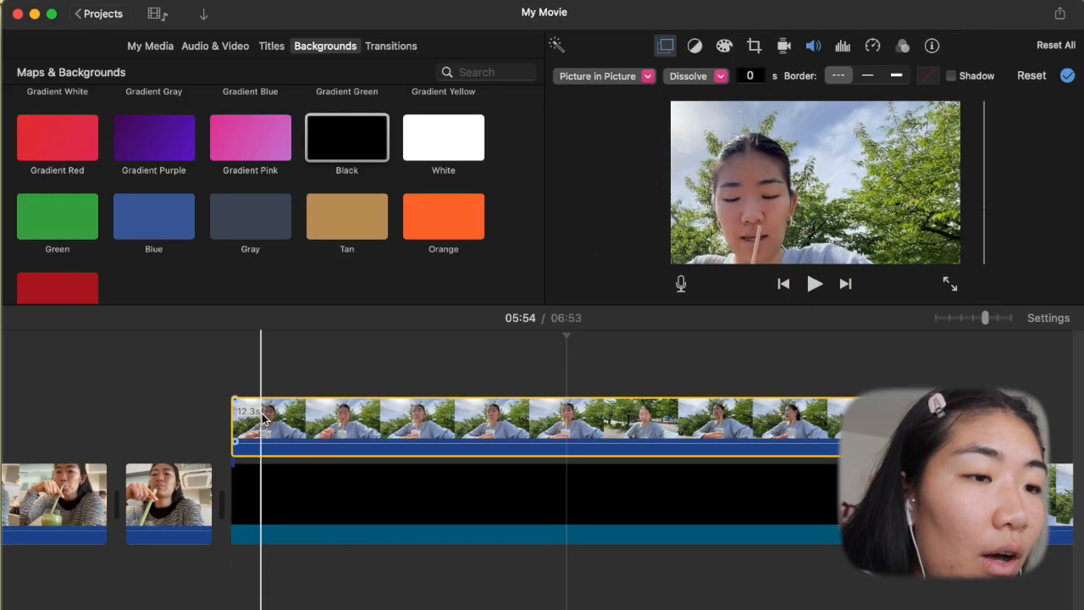
pyautogui.click(228, 334)
pyautogui.press('space')
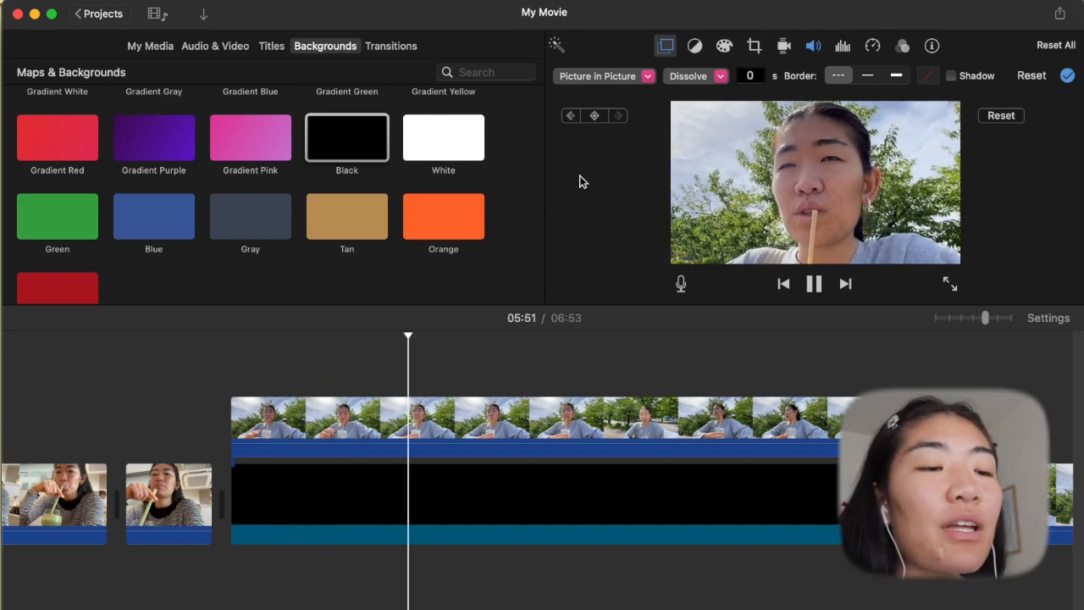
pyautogui.click(588, 417)
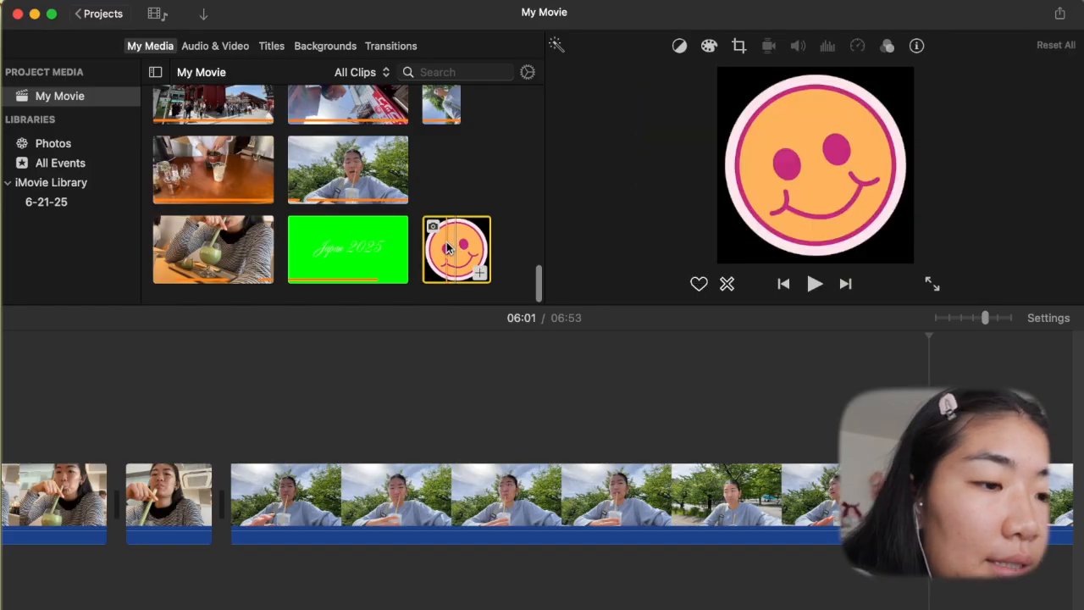
# - Add the smiley face image as an overlay aligned with the start of the outdoor selfie clip
pyautogui.moveTo(449, 247); pyautogui.dragTo(439, 400)
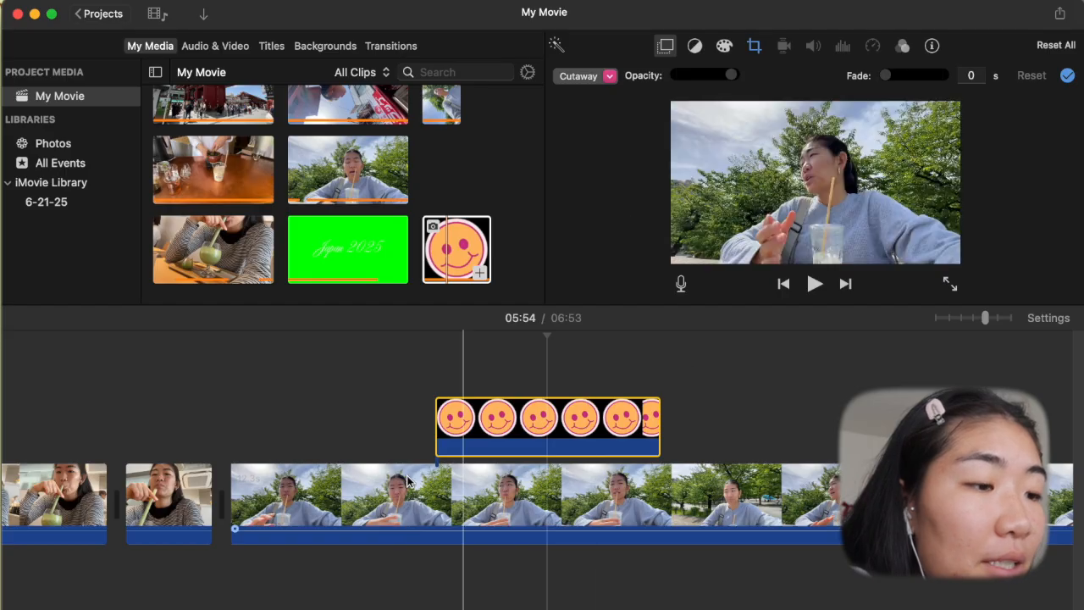
pyautogui.moveTo(505, 434); pyautogui.dragTo(302, 428)
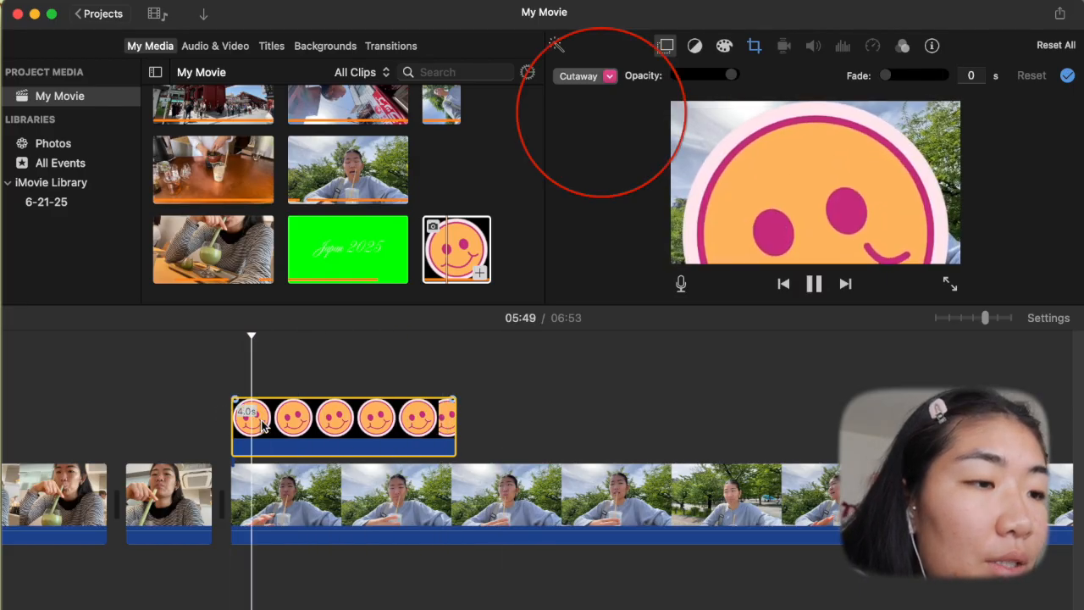
# - Change the smiley overlay to Picture in Picture and set its crop style to Fit
pyautogui.click(610, 75)
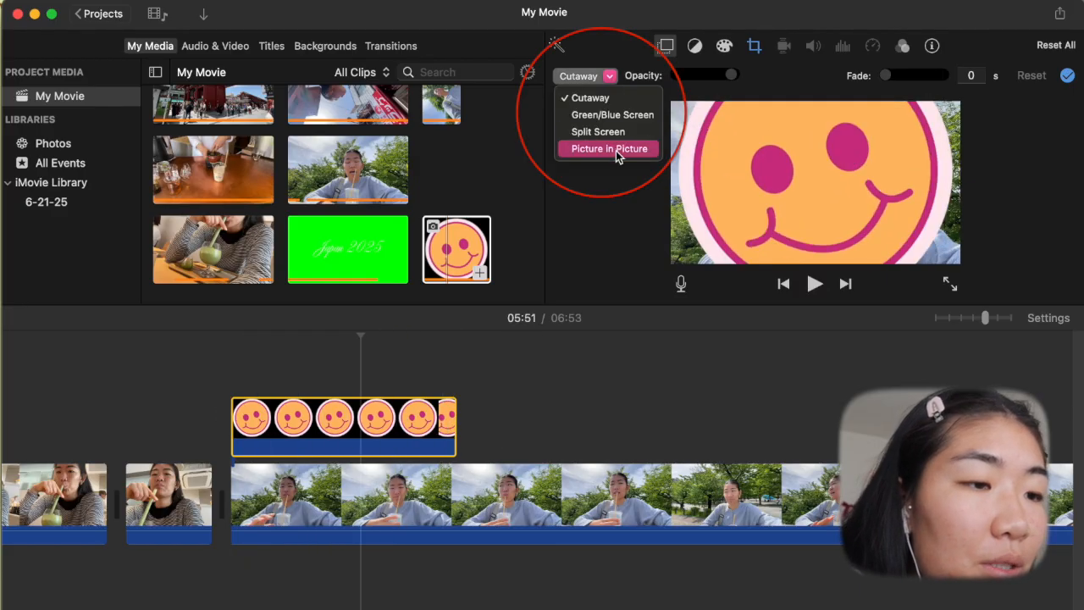
pyautogui.press('Escape')
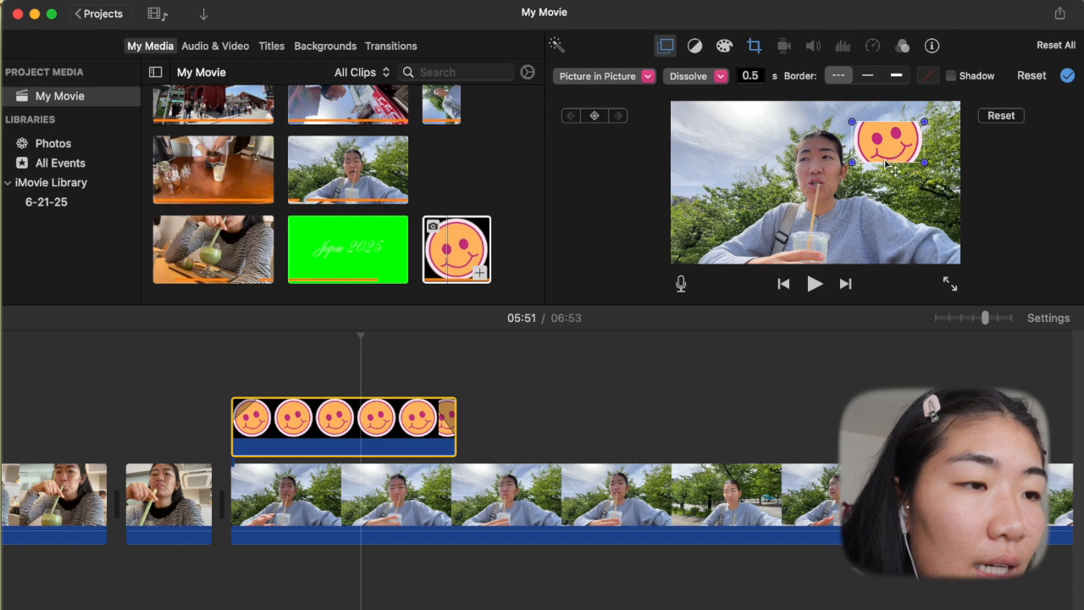
pyautogui.click(754, 46)
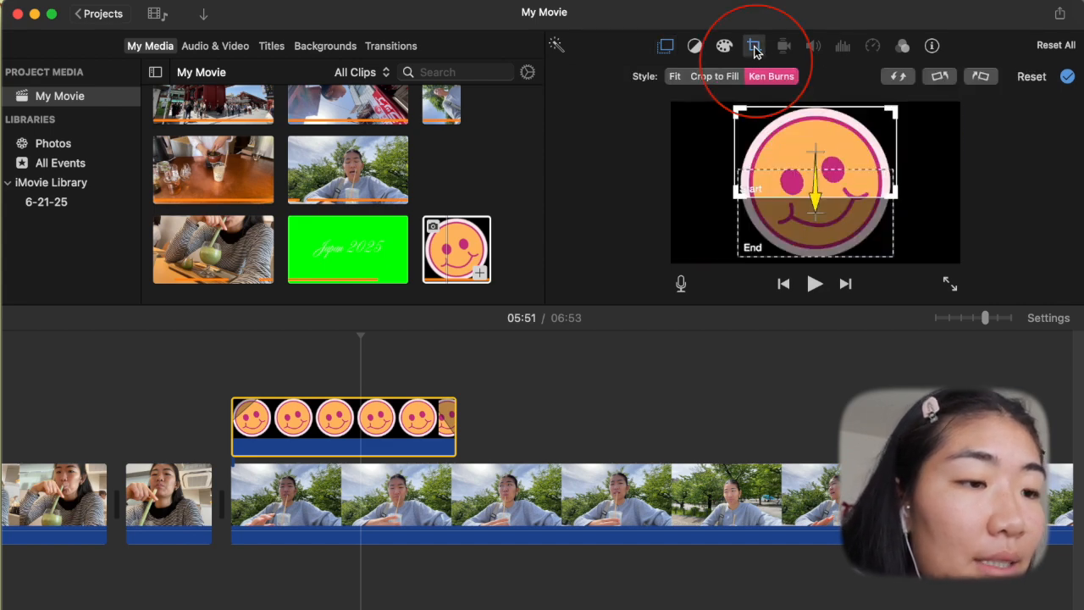
pyautogui.click(675, 76)
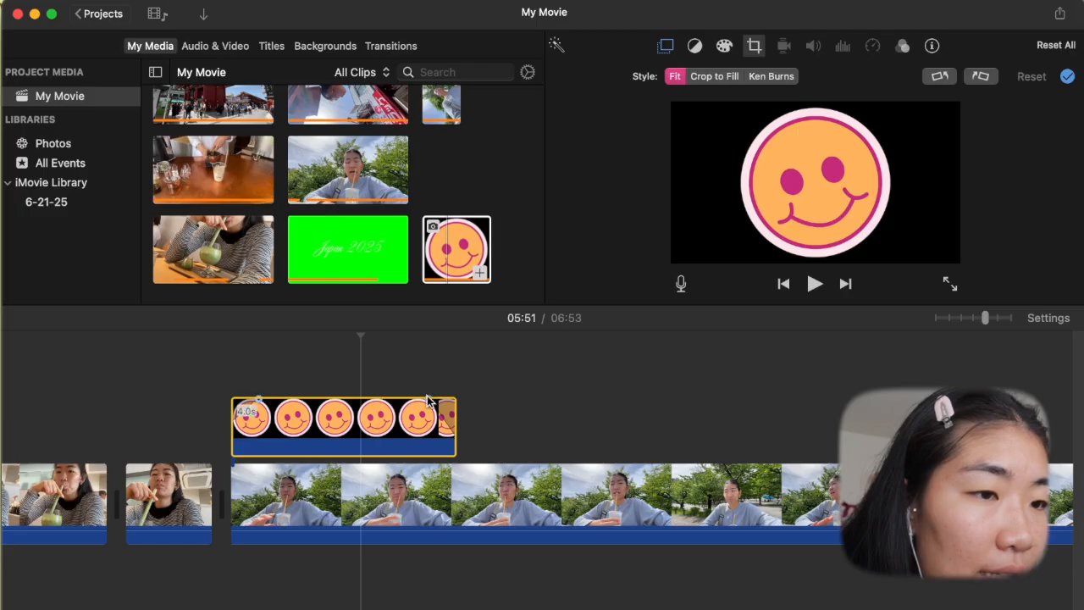
# - Remove the smiley overlay's dissolve fades and extend its end along the outdoor selfie clip
pyautogui.click(425, 416)
pyautogui.moveTo(428, 400); pyautogui.dragTo(499, 402)
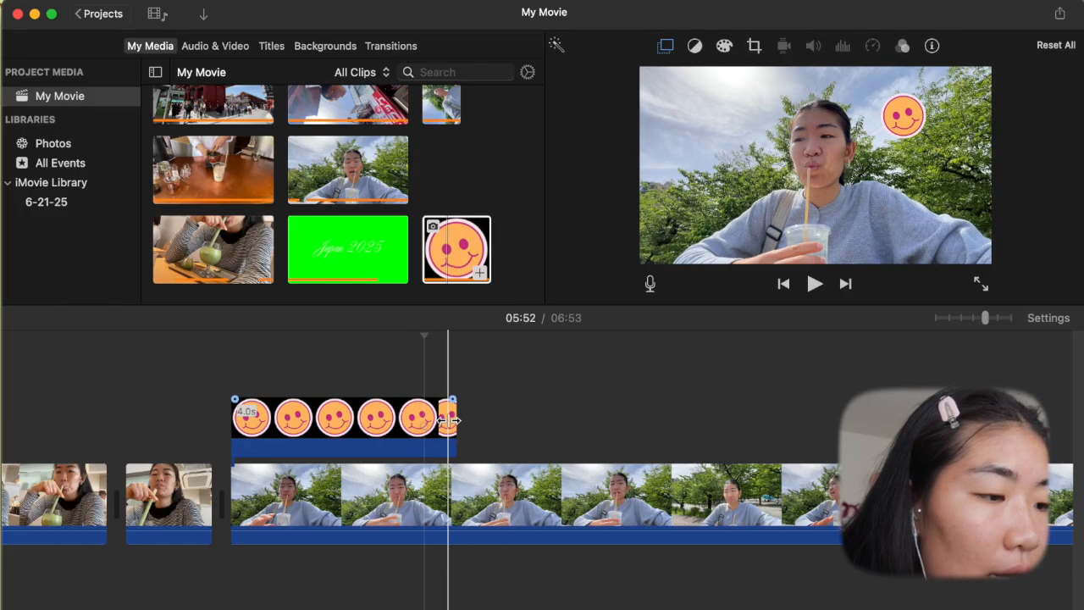
pyautogui.moveTo(471, 415); pyautogui.dragTo(916, 415)
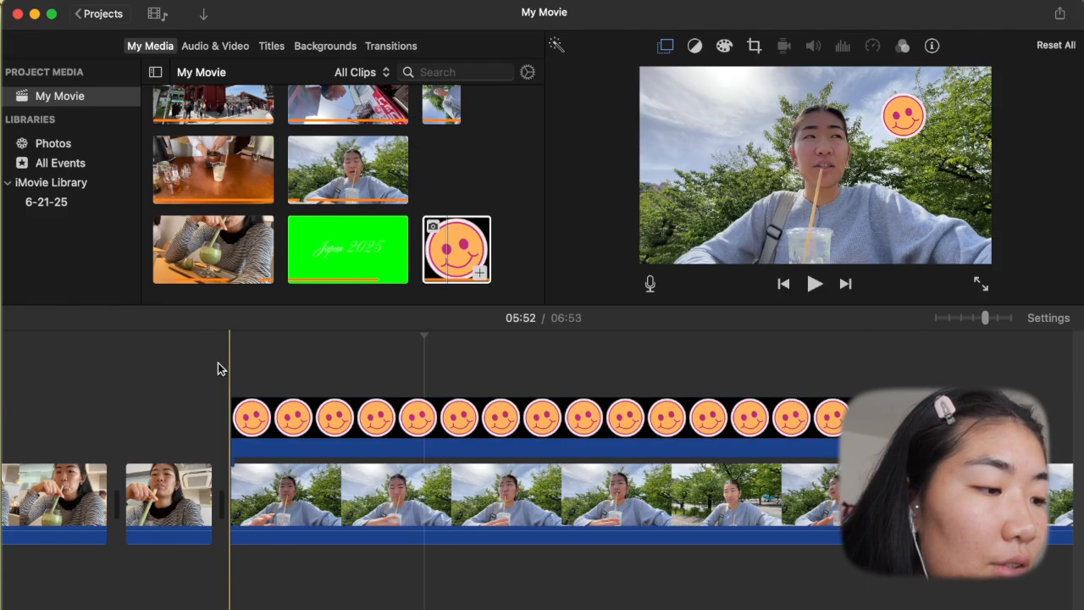
# - Play the outdoor selfie clip with the smiley overlay from the start of the clip
pyautogui.click(218, 362)
pyautogui.press('space')
pyautogui.press('space')
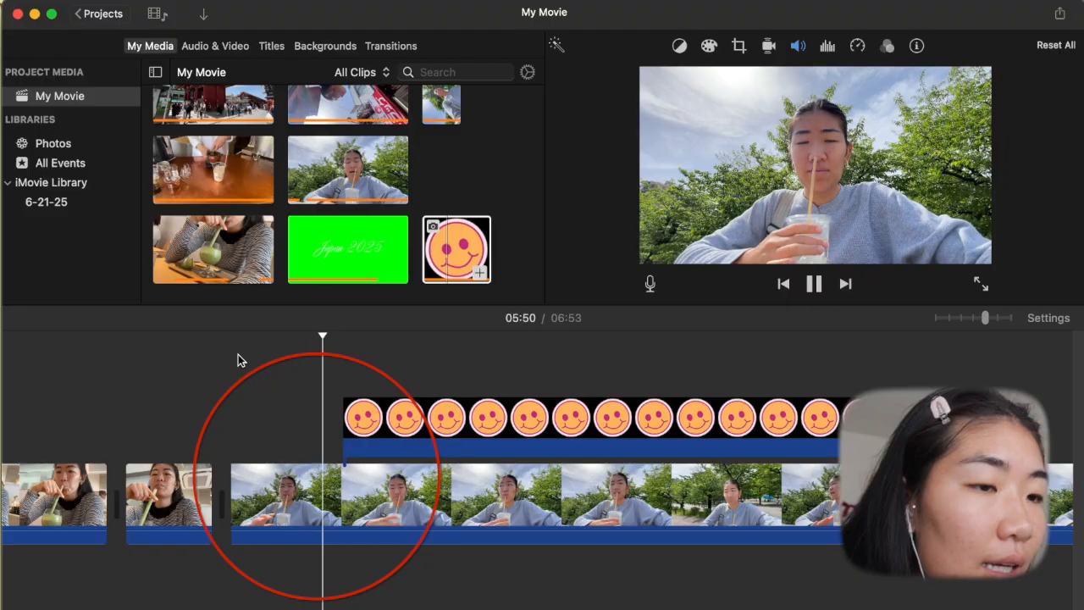
# - Extend the smiley overlay's start back to the beginning of the outdoor selfie clip and place the playhead there
pyautogui.click(351, 419)
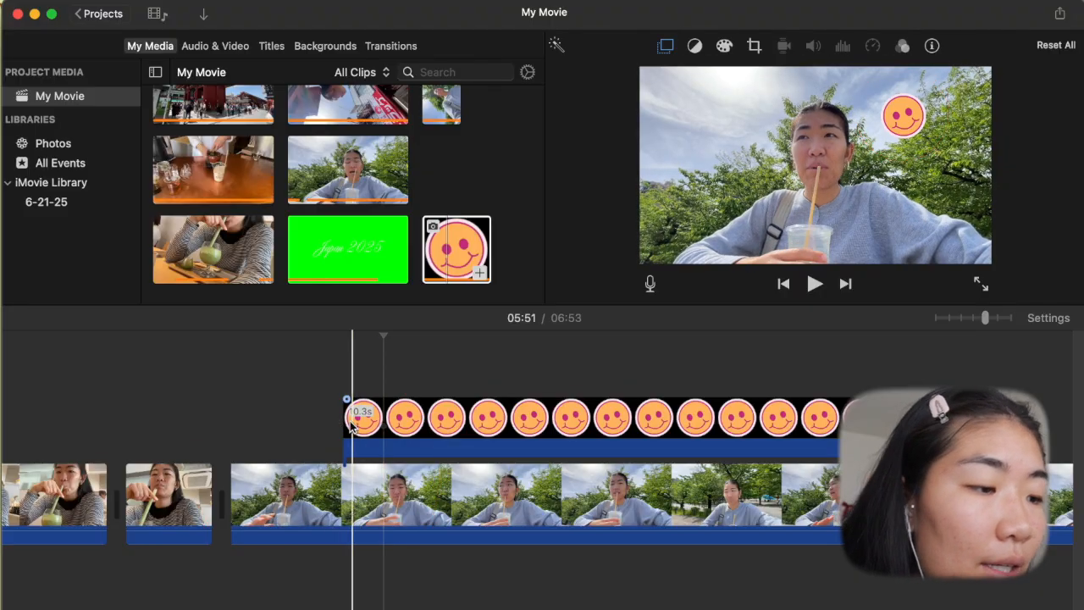
pyautogui.moveTo(343, 421); pyautogui.dragTo(240, 412)
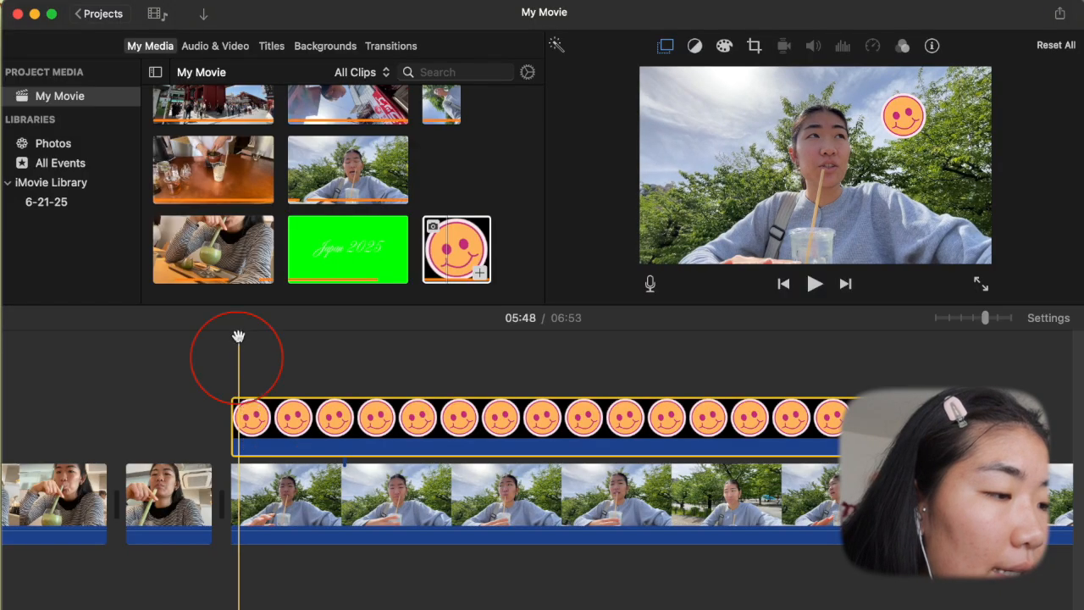
pyautogui.moveTo(238, 338)
pyautogui.mouseDown()
pyautogui.moveTo(229, 338)
pyautogui.moveTo(239, 338)
pyautogui.mouseUp()
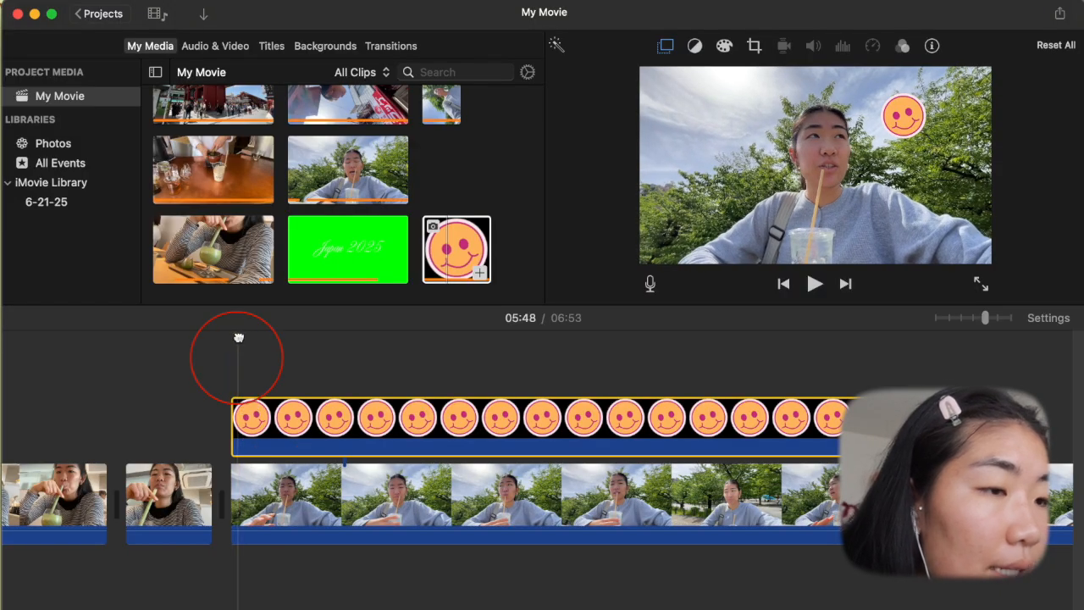
# - Keyframe the smiley's position at 05:48 and move it down to the lower-left area of the picture, playing on to 05:52
pyautogui.click(667, 47)
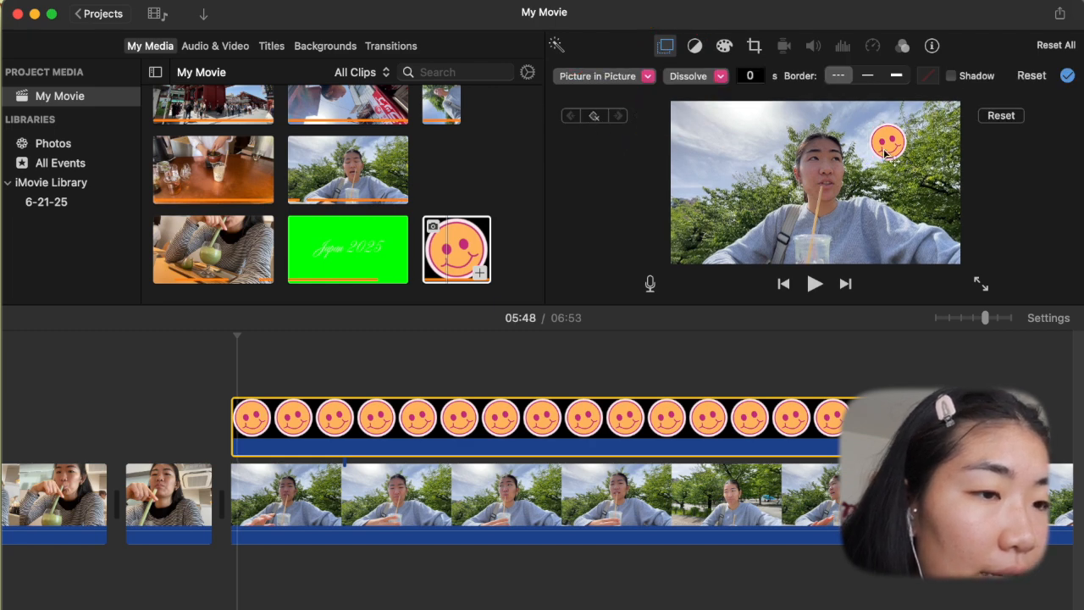
pyautogui.press('space')
pyautogui.moveTo(885, 153); pyautogui.dragTo(725, 231)
pyautogui.press('space')
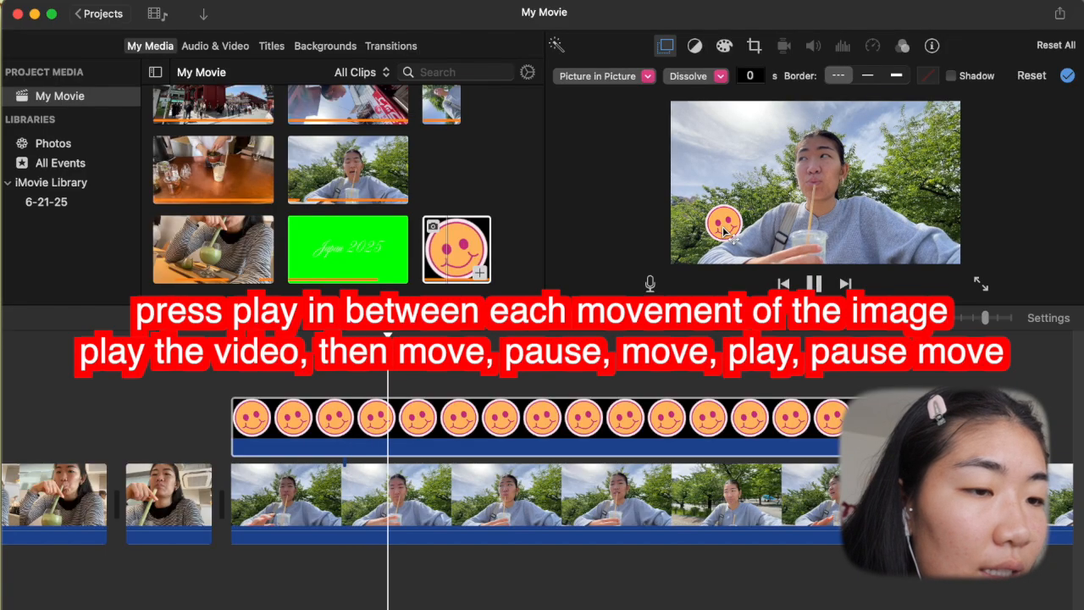
pyautogui.press('space')
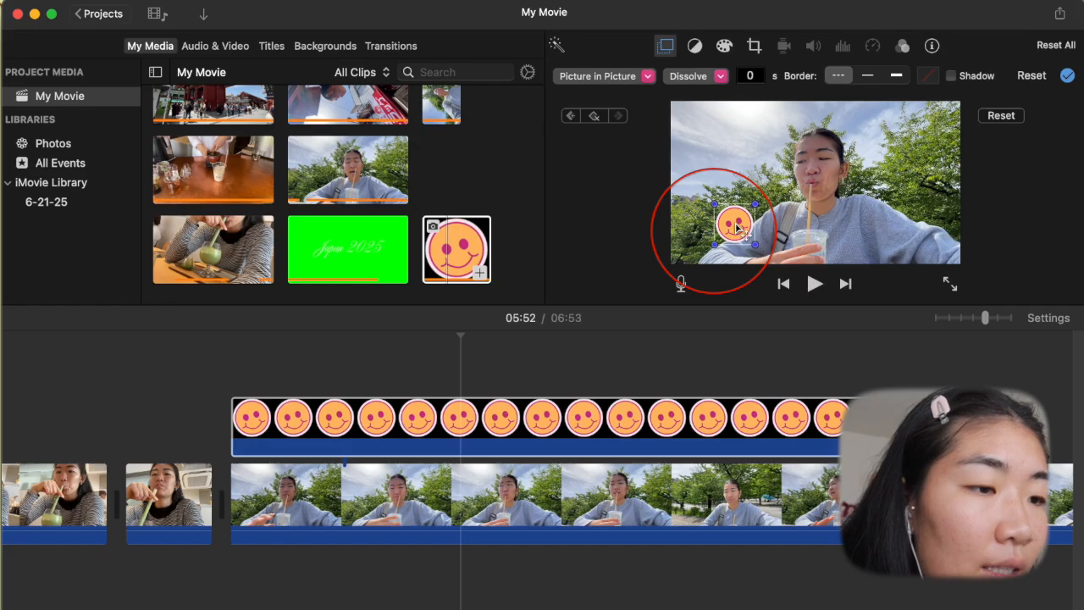
# - Alternate playing, pausing and shifting the smiley around the lower part of the picture to keyframe its movement up to 05:55
pyautogui.press('space')
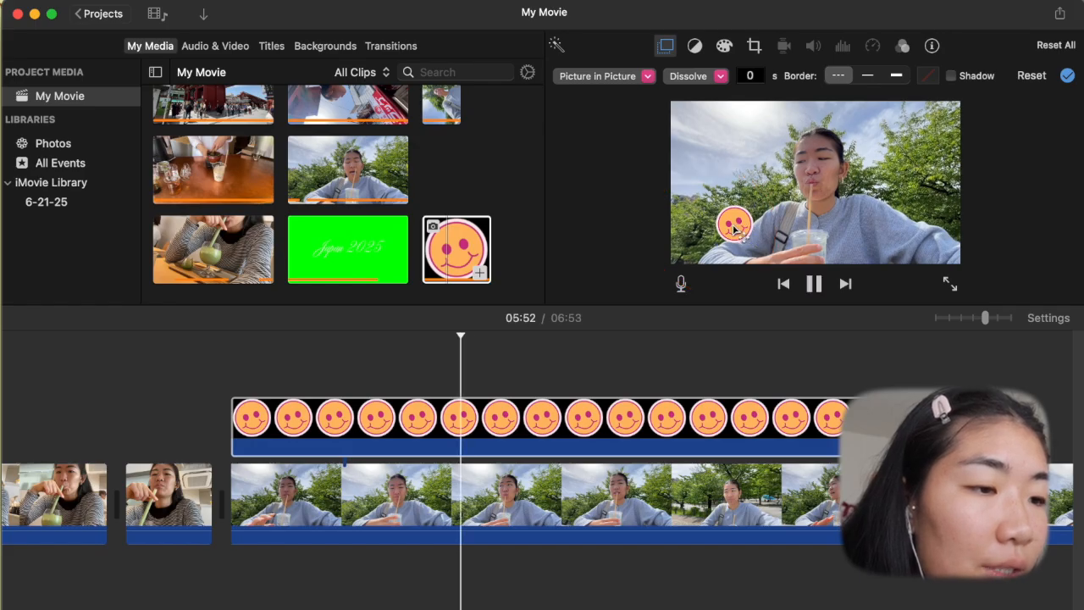
pyautogui.press('space')
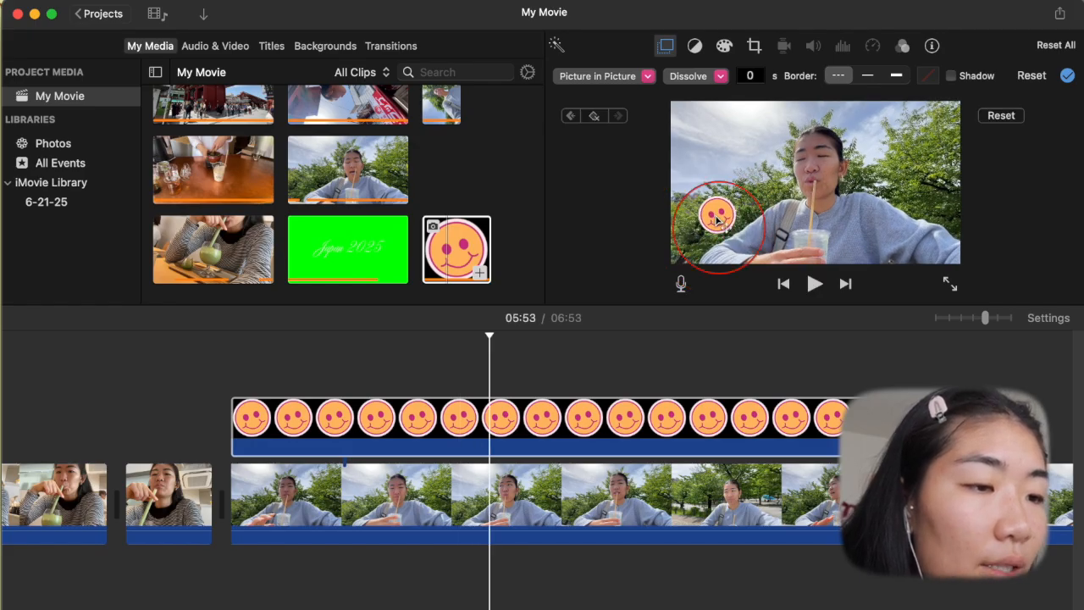
pyautogui.press('space')
pyautogui.press('space')
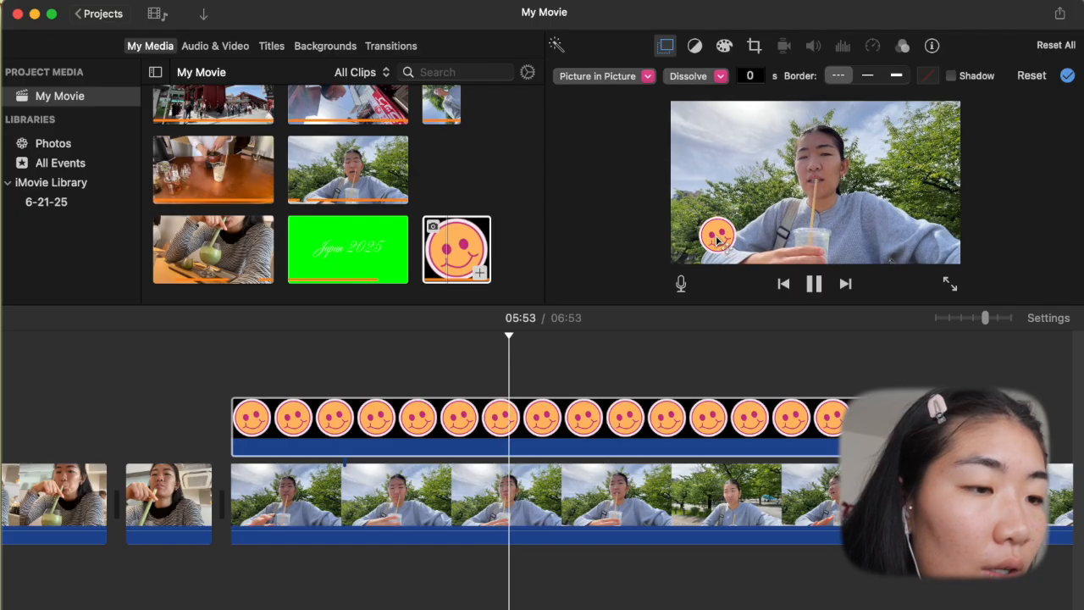
pyautogui.press('space')
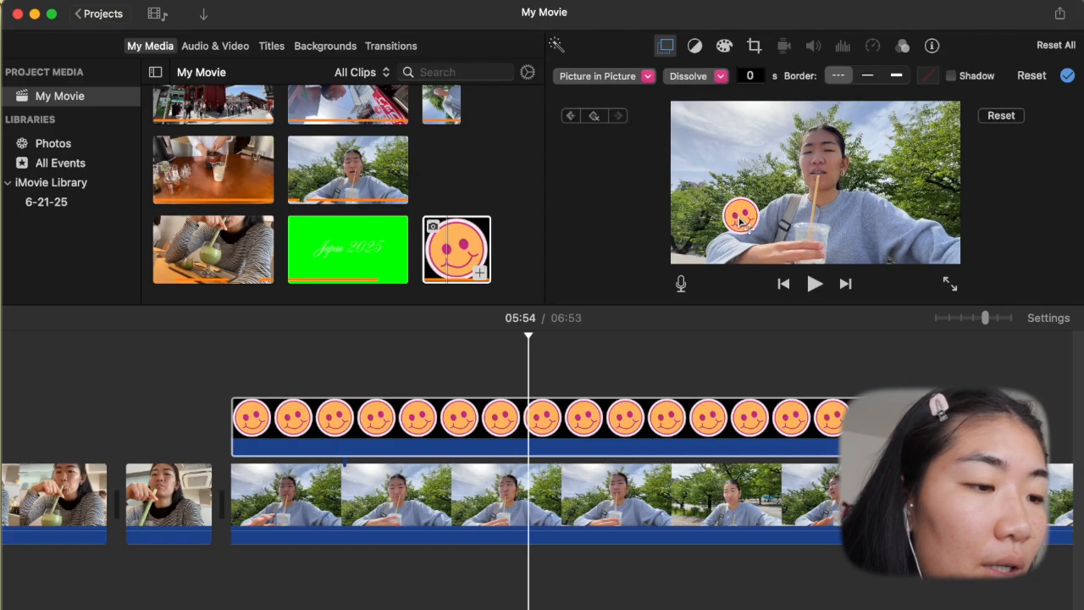
pyautogui.press('space')
pyautogui.press('space')
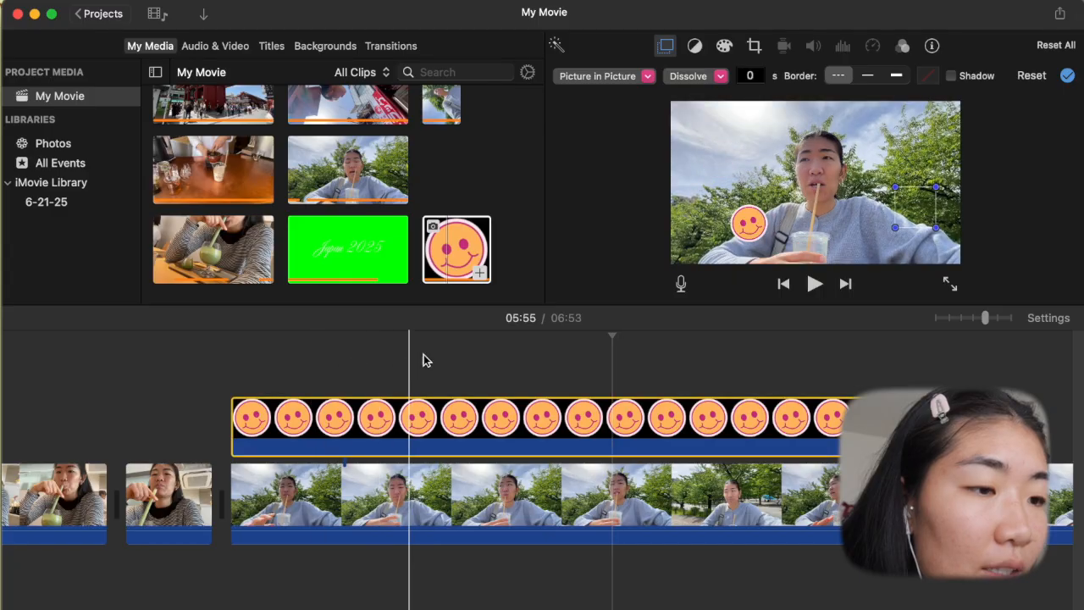
# - Play back the smiley's keyframed movement over the outdoor selfie clip up to 05:57
pyautogui.press('space')
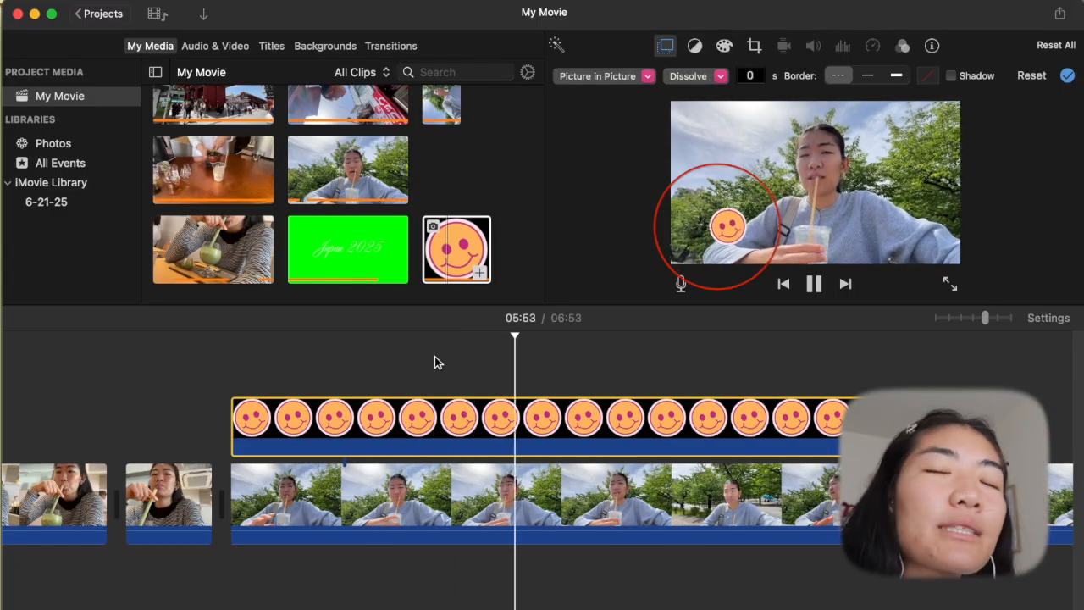
pyautogui.press('space')
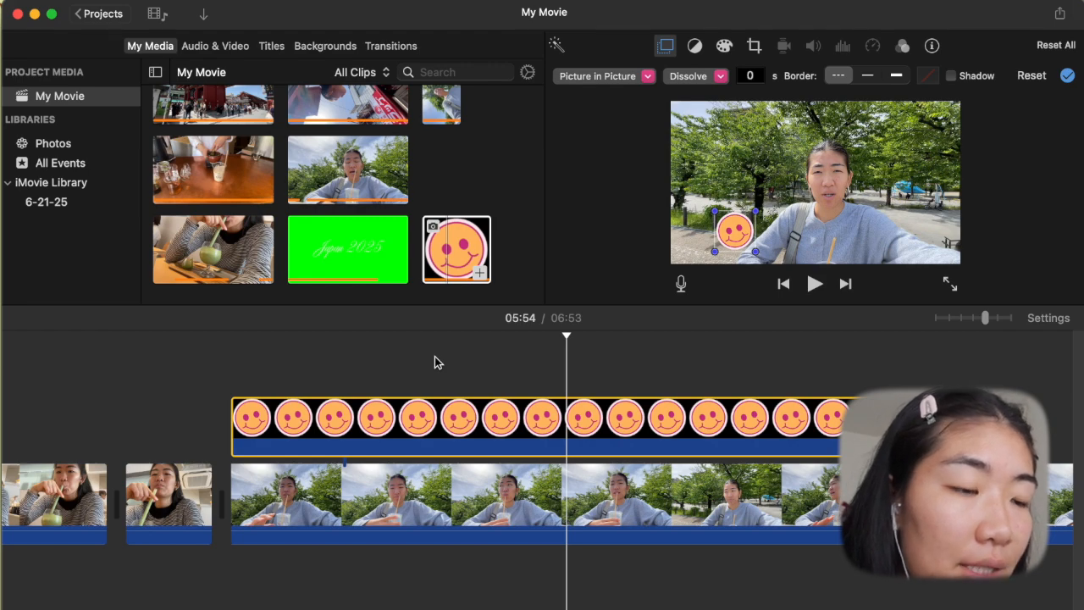
pyautogui.press('space')
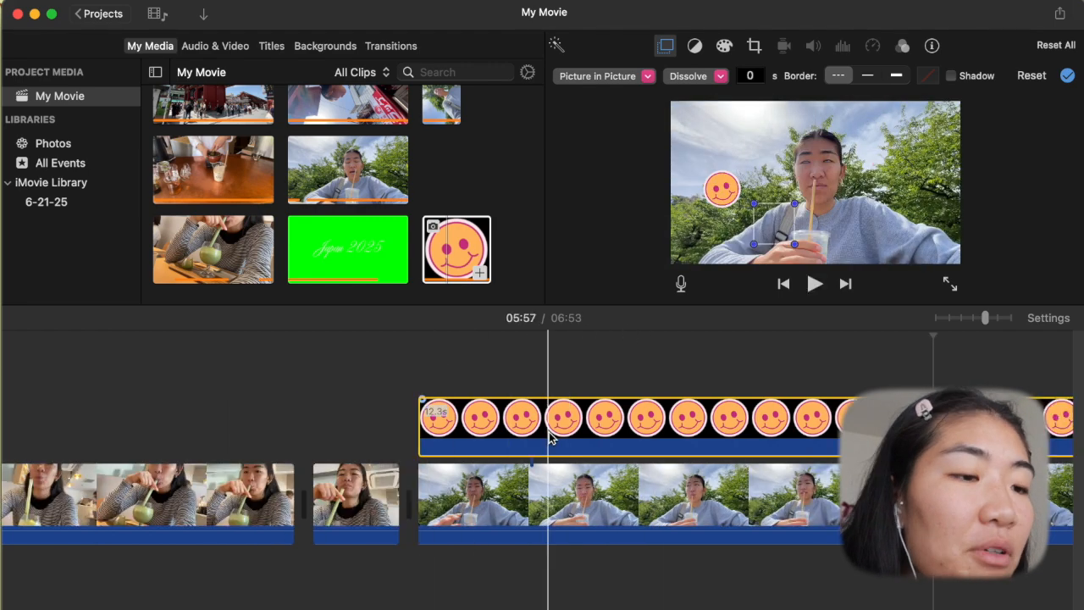
pyautogui.hscroll(4, 549, 432)
pyautogui.hscroll(2, 639, 432)
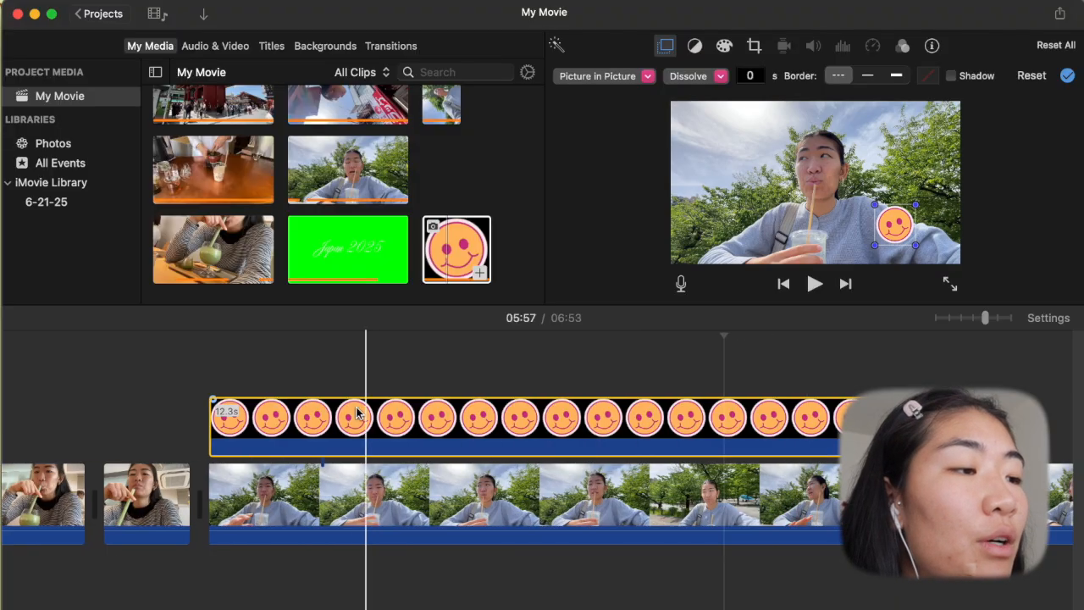
# - Search the sound effects for "bottle" and add Bottle Cork beneath the beginning of the outdoor selfie clip
pyautogui.click(240, 49)
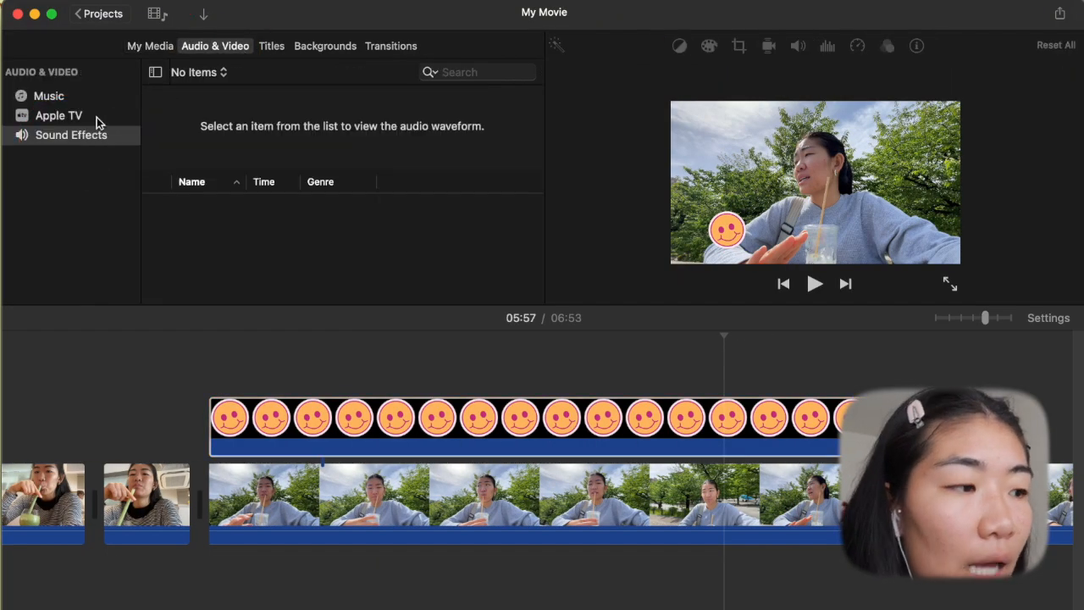
pyautogui.click(87, 137)
pyautogui.moveTo(289, 607); pyautogui.dragTo(244, 568)
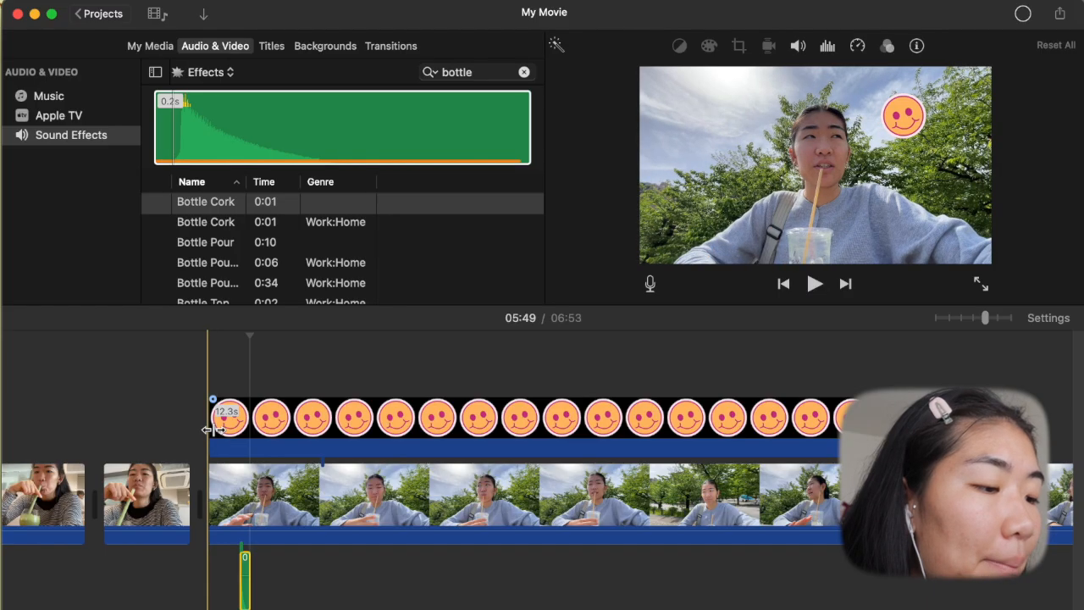
# - Trim the smiley overlay's start slightly and align the Bottle Cork sound effect with the overlay's first frame
pyautogui.moveTo(220, 432); pyautogui.dragTo(237, 432)
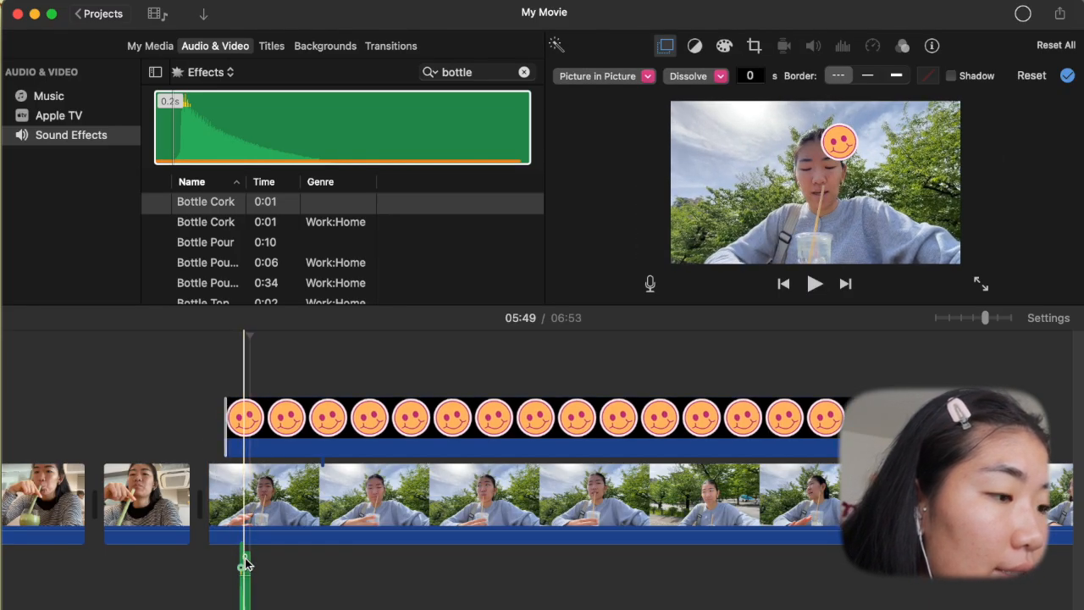
pyautogui.press('super+equal')
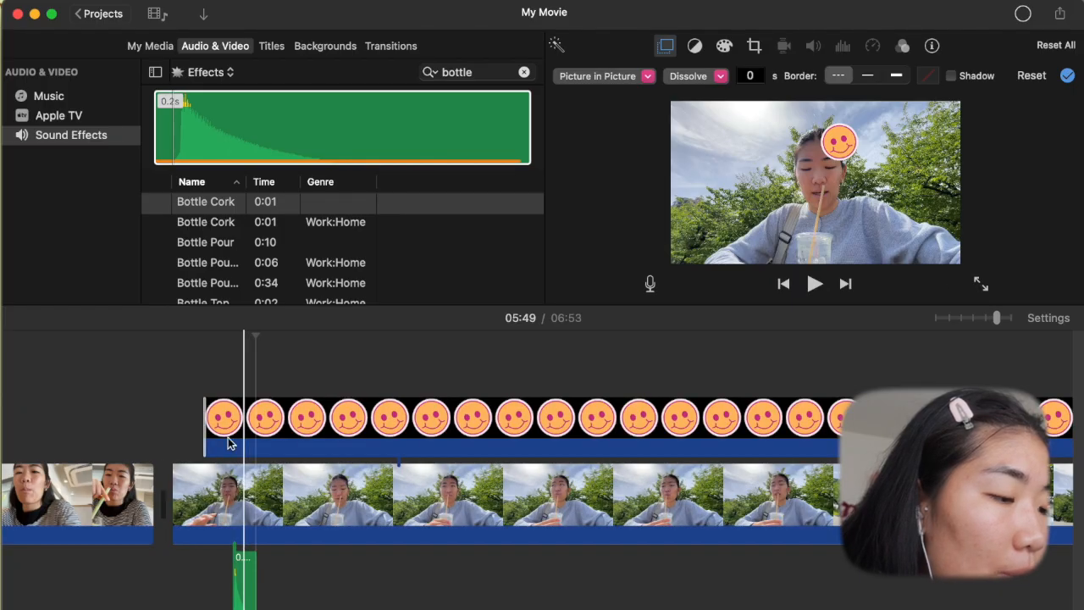
pyautogui.press('super+equal')
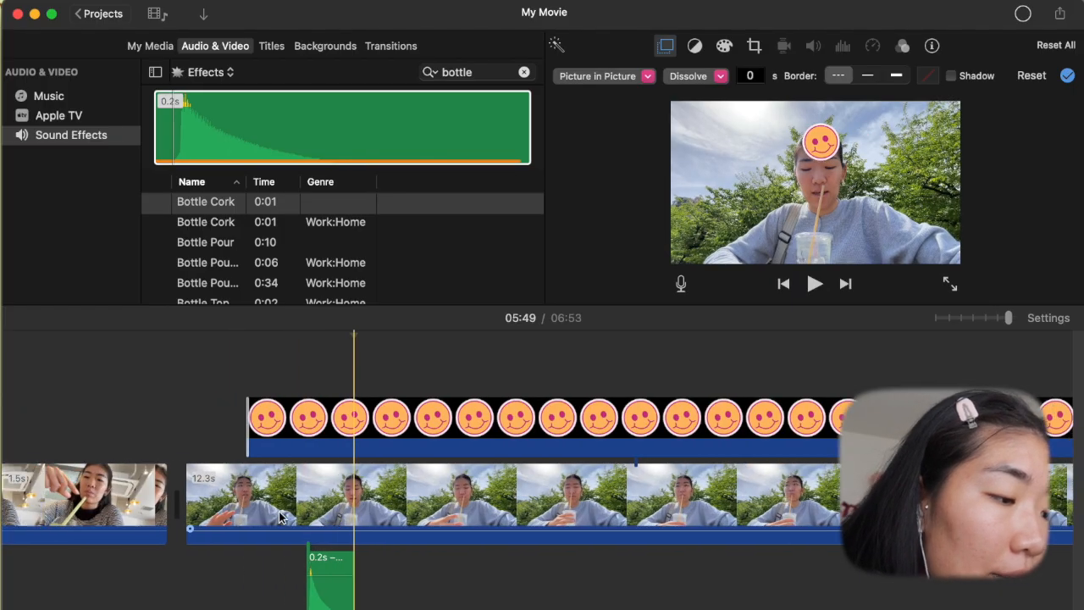
pyautogui.hscroll(-2, 279, 511)
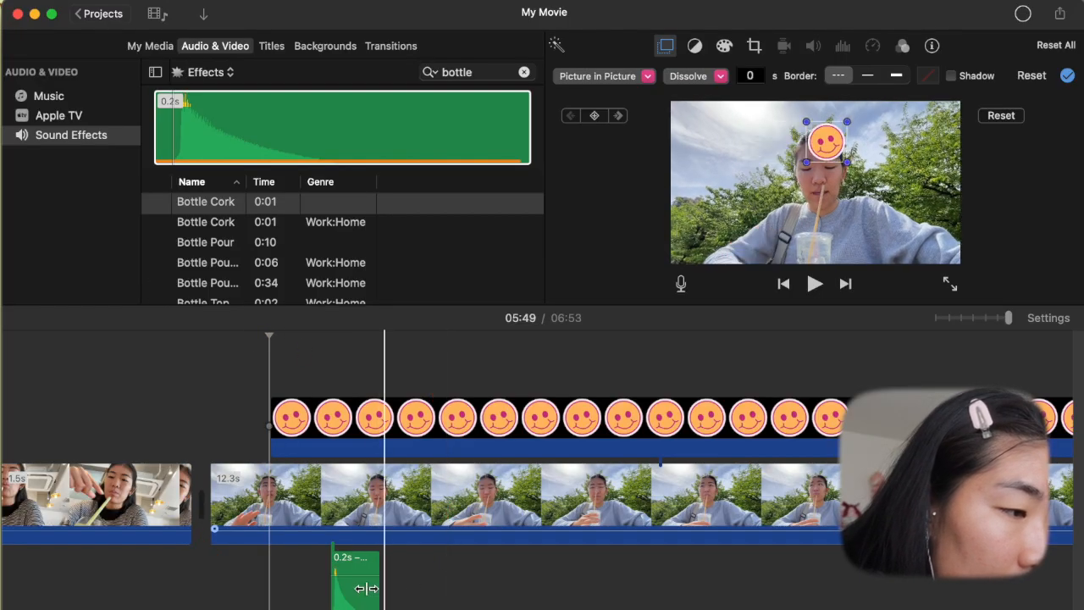
pyautogui.moveTo(366, 588); pyautogui.dragTo(306, 588)
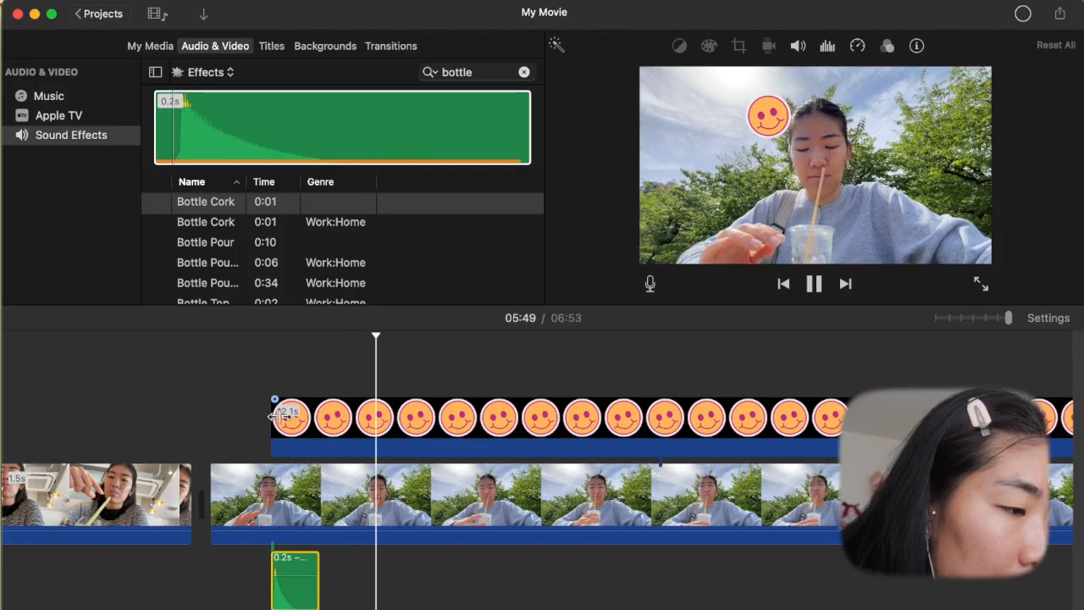
# - Extend the smiley overlay's start slightly earlier and shift the Bottle Cork sound effect to match it
pyautogui.press('space')
pyautogui.moveTo(265, 421); pyautogui.dragTo(242, 421)
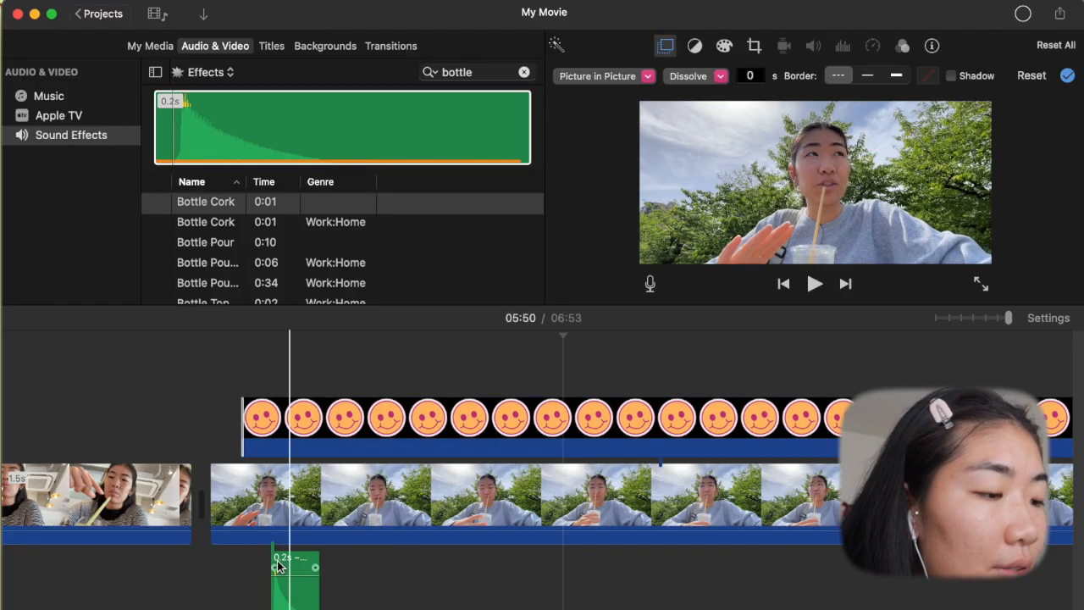
pyautogui.moveTo(291, 567); pyautogui.dragTo(271, 567)
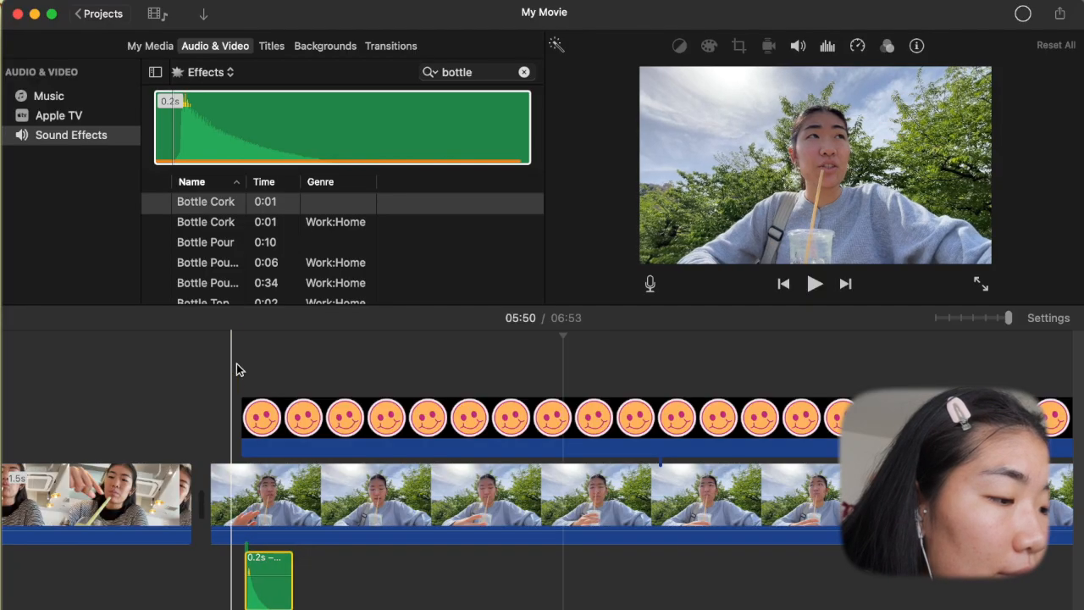
# - Play the smiley's entrance with the Bottle Cork sound effect from just before the overlay
pyautogui.press('space')
pyautogui.press('space')
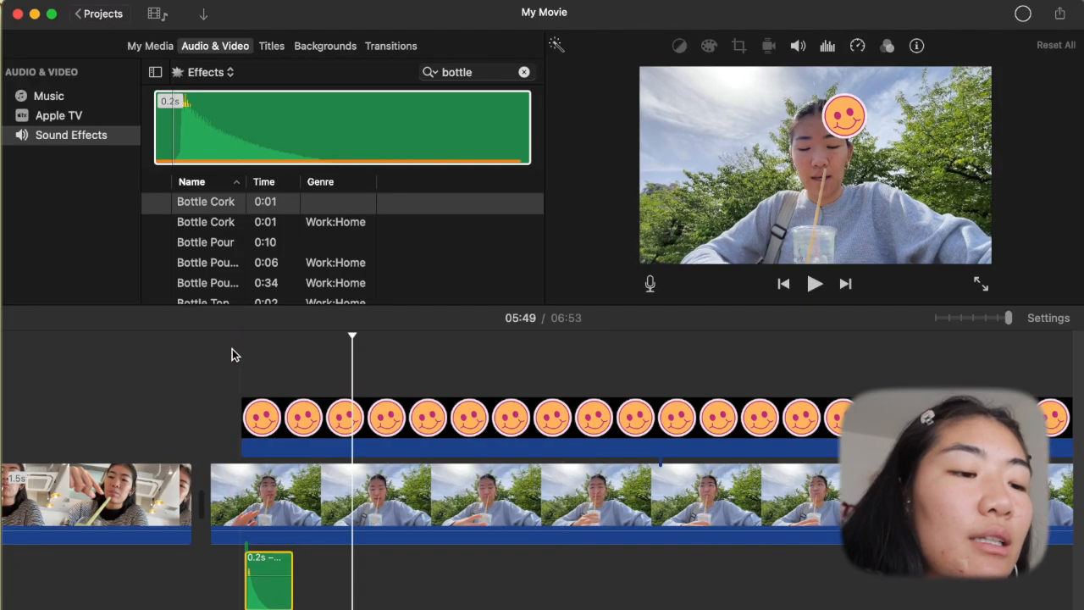
pyautogui.press('space')
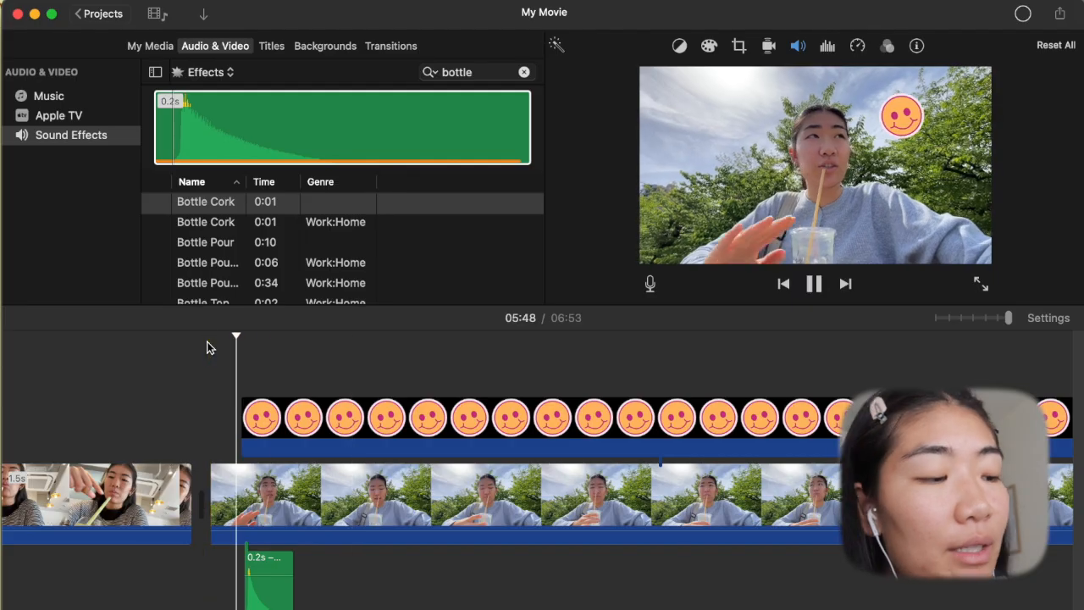
# - Check the smiley overlay's position around 05:51 and select the Bottle Cork sound effect beneath the selfie clip
pyautogui.click(573, 432)
pyautogui.hscroll(5, 593, 423)
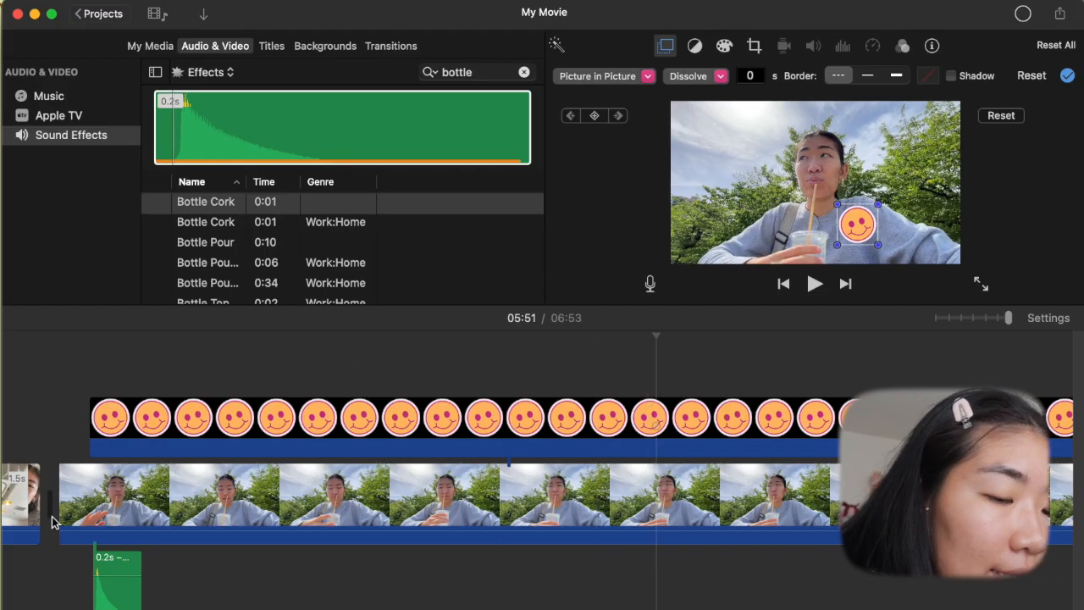
pyautogui.click(118, 561)
pyautogui.hscroll(-2, 140, 555)
pyautogui.hscroll(-2, 140, 555)
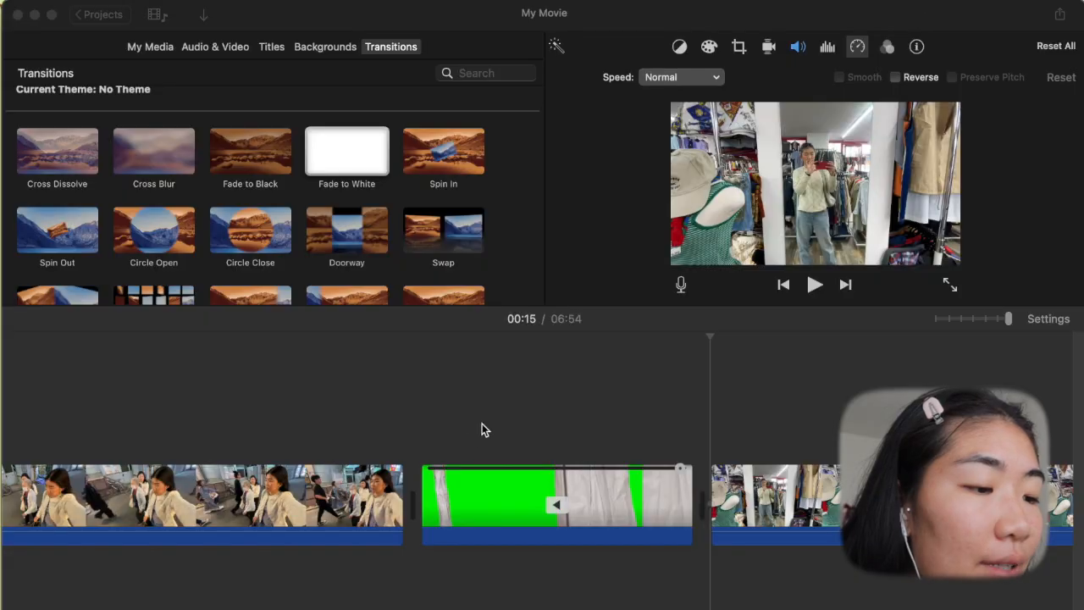
# - Select the green-screen fabric clip between the street and clothing-shop clips and make sure it plays in reverse
pyautogui.click(437, 441)
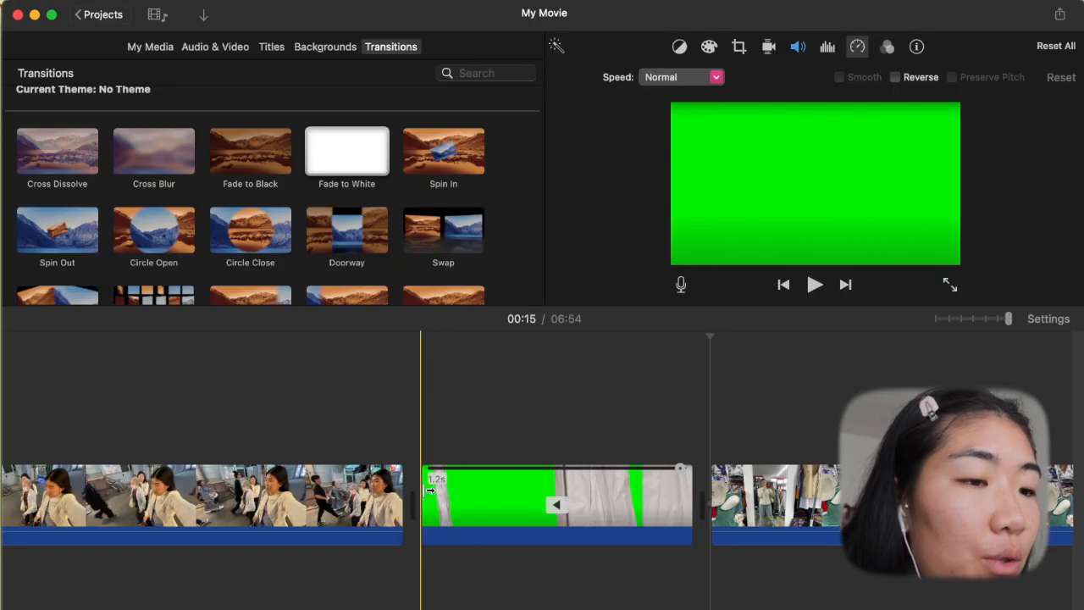
pyautogui.click(557, 496)
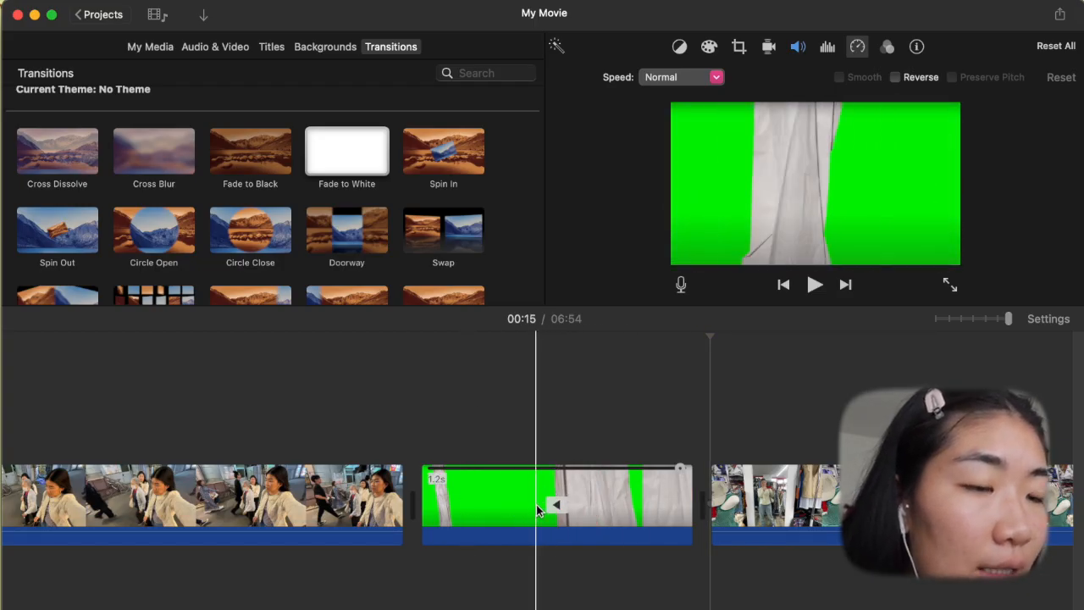
pyautogui.click(611, 501)
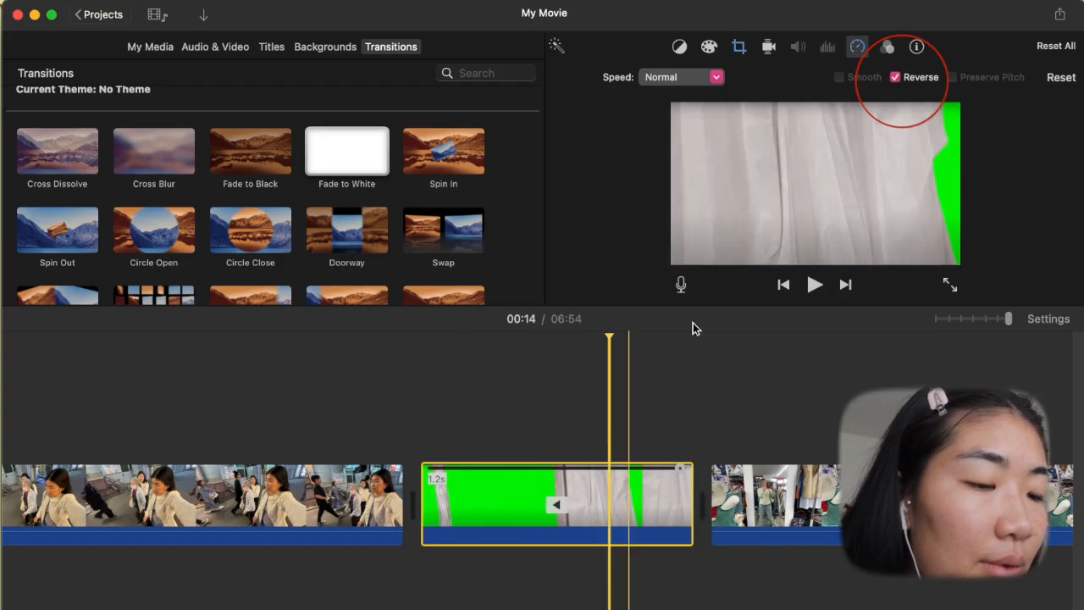
pyautogui.click(896, 77)
pyautogui.click(898, 79)
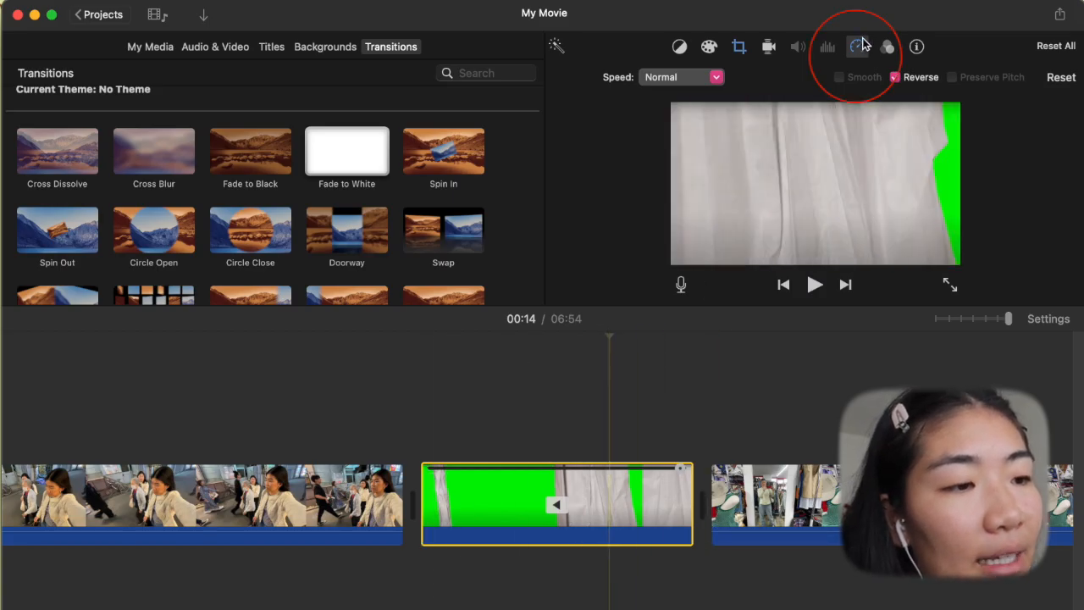
# - Set the reversed fabric clip to a custom speed of 170%
pyautogui.click(703, 78)
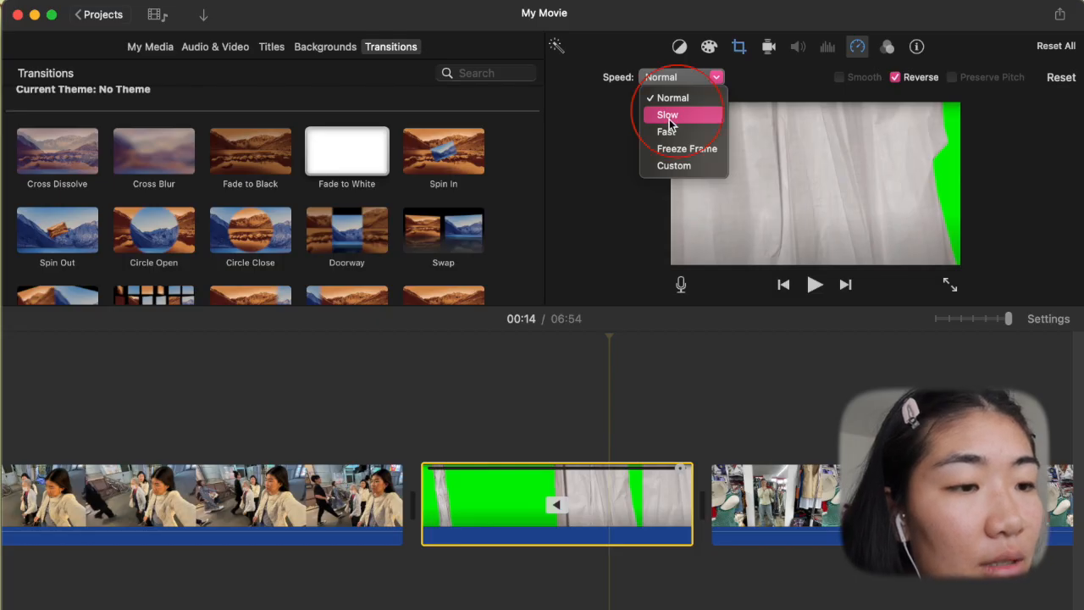
pyautogui.click(683, 78)
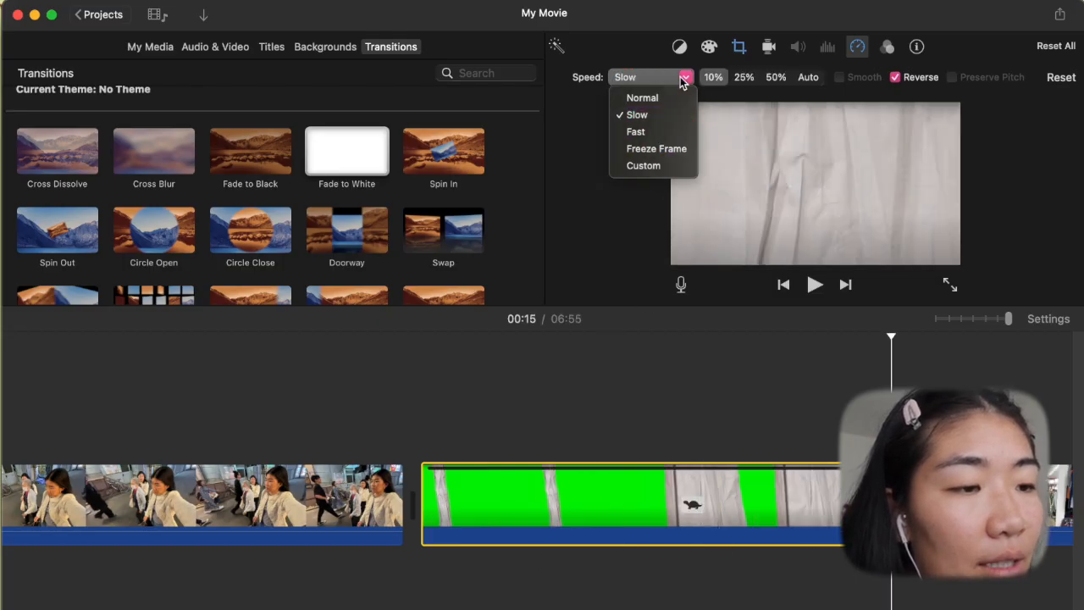
pyautogui.click(658, 166)
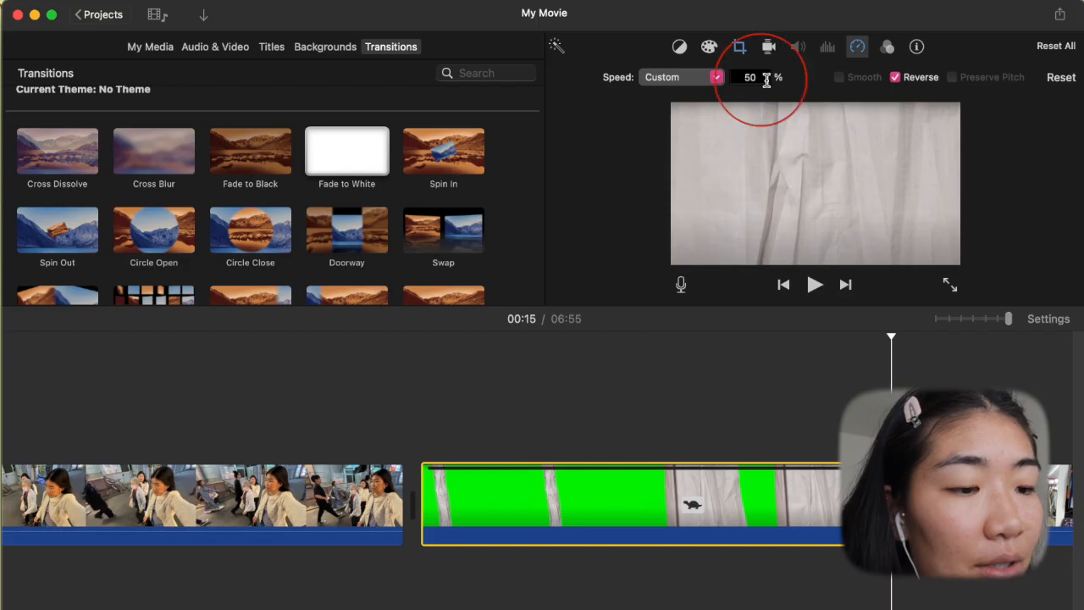
# - Place the fabric clip as an overlay above the cut between the street and shop clips, using the Green/Blue Screen mode
pyautogui.moveTo(948, 475); pyautogui.dragTo(565, 486)
pyautogui.moveTo(449, 491); pyautogui.dragTo(397, 400)
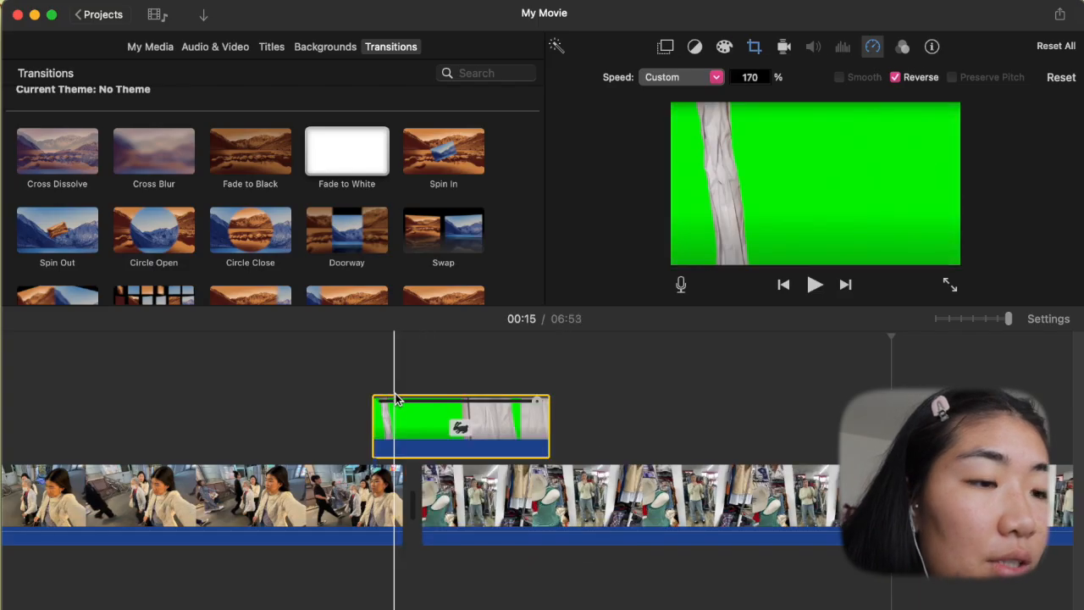
pyautogui.hscroll(-3, 397, 400)
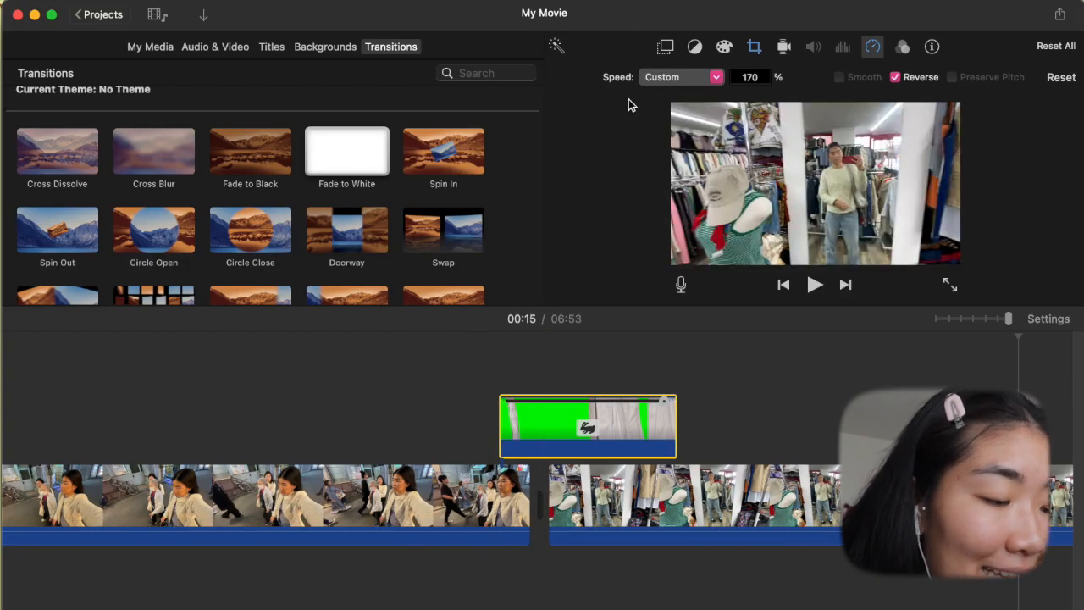
pyautogui.click(667, 48)
pyautogui.click(607, 78)
pyautogui.click(597, 114)
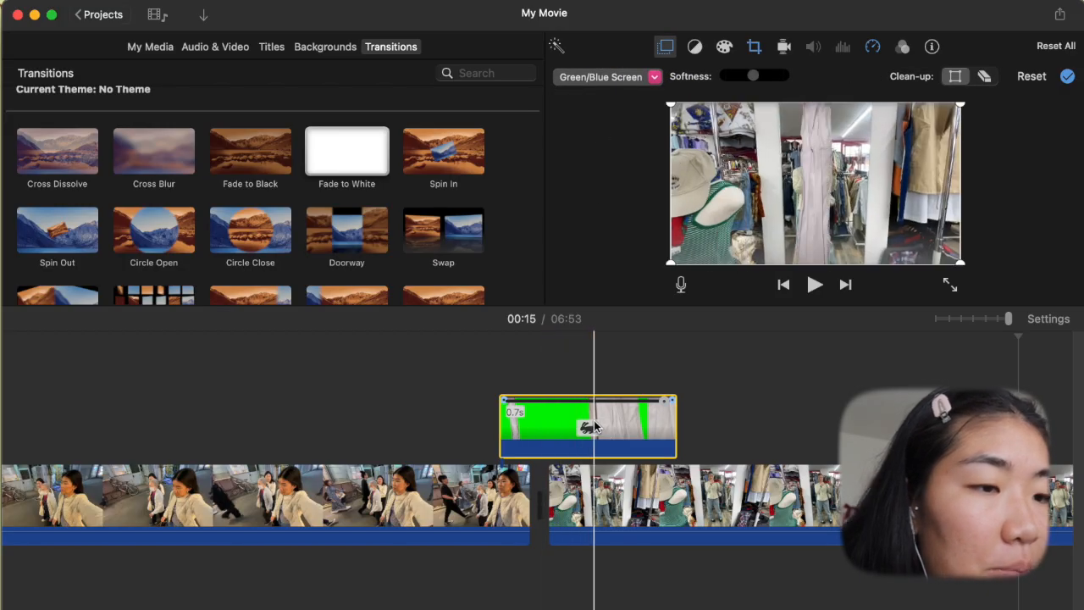
# - Mark a frame near the fabric overlay's end and move the overlay earlier over the end of the street clip
pyautogui.click(513, 461)
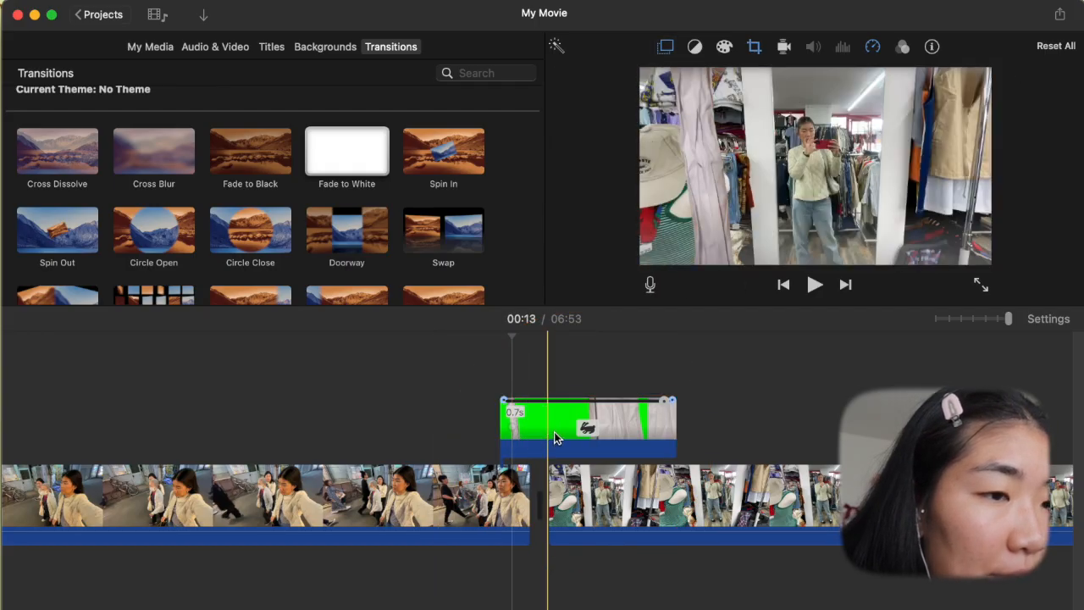
pyautogui.click(557, 422)
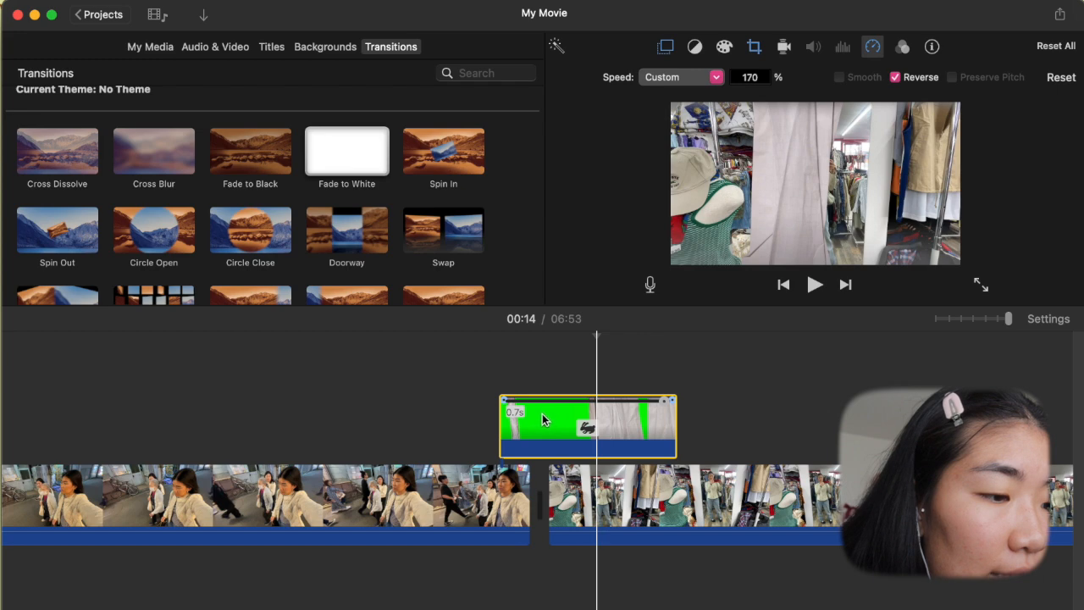
pyautogui.moveTo(558, 433); pyautogui.dragTo(498, 433)
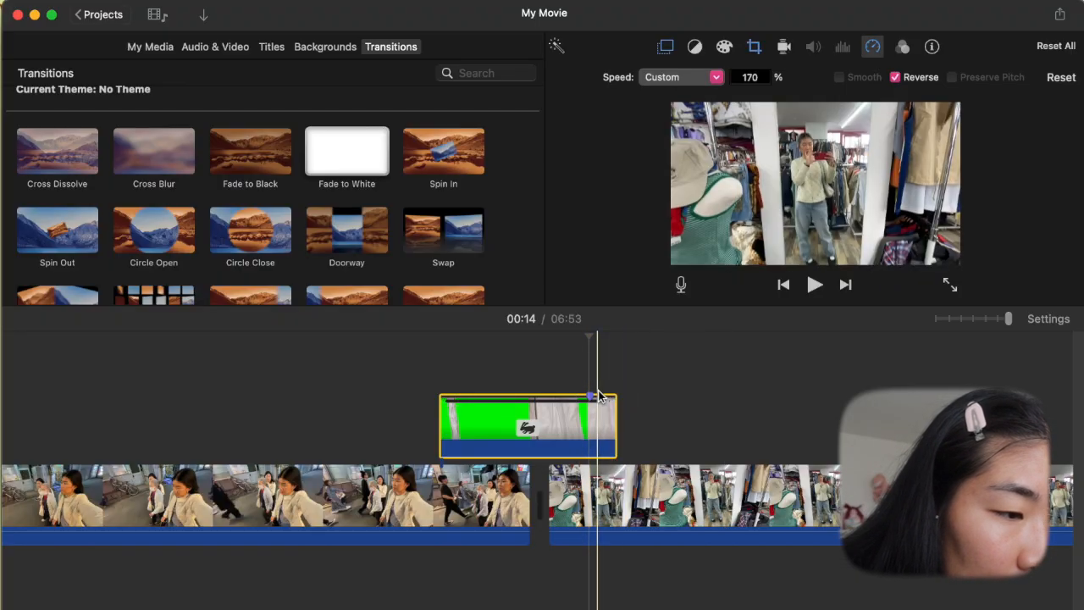
pyautogui.moveTo(598, 420); pyautogui.dragTo(545, 416)
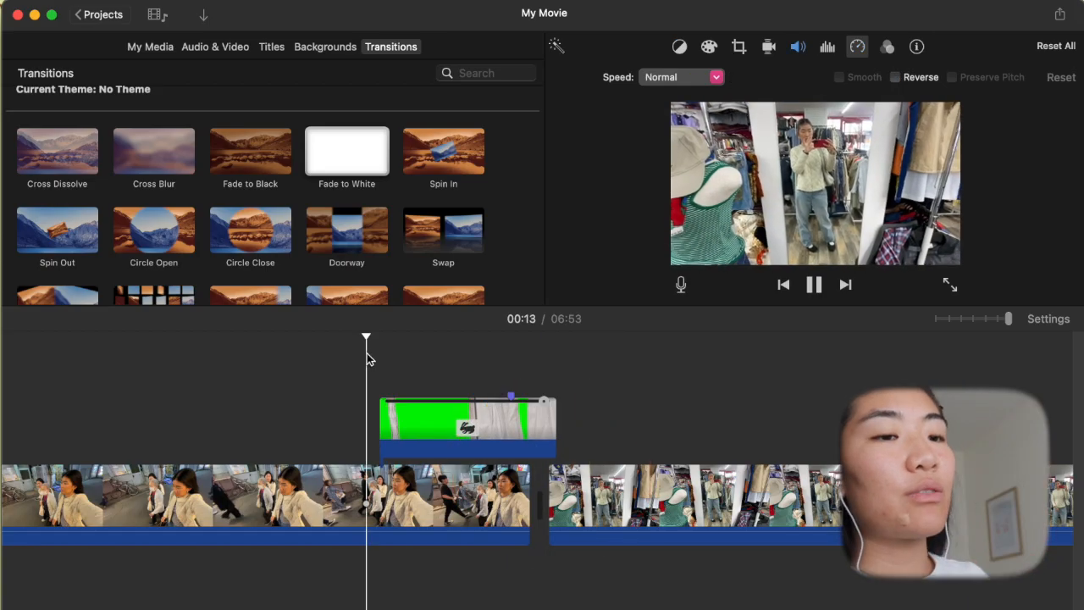
pyautogui.press('space')
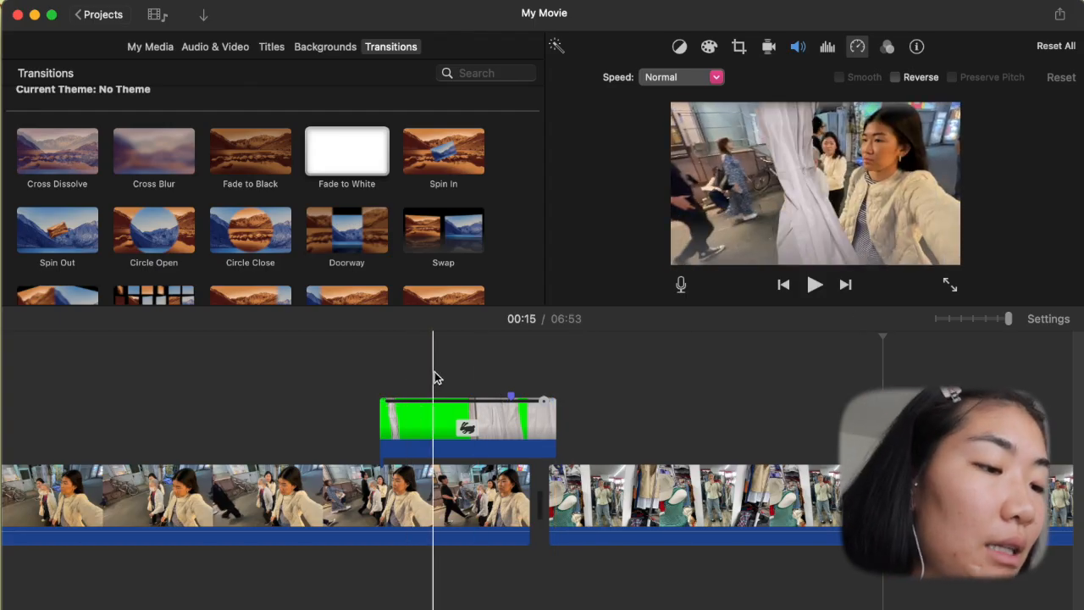
# - Duplicate the fabric overlay onto the start of the shop clip and end the first overlay at the street clip's last frame
pyautogui.click(494, 421)
pyautogui.press('super+c')
pyautogui.press('super+v')
pyautogui.click(606, 421)
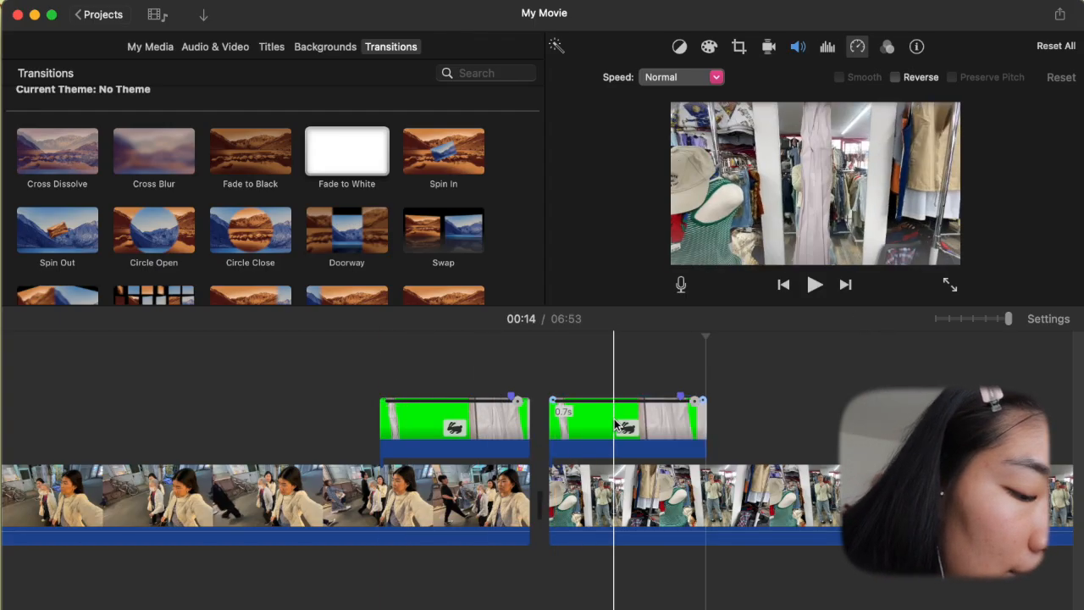
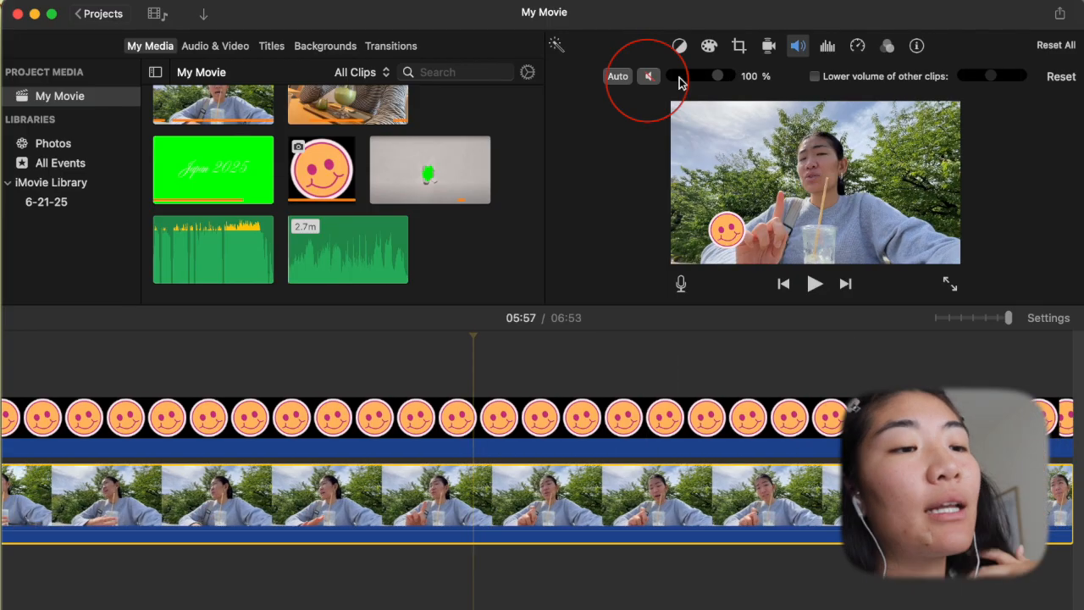
# - Add the last section of the Louie Zong - Rose Garden Eclipse track beneath the café clips, starting before the park clip
pyautogui.moveTo(401, 250); pyautogui.dragTo(404, 250)
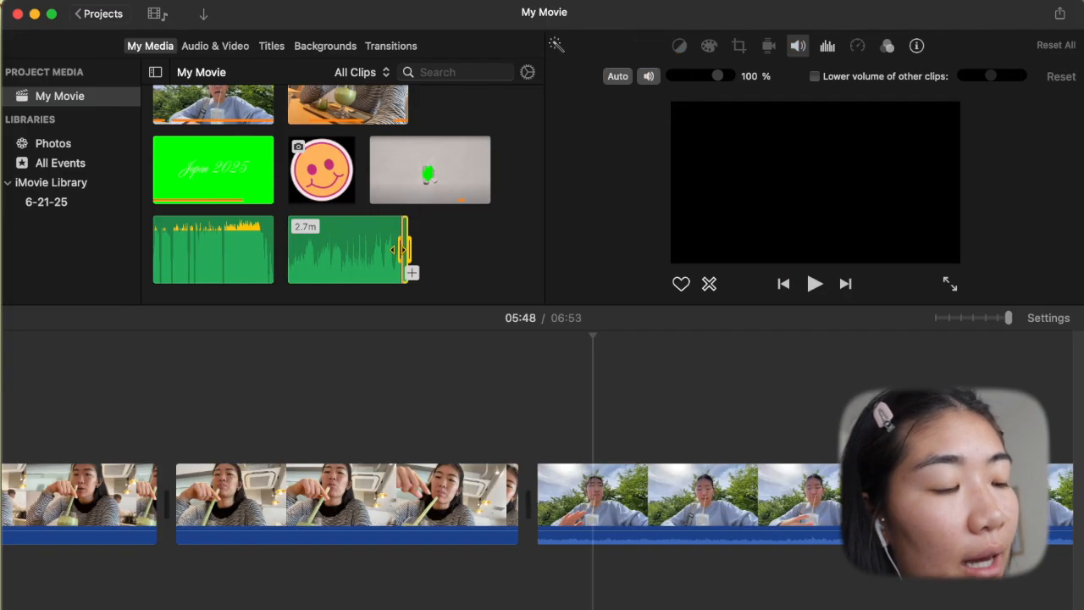
pyautogui.moveTo(385, 512); pyautogui.dragTo(382, 580)
pyautogui.moveTo(732, 568); pyautogui.dragTo(269, 570)
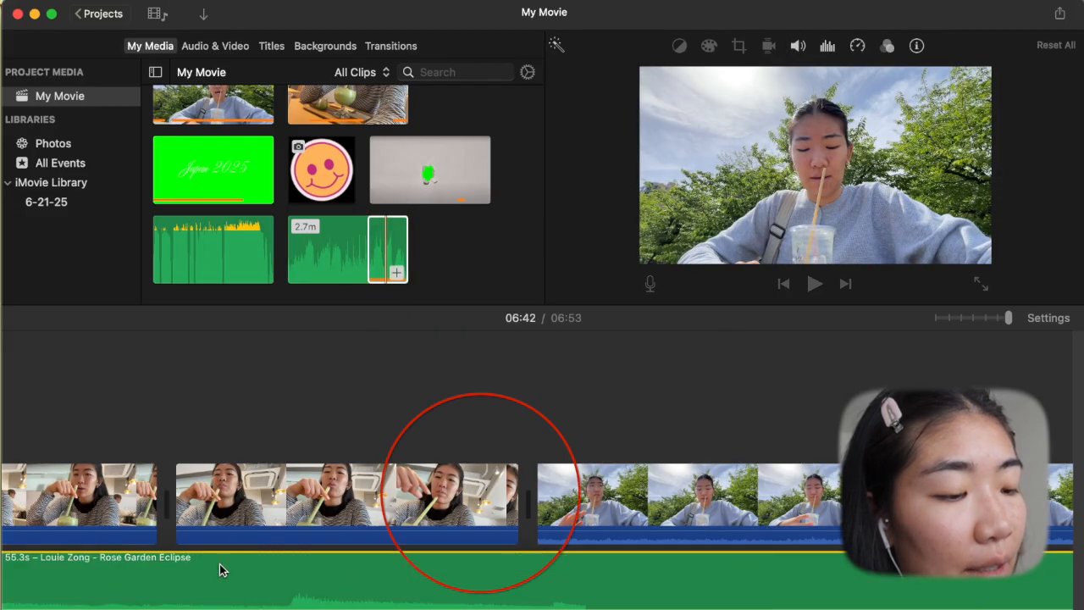
pyautogui.hscroll(-3, 574, 566)
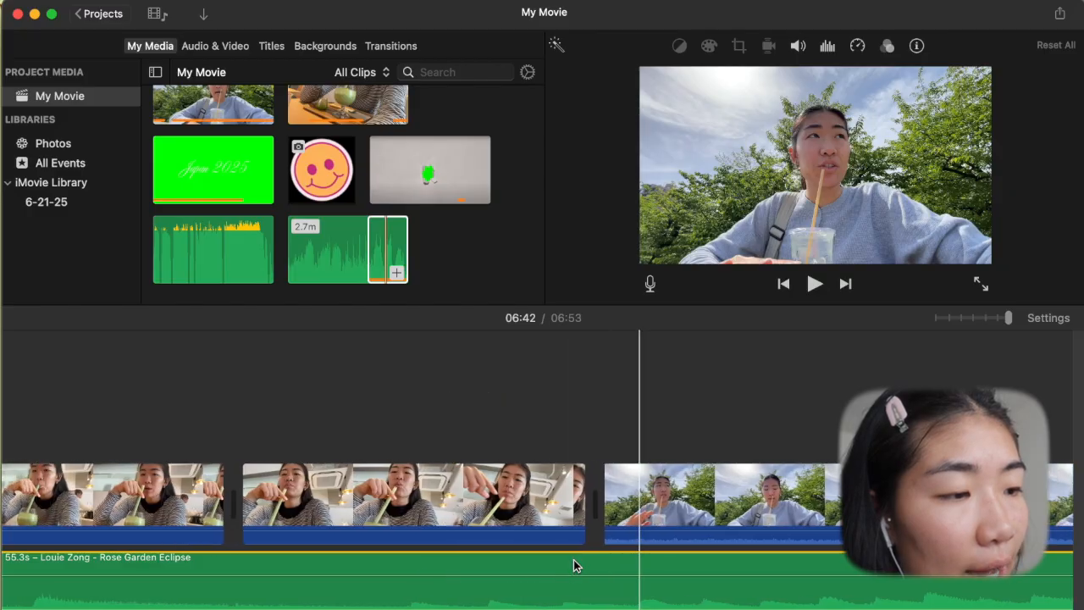
pyautogui.hscroll(-5, 574, 566)
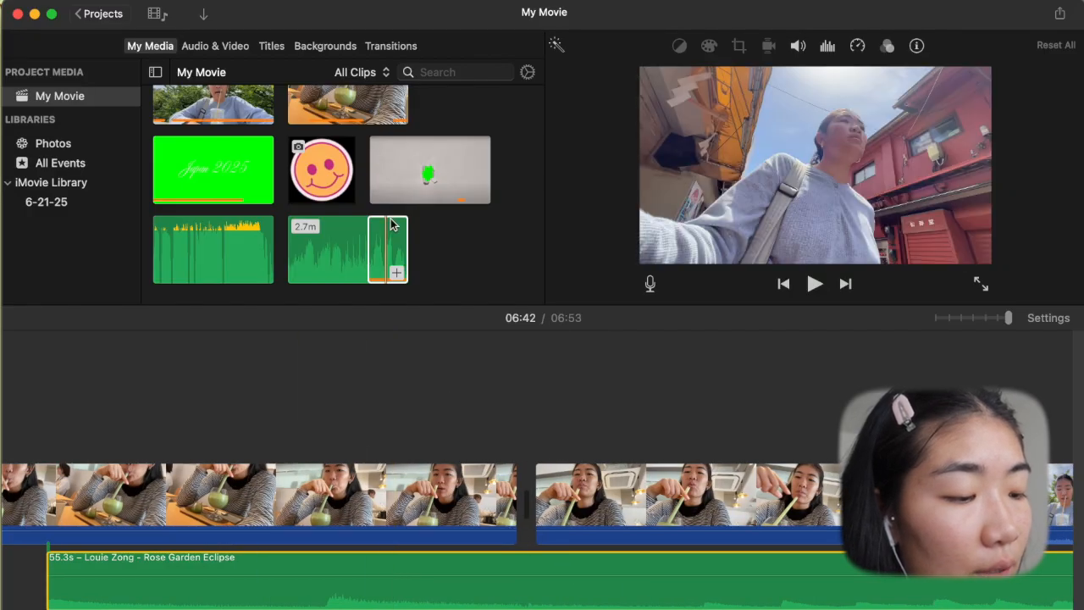
# - Move the Rose Garden Eclipse clip down into the background music track and play it under the park clip
pyautogui.hscroll(5, 457, 568)
pyautogui.moveTo(462, 580); pyautogui.dragTo(463, 609)
pyautogui.hscroll(-3, 500, 584)
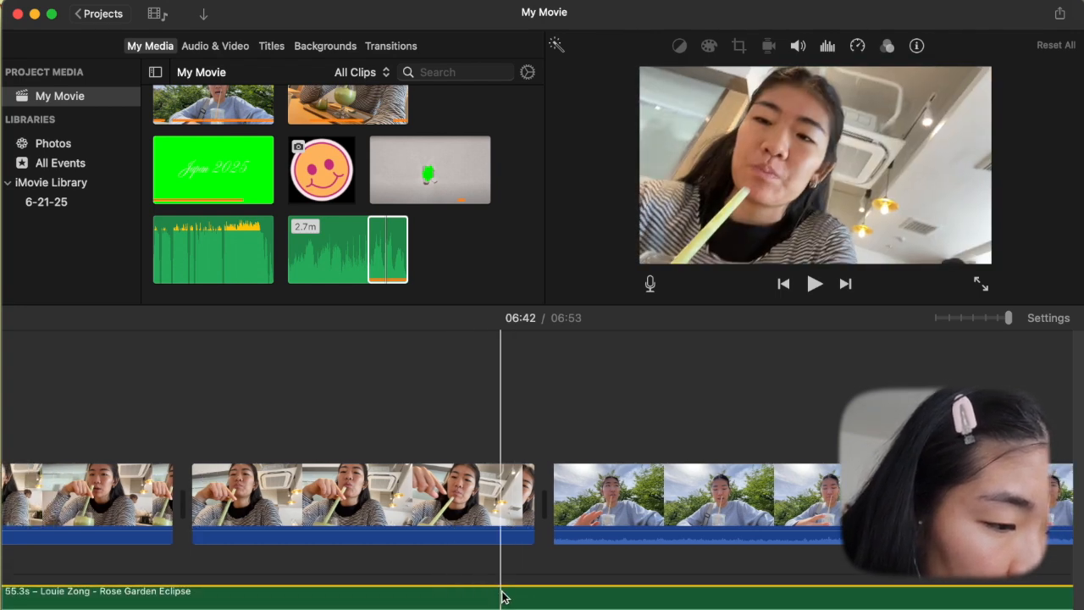
pyautogui.hscroll(-2, 528, 584)
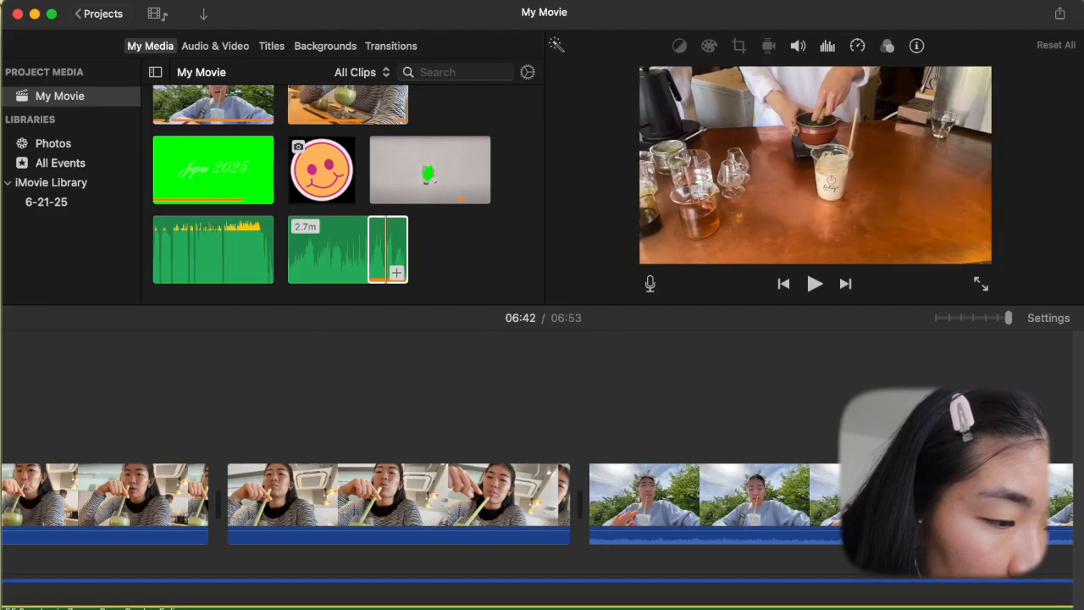
pyautogui.hscroll(-5, 576, 593)
pyautogui.hscroll(6, 341, 571)
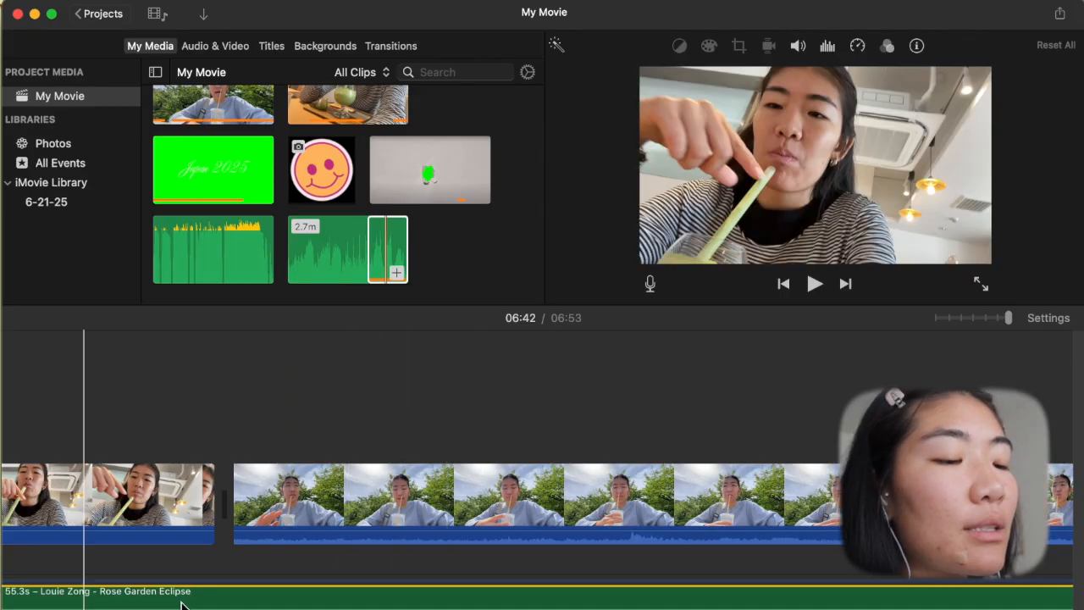
pyautogui.hscroll(5, 423, 551)
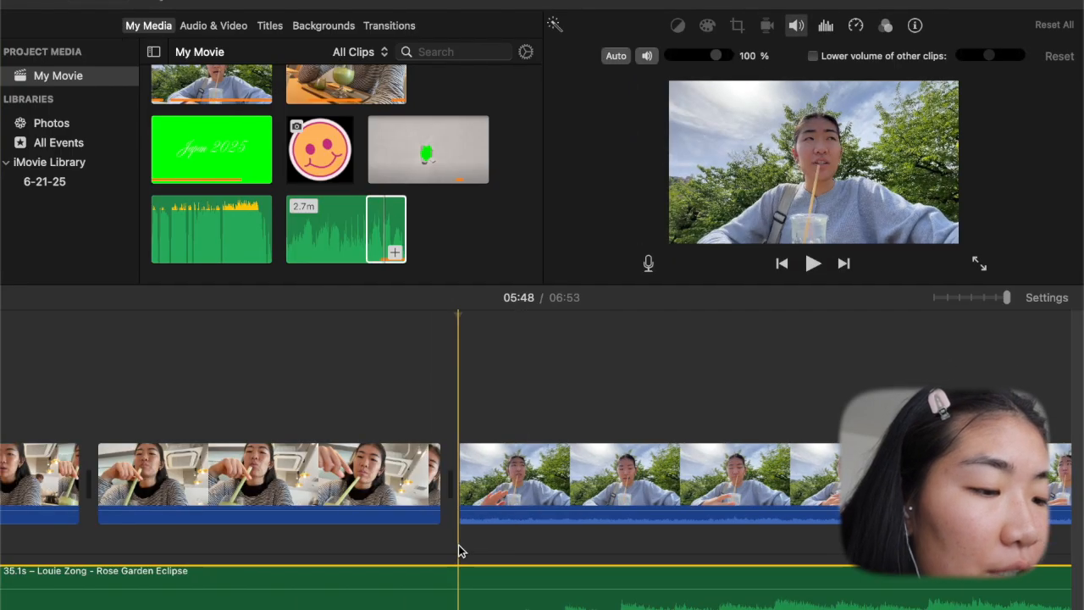
pyautogui.press('space')
pyautogui.press('space')
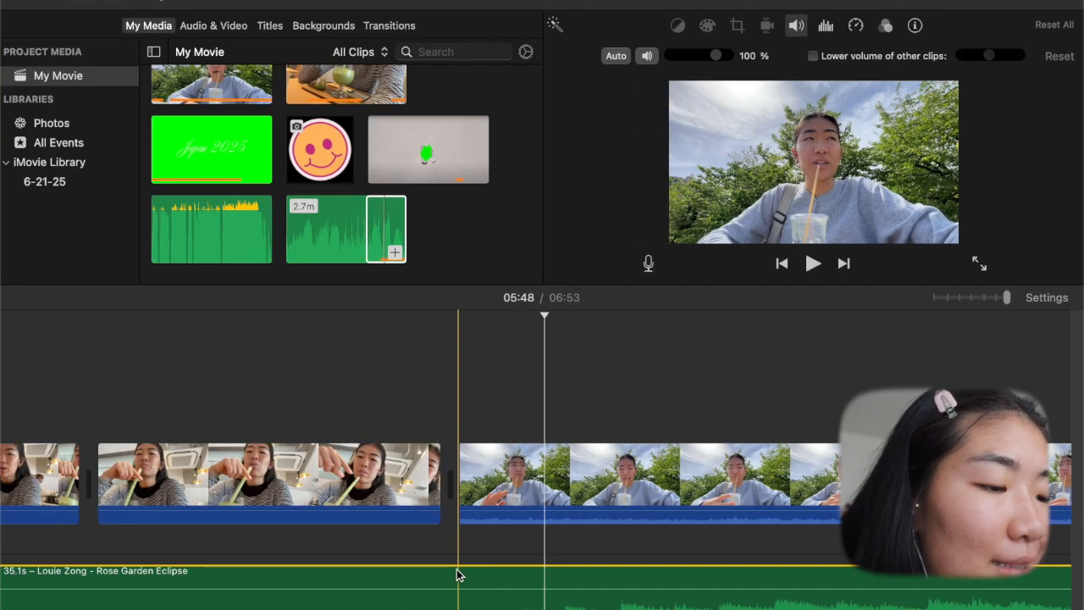
# - Split the background music at the start of the park clip and lower the second segment's volume to 4%
pyautogui.press('super+b')
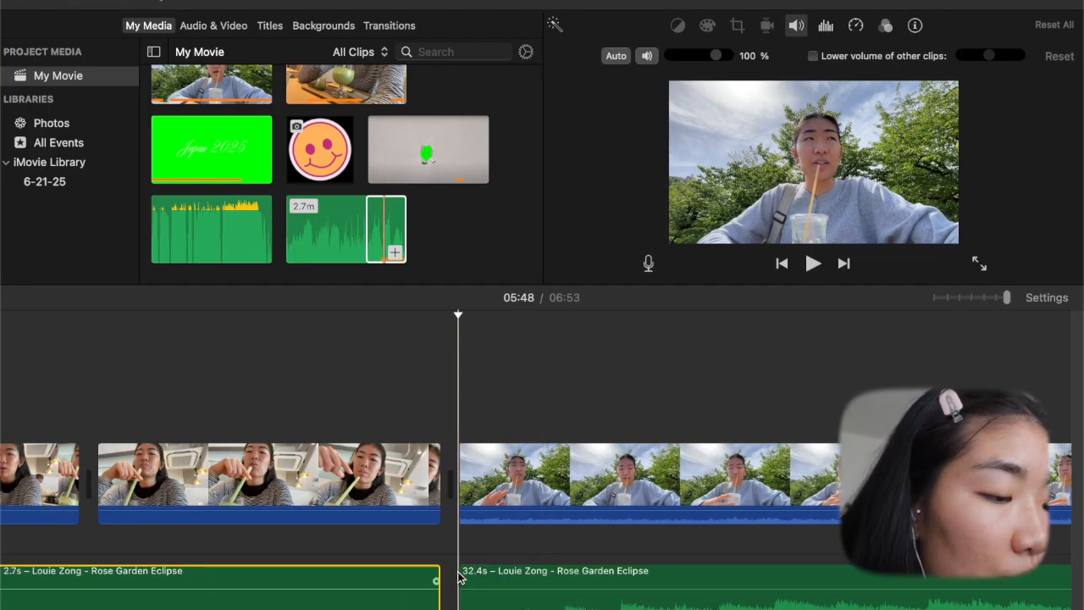
pyautogui.click(498, 598)
pyautogui.moveTo(477, 568); pyautogui.dragTo(475, 593)
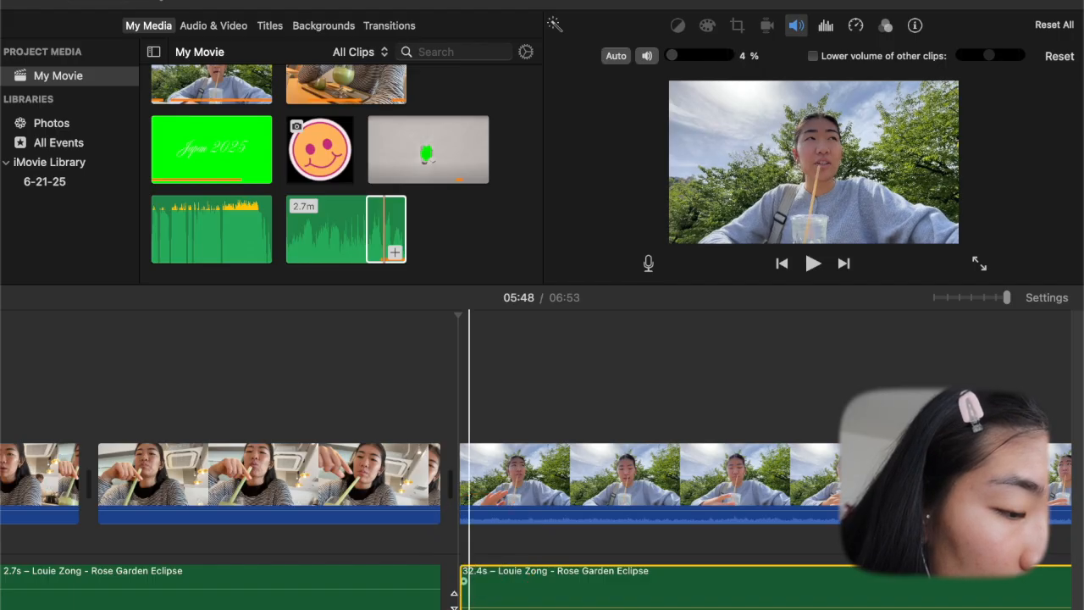
# - Fade out the first music segment before the park clip, set the second segment's volume to 13%, and preview
pyautogui.moveTo(439, 583); pyautogui.dragTo(437, 583)
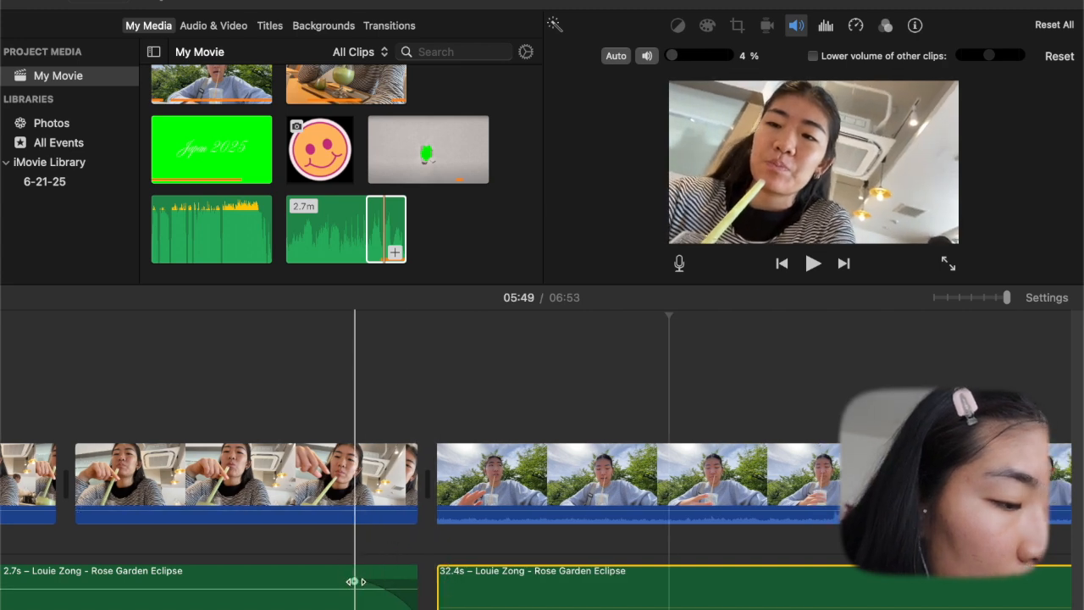
pyautogui.moveTo(356, 581); pyautogui.dragTo(200, 582)
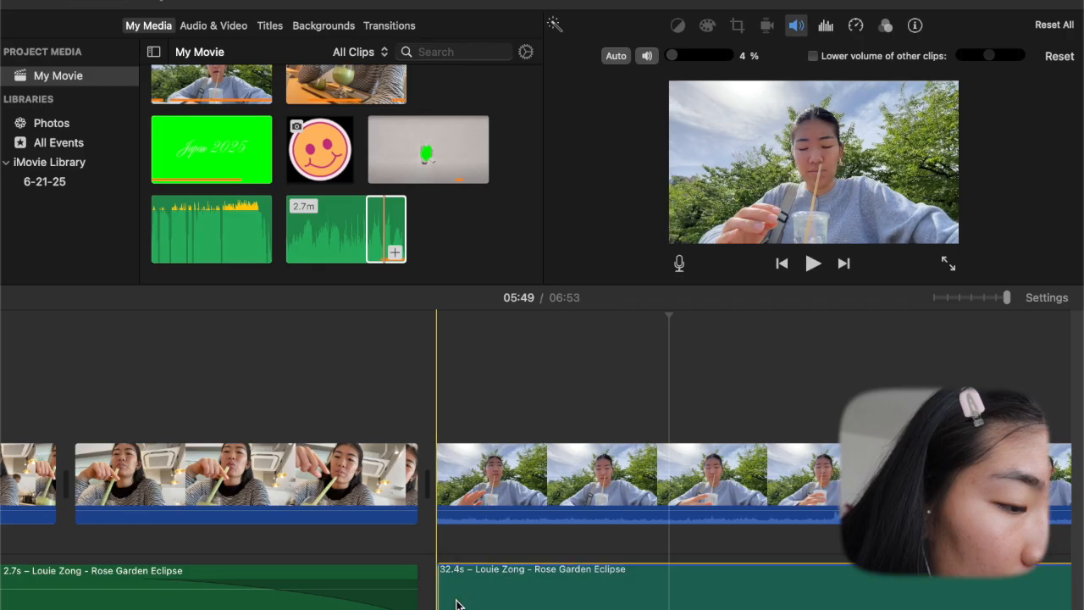
pyautogui.moveTo(452, 598); pyautogui.dragTo(451, 598)
pyautogui.press('space')
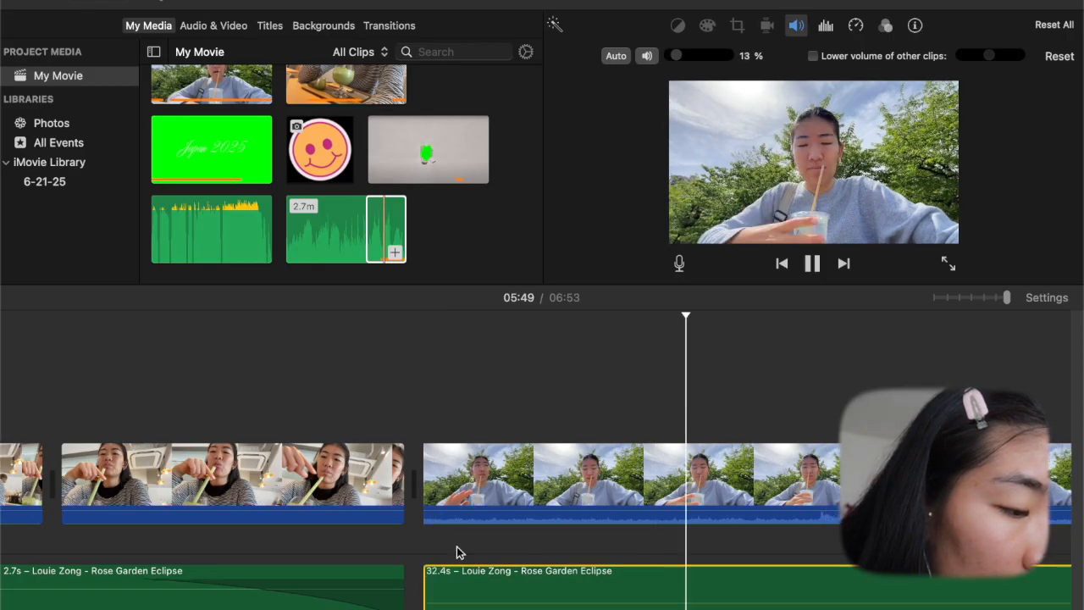
pyautogui.press('space')
# - Remove the fade-out from the first music segment and play back the cut into the park clip
pyautogui.hscroll(-5, 188, 579)
pyautogui.hscroll(-2, 170, 580)
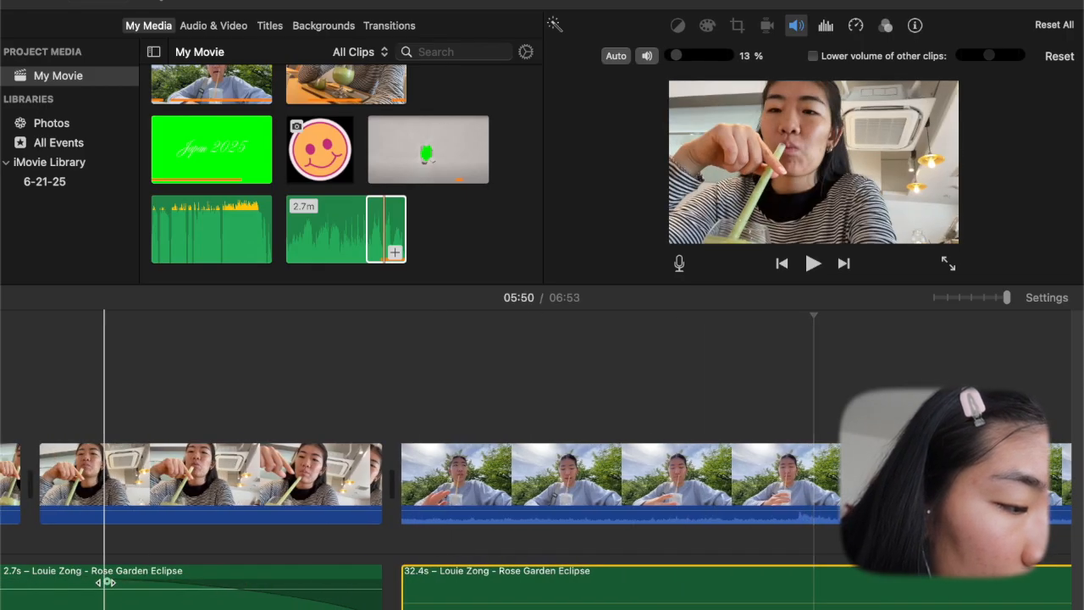
pyautogui.moveTo(192, 580); pyautogui.dragTo(398, 576)
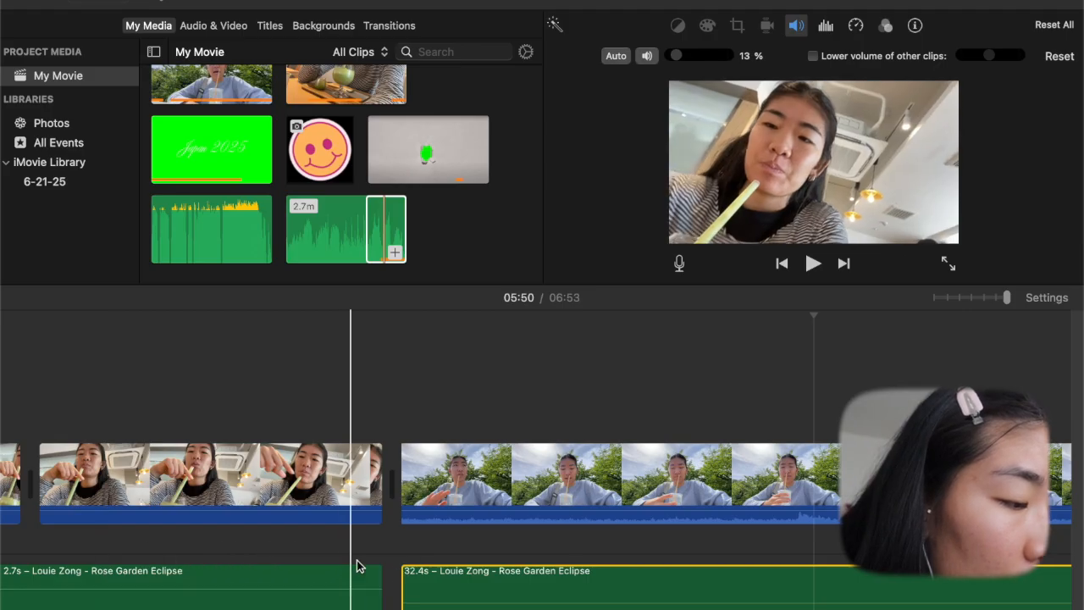
pyautogui.press('space')
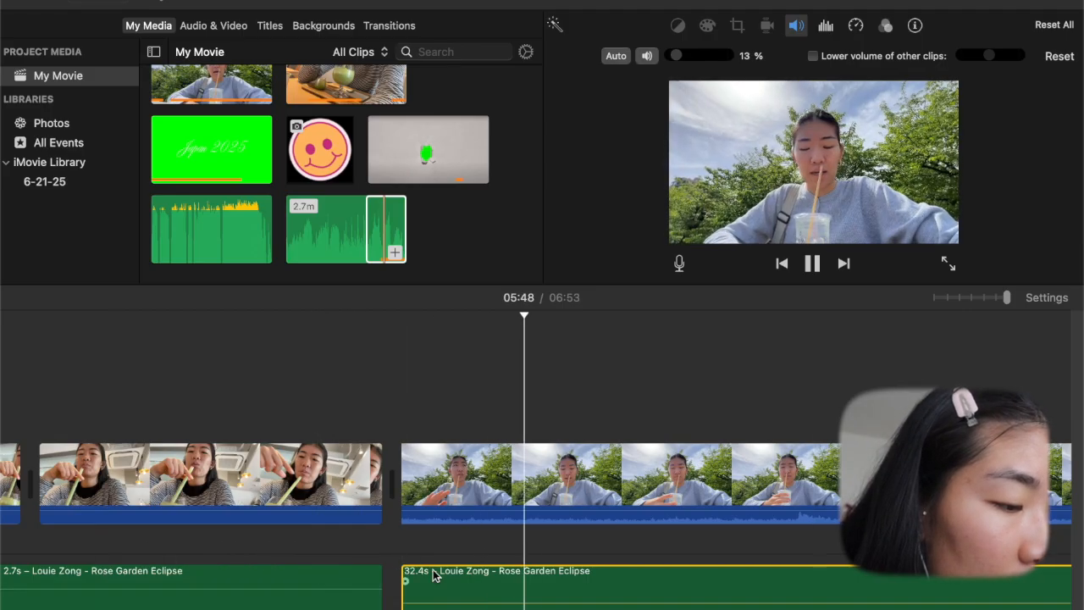
pyautogui.click(336, 540)
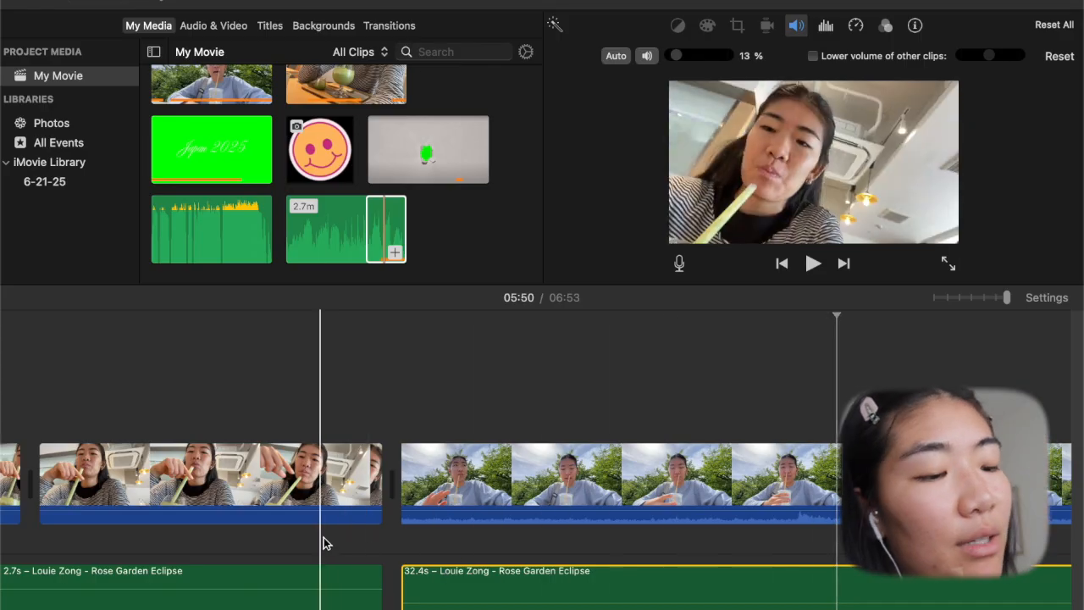
# - Detach the audio from the park clip so it becomes a separate clip beneath the video
pyautogui.click(431, 542)
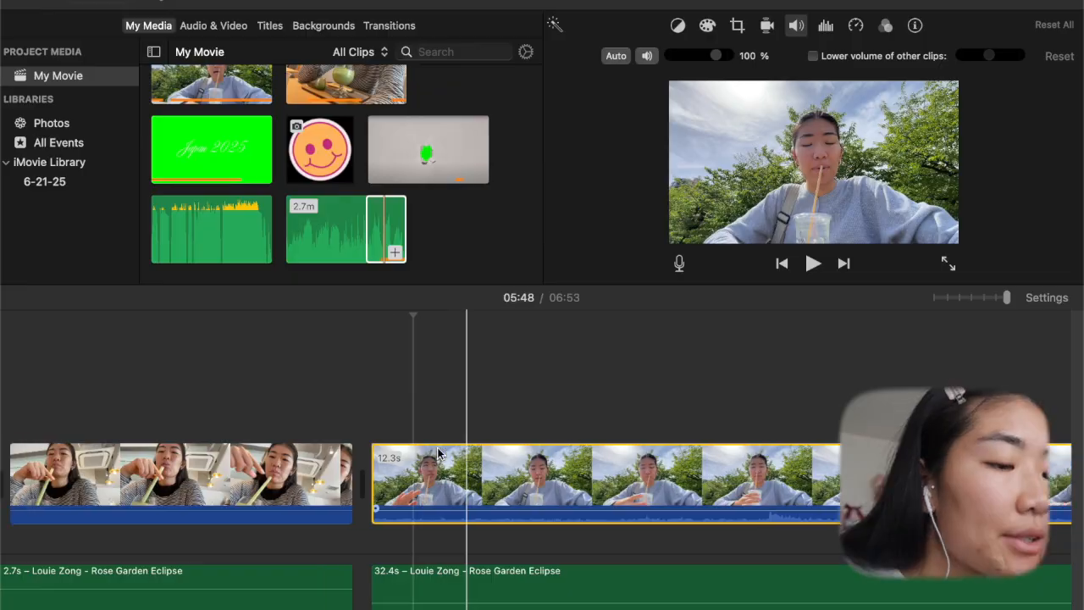
pyautogui.hscroll(-5, 549, 461)
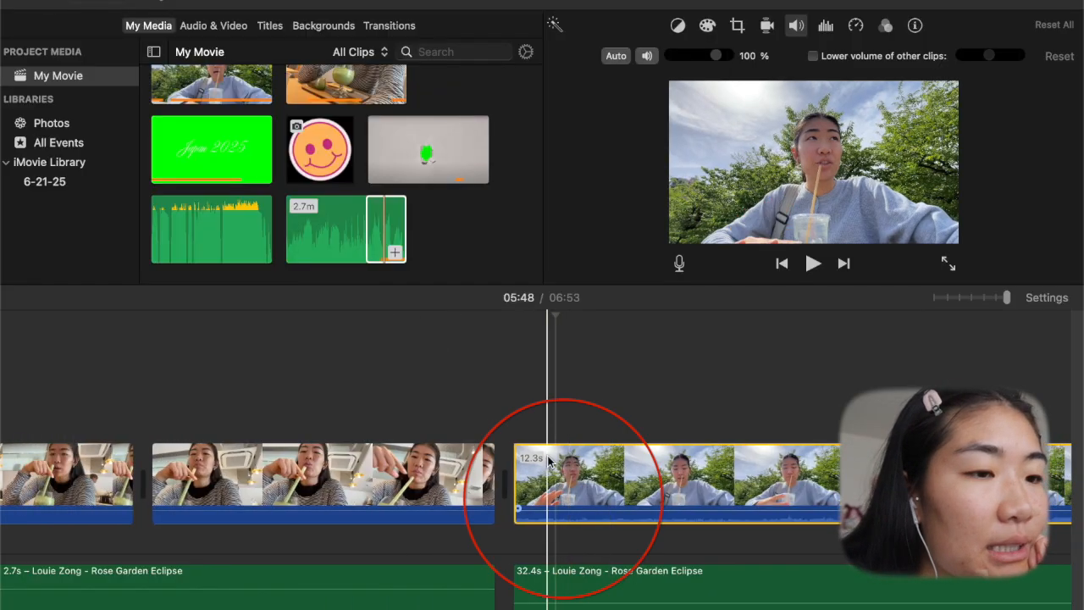
pyautogui.rightClick(549, 460)
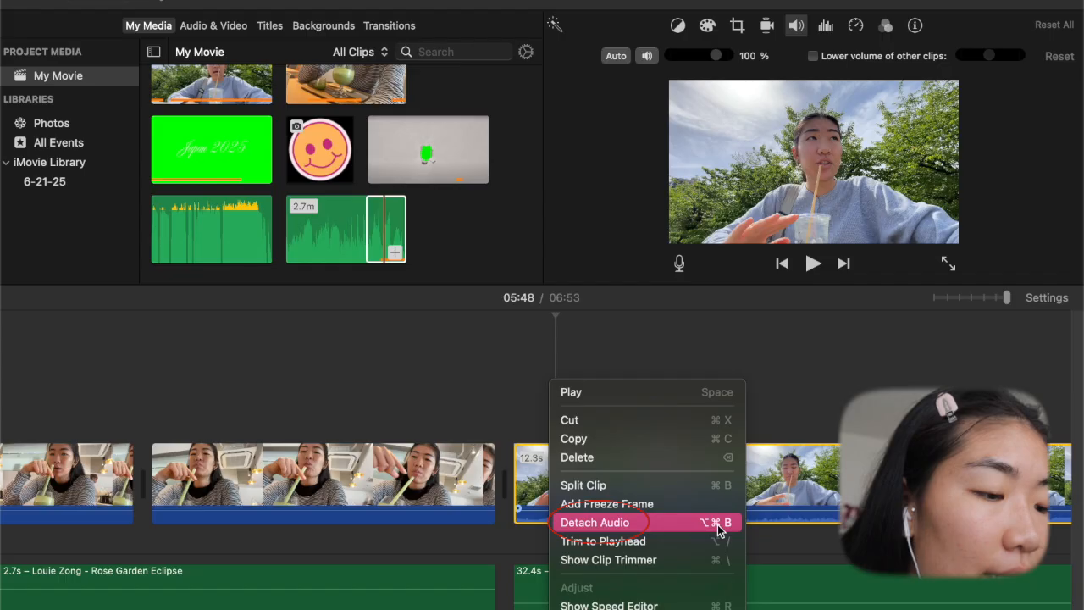
pyautogui.click(573, 525)
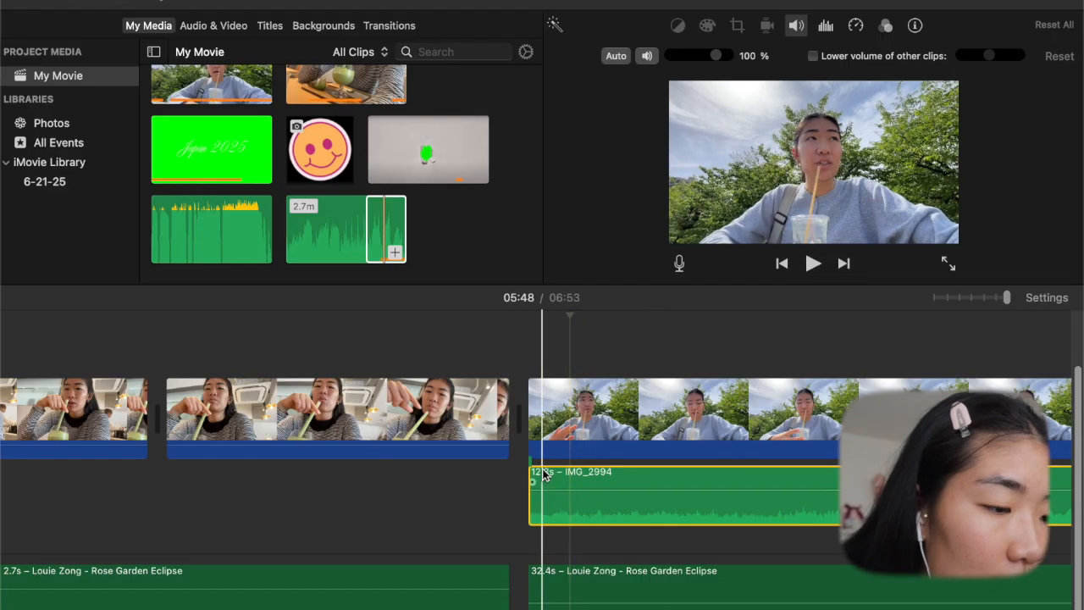
# - Split both the park video and its detached IMG_2994 audio about 0.2 s after the clip's start
pyautogui.click(579, 432)
pyautogui.press('super+b')
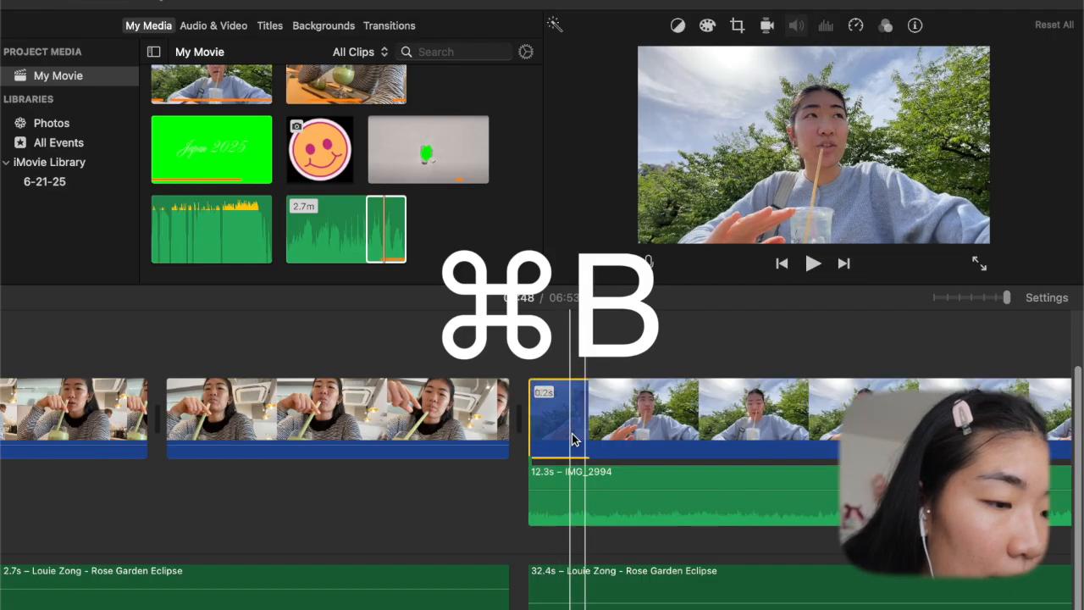
pyautogui.click(590, 481)
pyautogui.press('super+b')
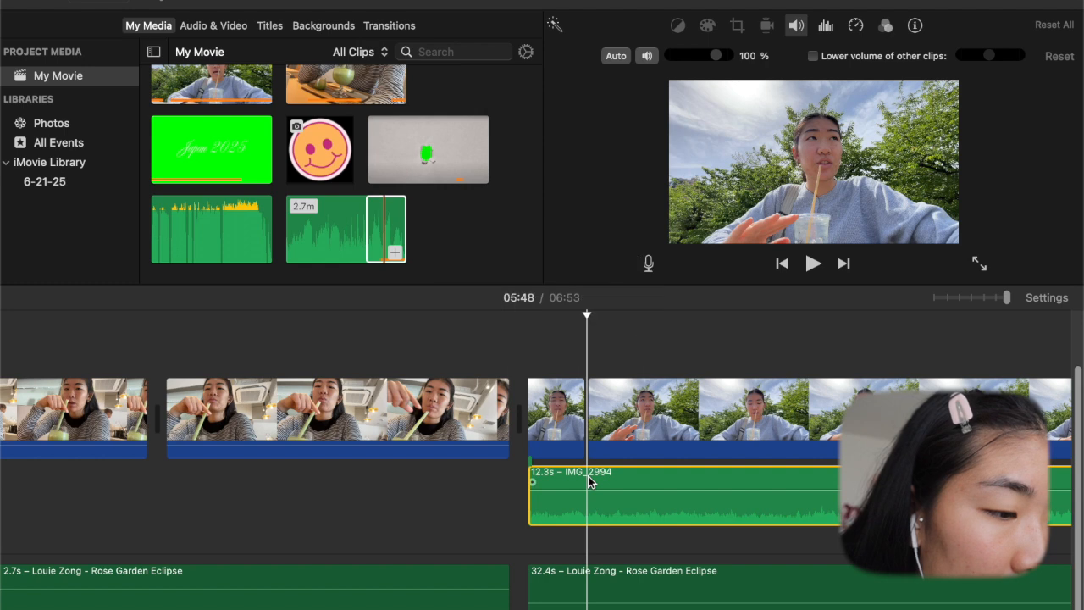
# - Move the short 0.2 s audio piece under the café clip's end, delete the matching park video piece, and preview the cut
pyautogui.moveTo(552, 483); pyautogui.dragTo(510, 471)
pyautogui.click(553, 415)
pyautogui.press('BackSpace')
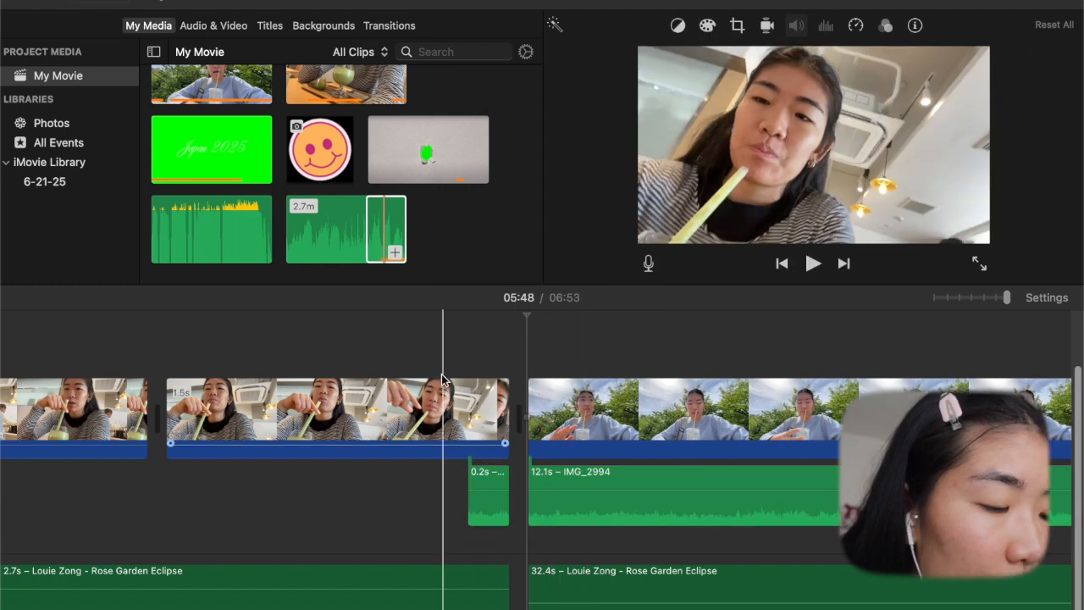
pyautogui.press('space')
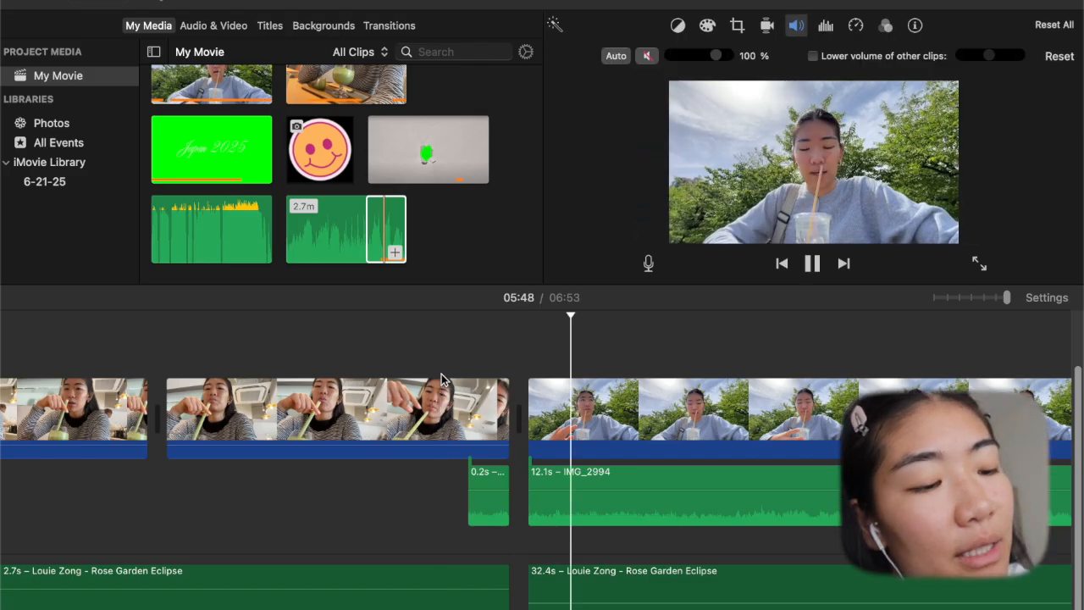
pyautogui.press('space')
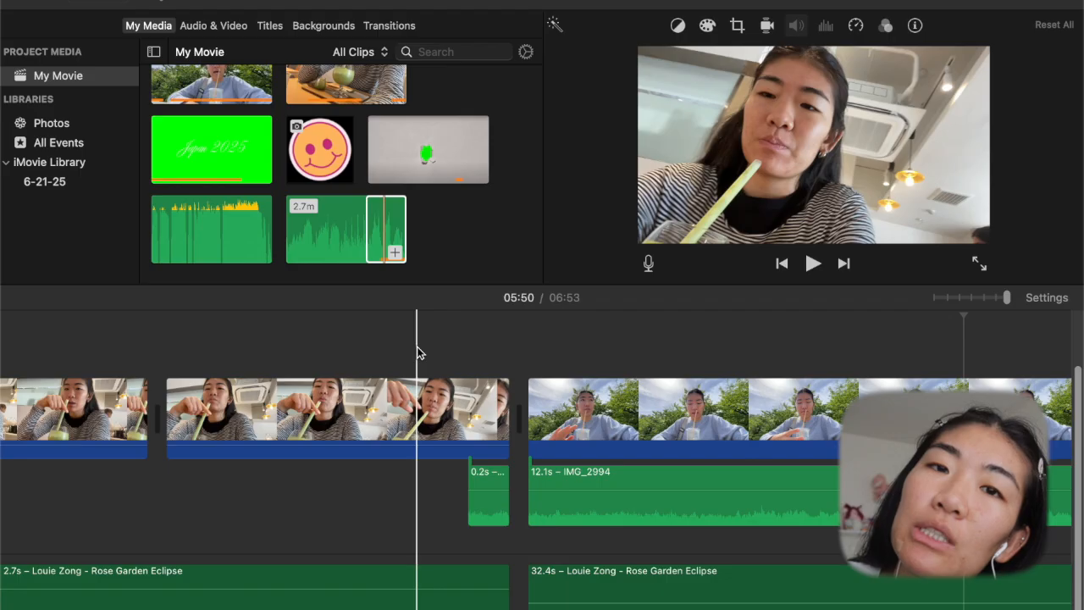
pyautogui.press('space')
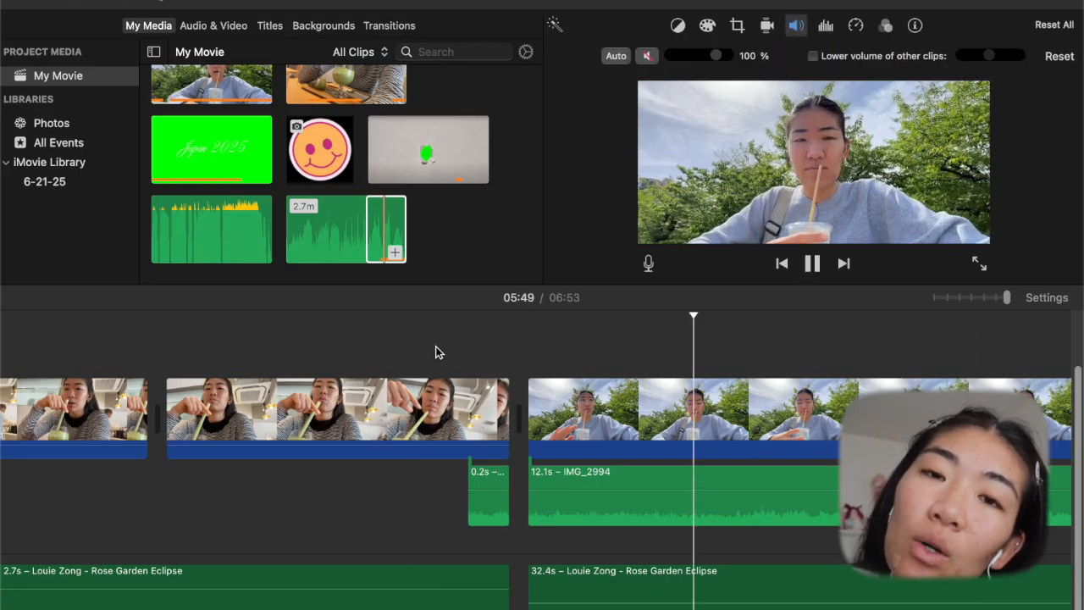
pyautogui.press('space')
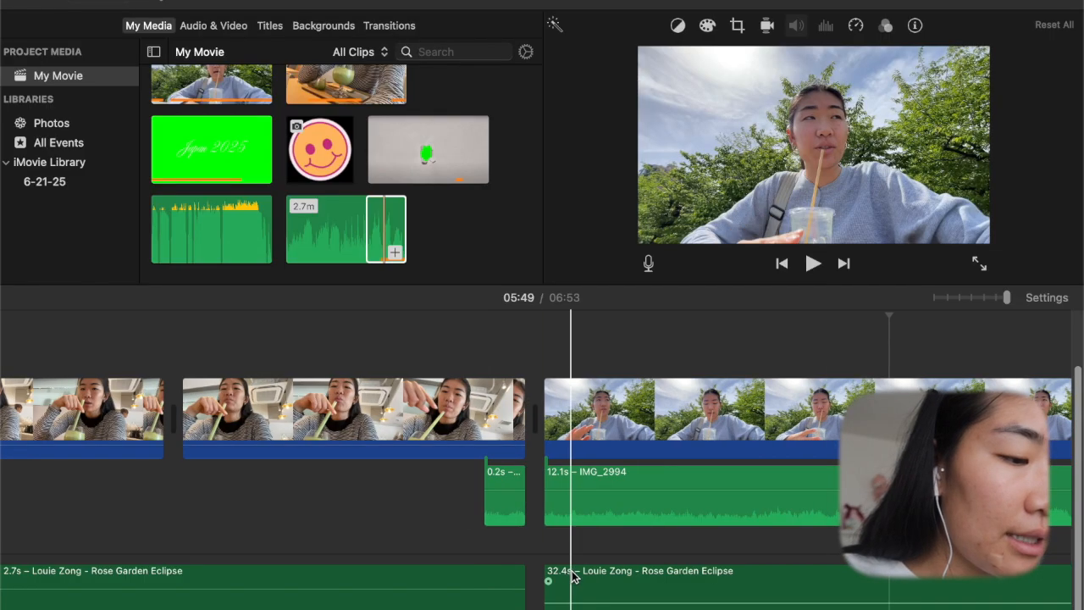
# - Delete the music segment under the park clip, fade out the remaining music toward the cut, and play it back
pyautogui.hscroll(3, 575, 579)
pyautogui.hscroll(-1, 573, 577)
pyautogui.hscroll(-1, 572, 577)
pyautogui.click(574, 577)
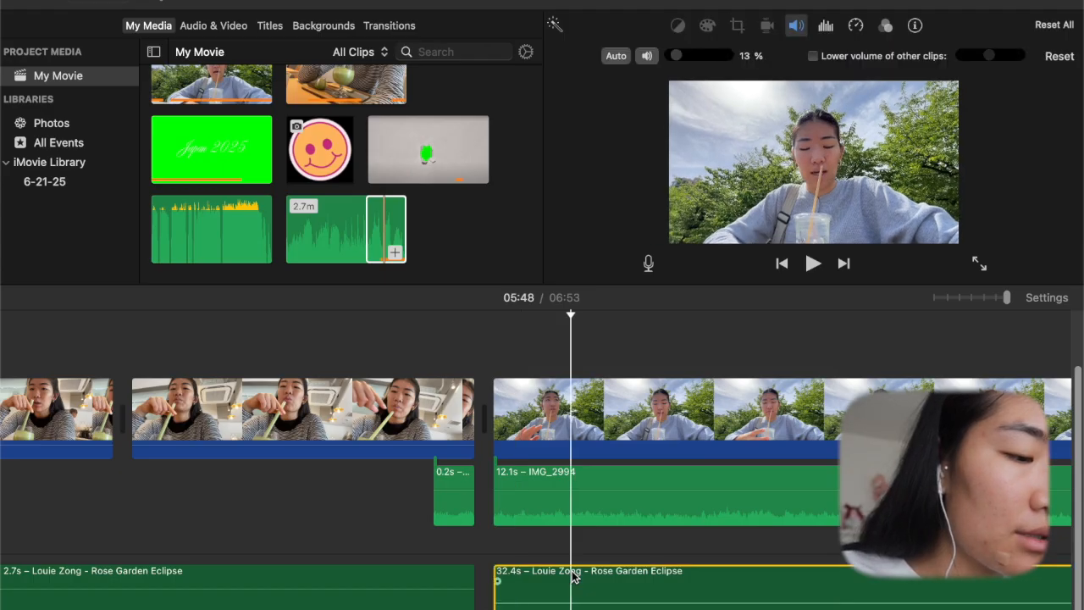
pyautogui.press('Delete')
pyautogui.moveTo(339, 581); pyautogui.dragTo(280, 581)
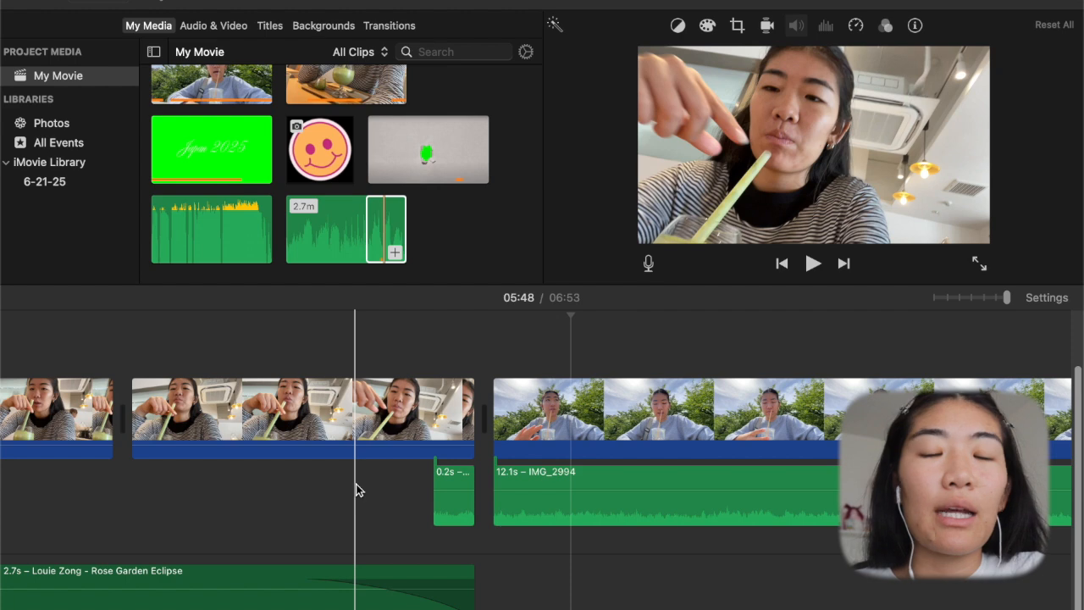
pyautogui.press('space')
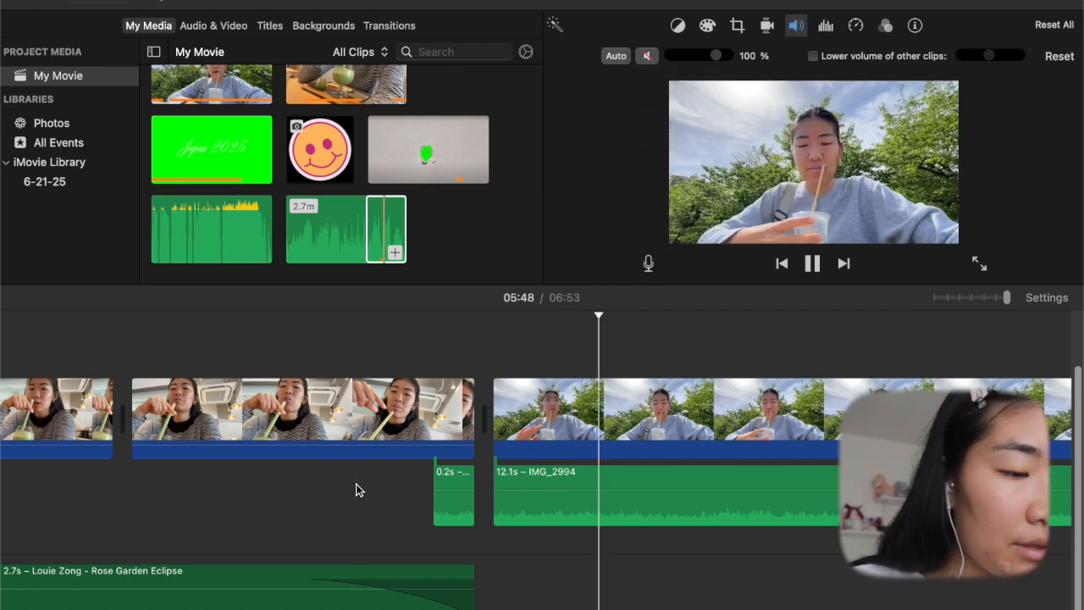
pyautogui.press('space')
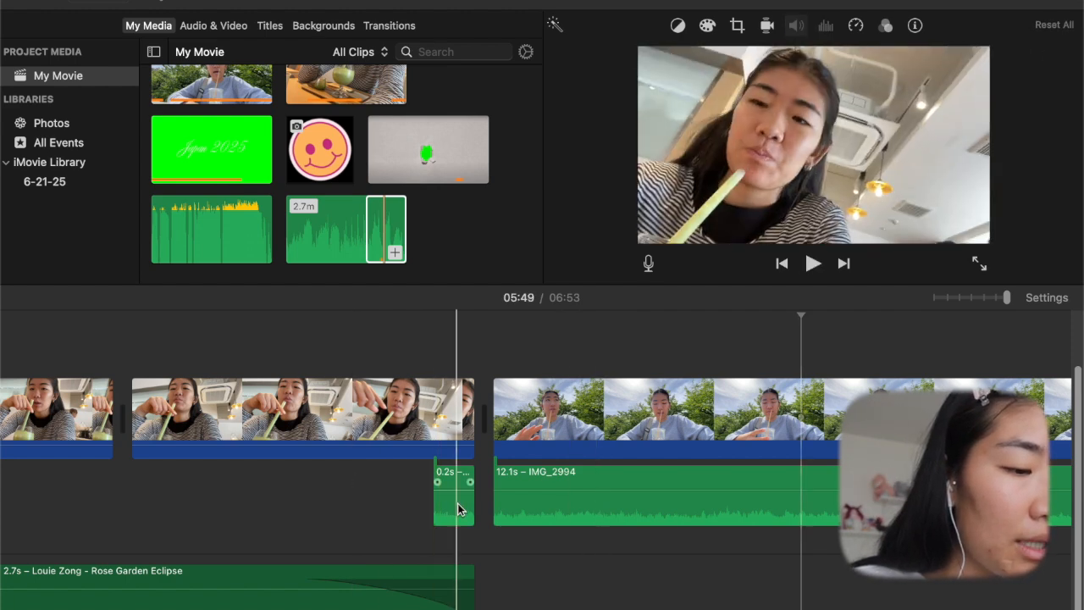
# - Remove the music's fade-out, extend the music under the park clip, and split it at the cut between the café and park clips
pyautogui.hscroll(-3, 461, 508)
pyautogui.click(480, 574)
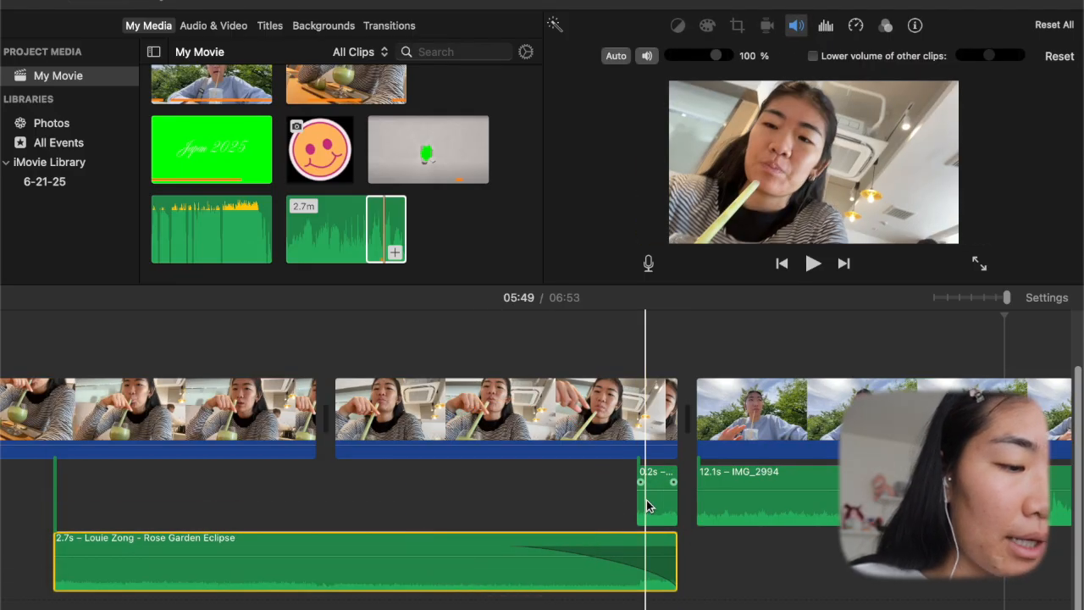
pyautogui.moveTo(513, 549); pyautogui.dragTo(1012, 542)
pyautogui.hscroll(1, 781, 517)
pyautogui.press('super+b')
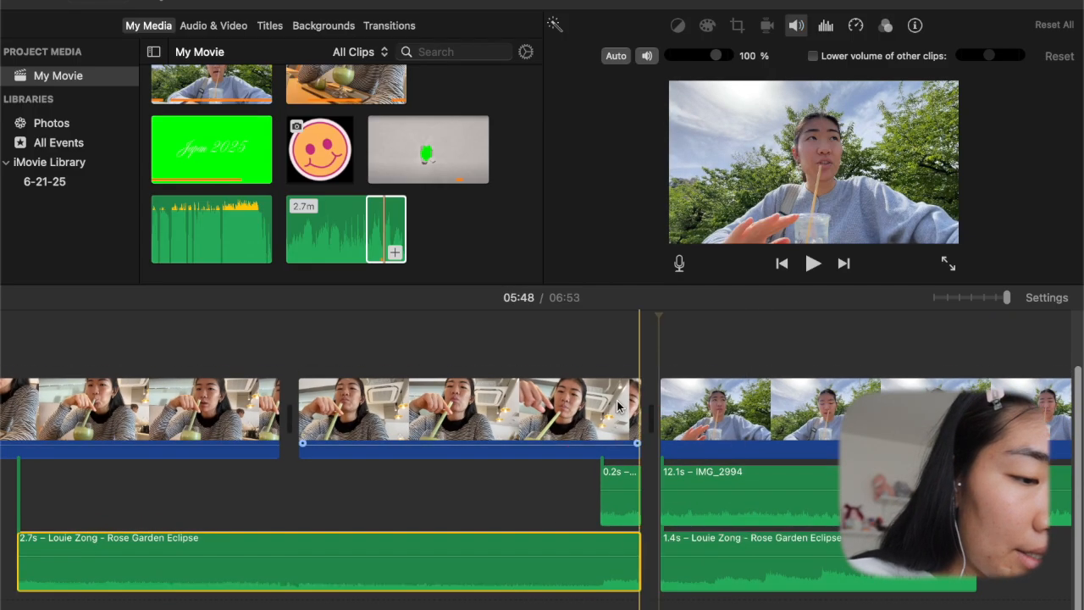
# - Overlap the two Rose Garden Eclipse segments at the park cut, crossfade them, and trim the first segment to 2.8 s
pyautogui.moveTo(642, 540); pyautogui.dragTo(750, 538)
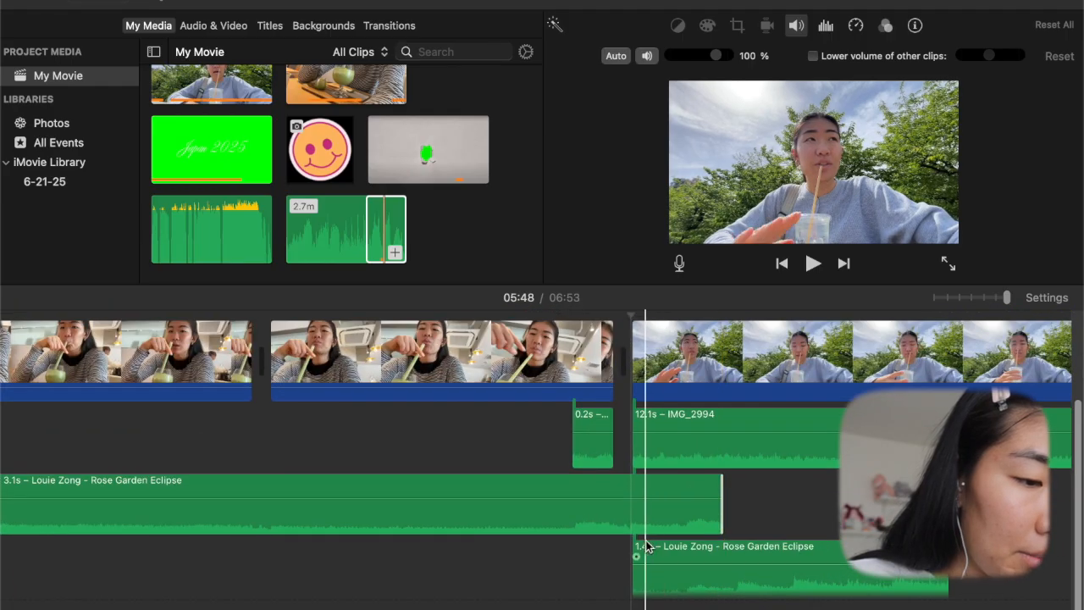
pyautogui.moveTo(636, 556); pyautogui.dragTo(725, 550)
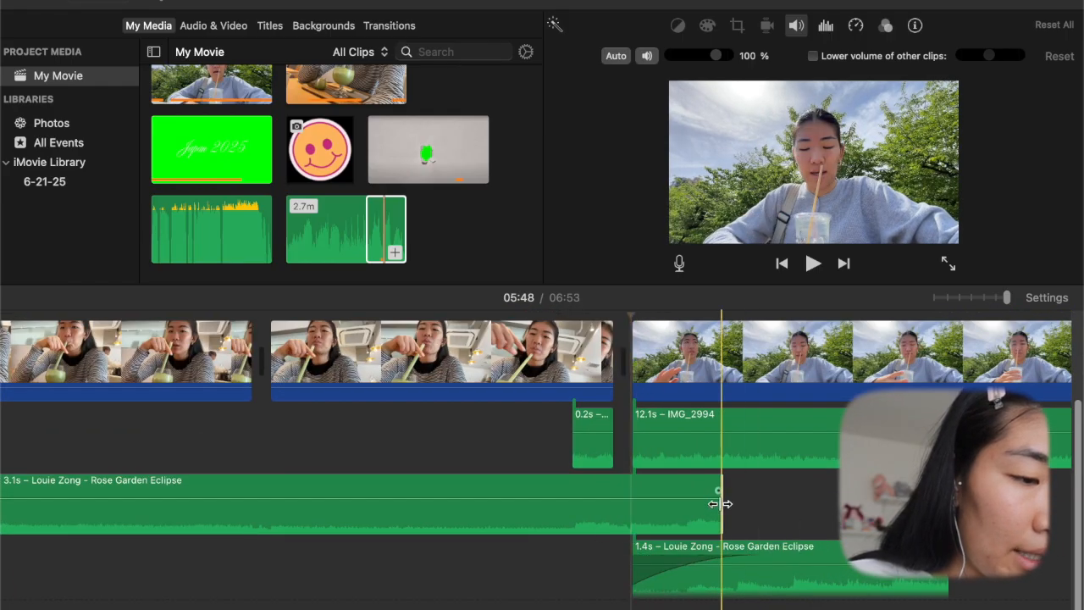
pyautogui.moveTo(538, 490); pyautogui.dragTo(527, 491)
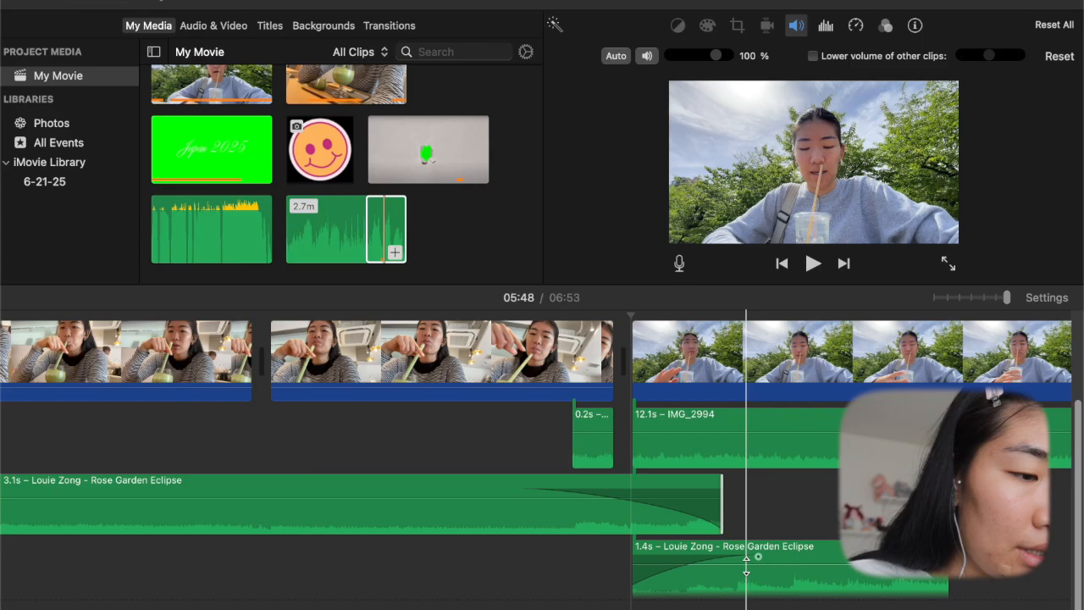
pyautogui.moveTo(742, 565); pyautogui.dragTo(749, 573)
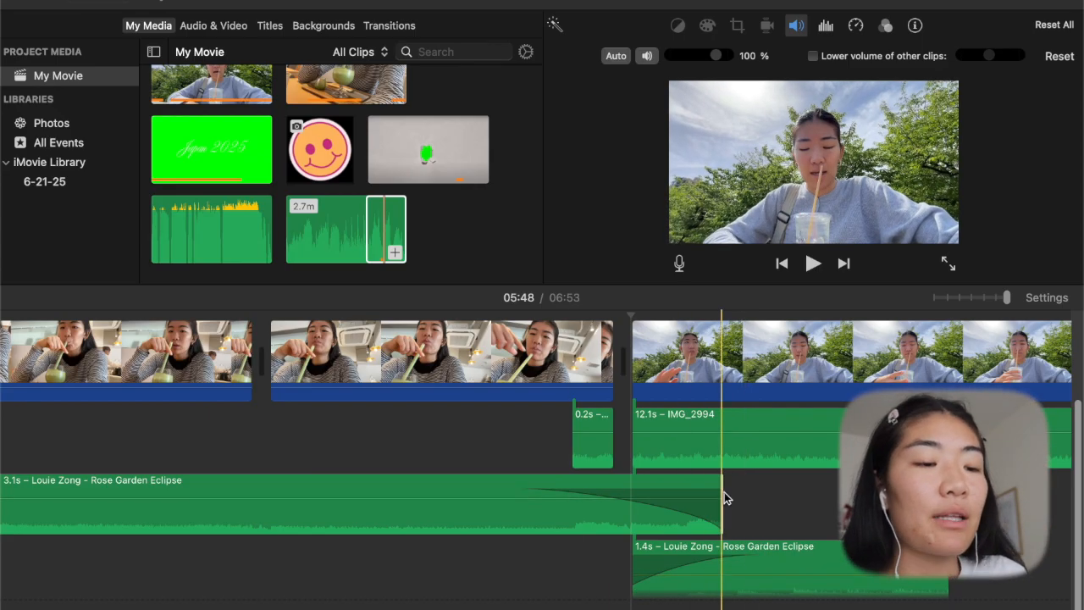
pyautogui.moveTo(721, 488); pyautogui.dragTo(660, 480)
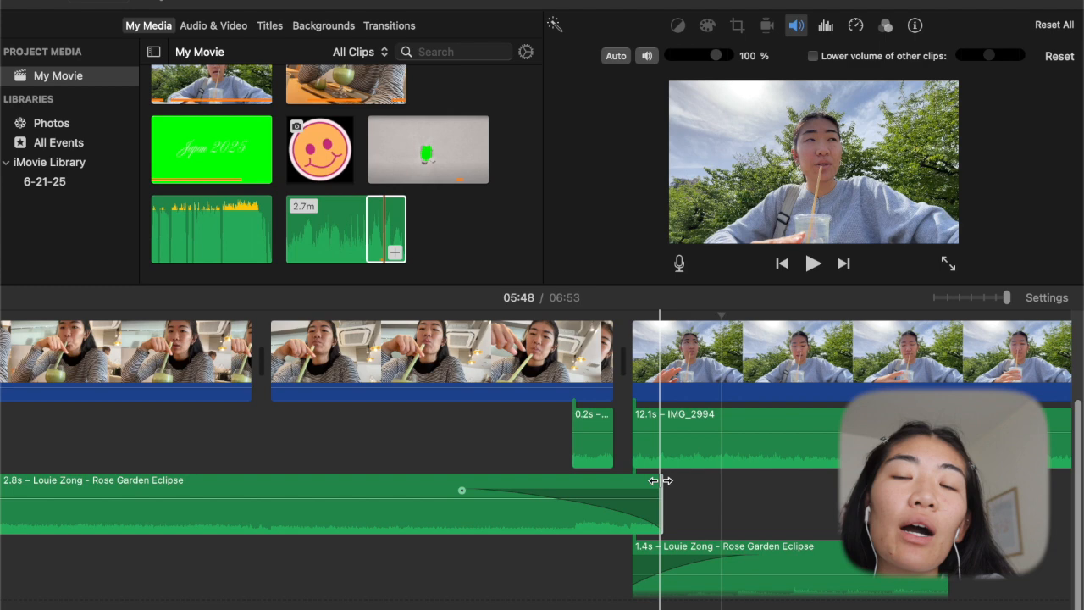
# - Delete the 0.2 s audio piece under the café clip and extend the start of the IMG_2994 audio back beneath it, to 12.9 s
pyautogui.hscroll(3, 661, 418)
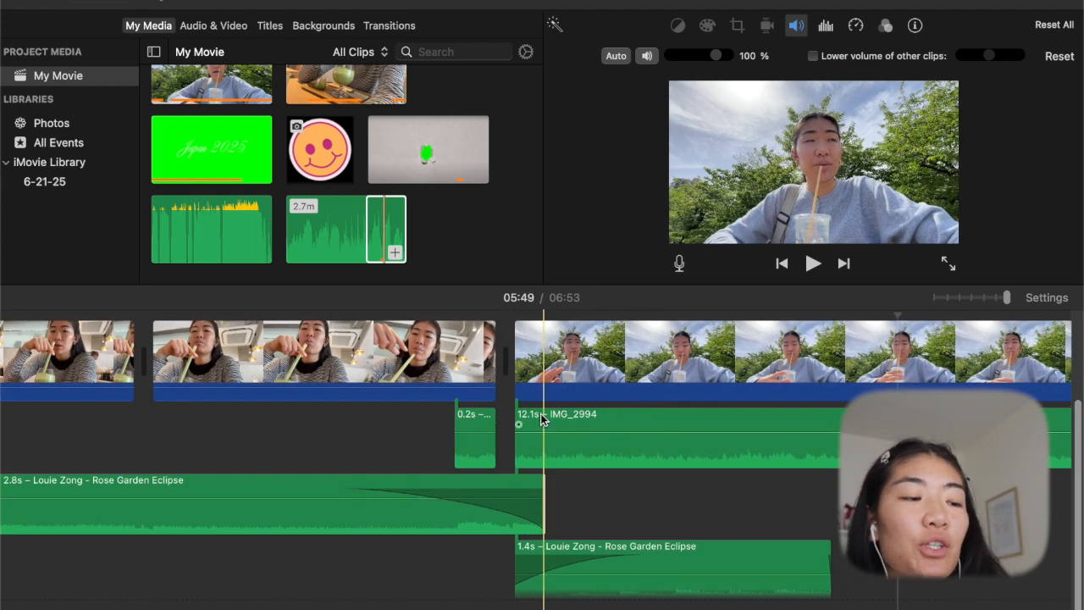
pyautogui.click(476, 415)
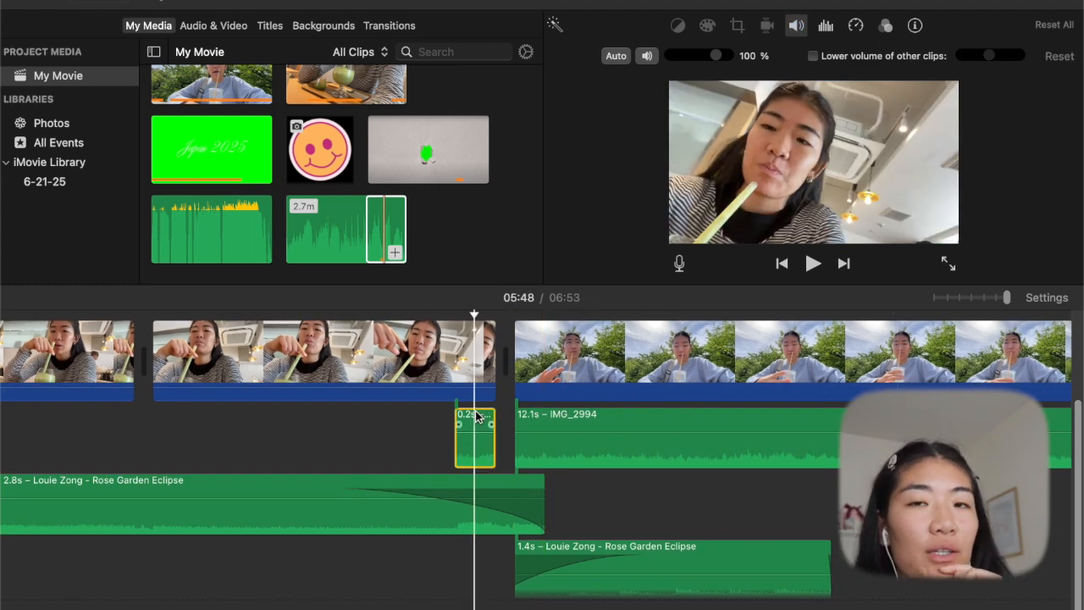
pyautogui.press('Delete')
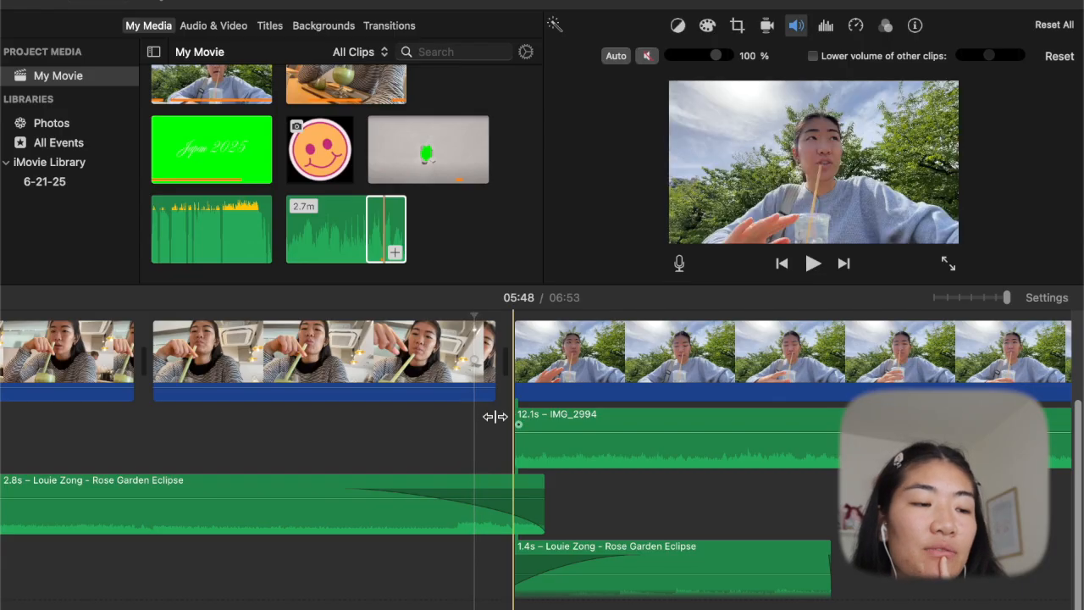
pyautogui.moveTo(508, 416); pyautogui.dragTo(329, 416)
pyautogui.hscroll(6, 443, 416)
# - Apply the Telephone audio effect to the IMG_2994 audio clip and raise the clip's volume
pyautogui.click(453, 419)
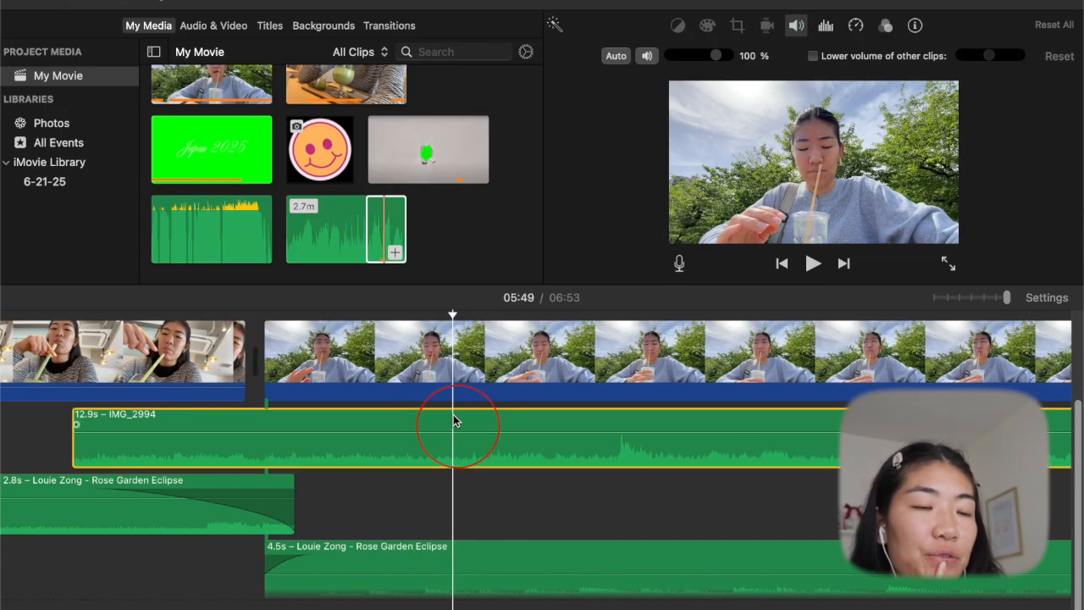
pyautogui.click(886, 26)
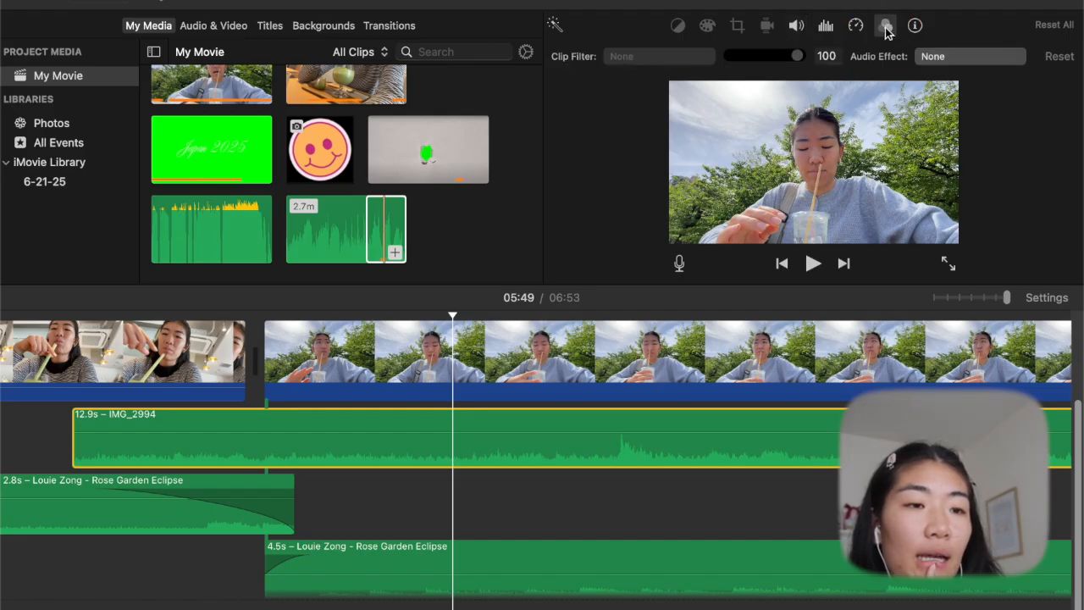
pyautogui.click(961, 61)
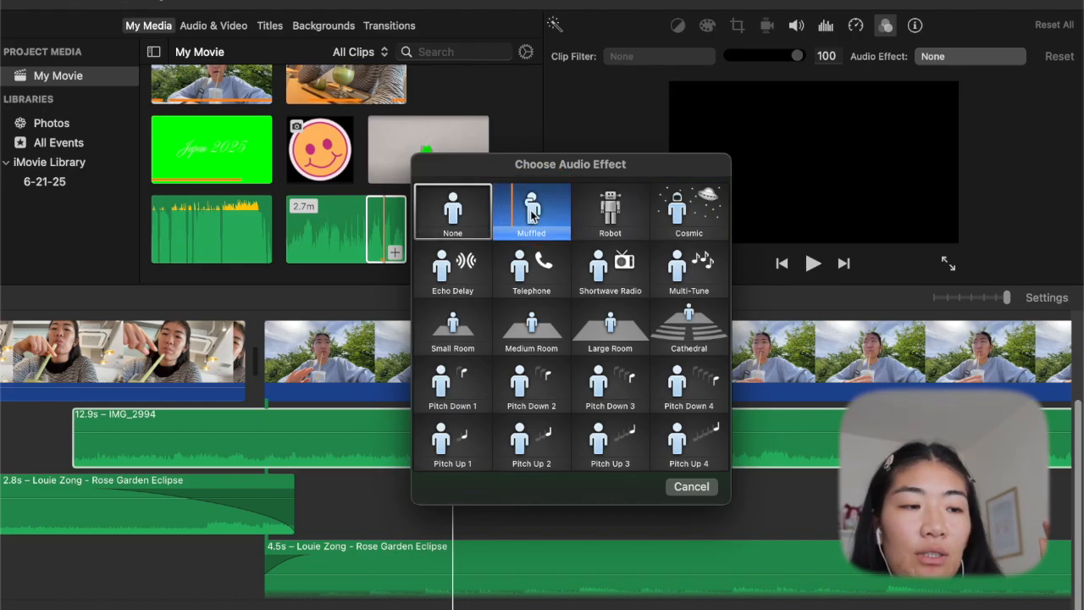
pyautogui.click(518, 278)
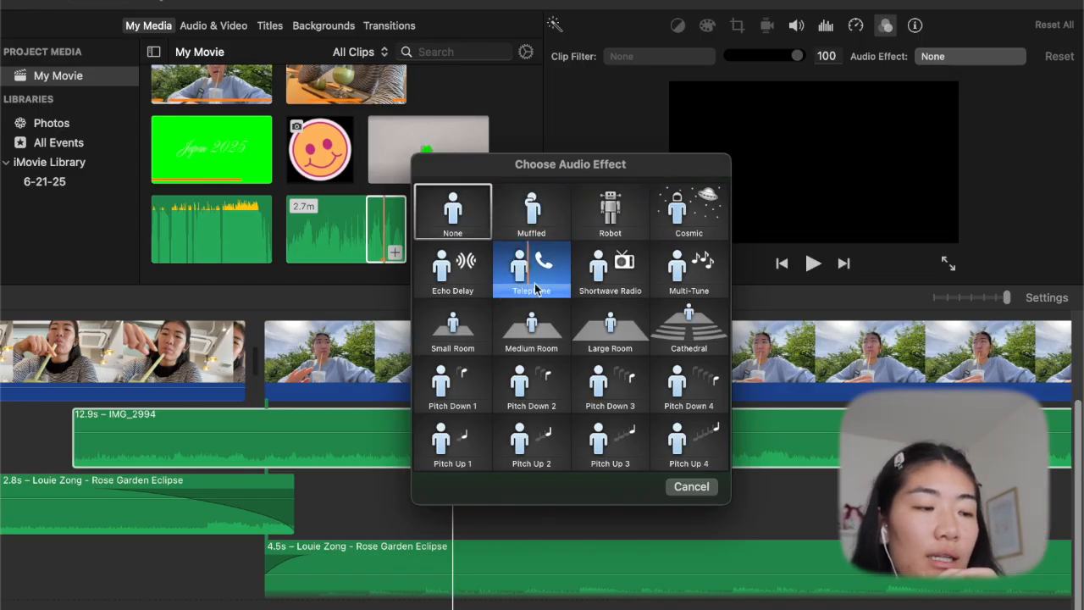
pyautogui.click(535, 289)
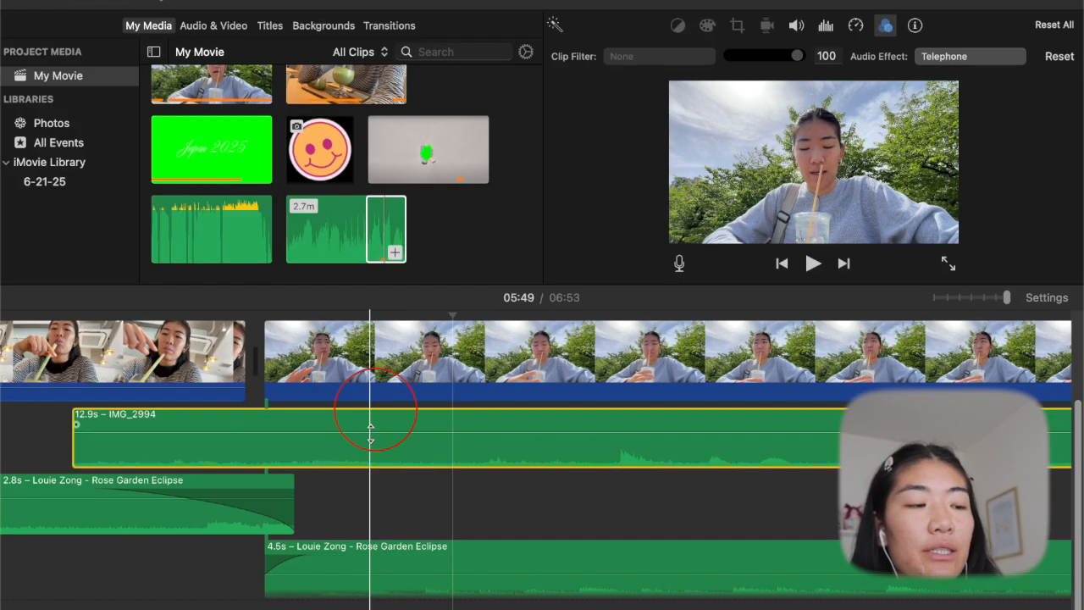
pyautogui.moveTo(370, 432); pyautogui.dragTo(370, 414)
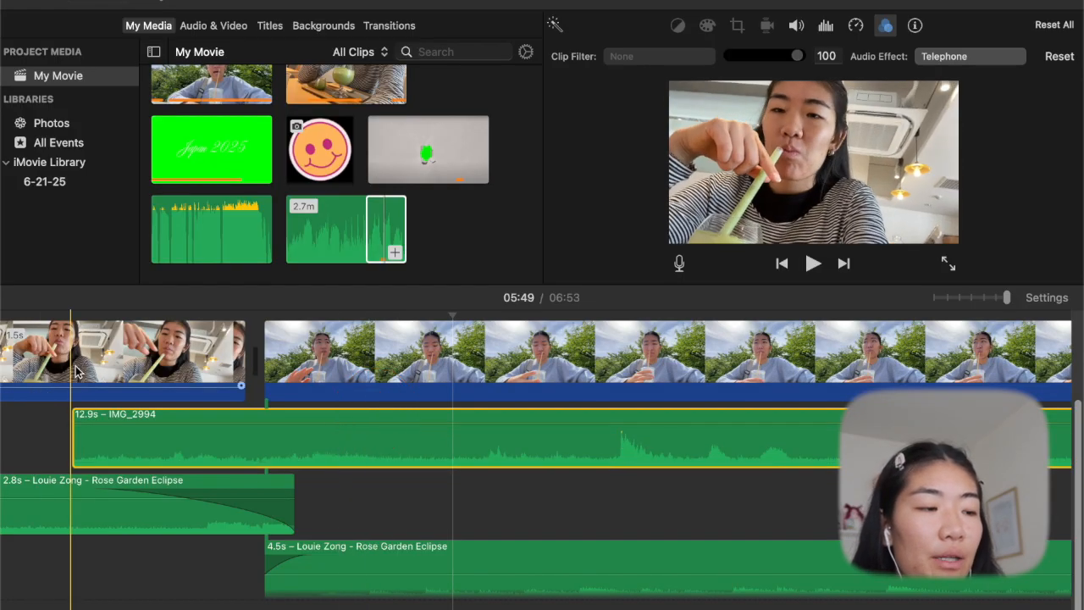